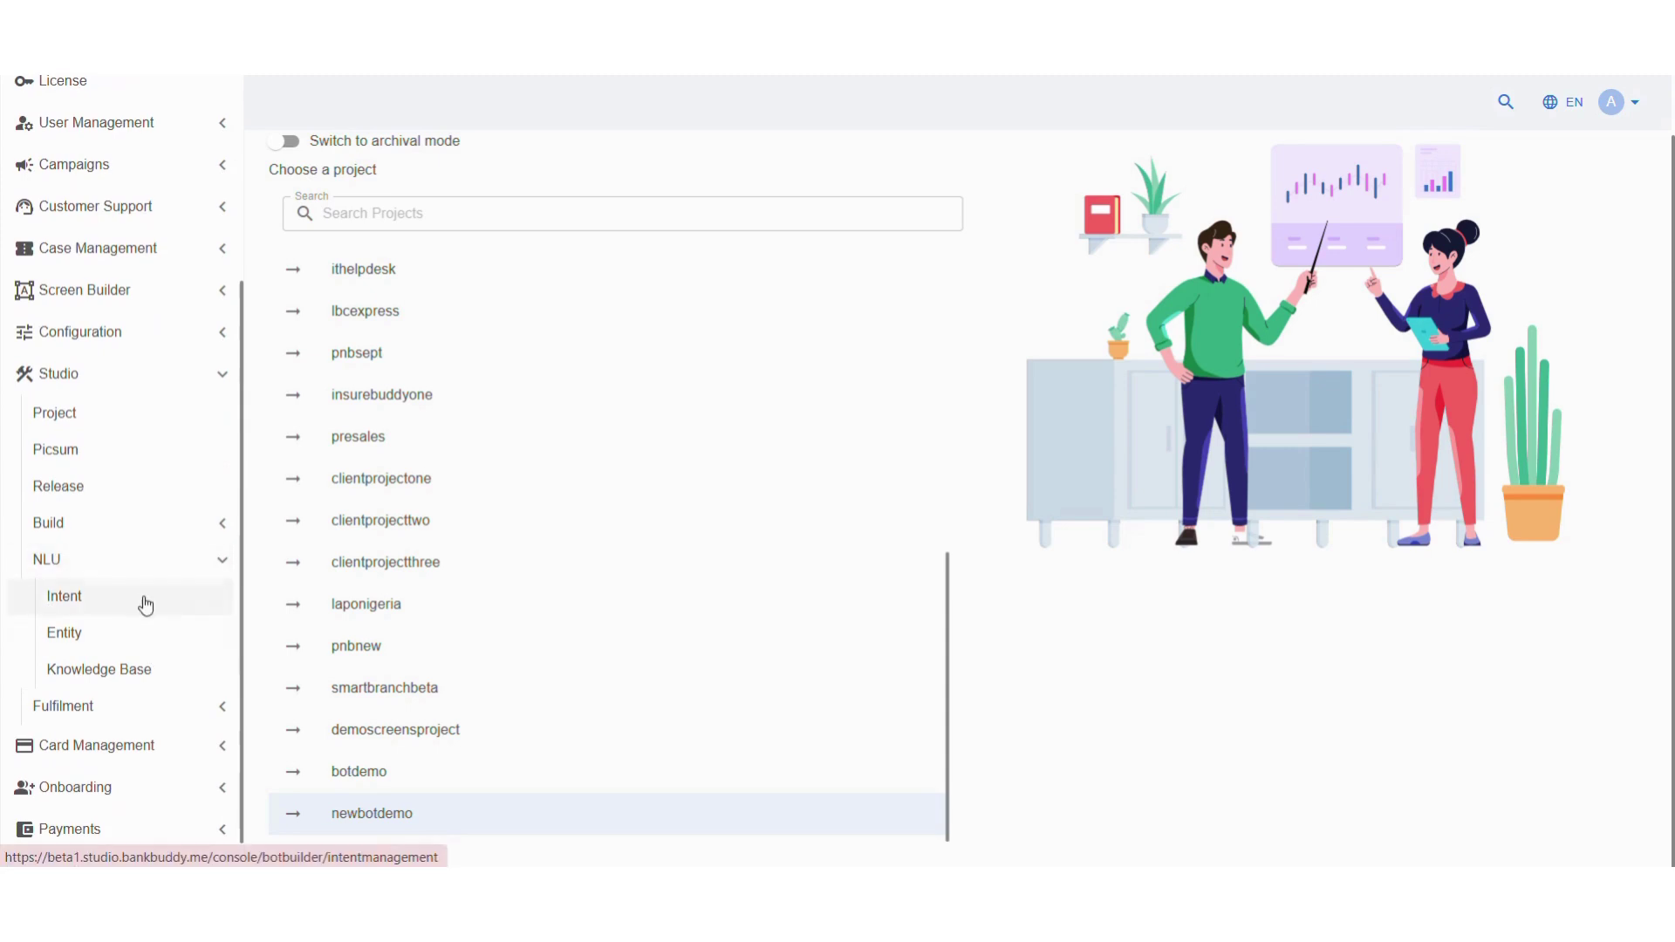
# Create and save a new intent named 'account'
pyautogui.click(143, 599)
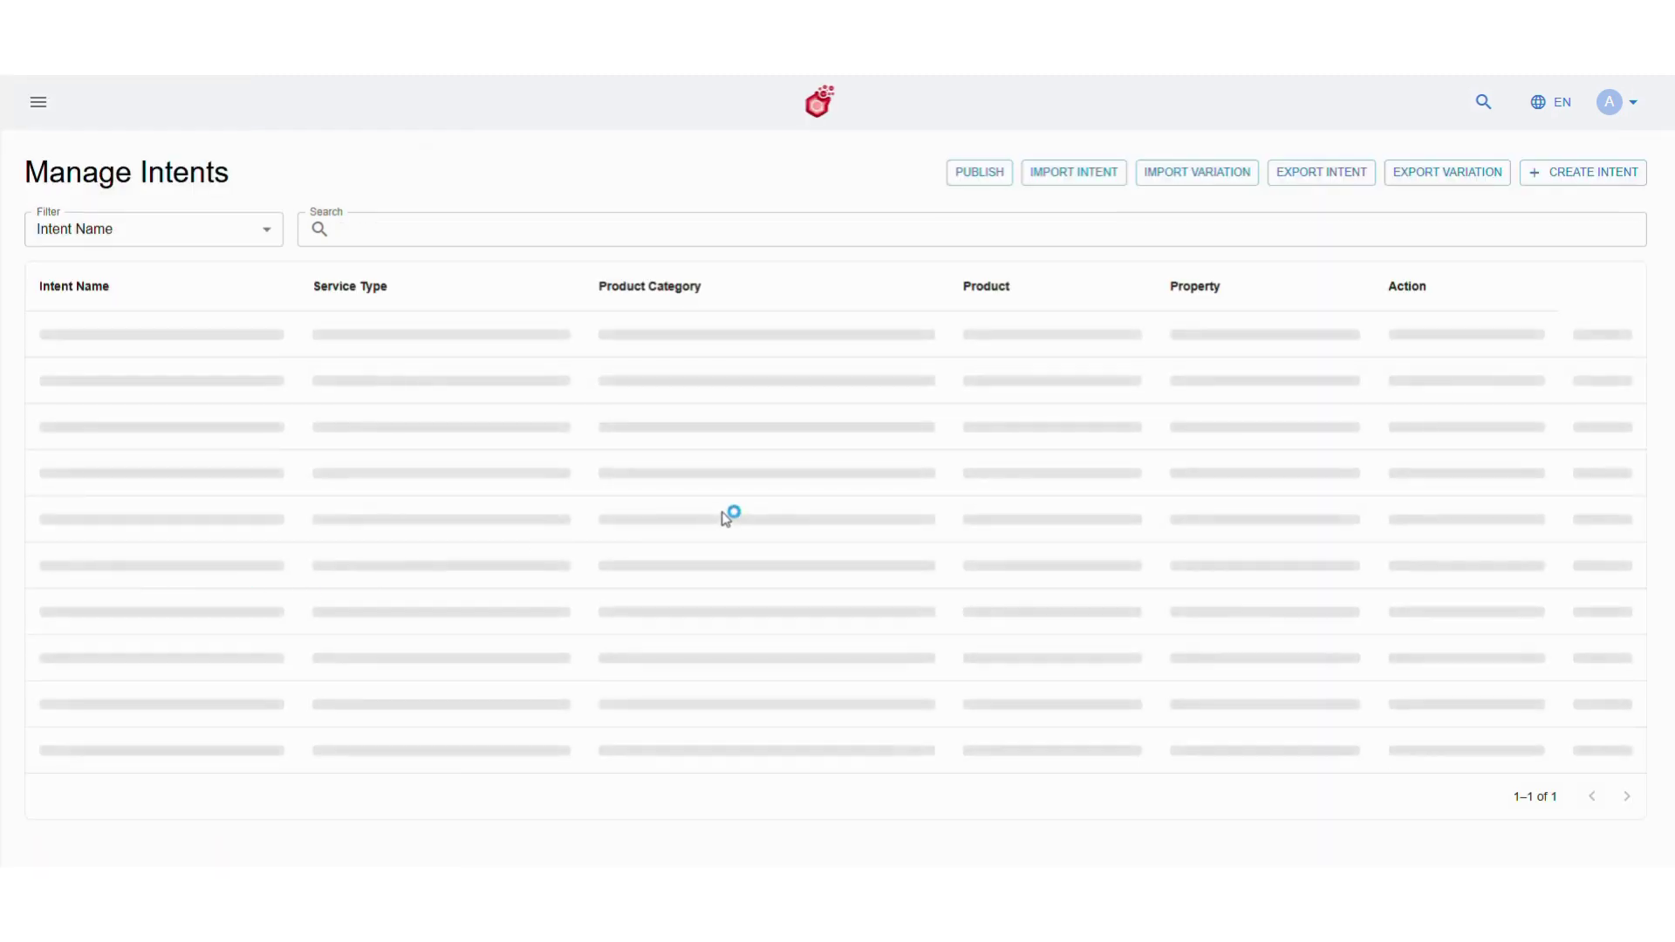
pyautogui.click(1639, 172)
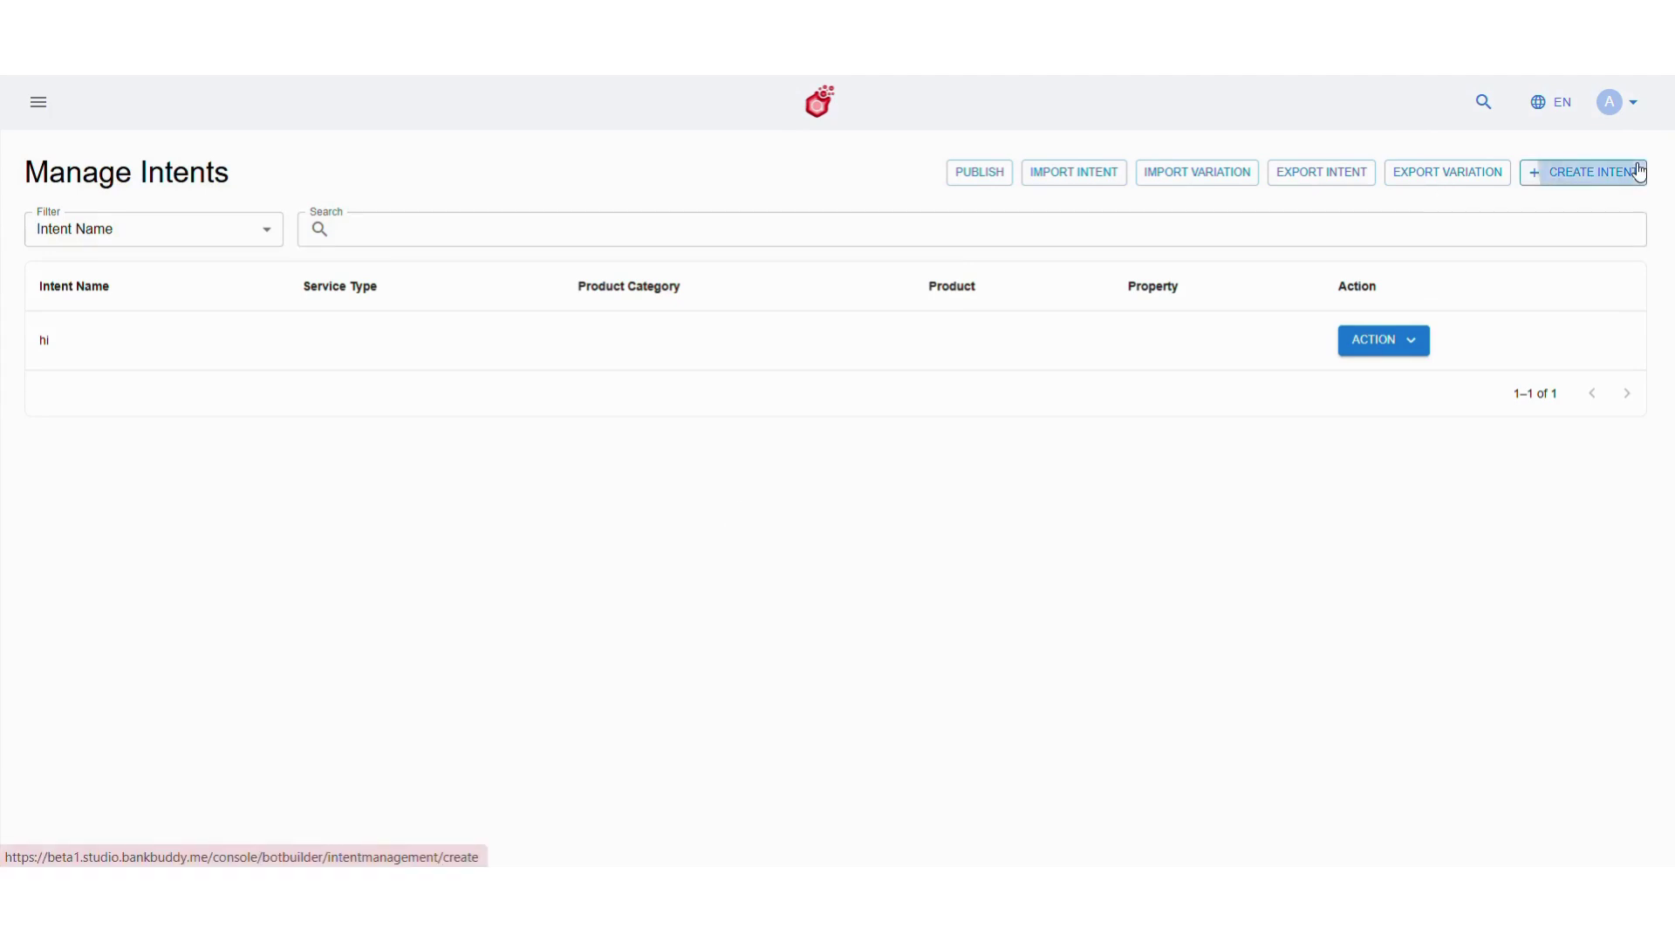
pyautogui.click(687, 256)
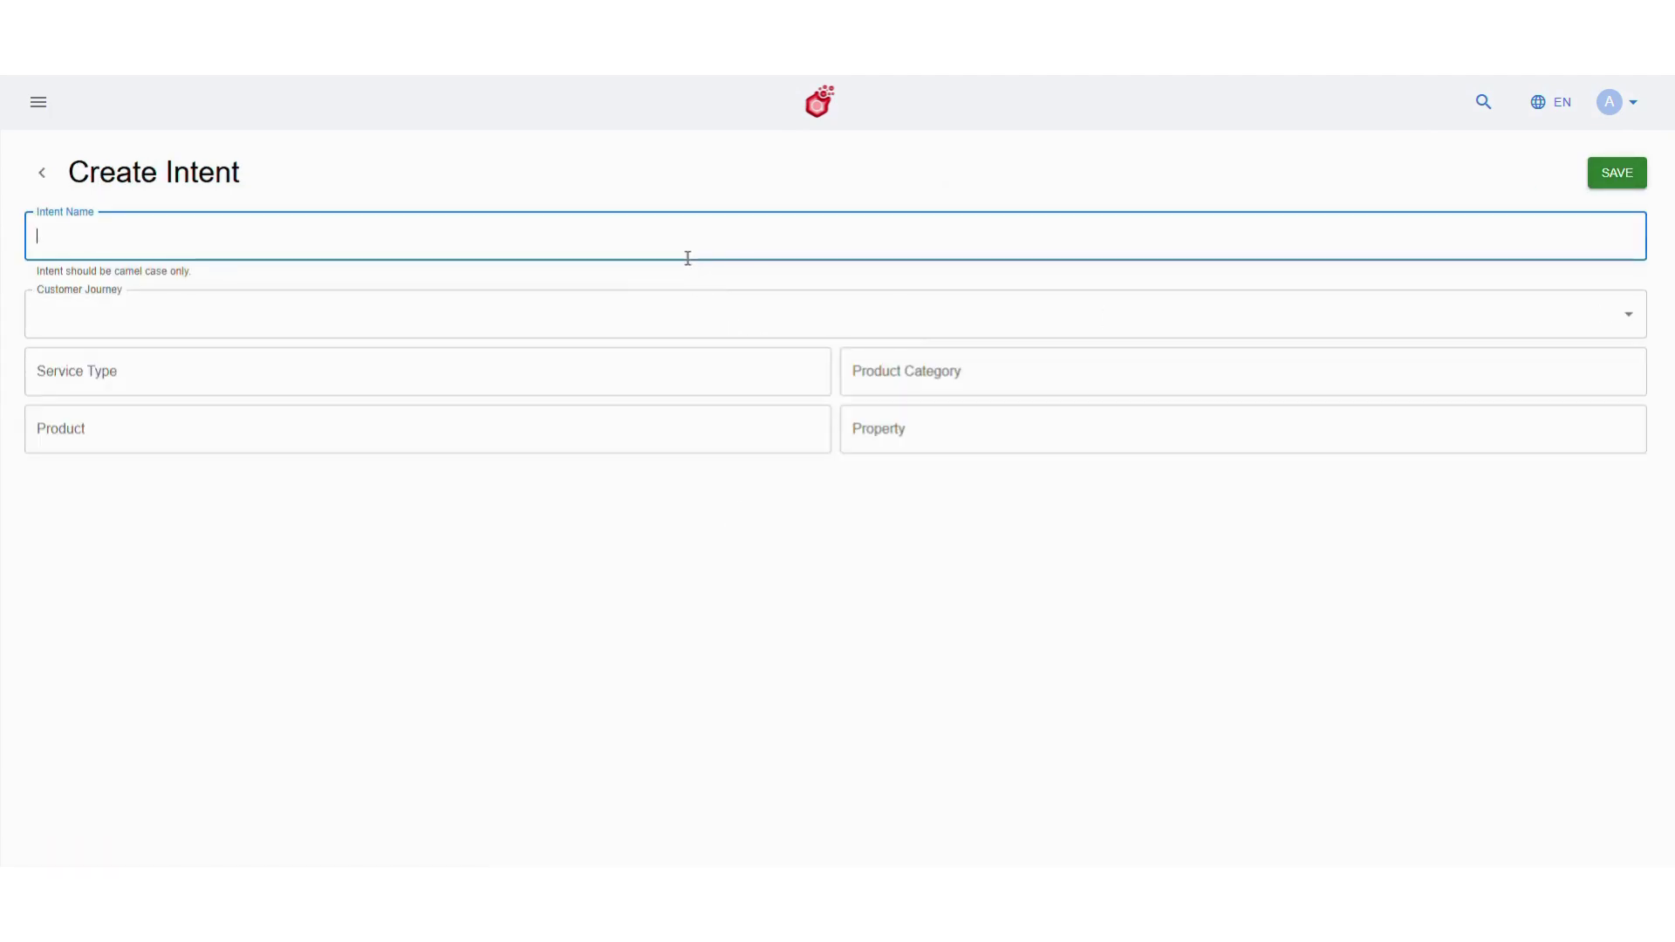
pyautogui.write('account')
pyautogui.click(1595, 179)
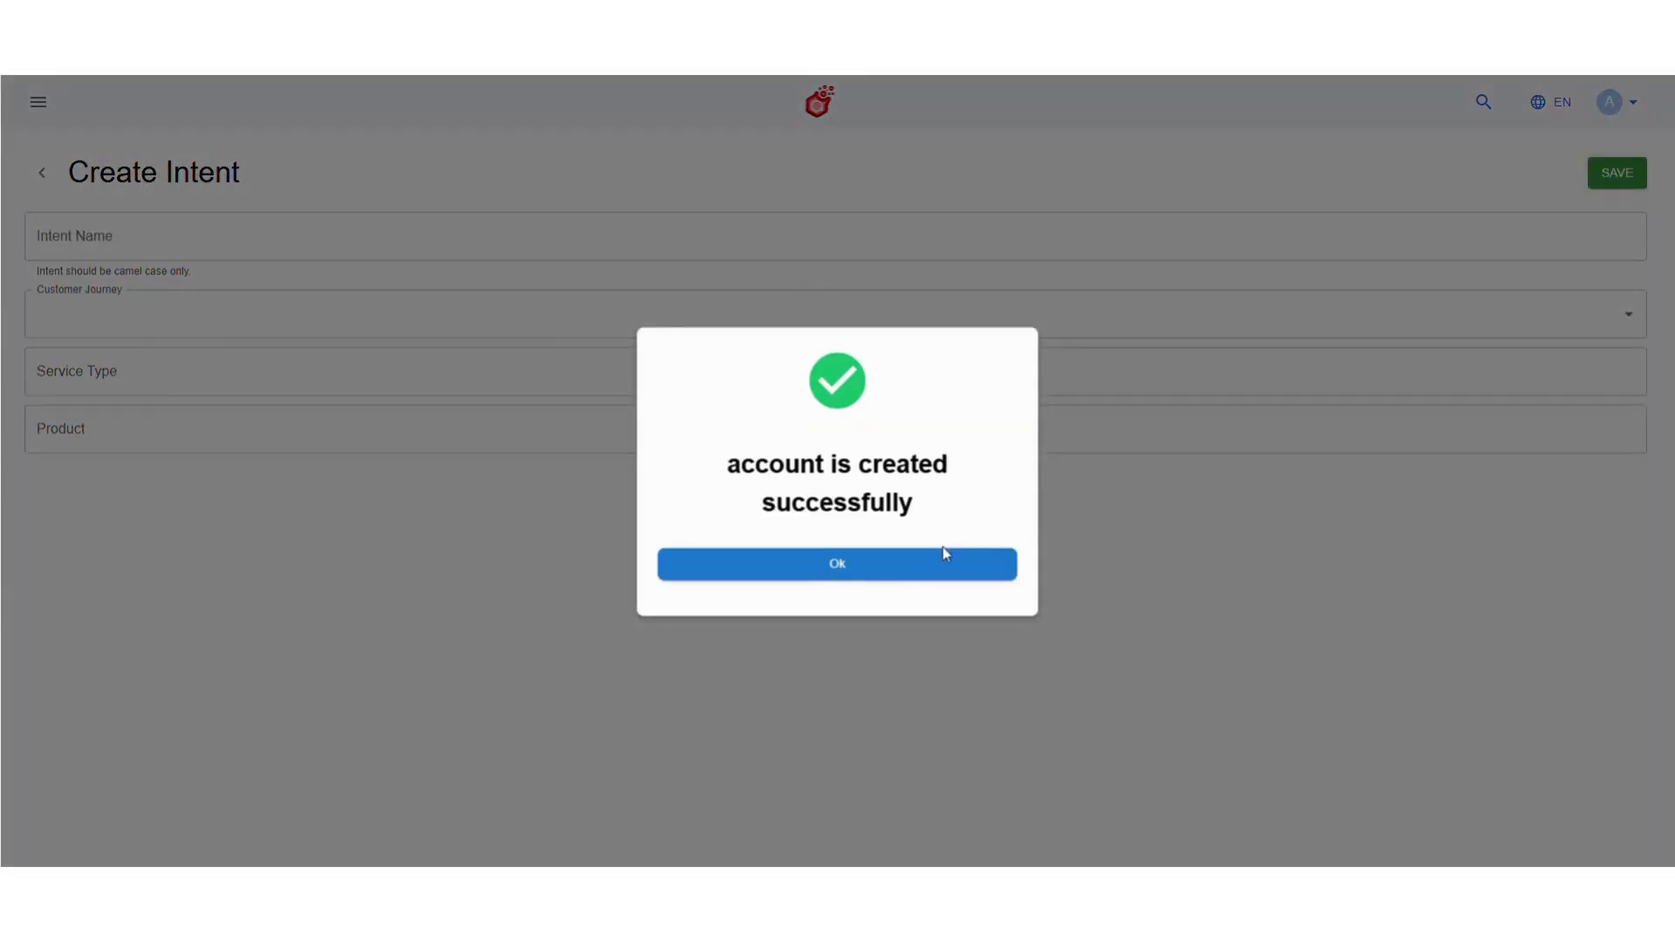
pyautogui.click(905, 565)
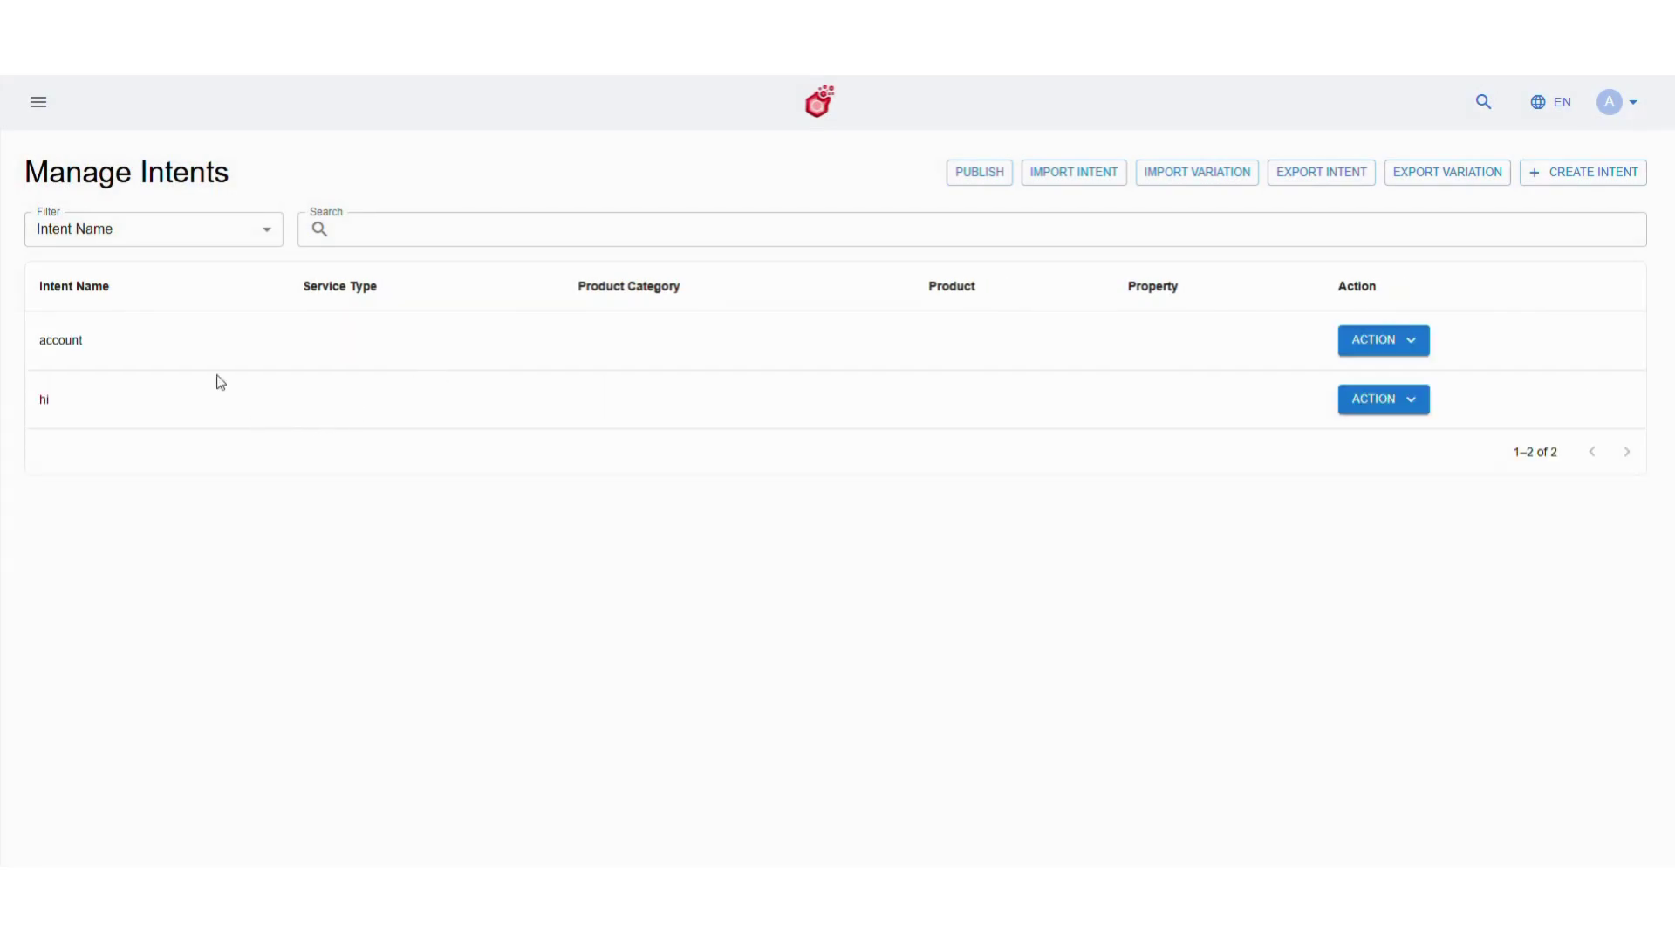
pyautogui.click(50, 109)
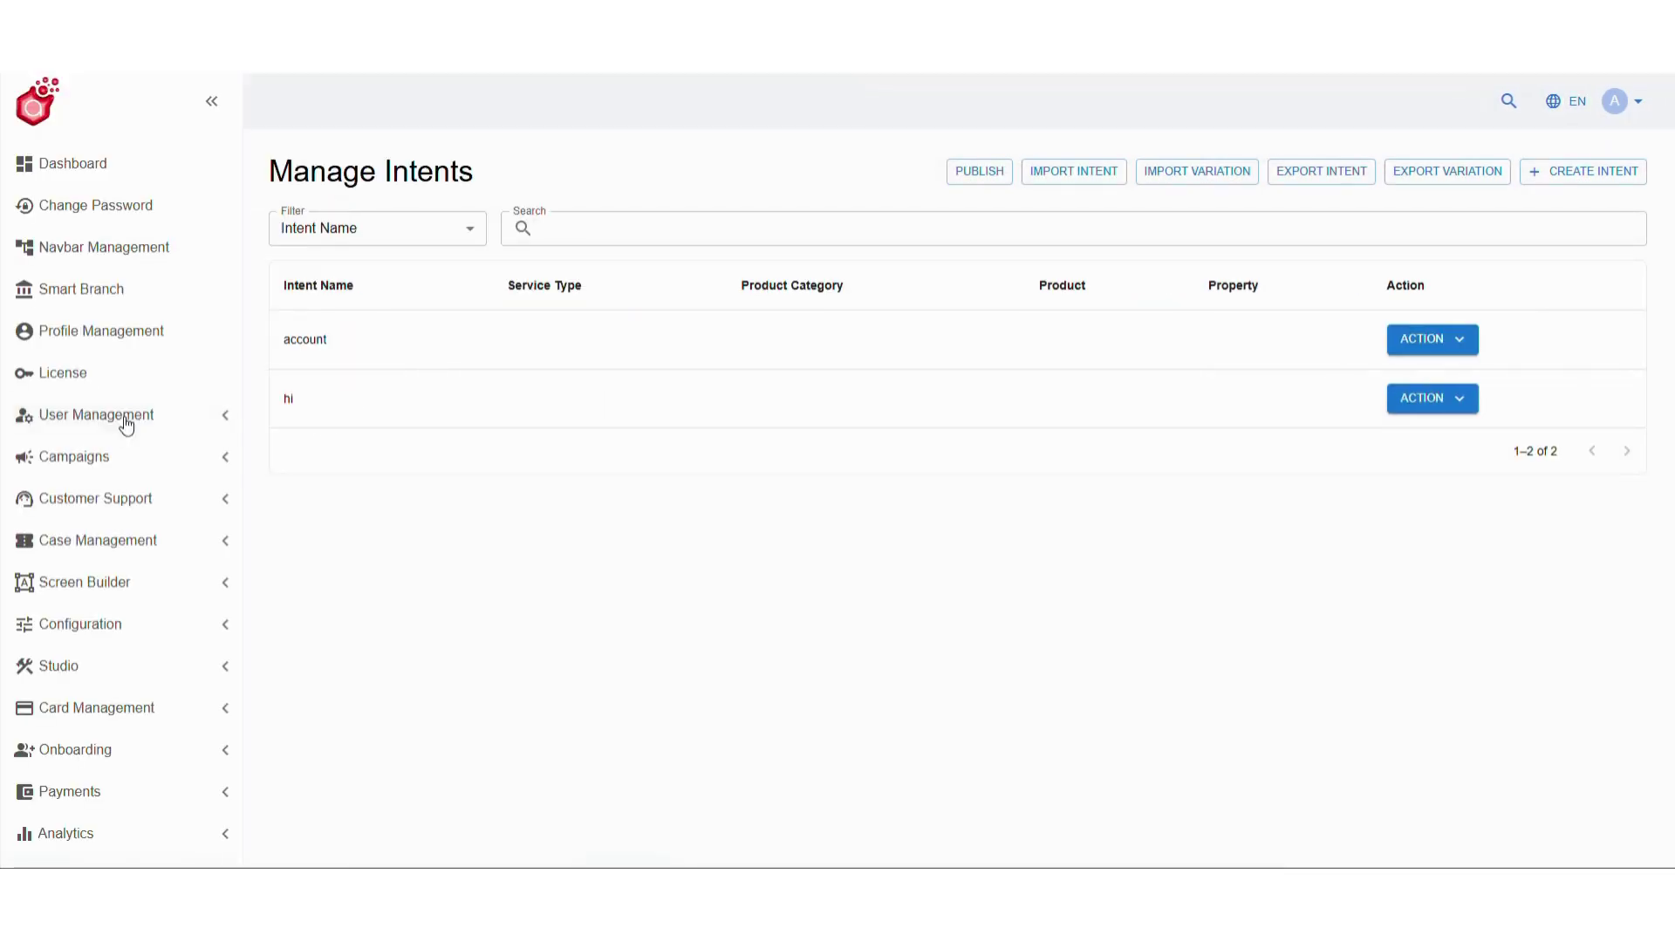
# Add acc bal, balance and check bal as values of the account entity, then publish
pyautogui.click(142, 670)
pyautogui.scroll(-1, 144, 672)
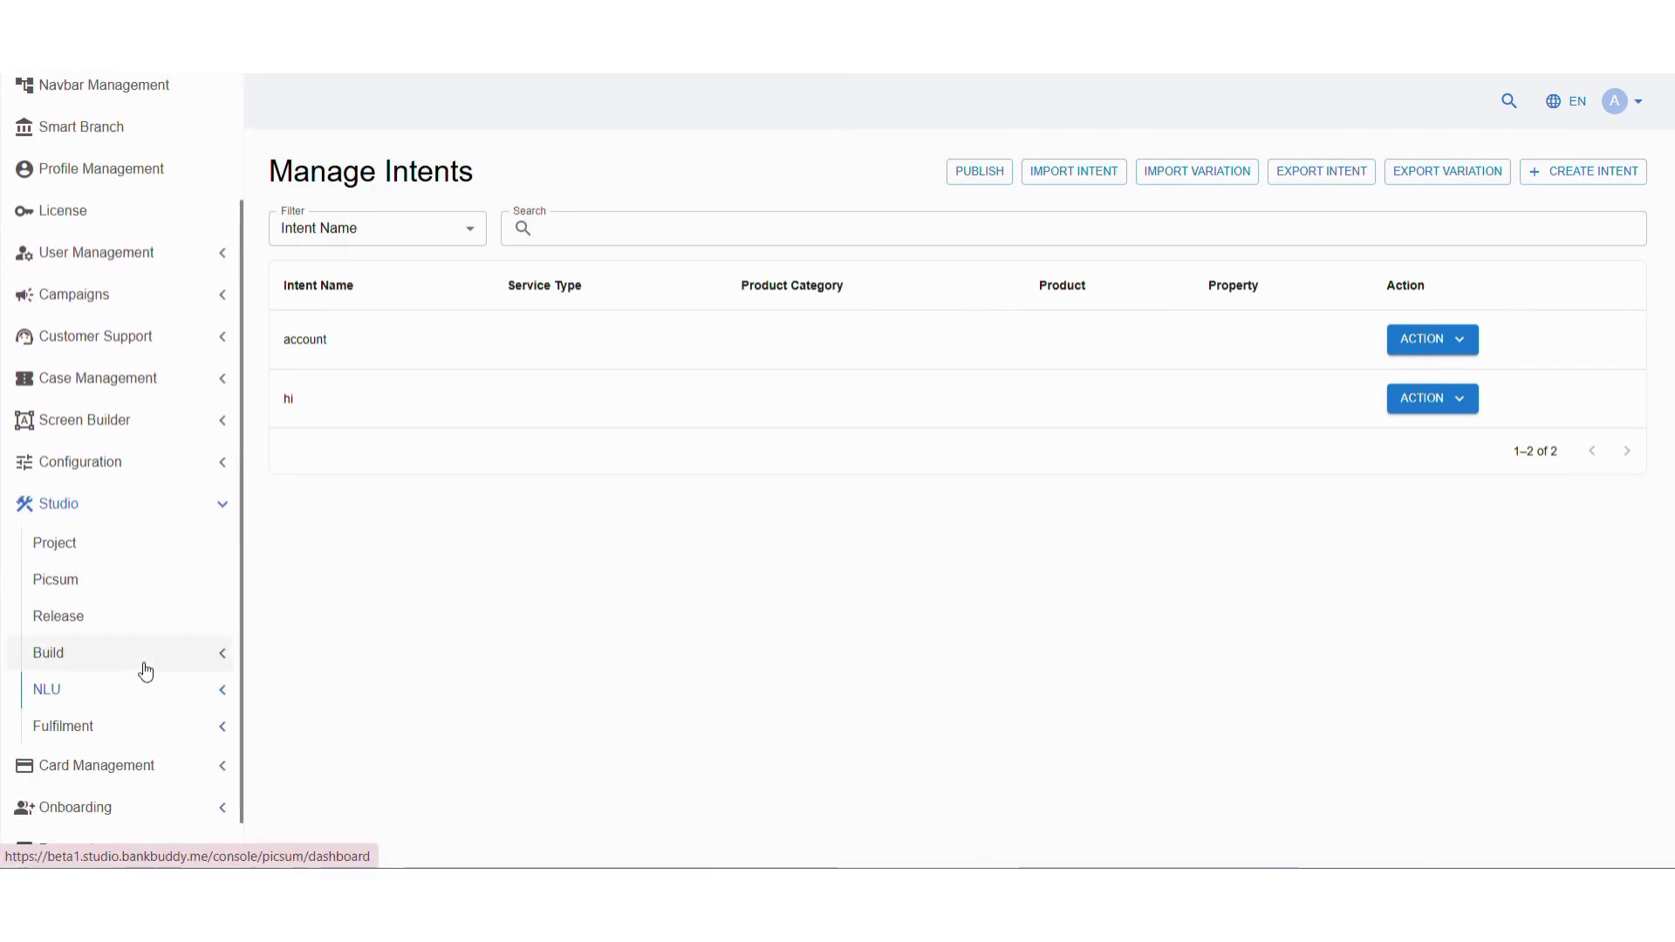
pyautogui.click(135, 692)
pyautogui.click(131, 771)
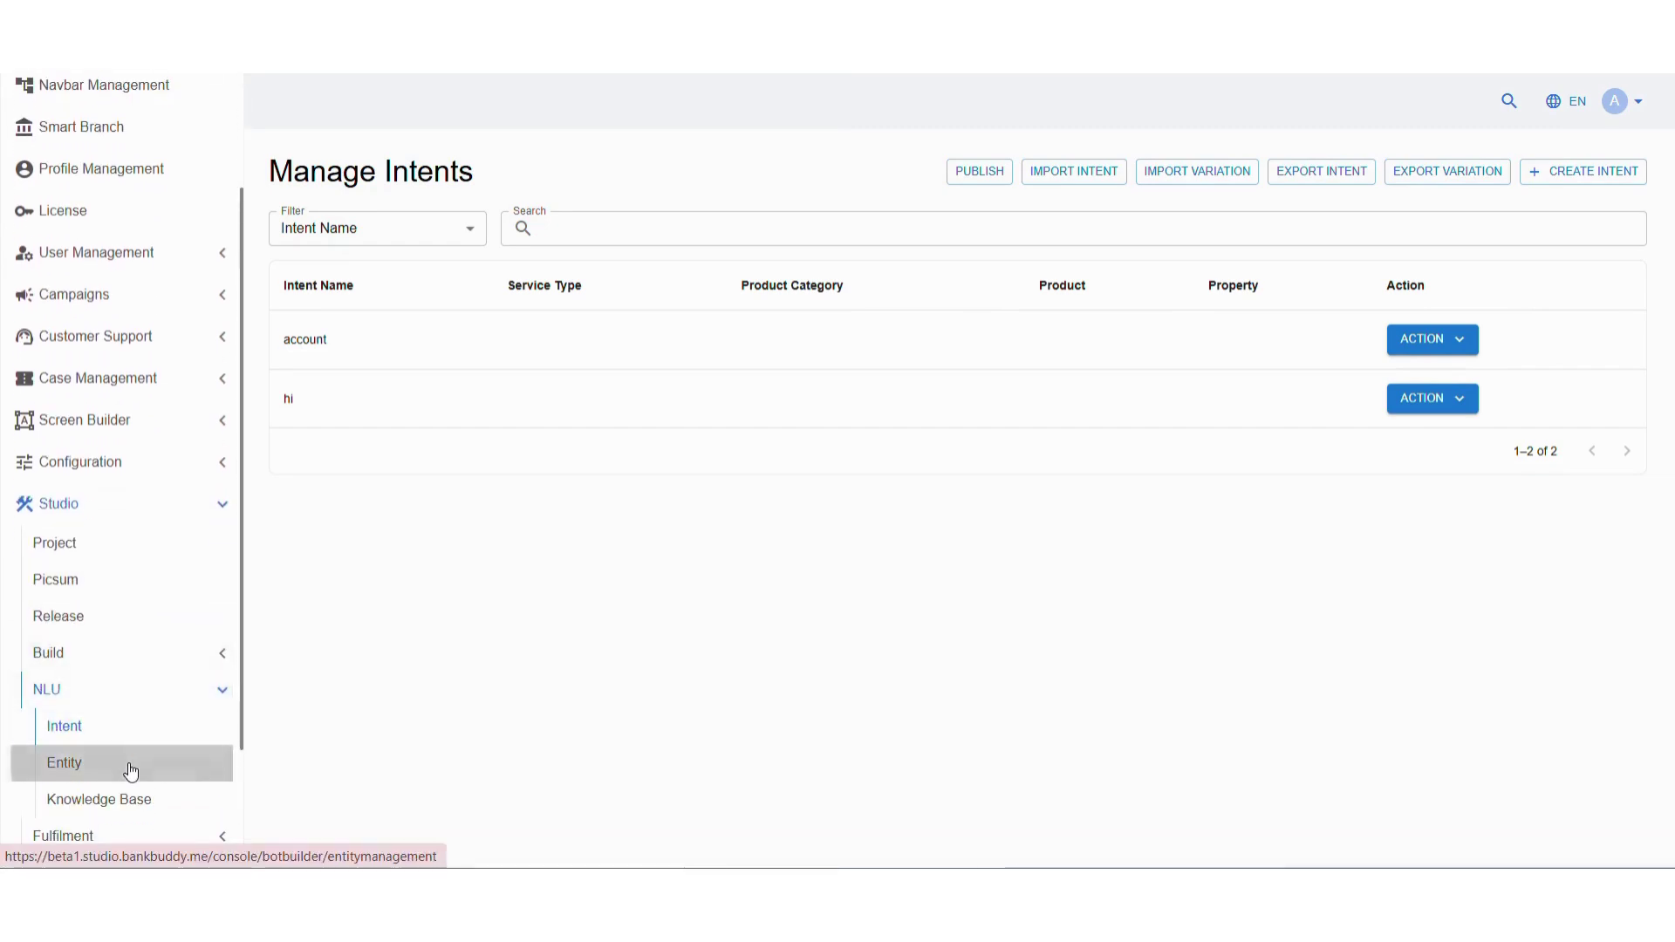
pyautogui.click(210, 403)
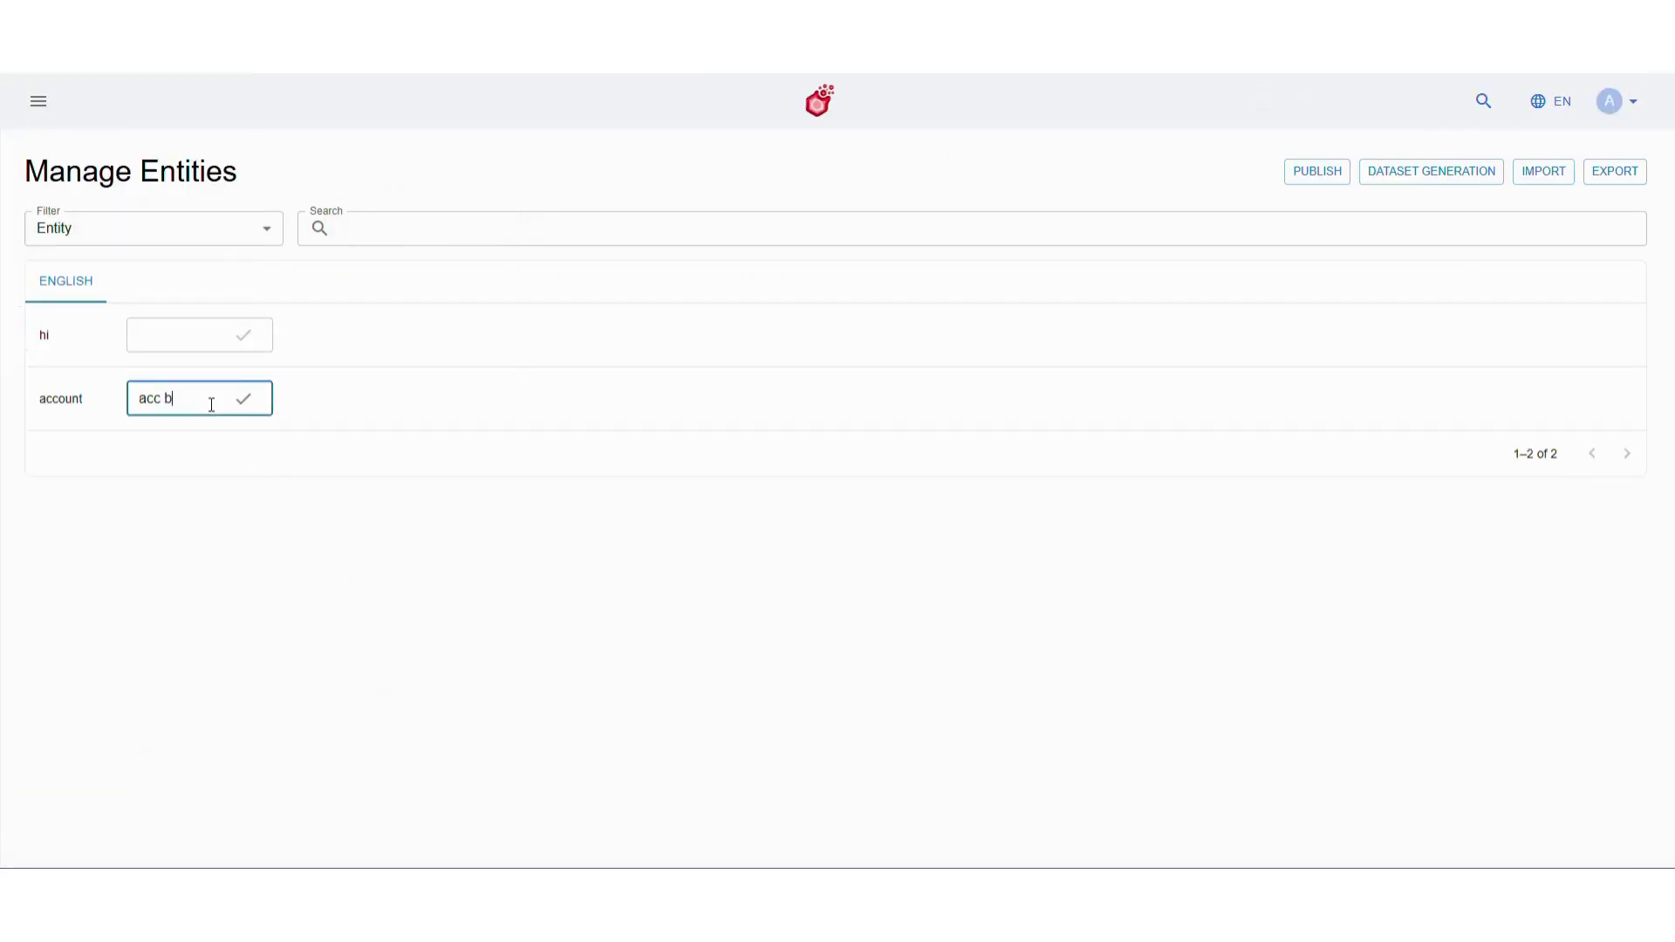
pyautogui.click(245, 403)
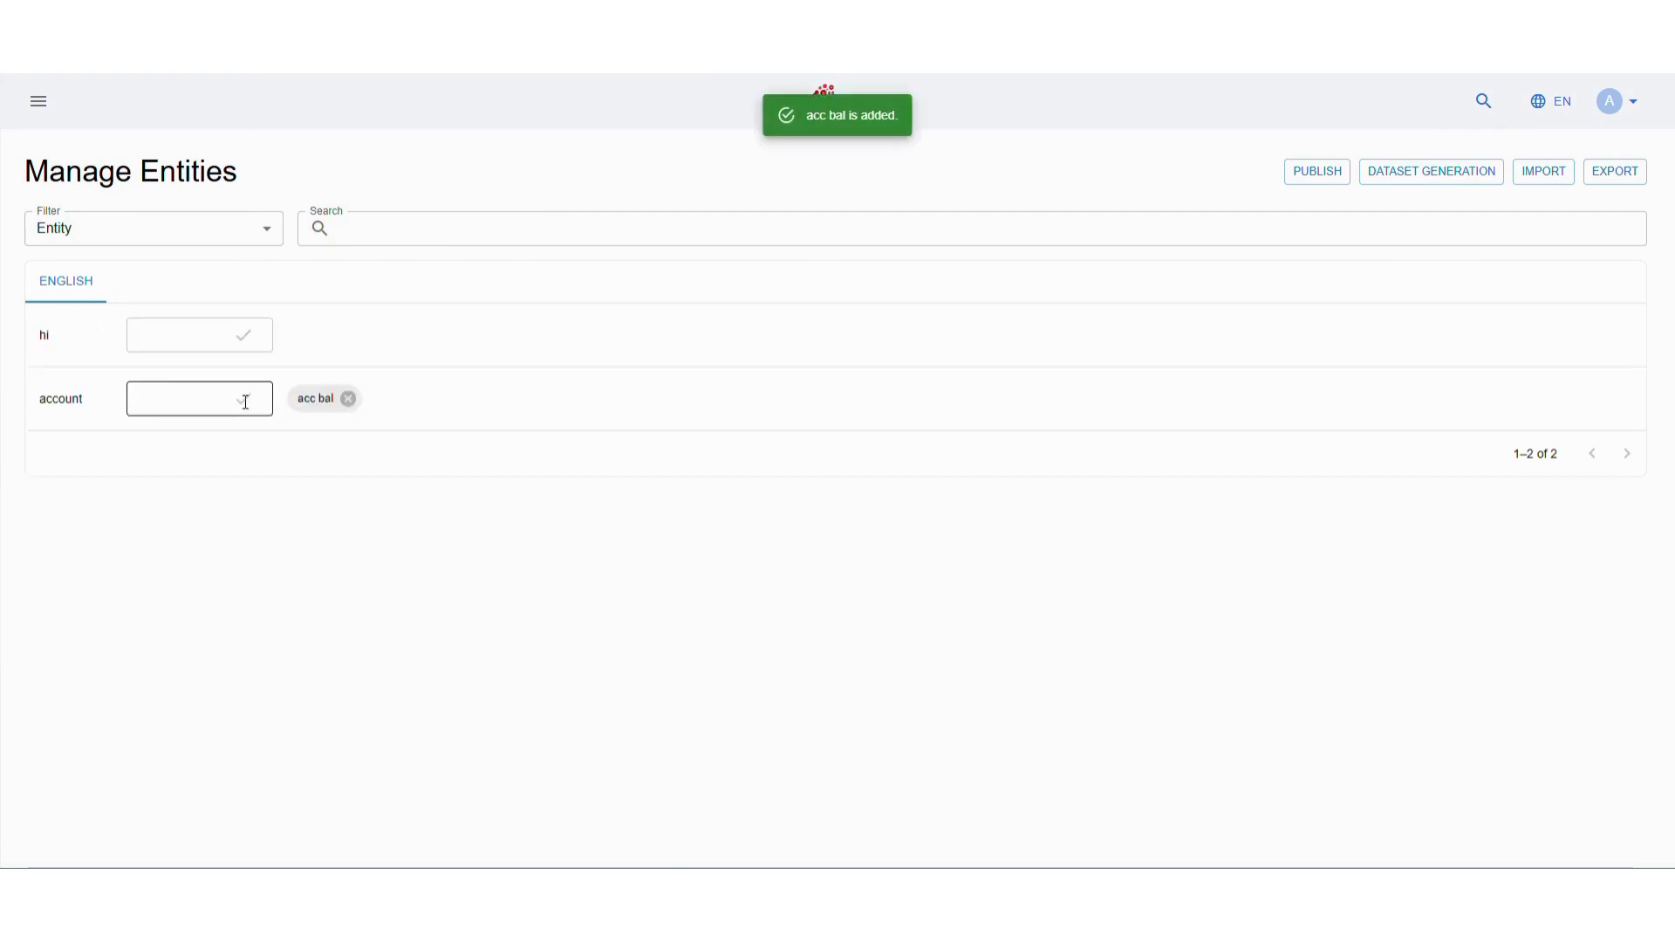
pyautogui.write('balanc')
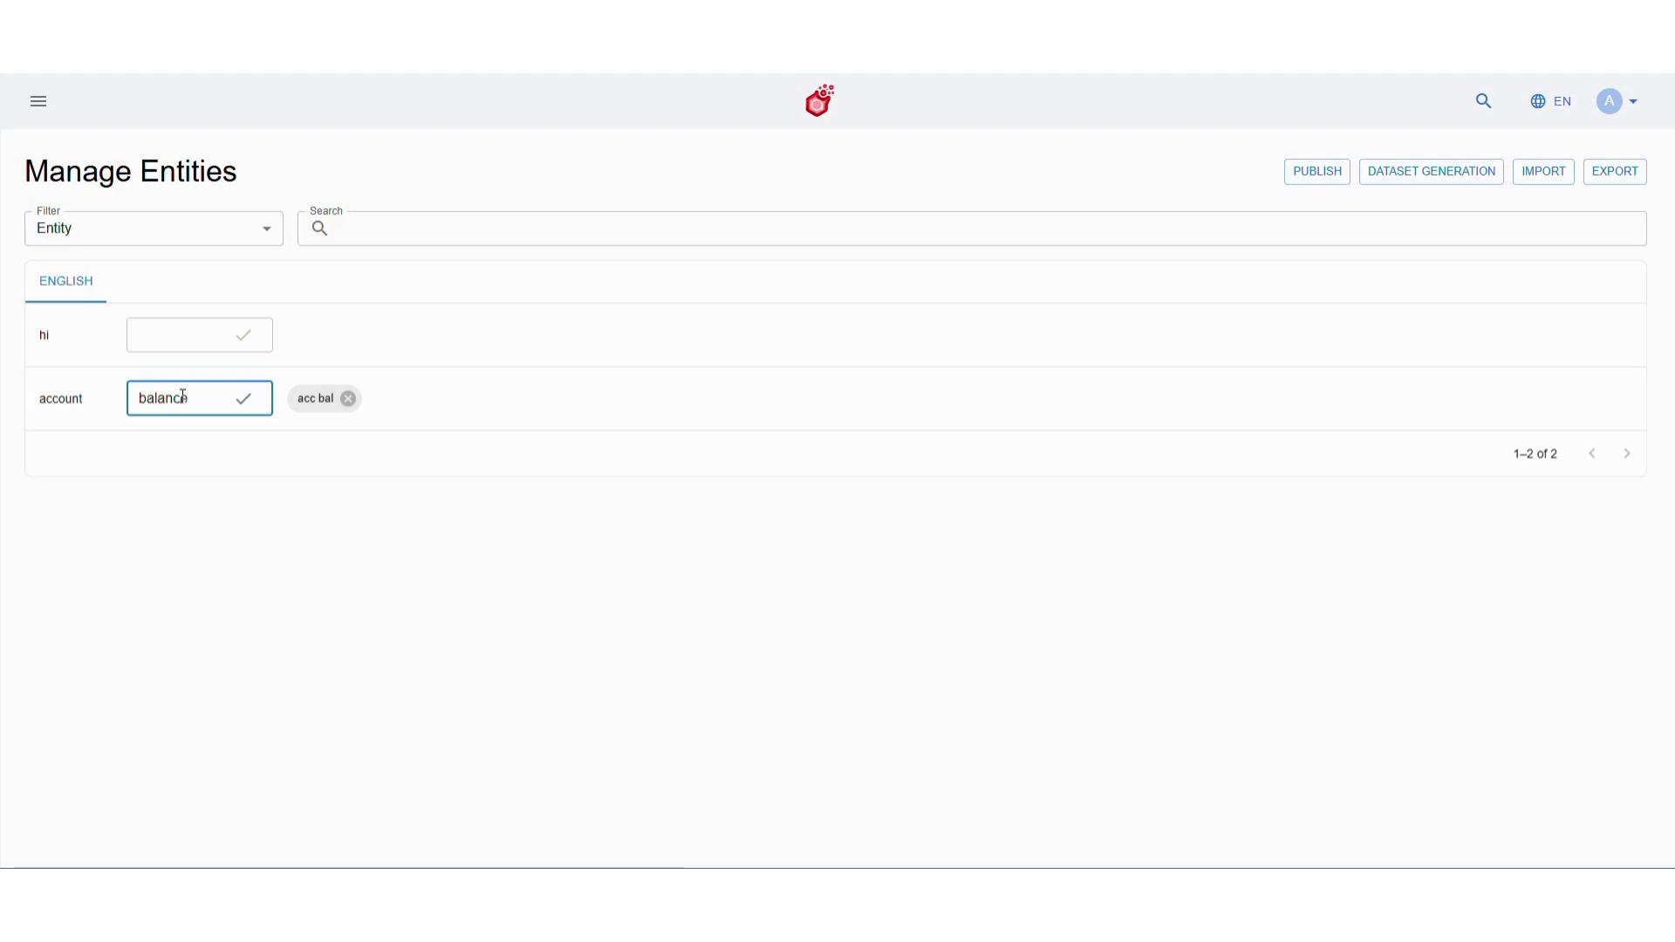
pyautogui.write('e')
pyautogui.press('Return')
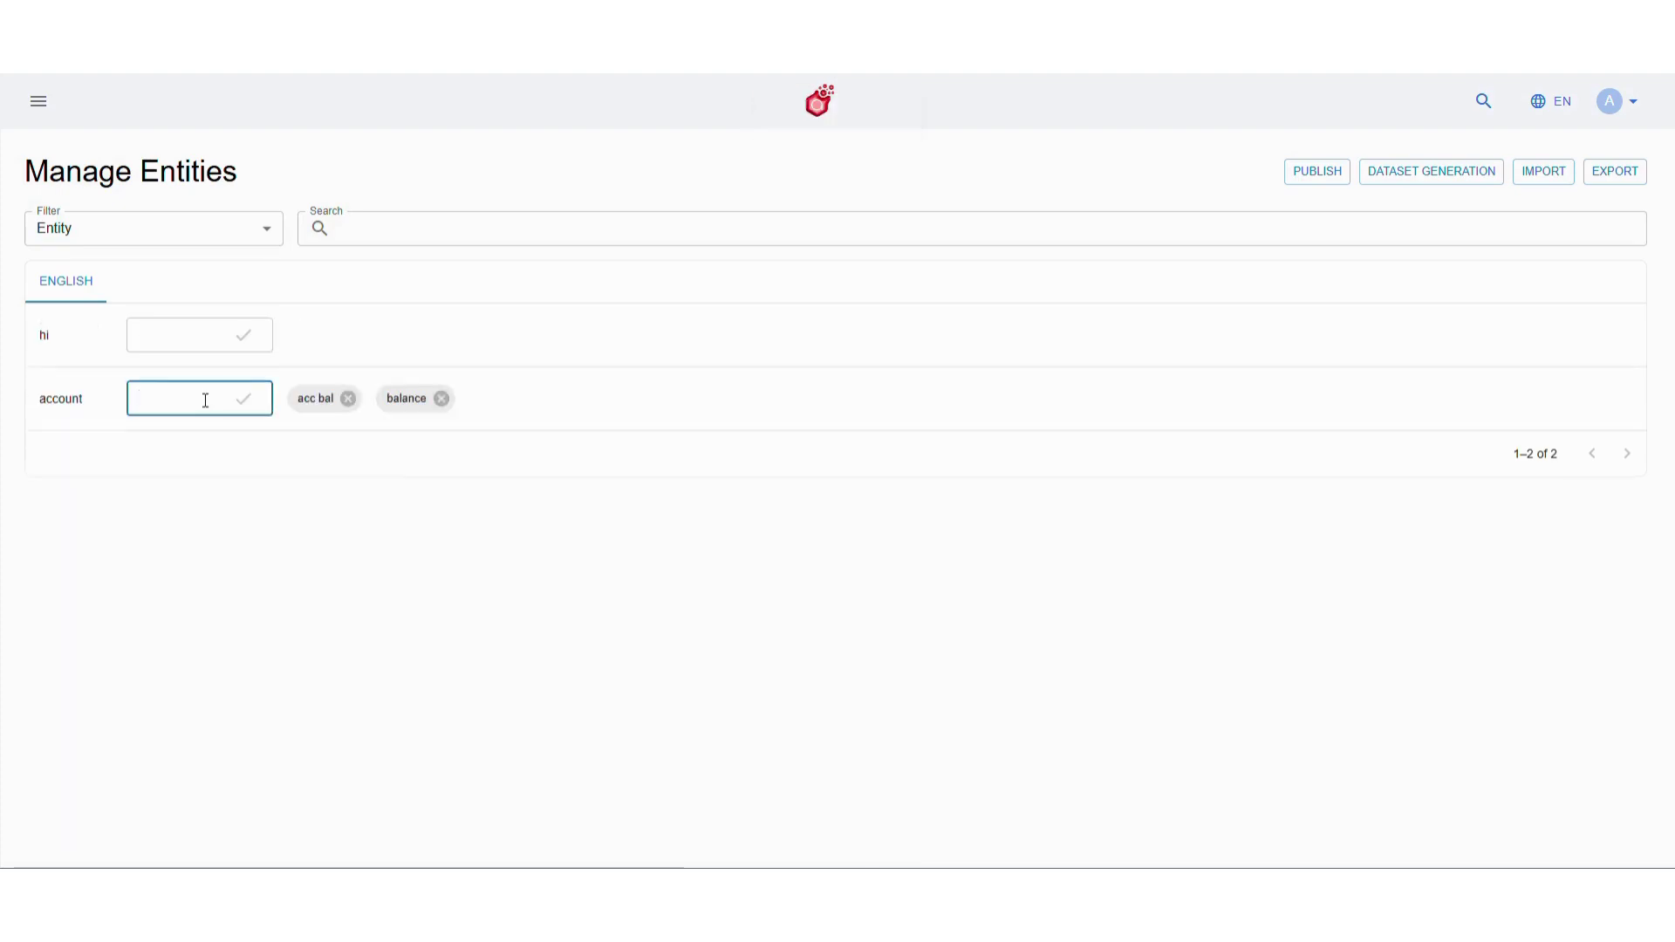
pyautogui.write('check bal')
pyautogui.click(250, 400)
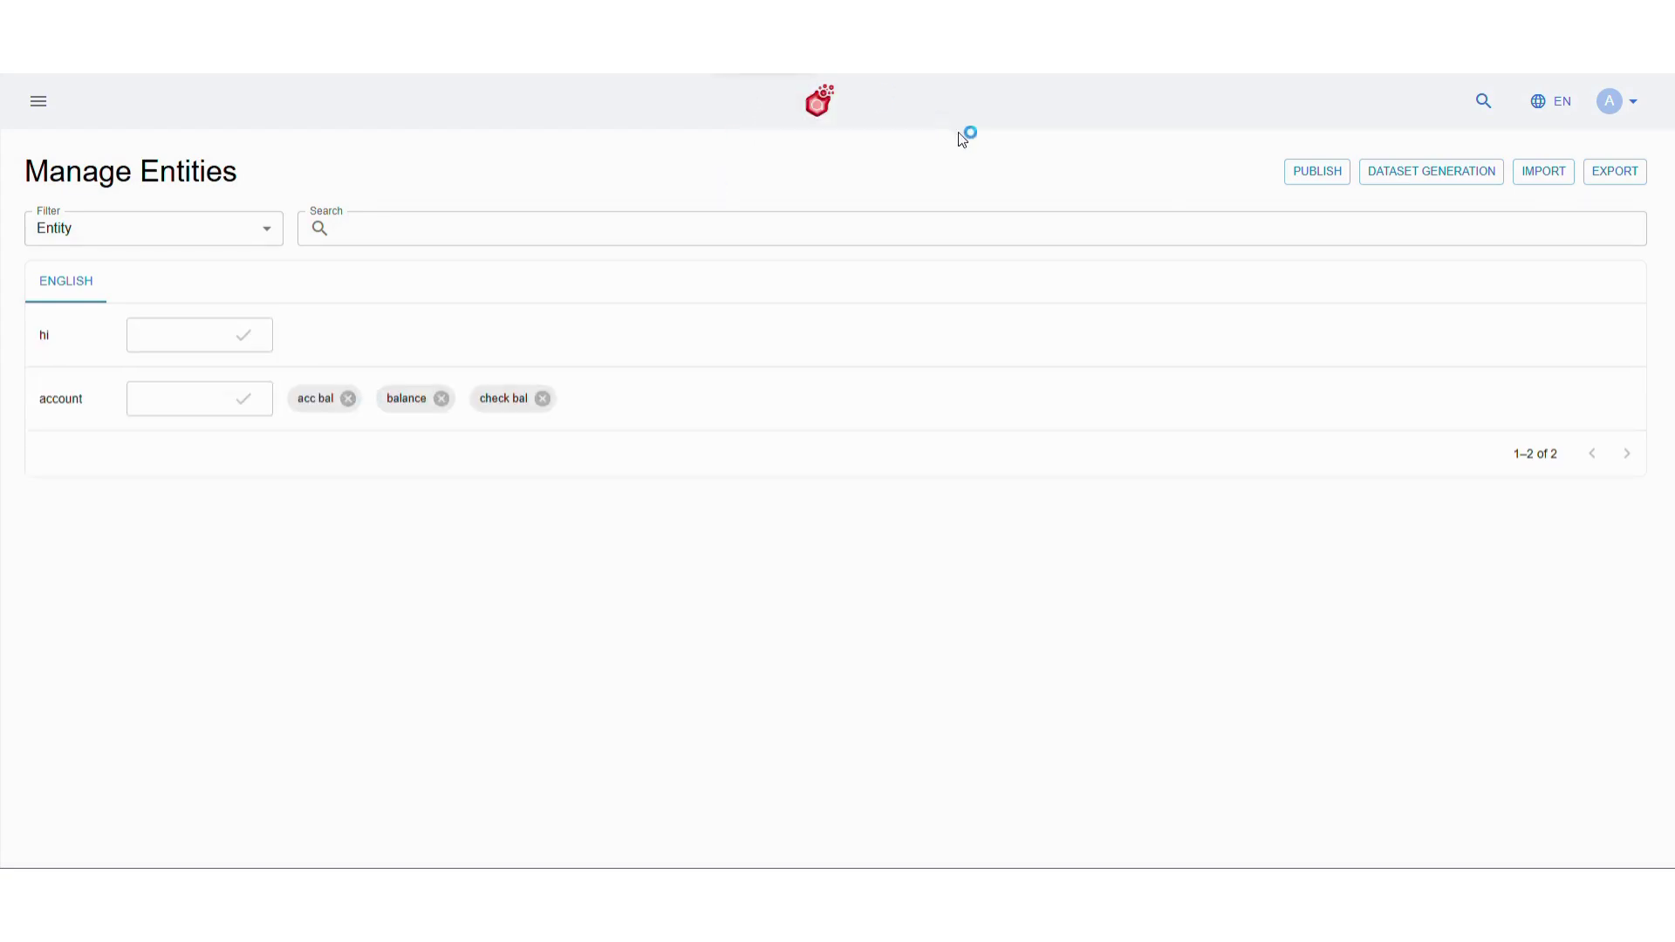
pyautogui.click(1315, 174)
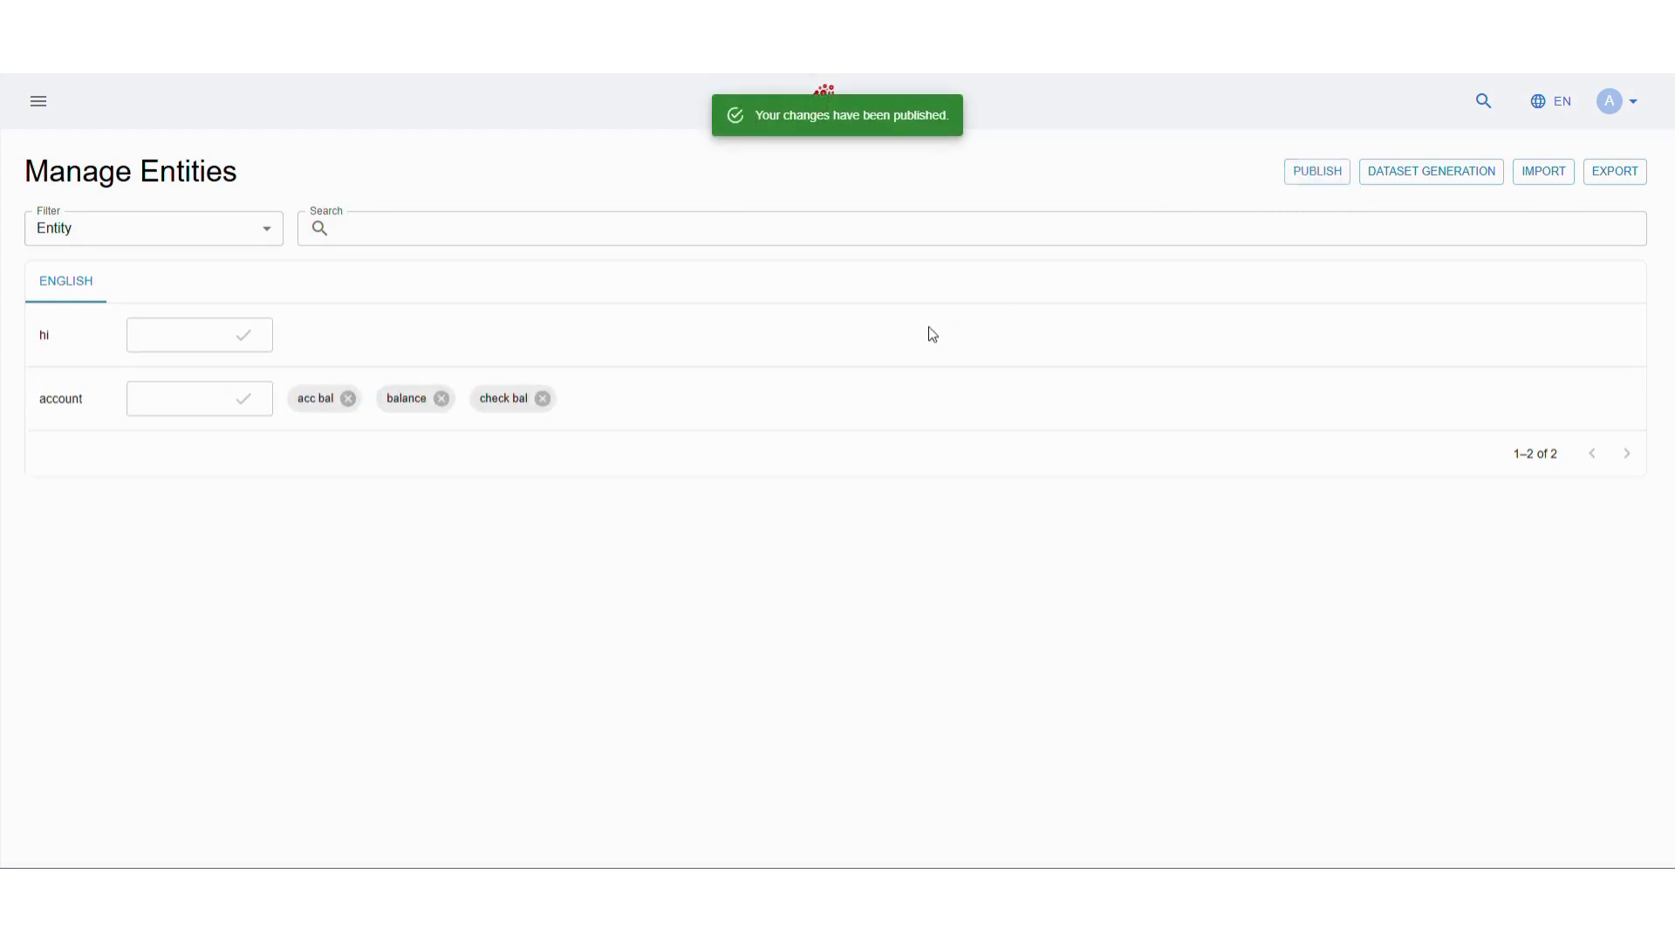
pyautogui.click(35, 107)
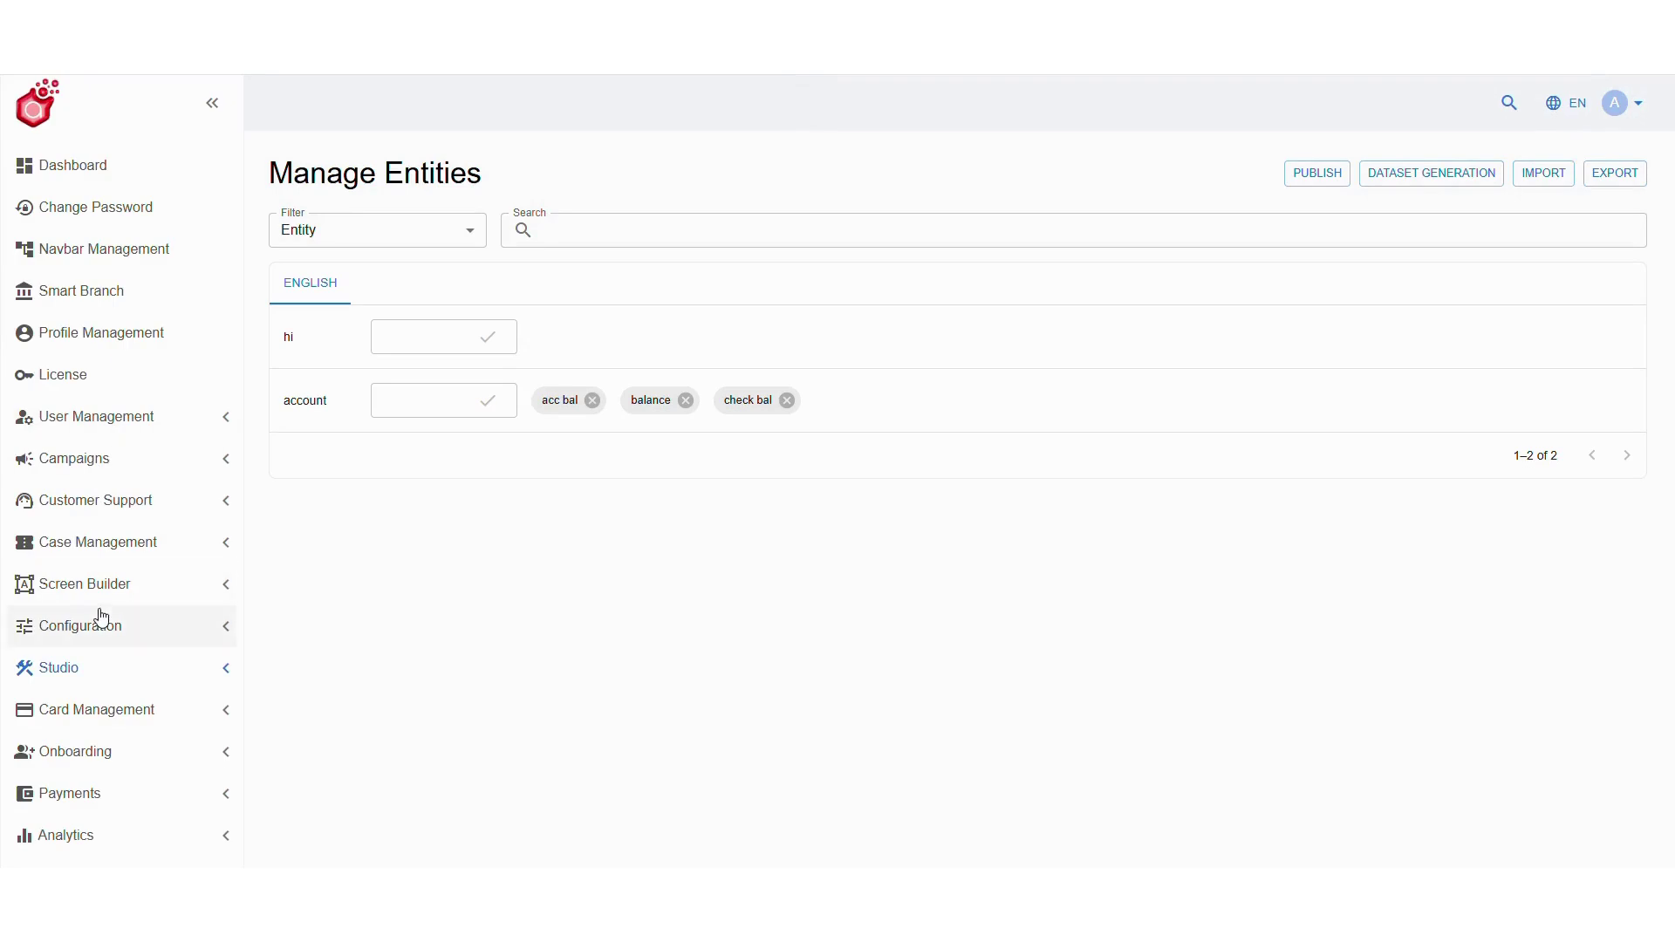
# Open the account utter for editing from Studio > Fulfilment > Utters
pyautogui.click(101, 654)
pyautogui.scroll(-2, 101, 658)
pyautogui.click(99, 689)
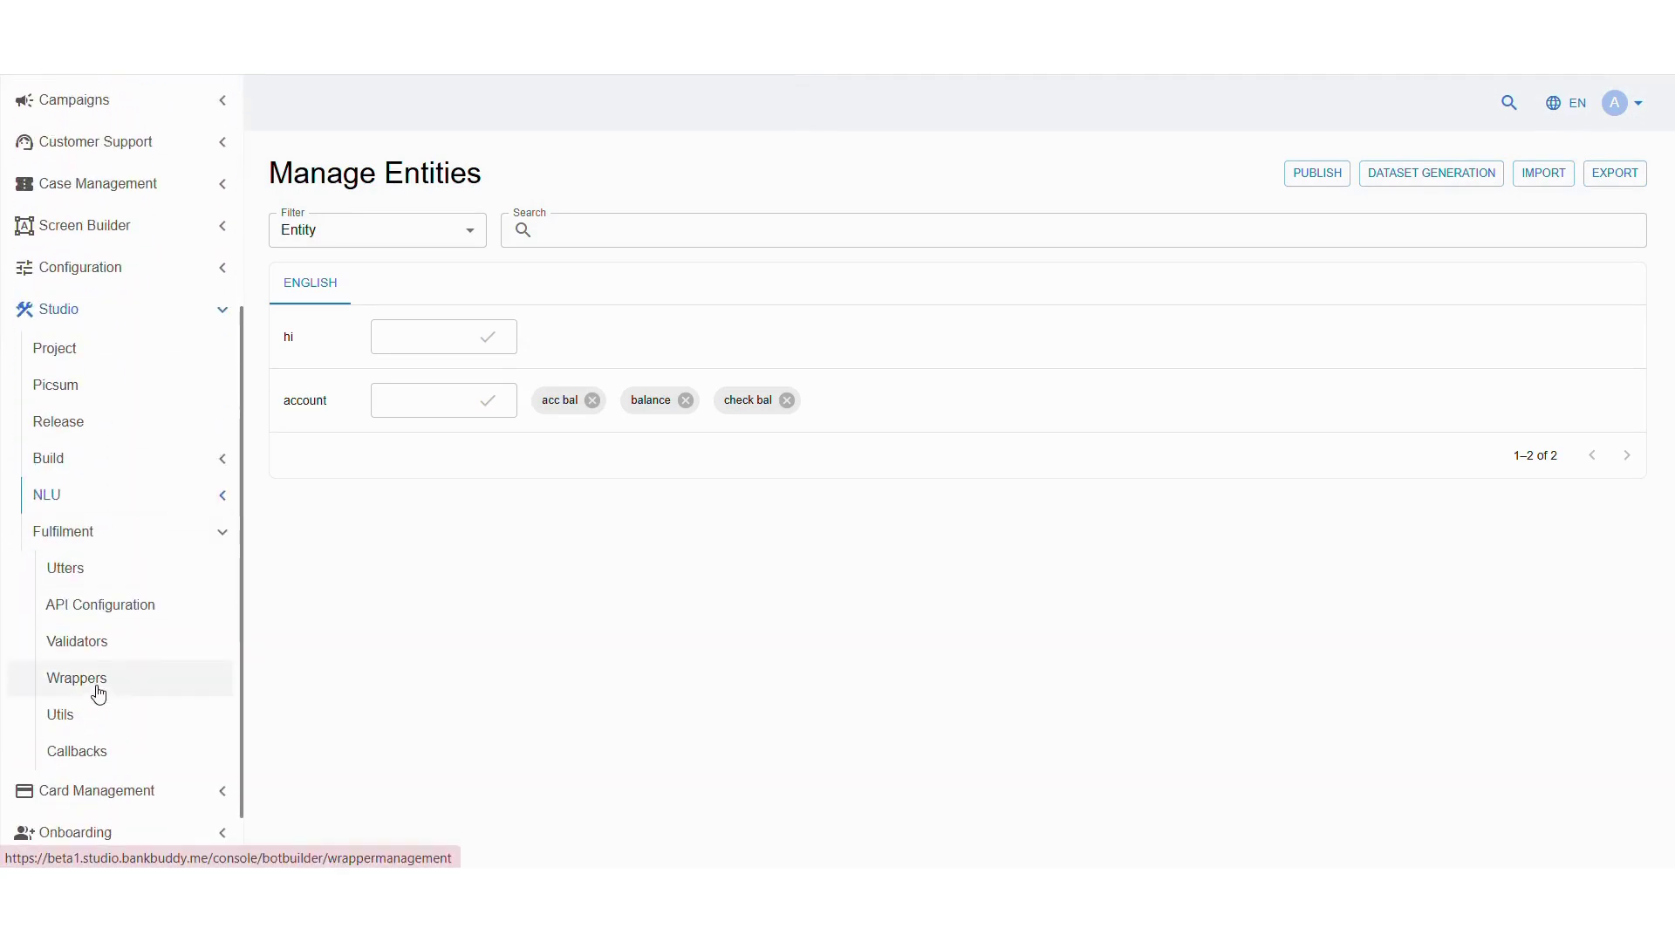
pyautogui.click(120, 572)
pyautogui.click(1204, 333)
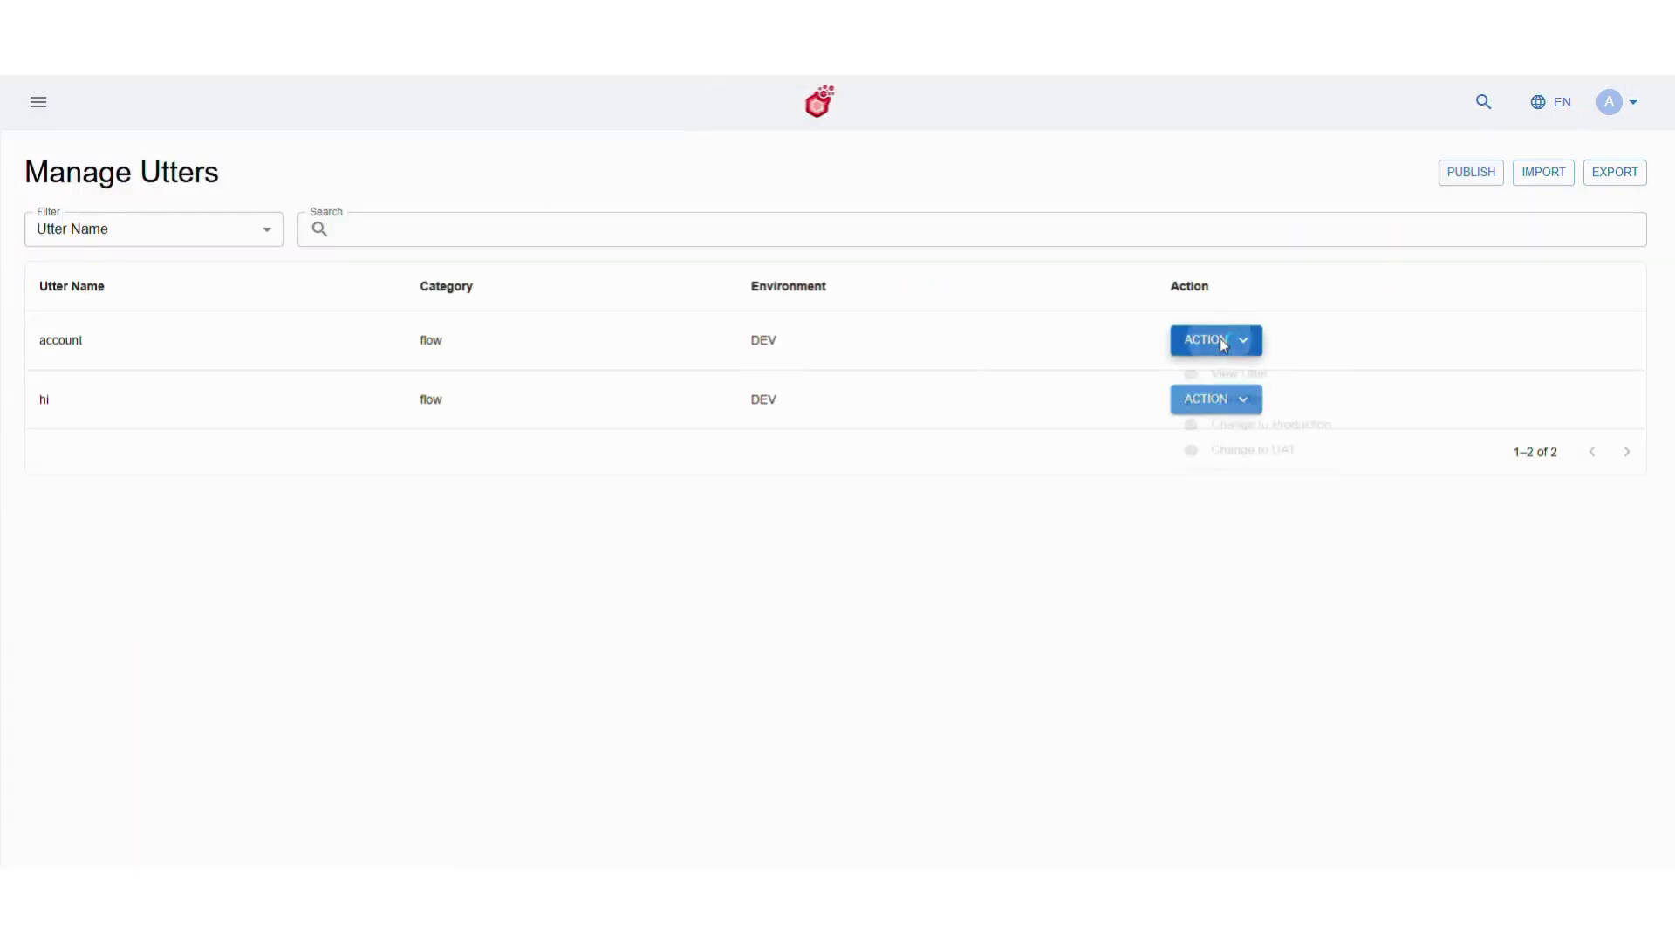
pyautogui.click(1243, 408)
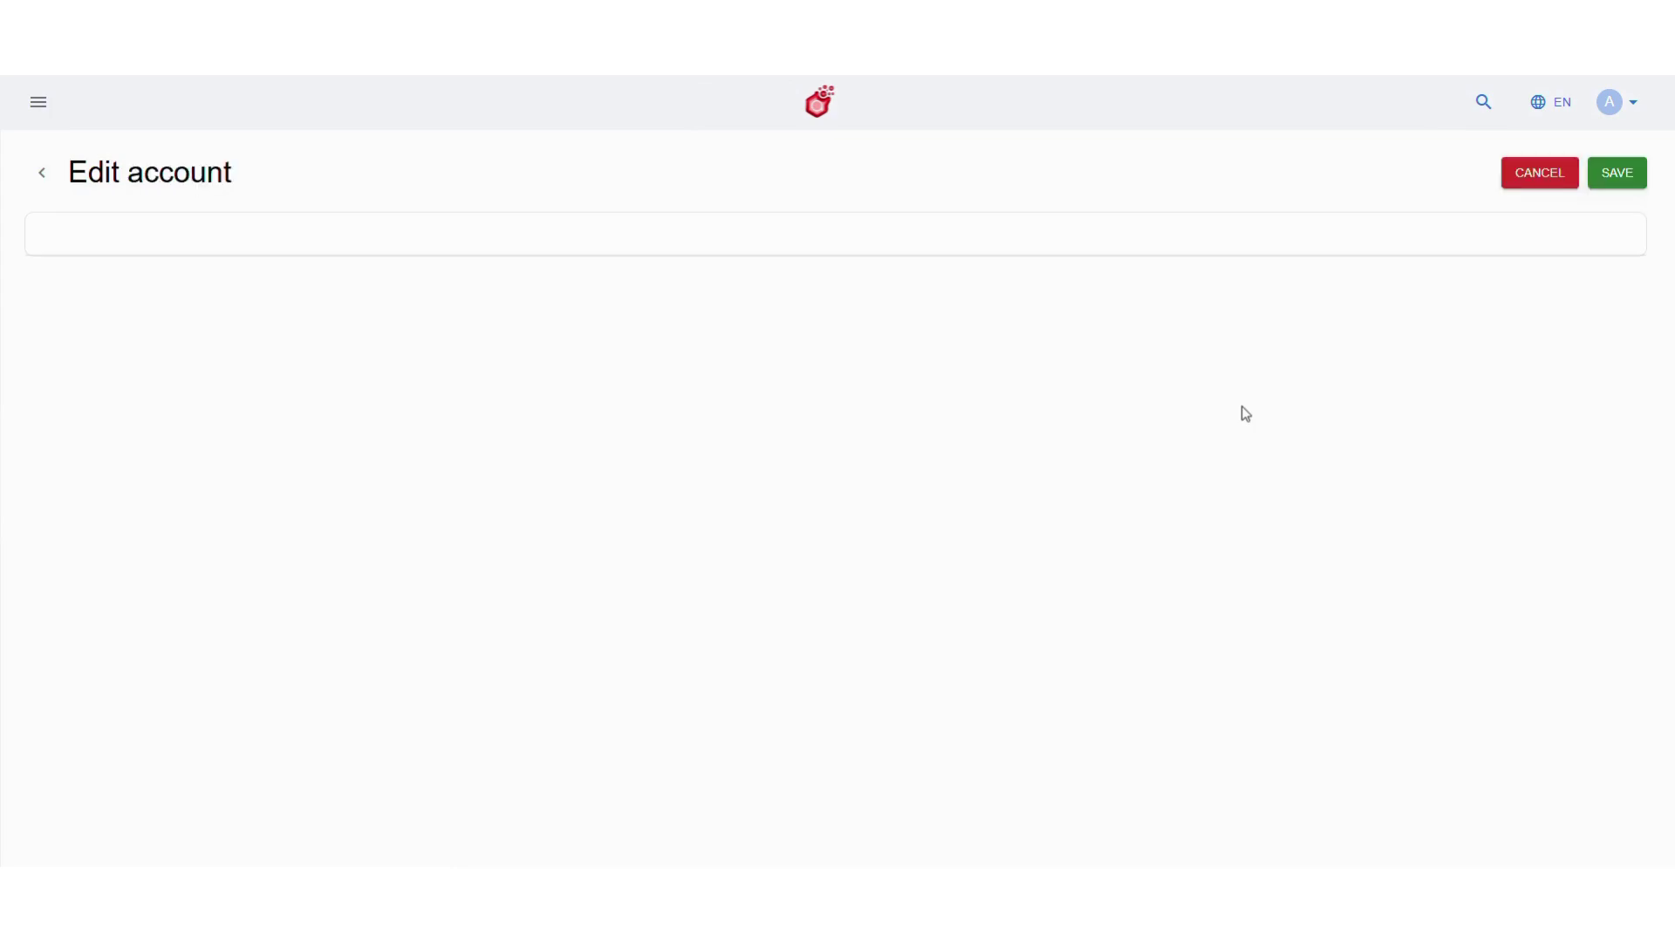
# Replace the account card's subtitle with 'Please select the option'
pyautogui.click(415, 531)
pyautogui.hotkey('ctrl', 'a')
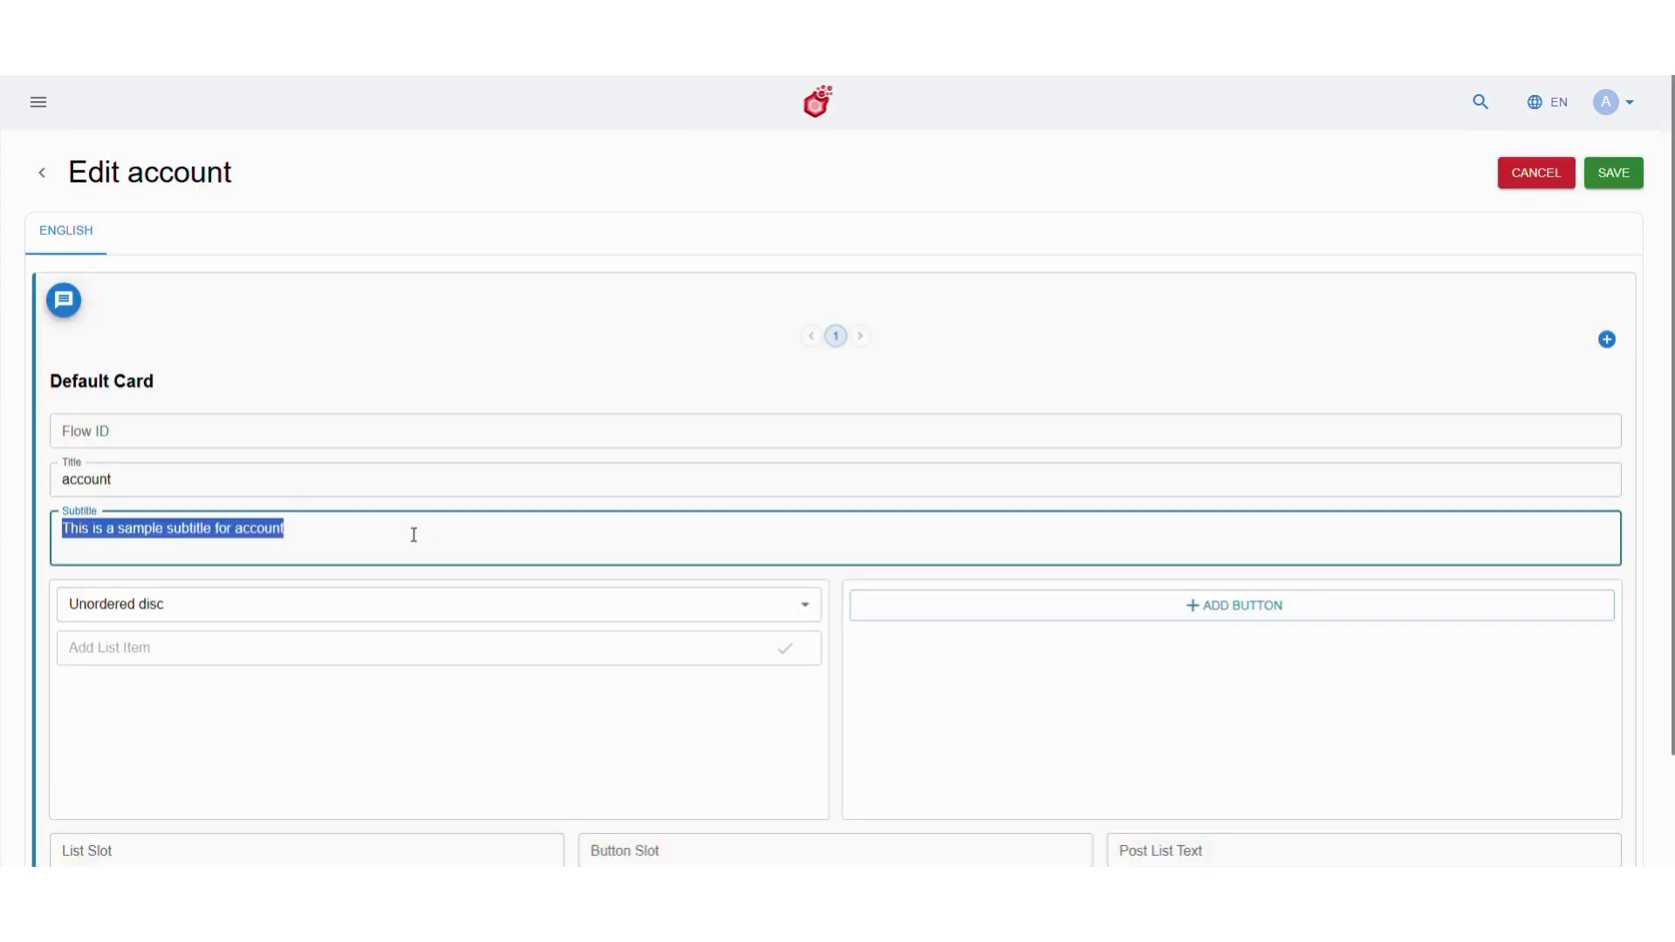
pyautogui.press('BackSpace')
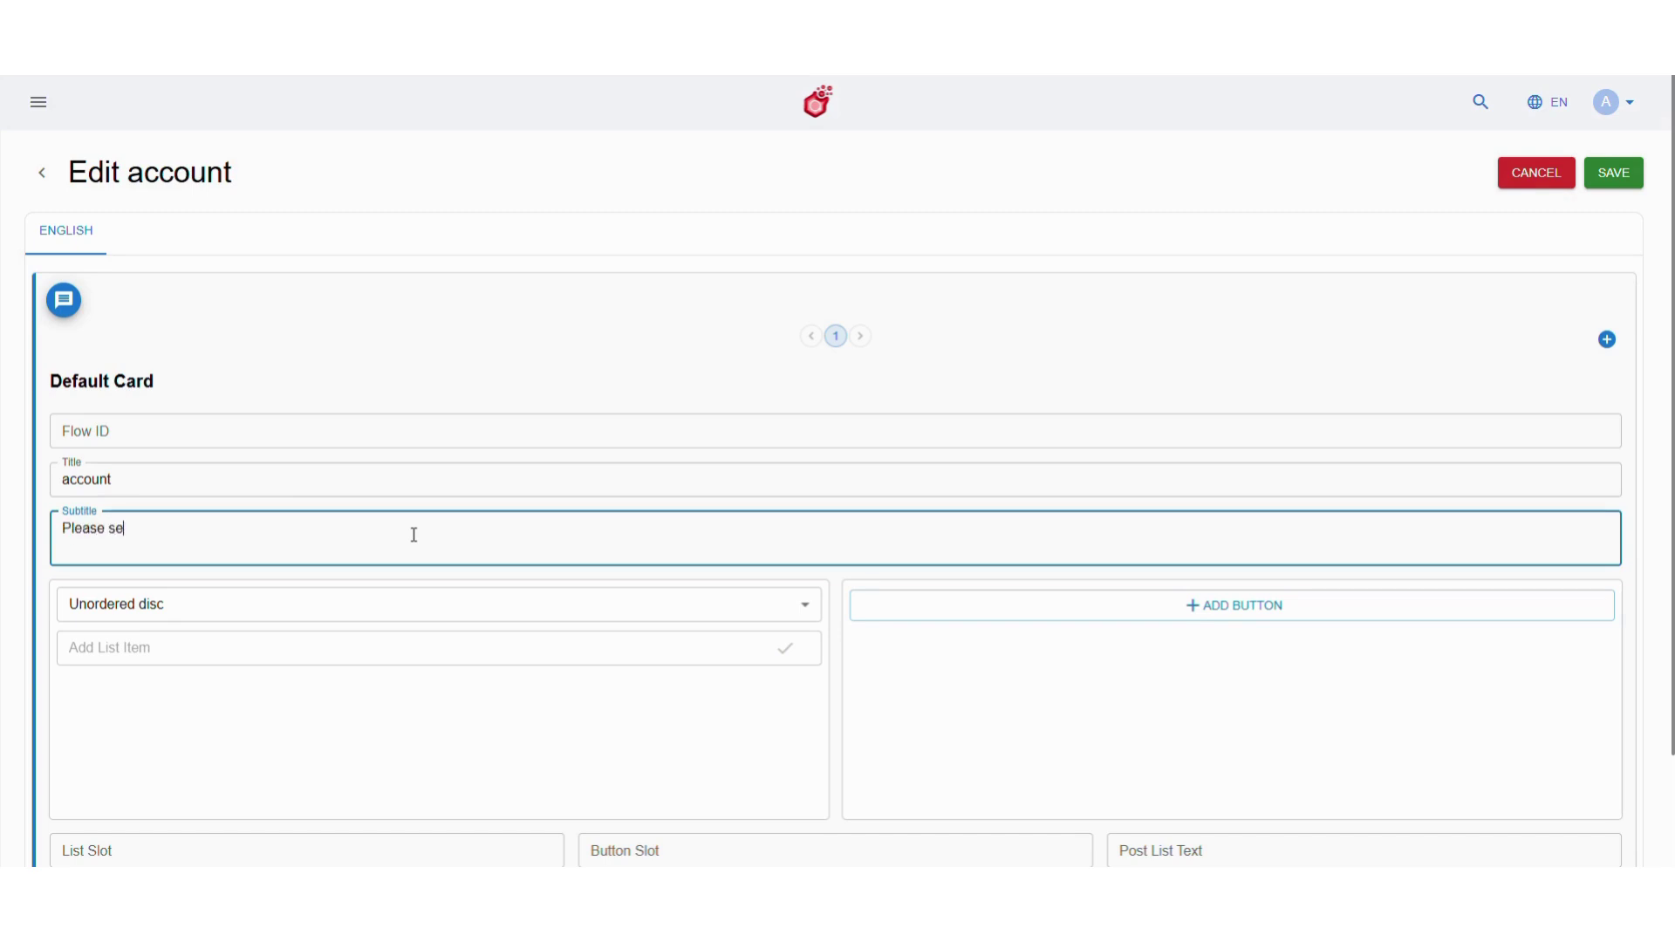
pyautogui.write('Please select the option')
pyautogui.scroll(-3, 176, 785)
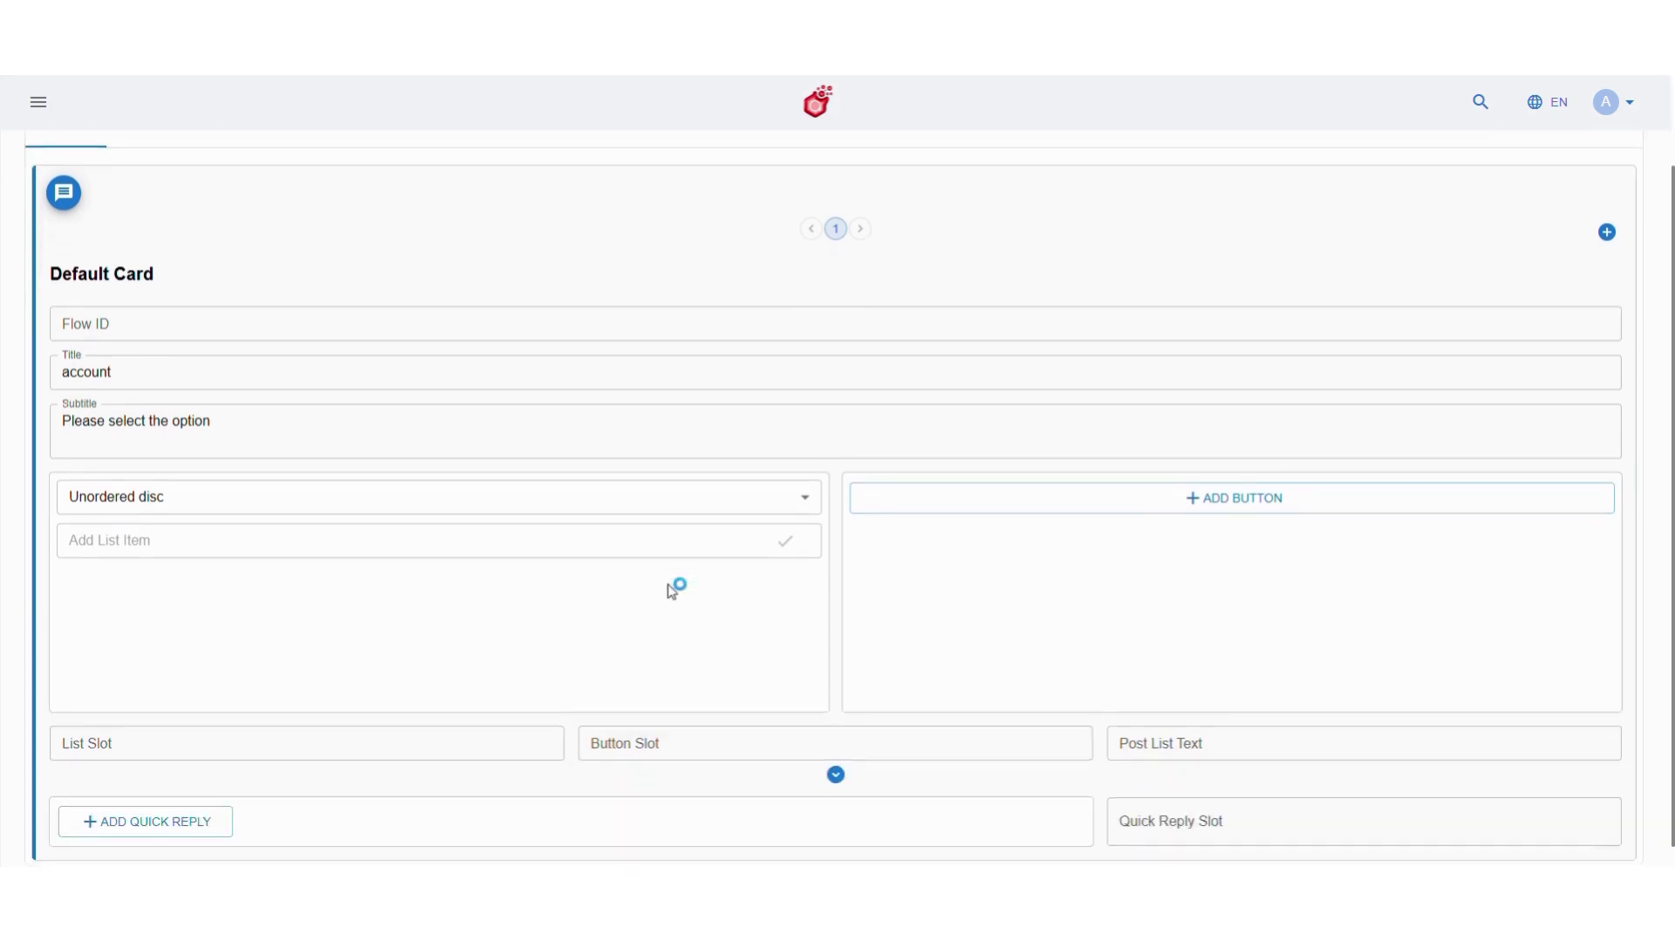
pyautogui.click(176, 795)
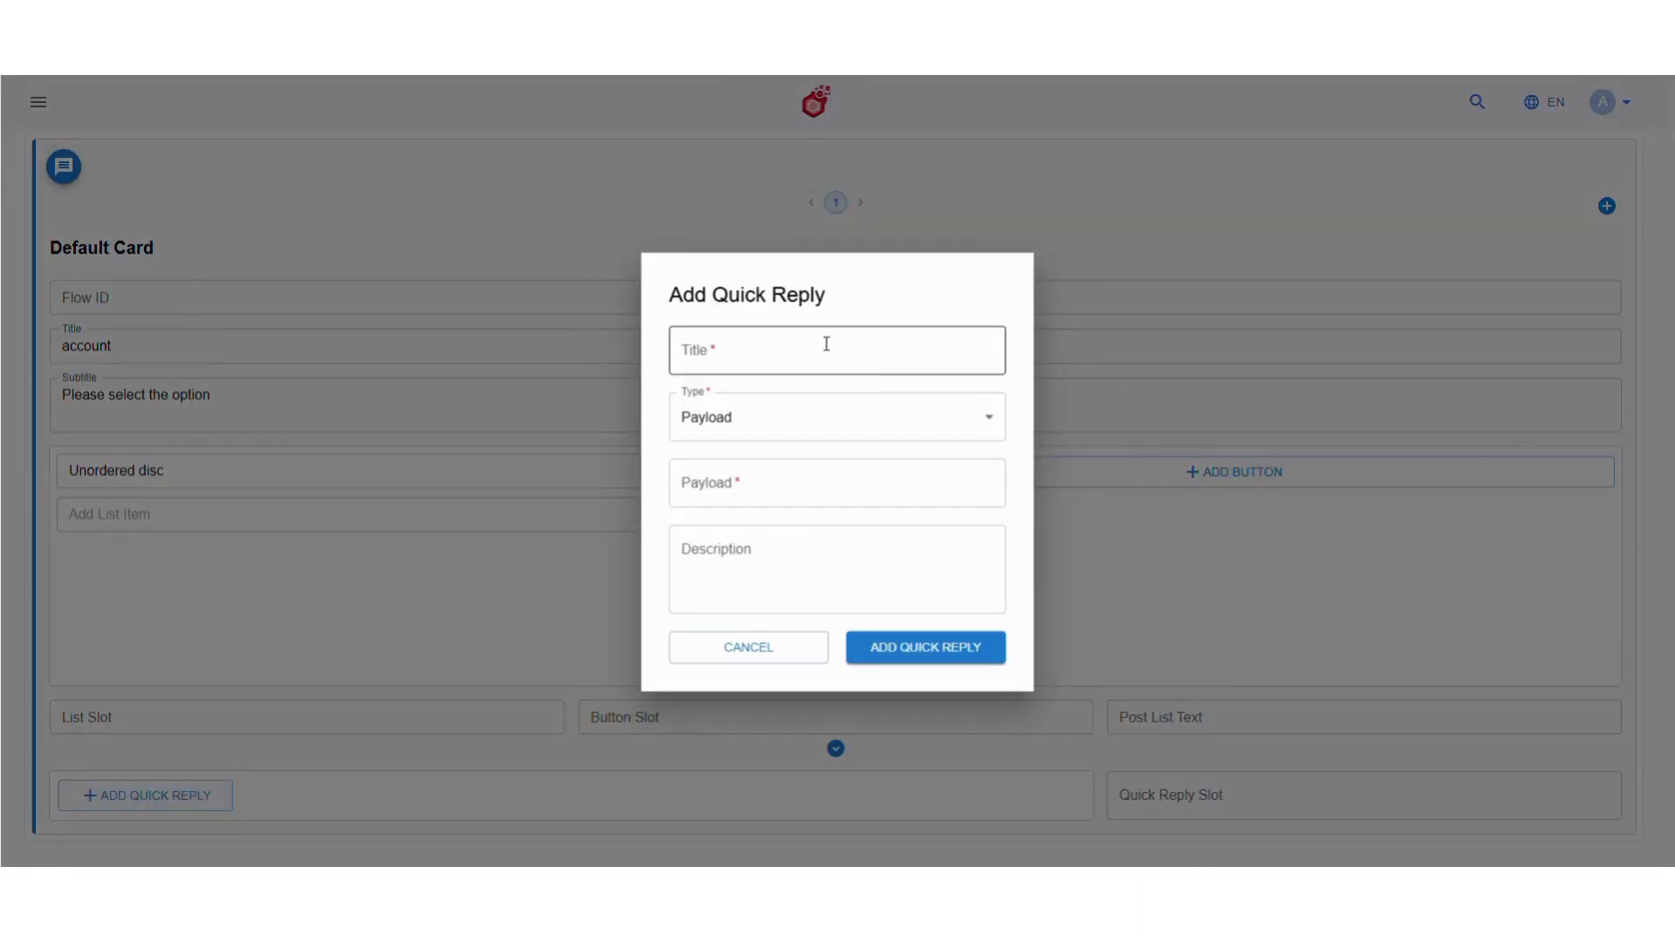
# Add a 'Check Account Balance' quick reply with payload 'account balance'
pyautogui.click(826, 344)
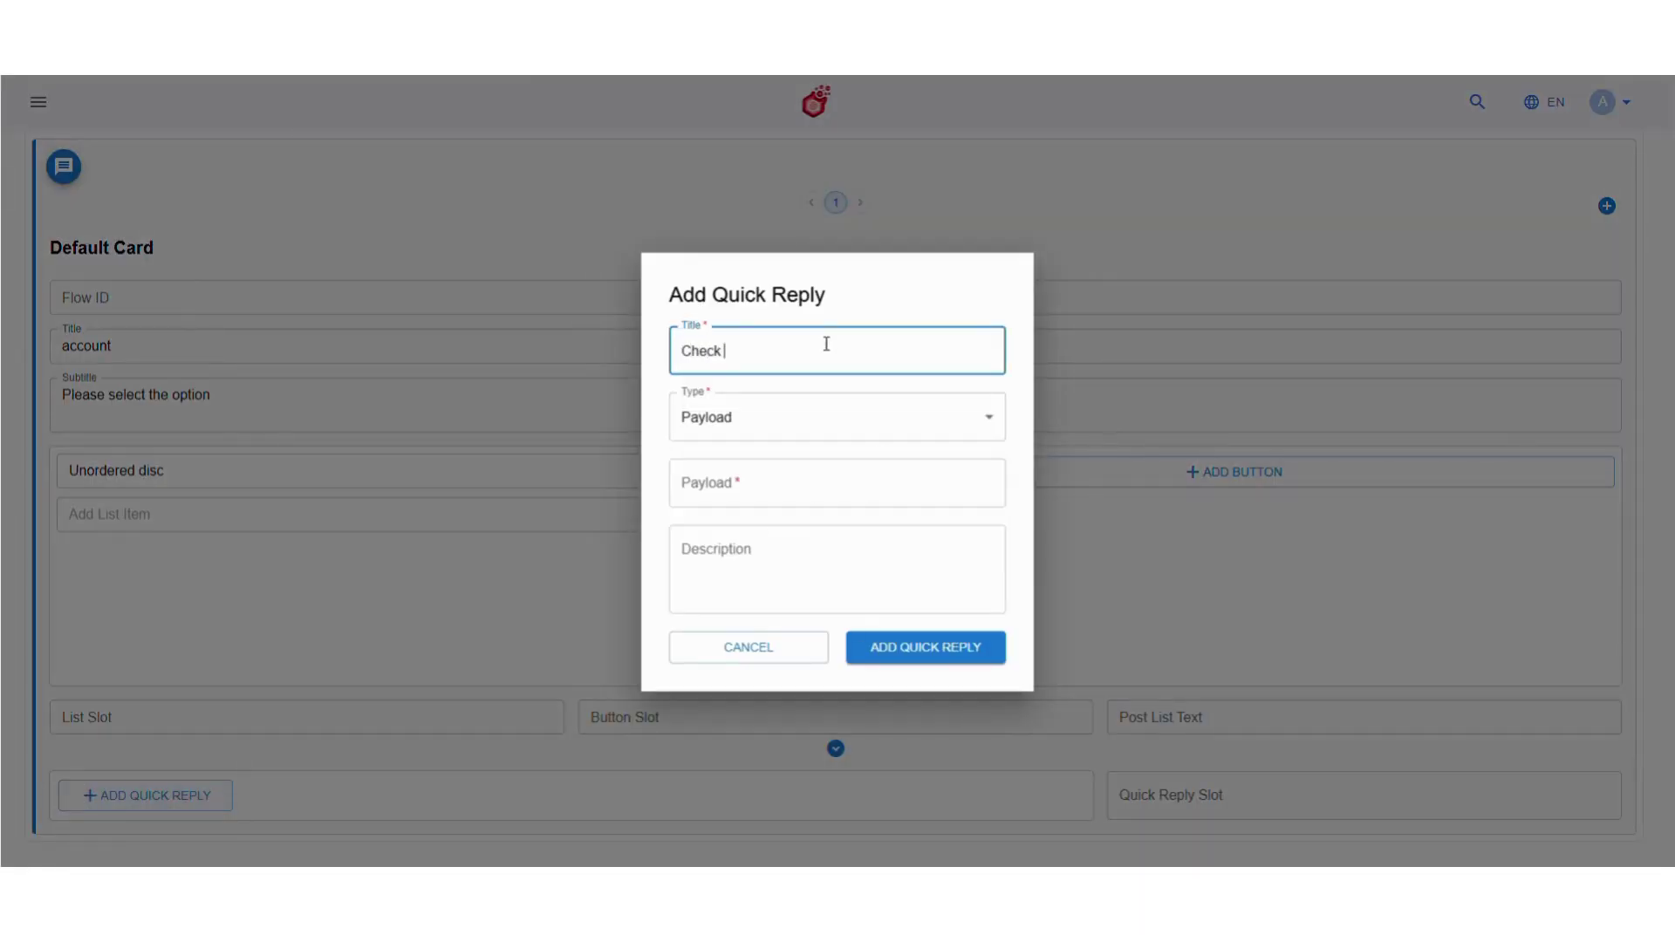
pyautogui.write('Check Account Balance')
pyautogui.click(822, 475)
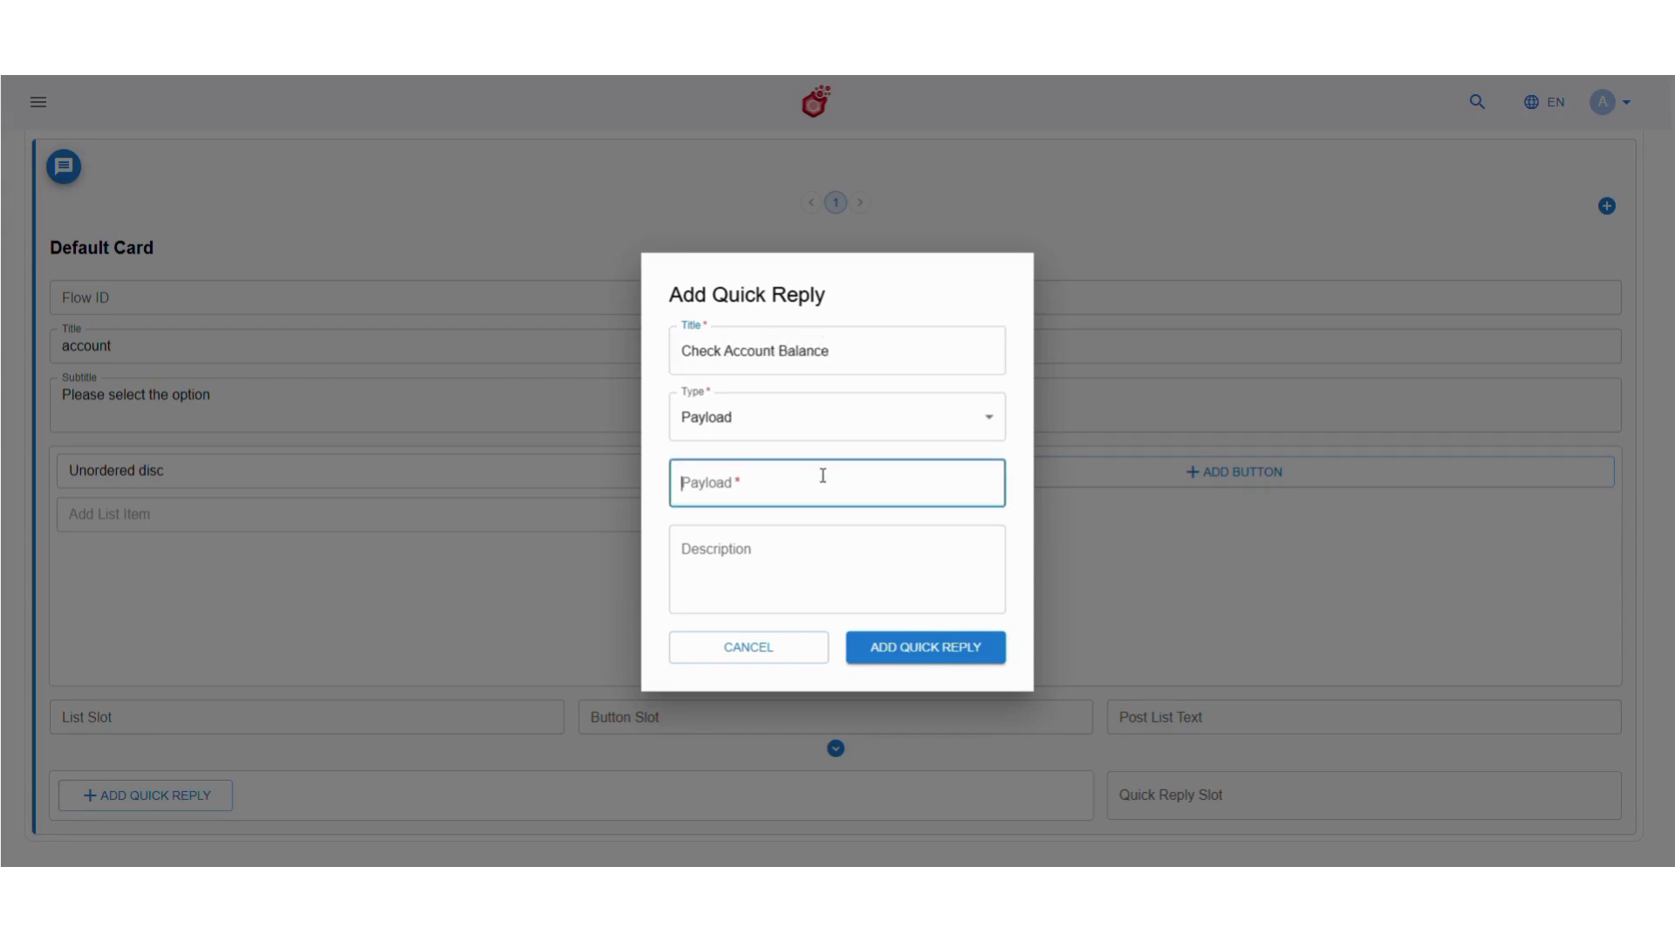
pyautogui.write('account balance')
pyautogui.click(908, 650)
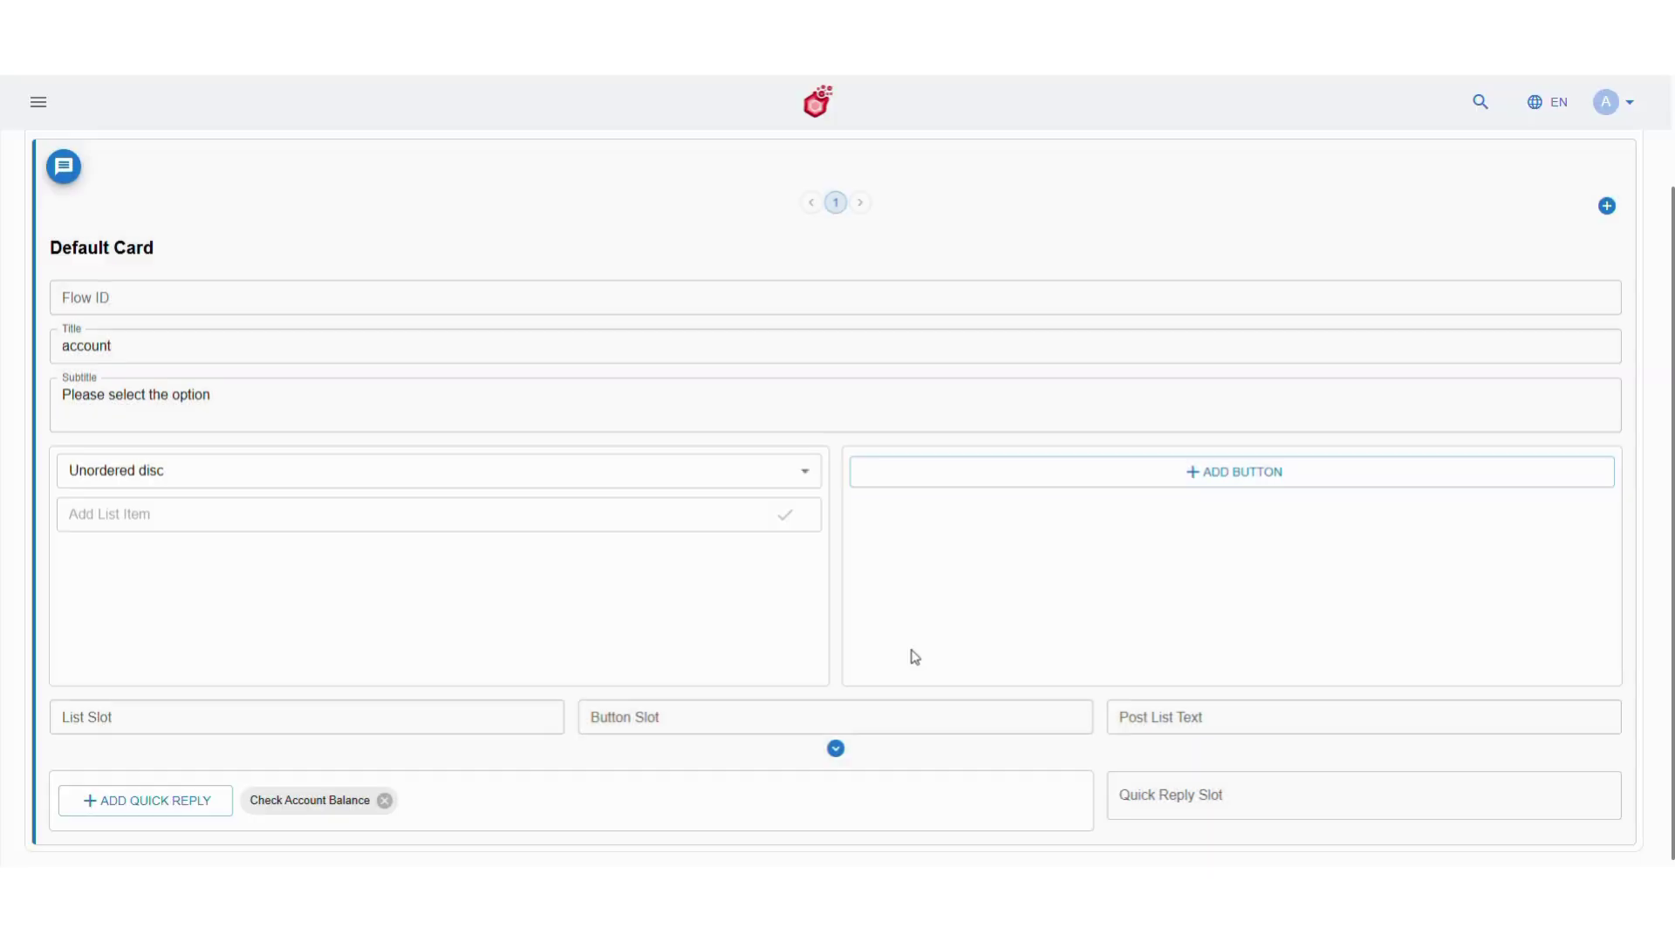
# Add a 'Get Mini Statement' quick reply with payload 'mini statement'
pyautogui.click(188, 798)
pyautogui.click(757, 349)
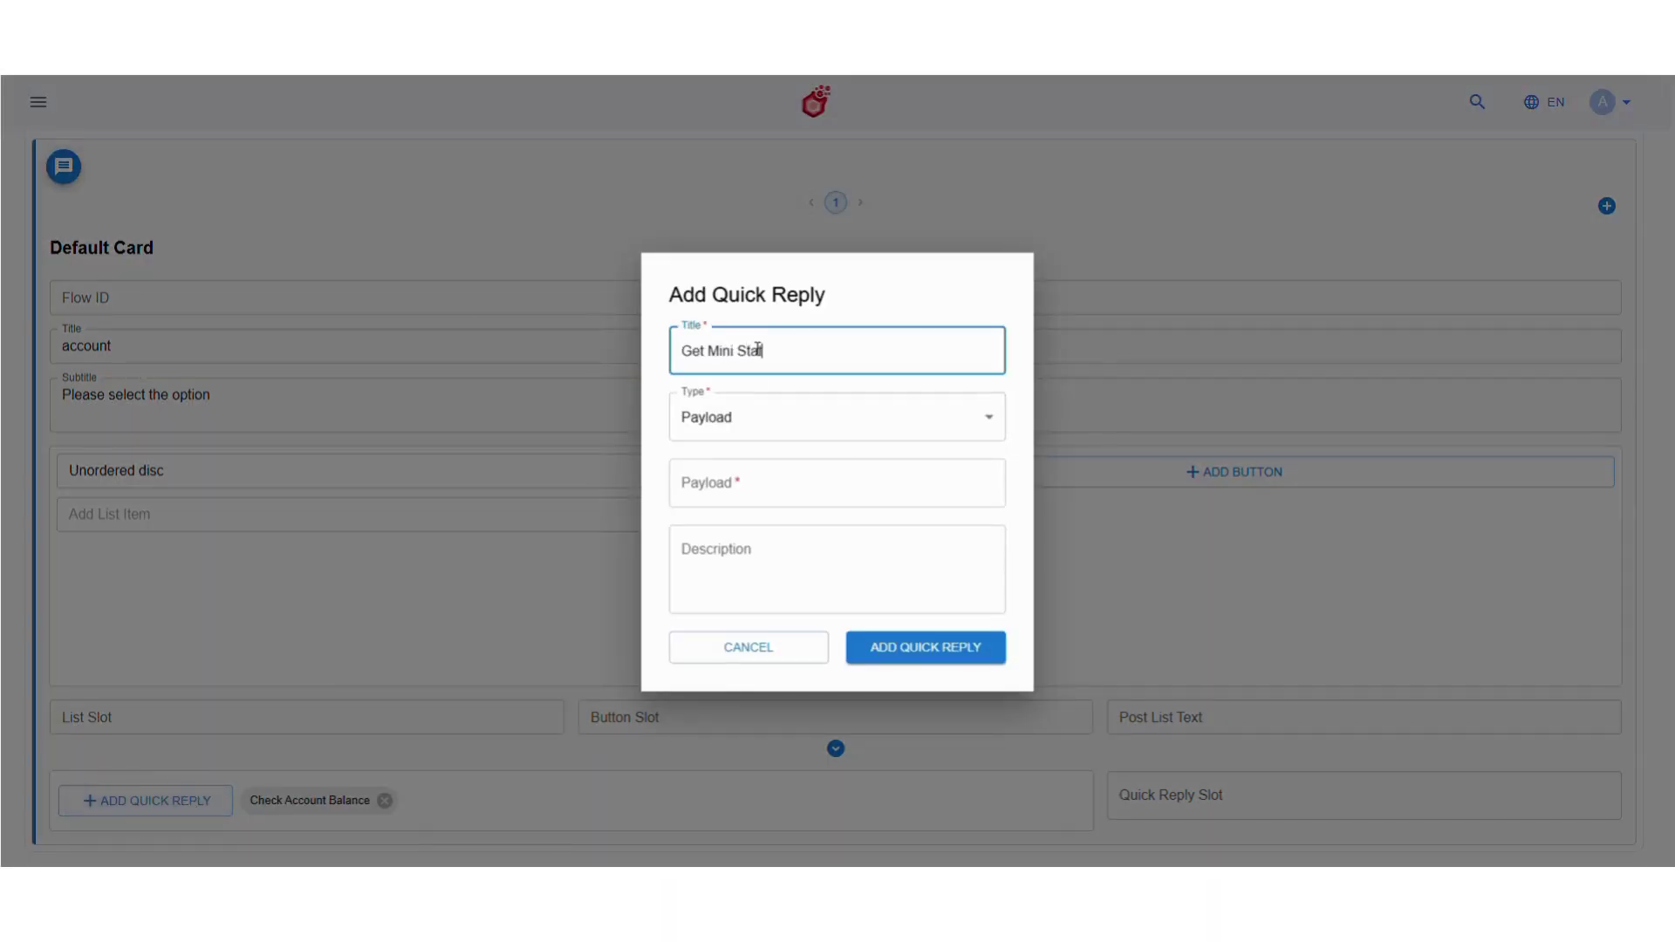
pyautogui.click(783, 485)
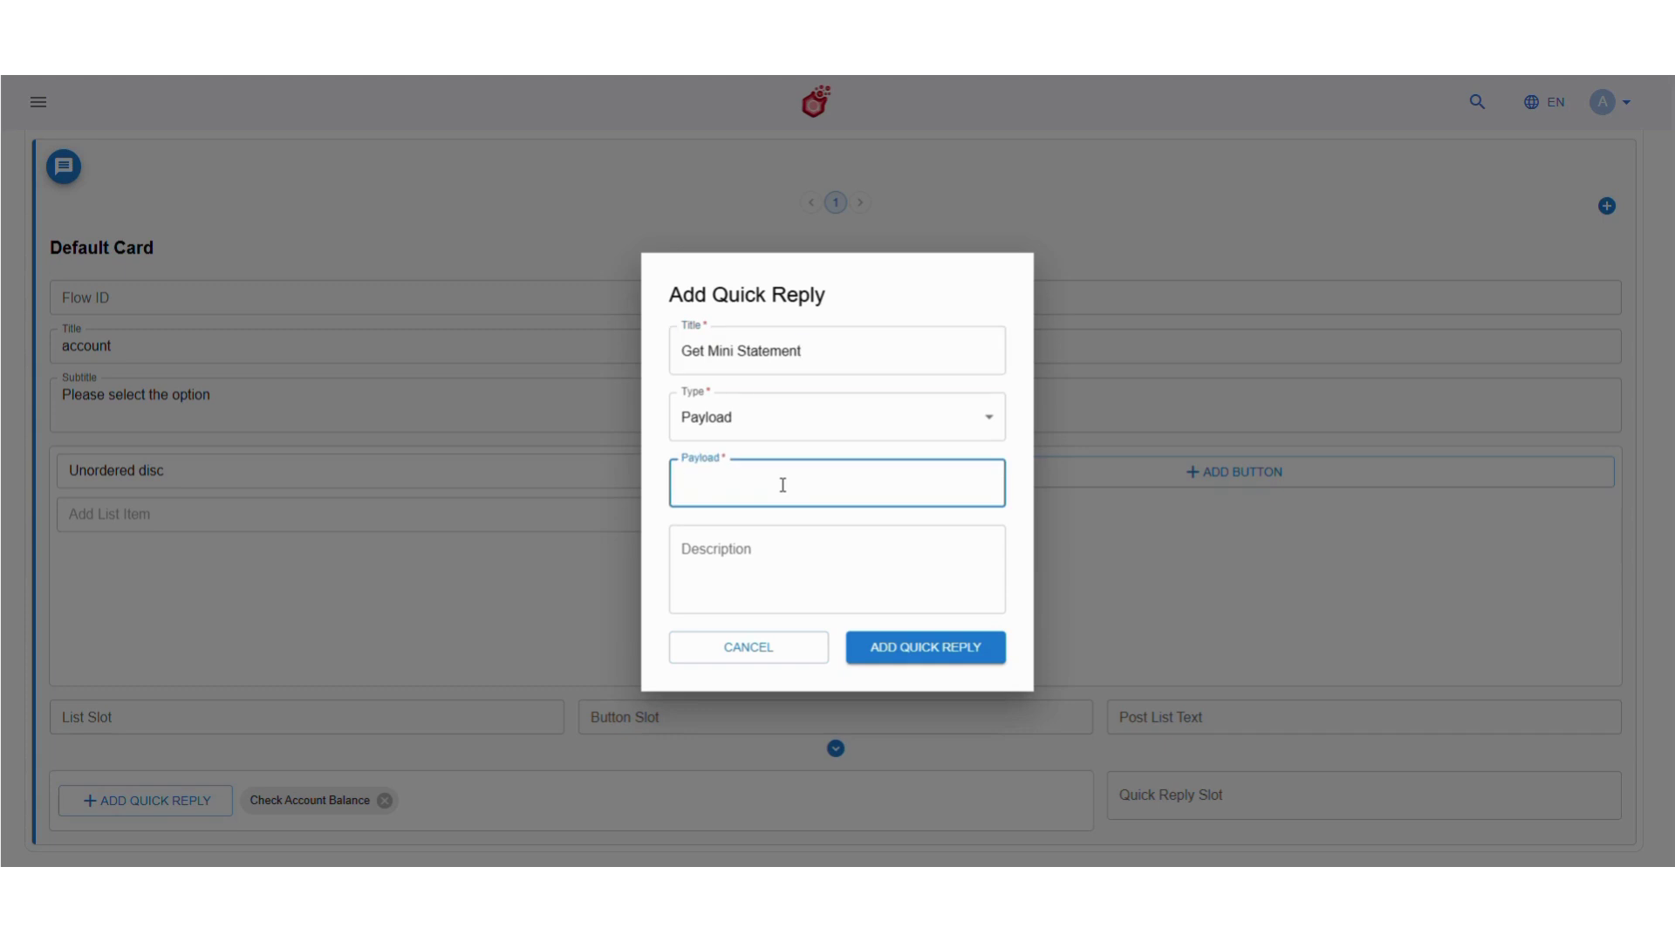
pyautogui.write('mini statement')
pyautogui.click(912, 646)
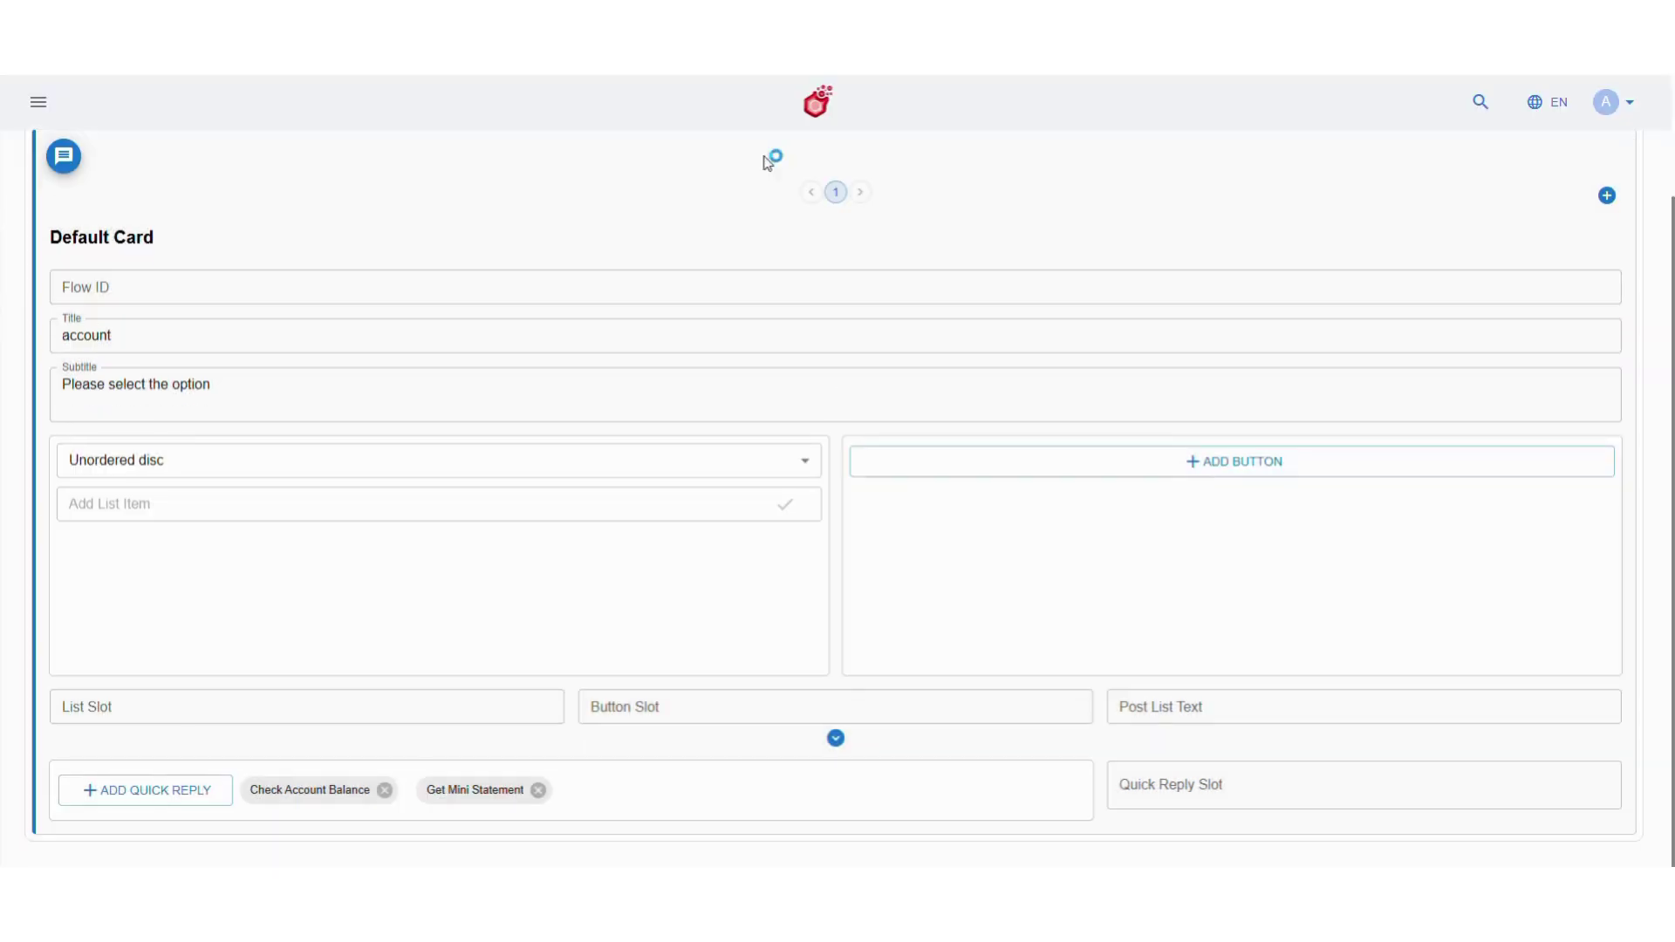
# Save the edited account utter and confirm the update
pyautogui.scroll(3, 838, 410)
pyautogui.click(1613, 174)
pyautogui.click(989, 504)
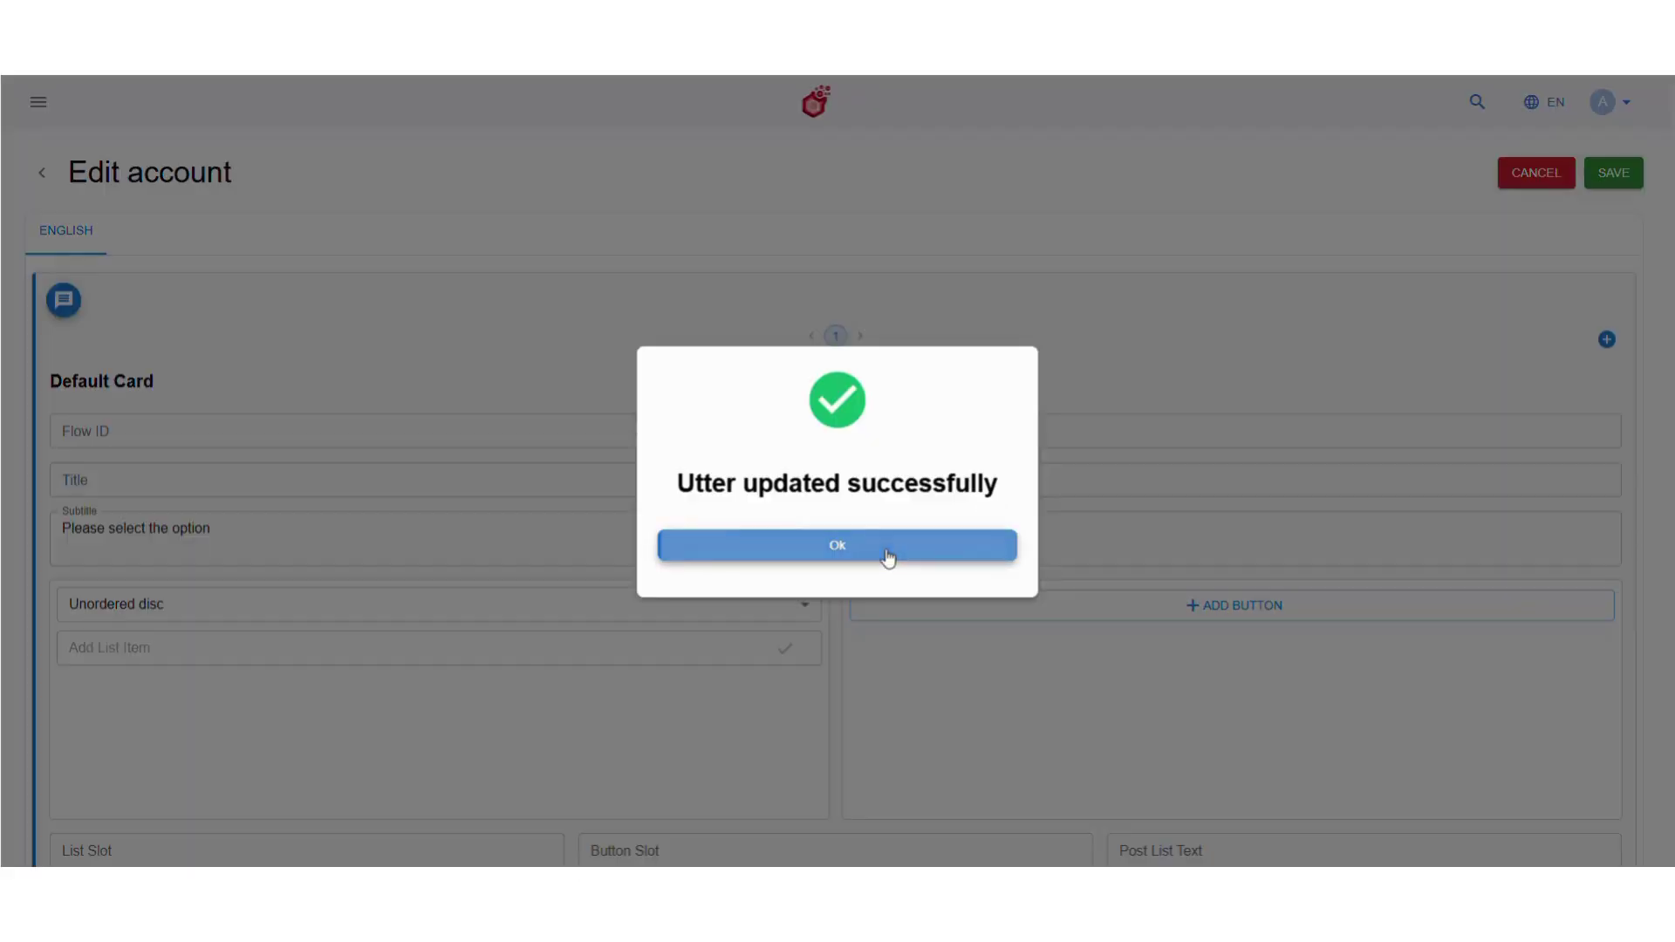
pyautogui.click(887, 558)
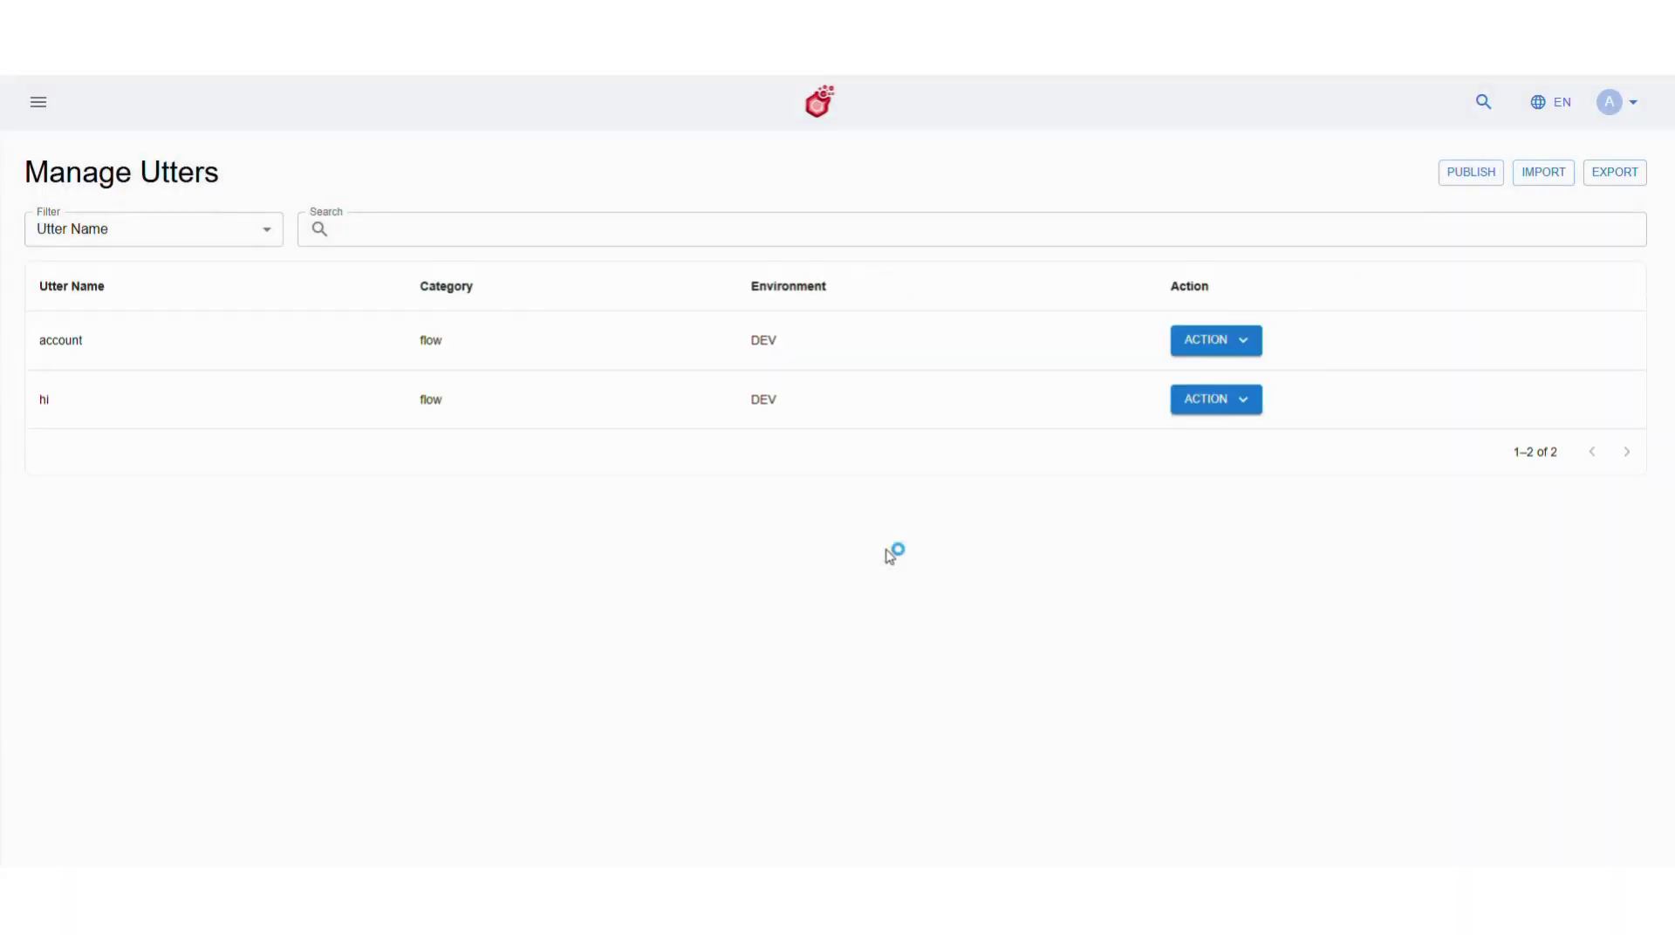
pyautogui.click(39, 103)
# In the cj_account journey, add a query node connected after the account message
pyautogui.click(154, 659)
pyautogui.scroll(-3, 160, 663)
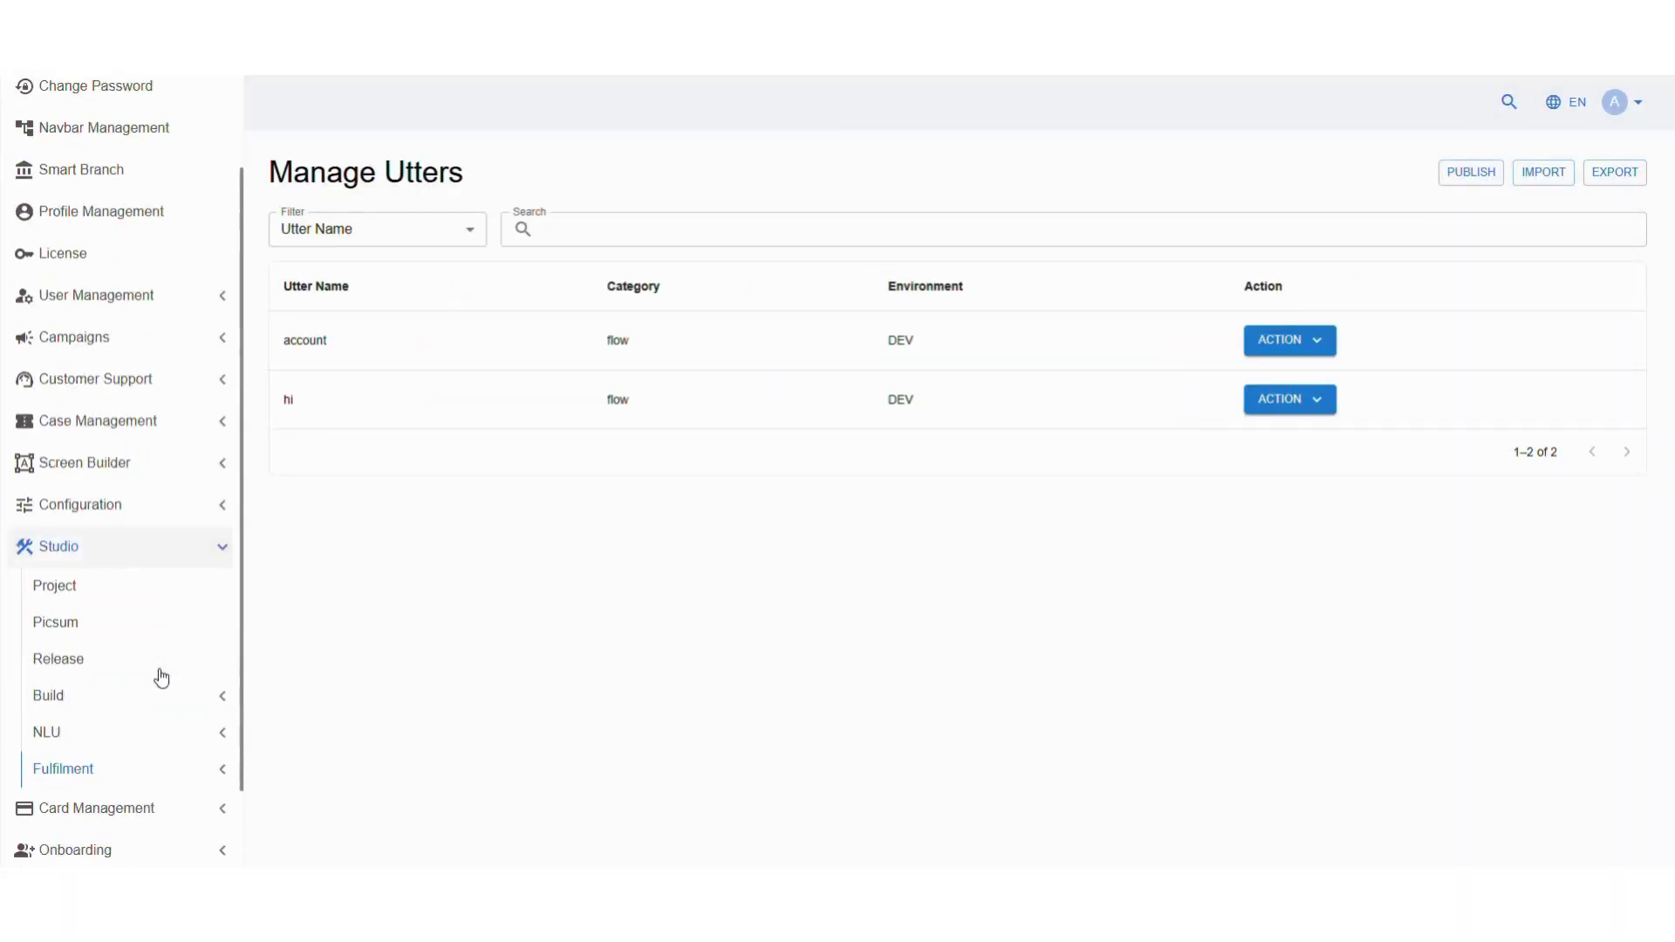
pyautogui.click(159, 600)
pyautogui.click(158, 643)
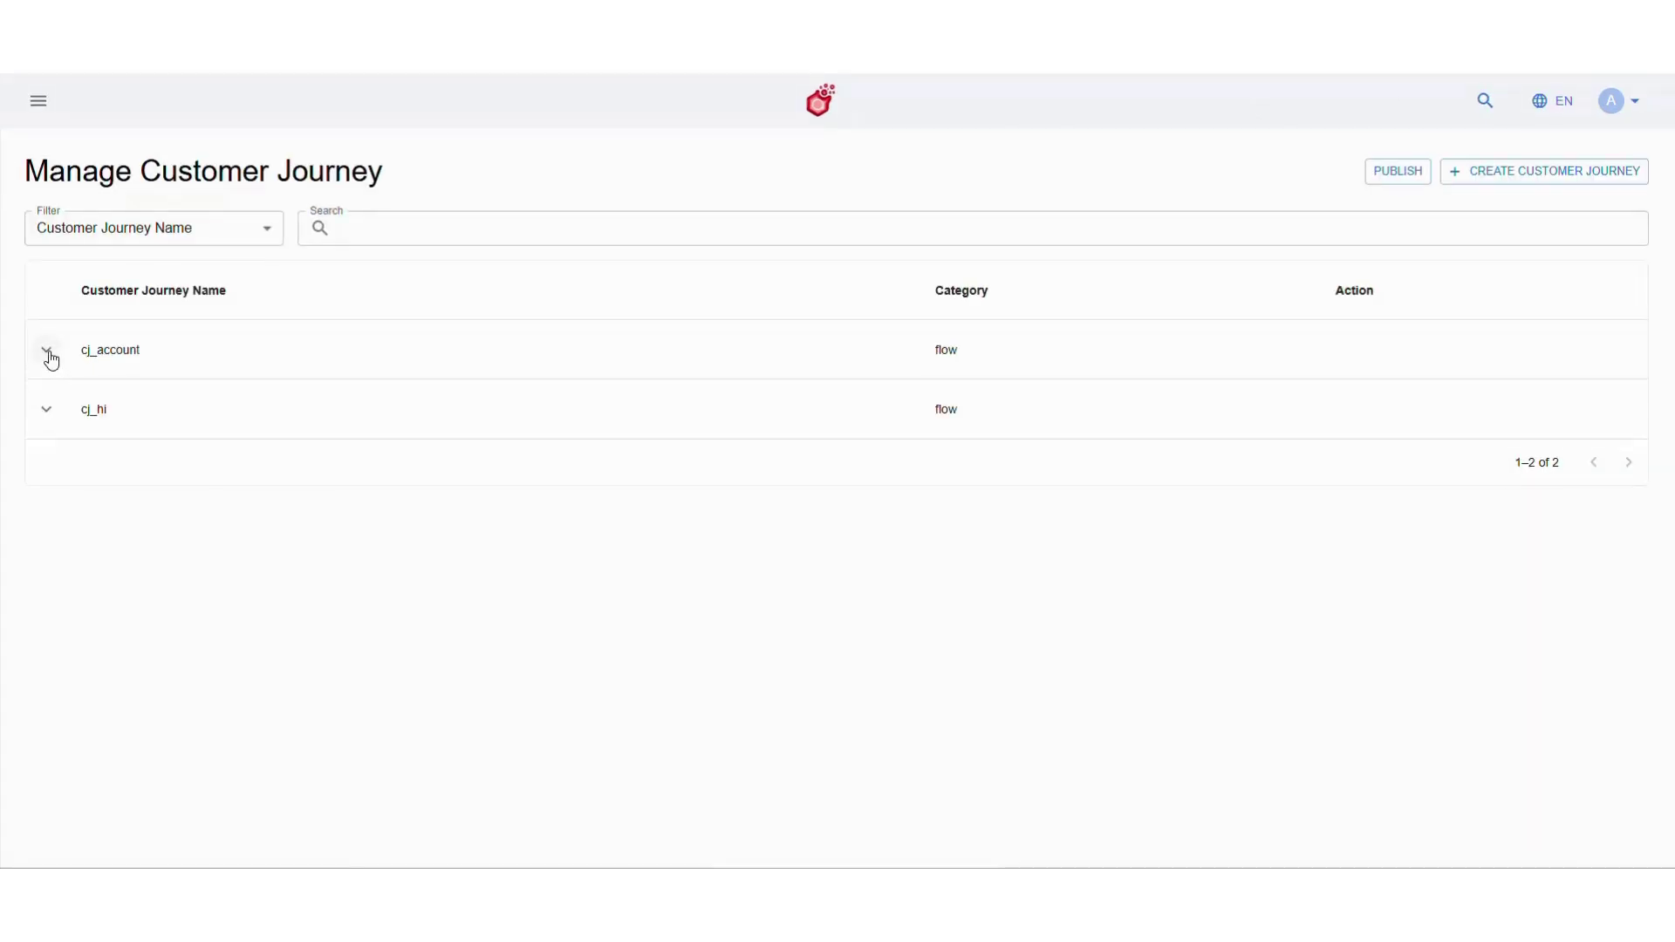
pyautogui.click(47, 352)
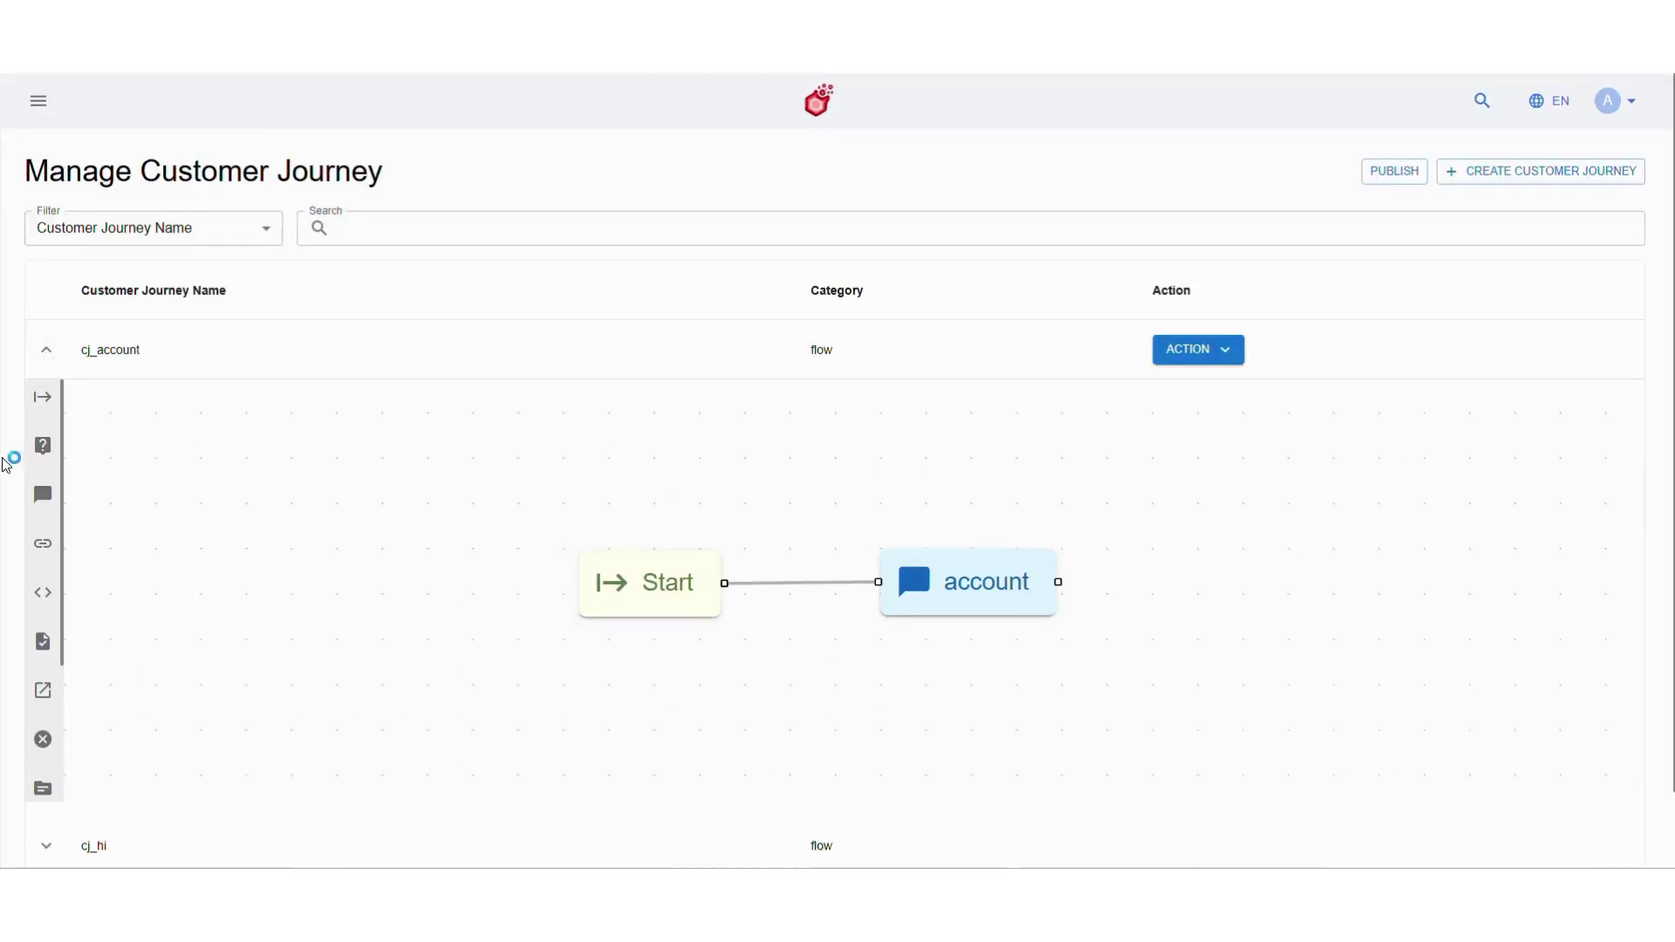
pyautogui.moveTo(42, 445); pyautogui.dragTo(1036, 702)
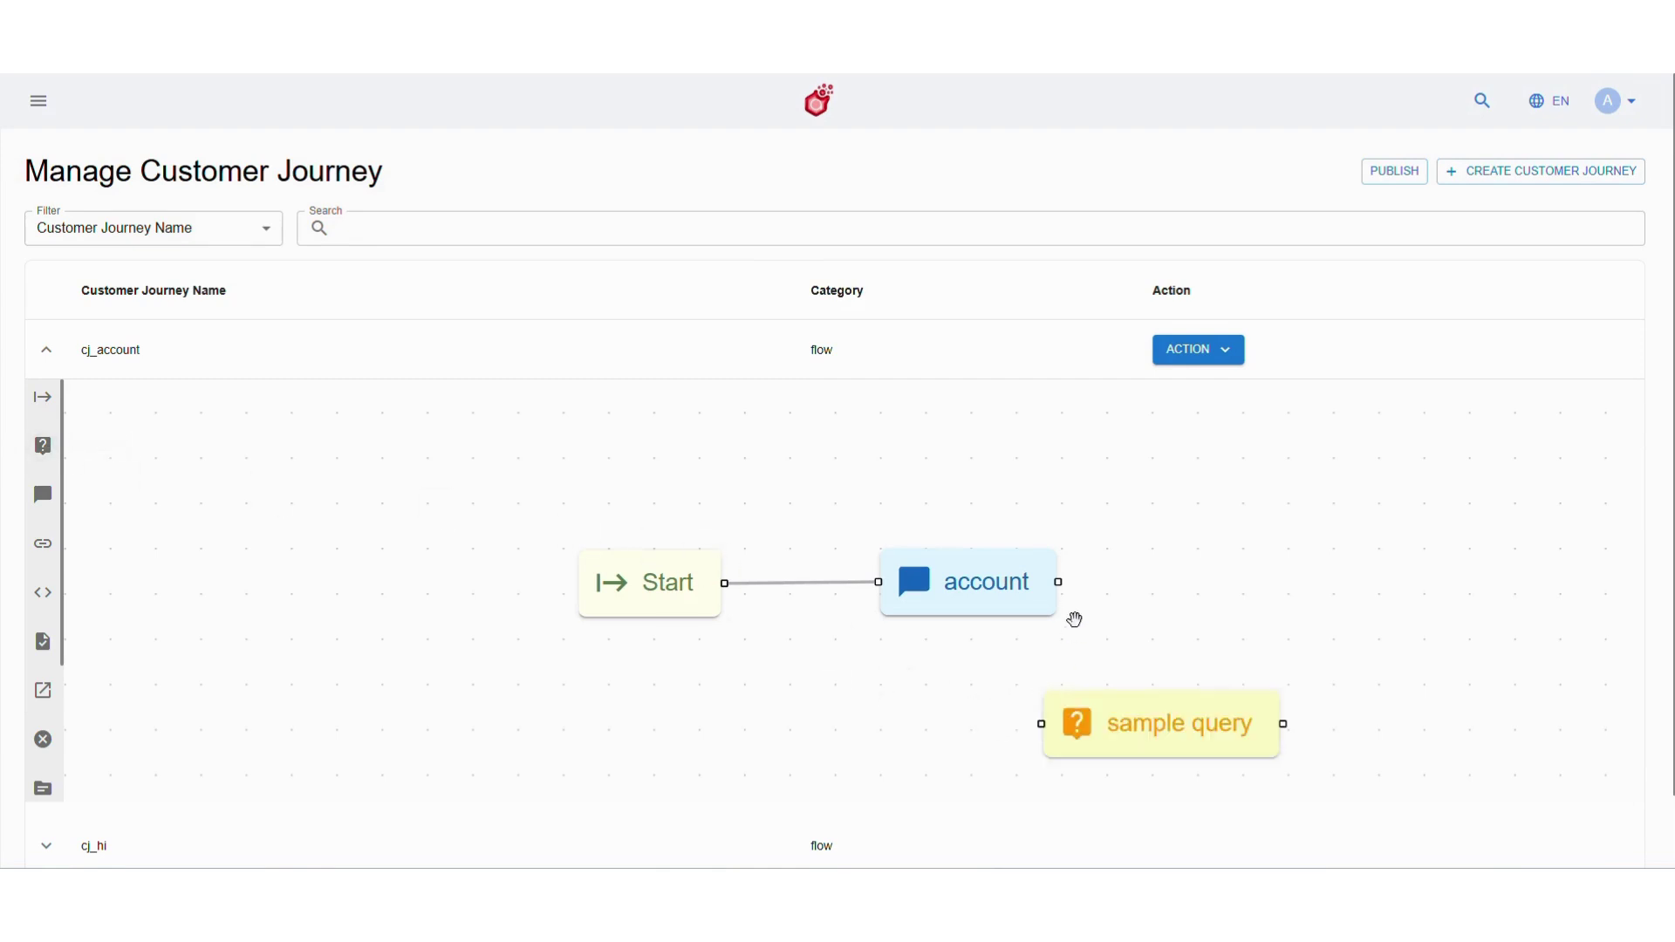
pyautogui.moveTo(1058, 581); pyautogui.dragTo(1043, 723)
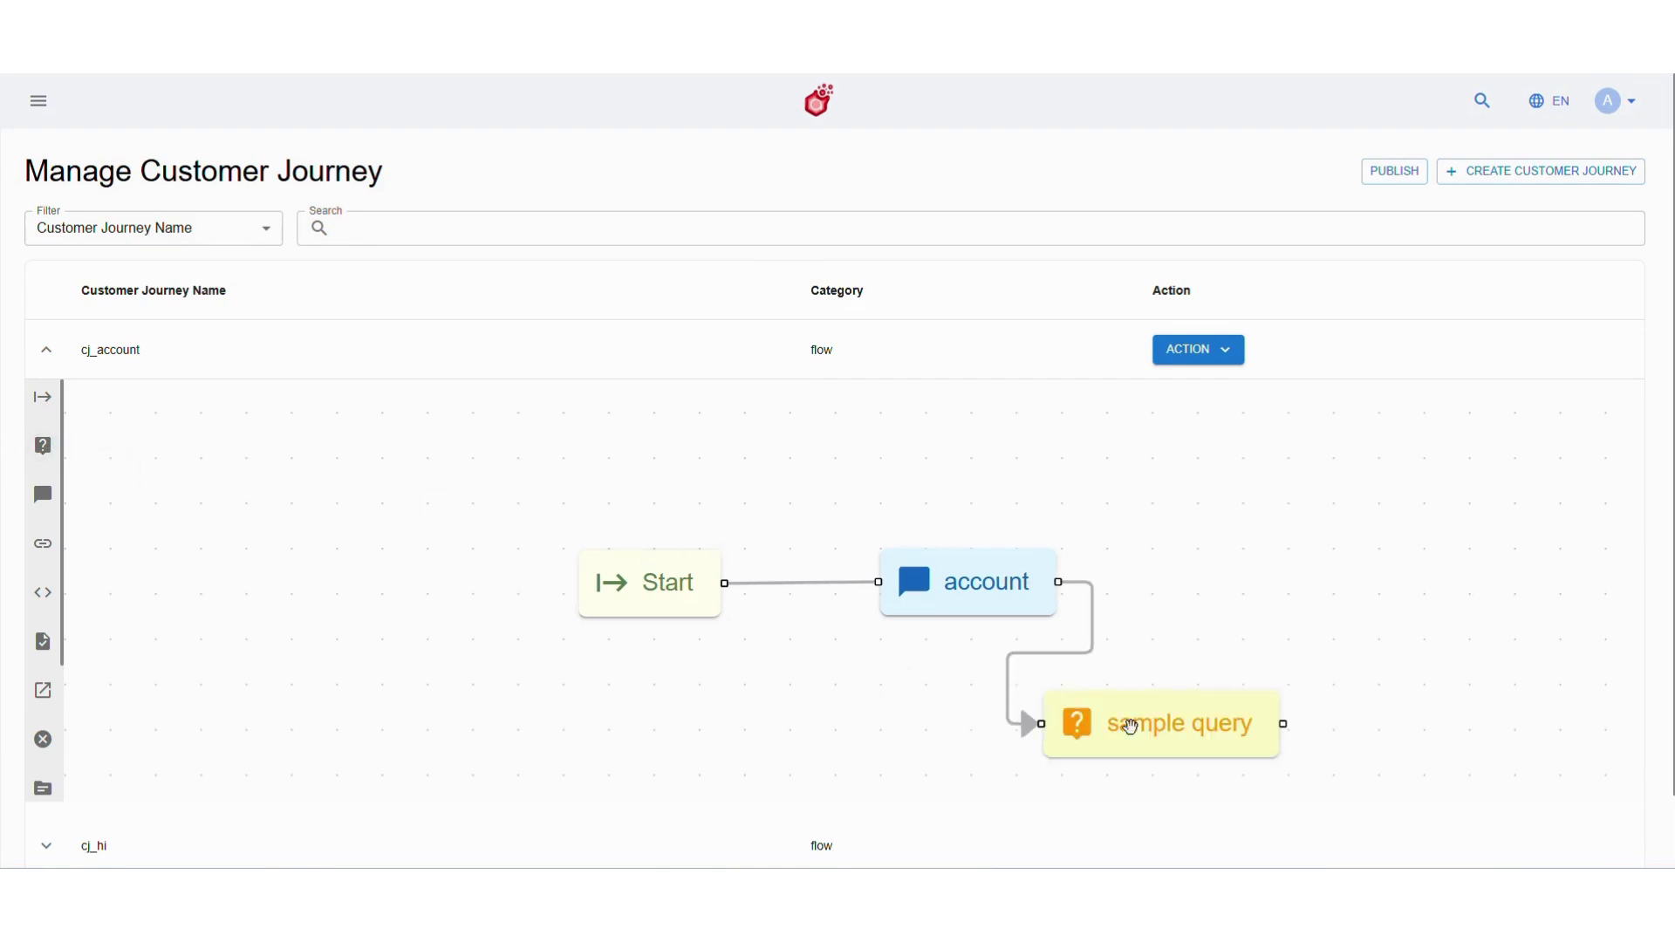
# Name the query node query_option_selected with slot slot_option_selected and save it
pyautogui.doubleClick(1140, 724)
pyautogui.write('query_option_selected')
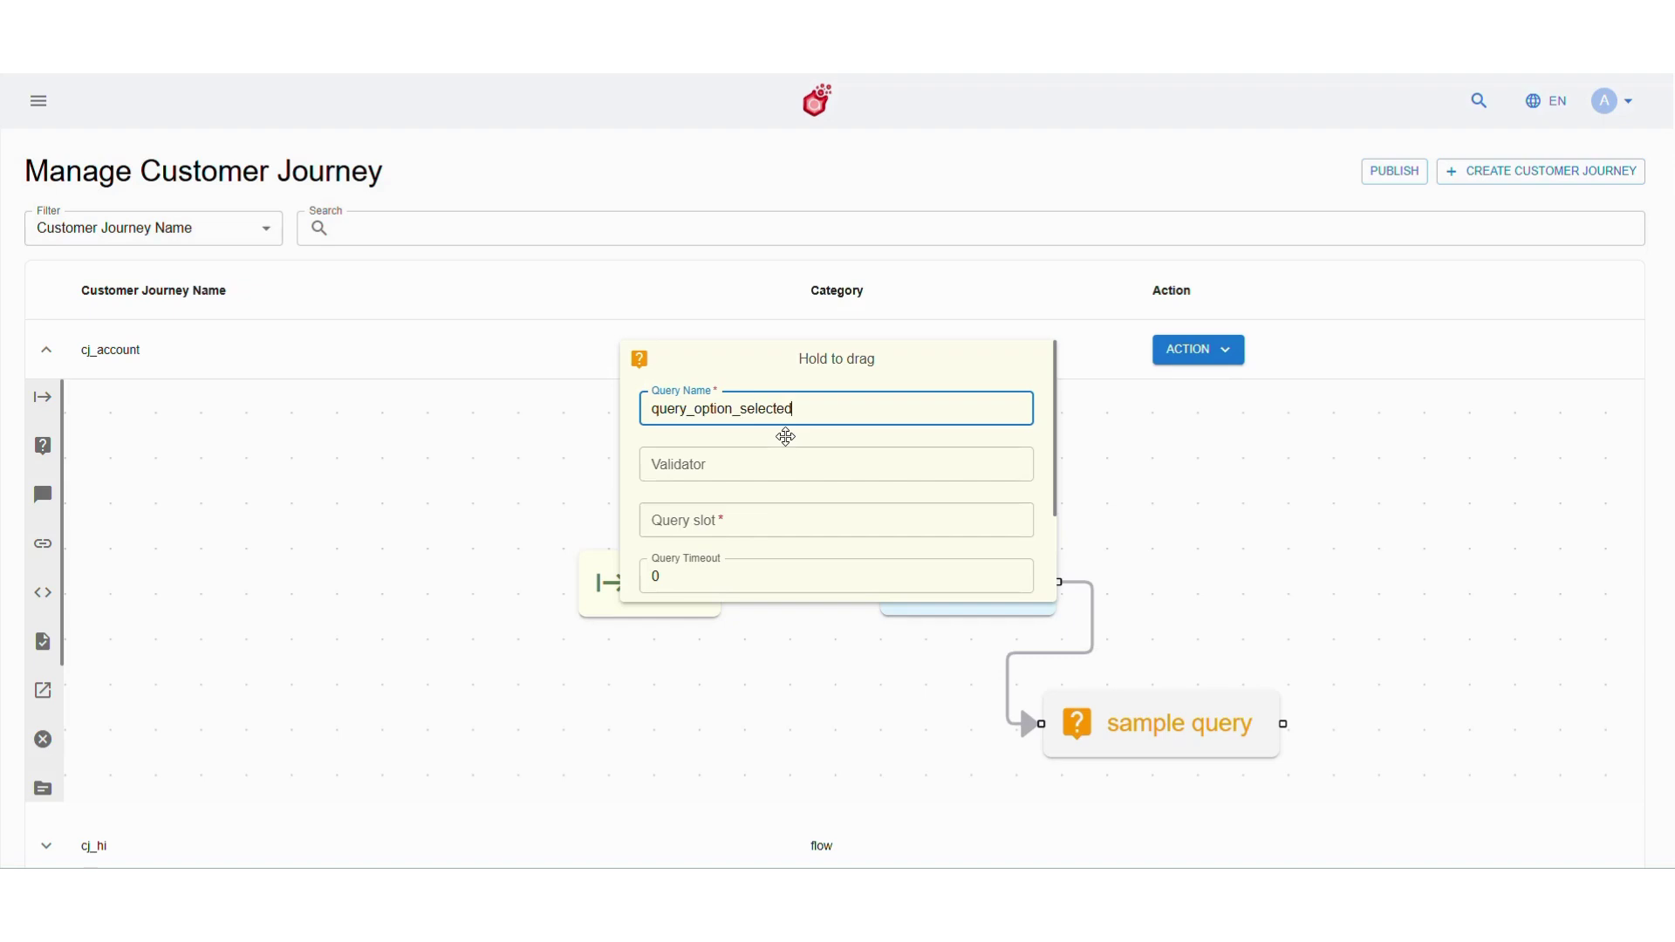
pyautogui.click(782, 514)
pyautogui.write('slot_option_selected')
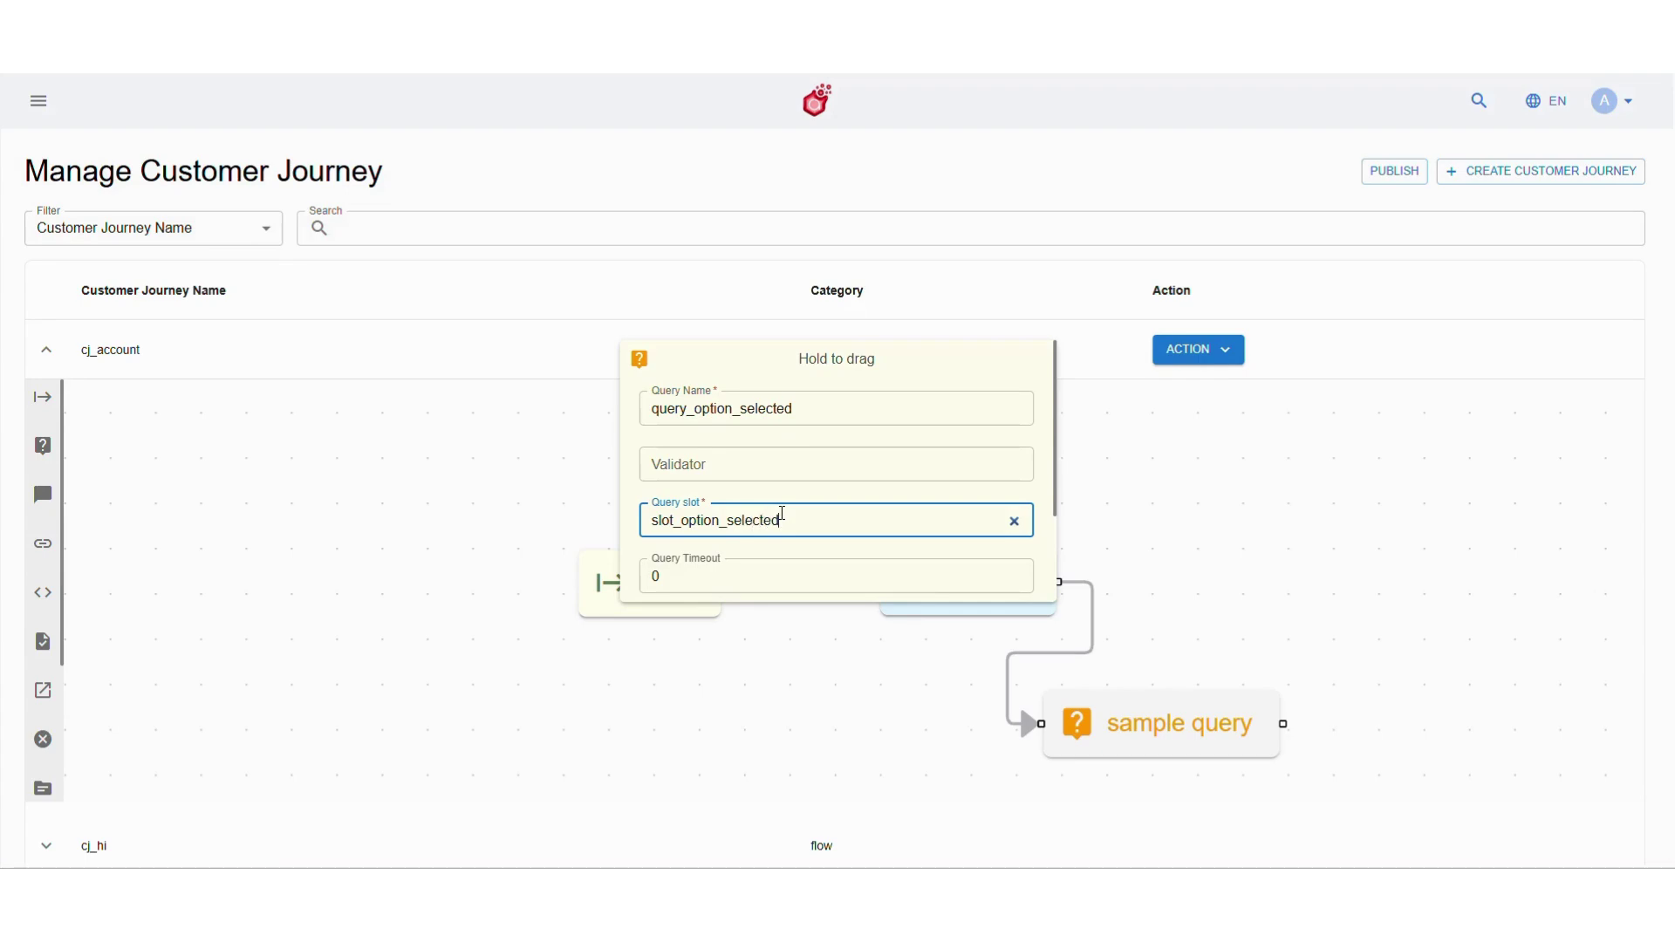
pyautogui.scroll(-1, 783, 514)
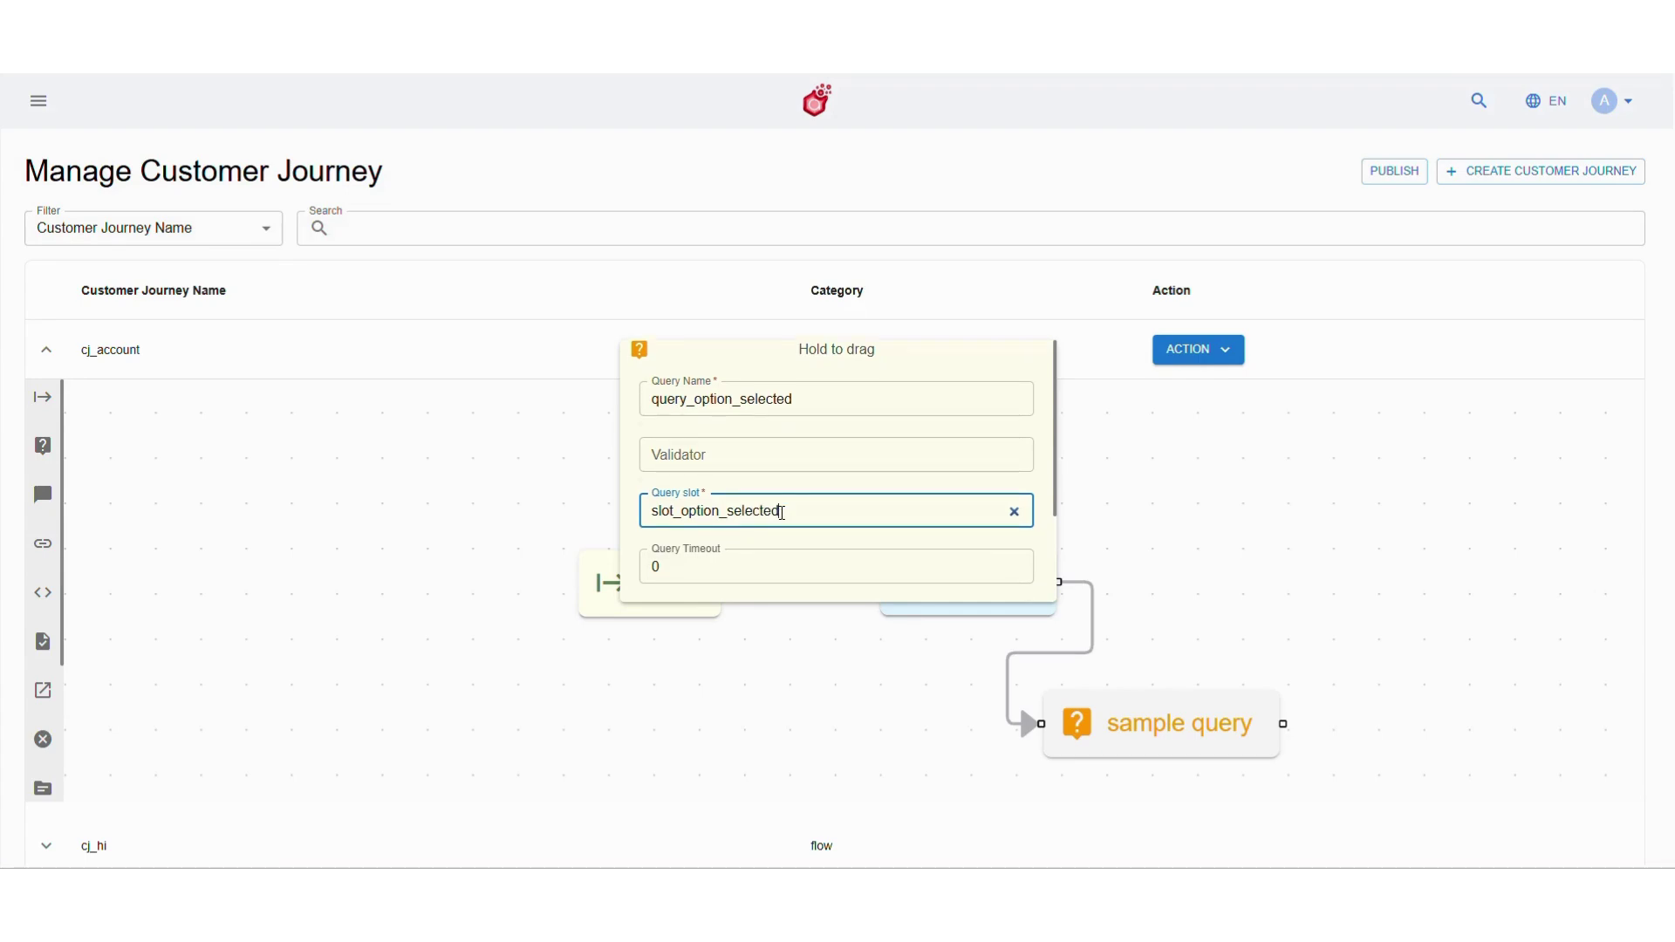
pyautogui.scroll(-3, 782, 513)
pyautogui.click(906, 569)
pyautogui.click(785, 568)
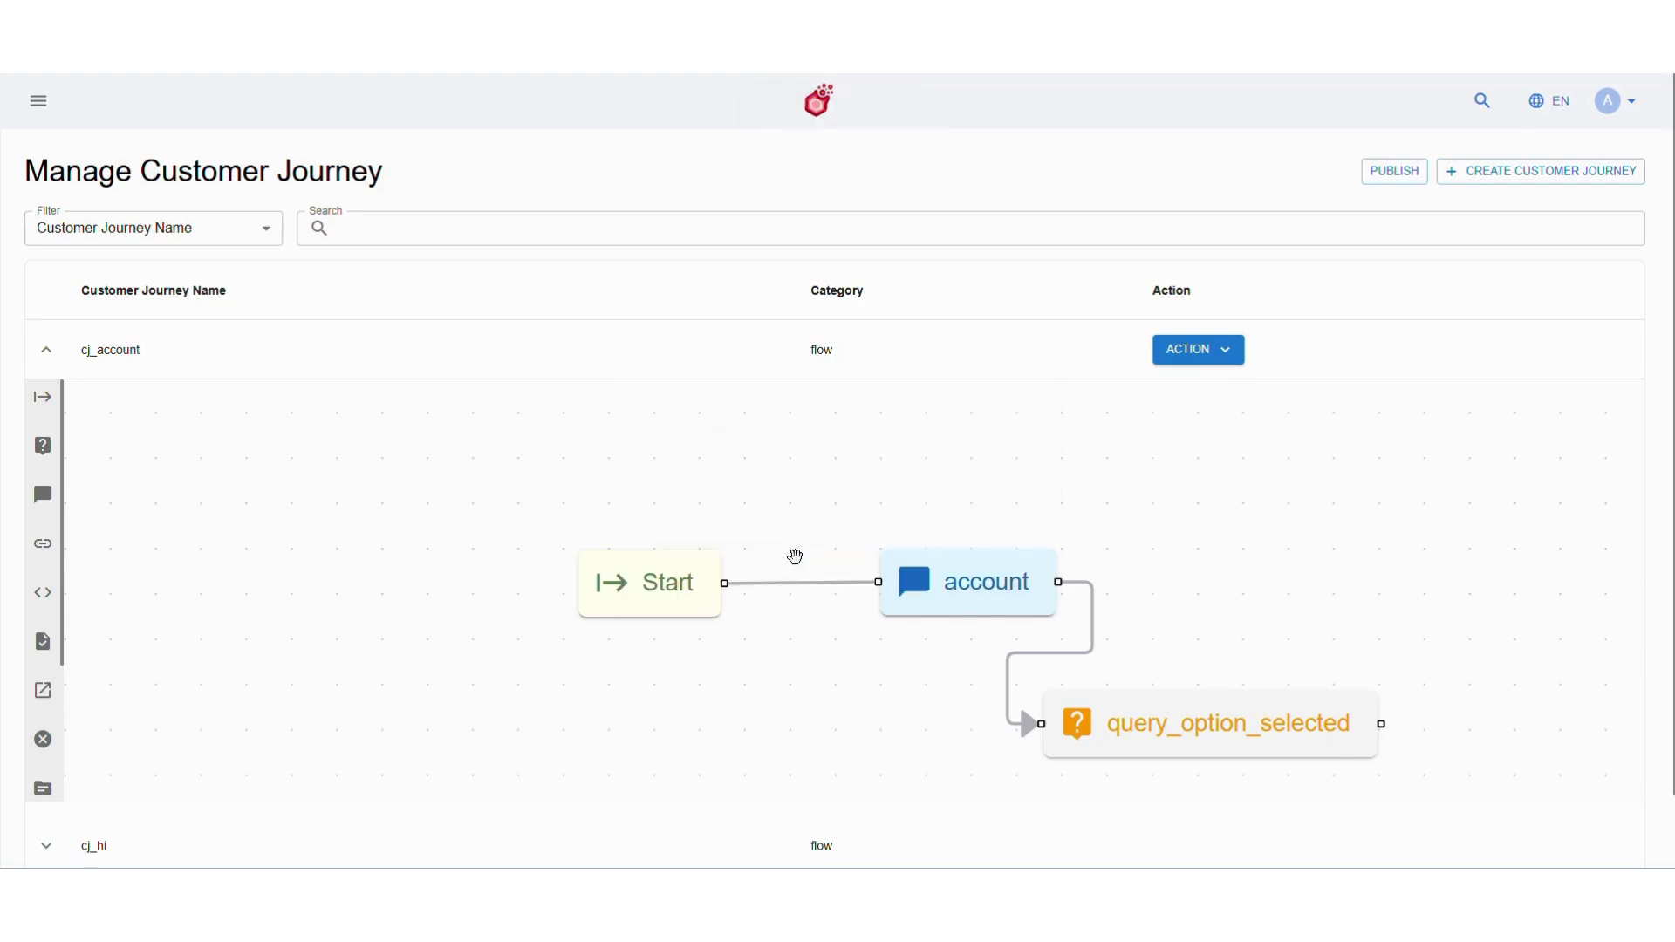
# Add a message node after query_option_selected using a new utter_ask_name utter
pyautogui.moveTo(1159, 553); pyautogui.dragTo(931, 508)
pyautogui.moveTo(42, 495)
pyautogui.mouseDown()
pyautogui.moveTo(1245, 658)
pyautogui.moveTo(1243, 689)
pyautogui.moveTo(1152, 680)
pyautogui.moveTo(1231, 707)
pyautogui.mouseUp()
pyautogui.click(1313, 708)
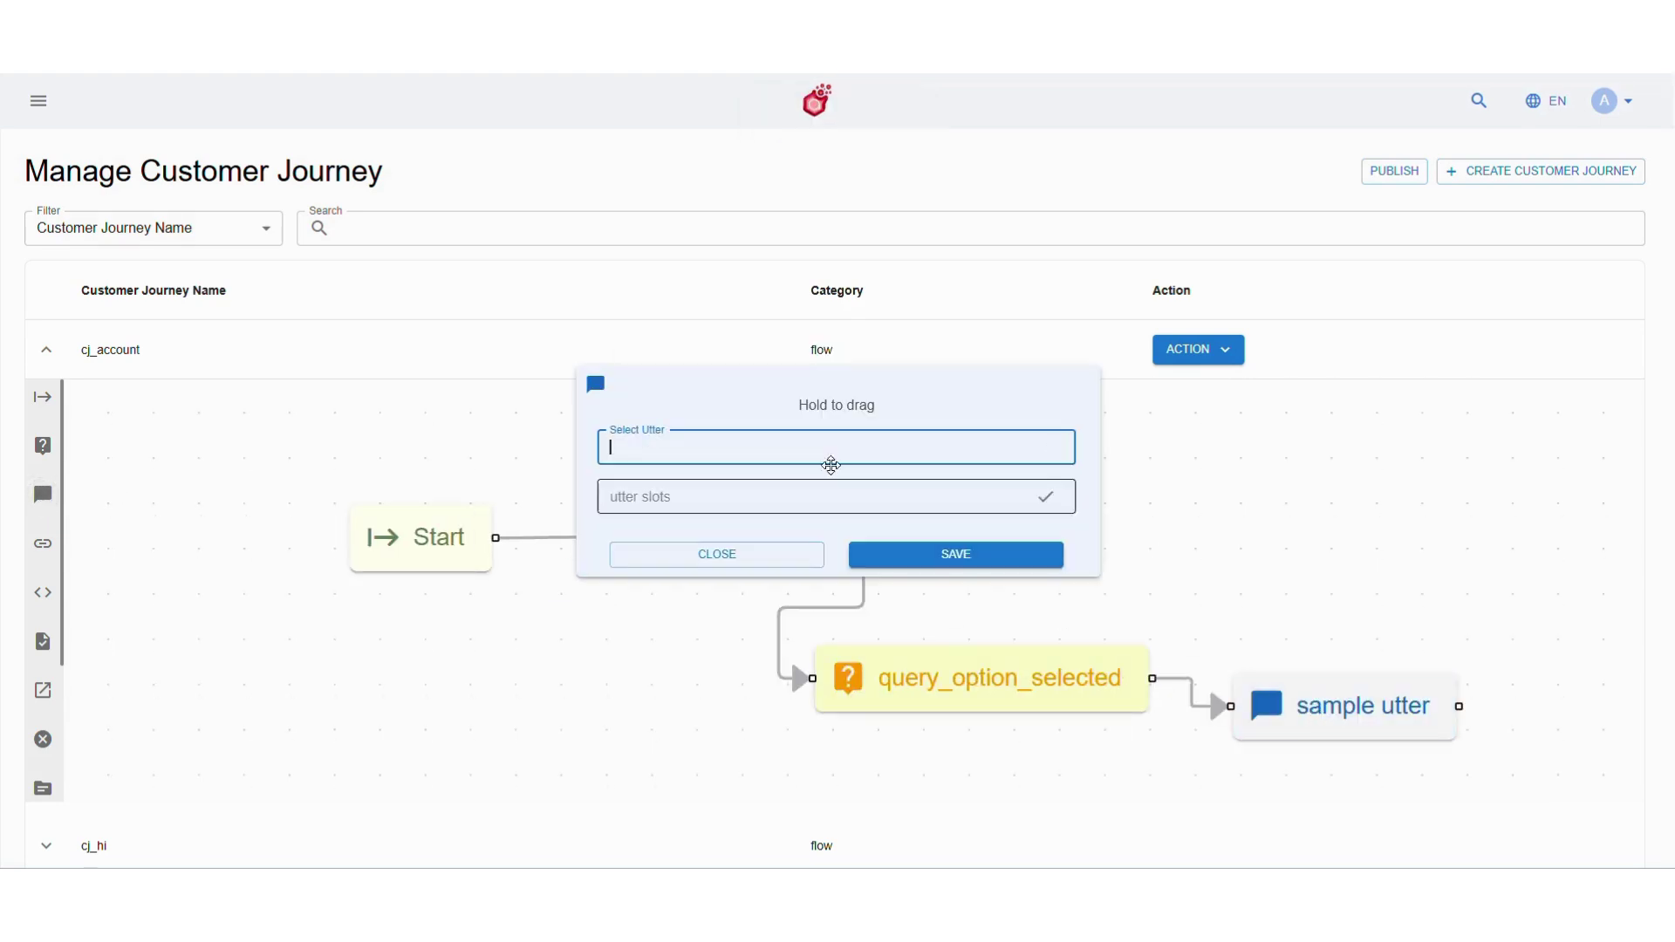
pyautogui.write('utter_ask')
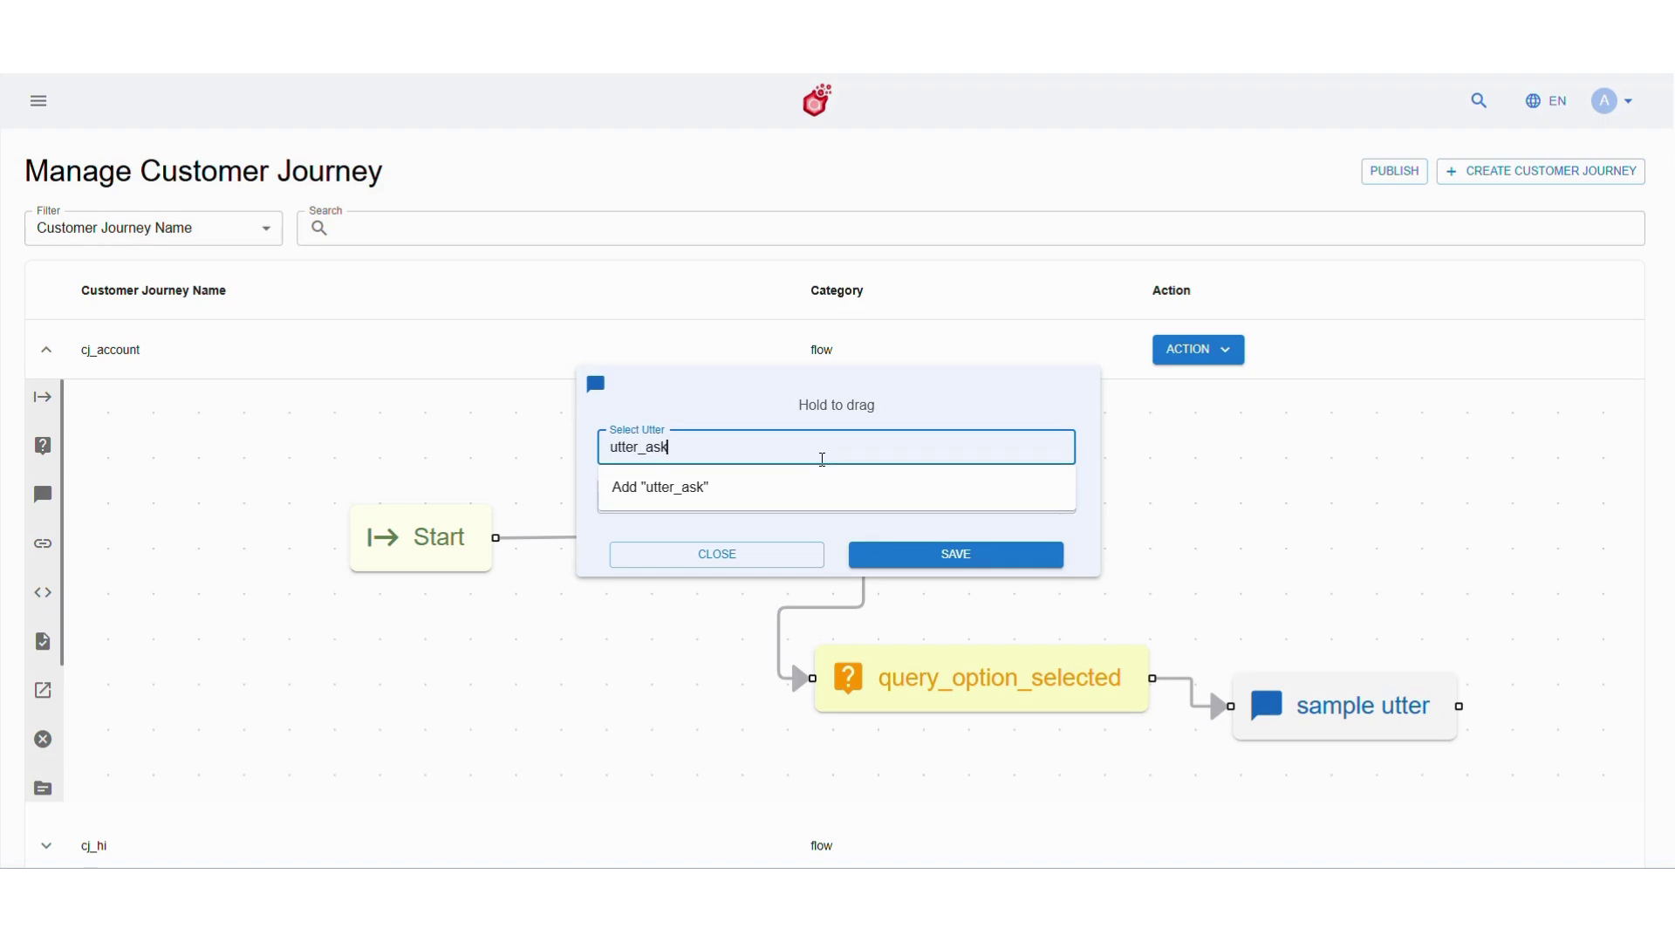
pyautogui.write('_name')
pyautogui.click(823, 487)
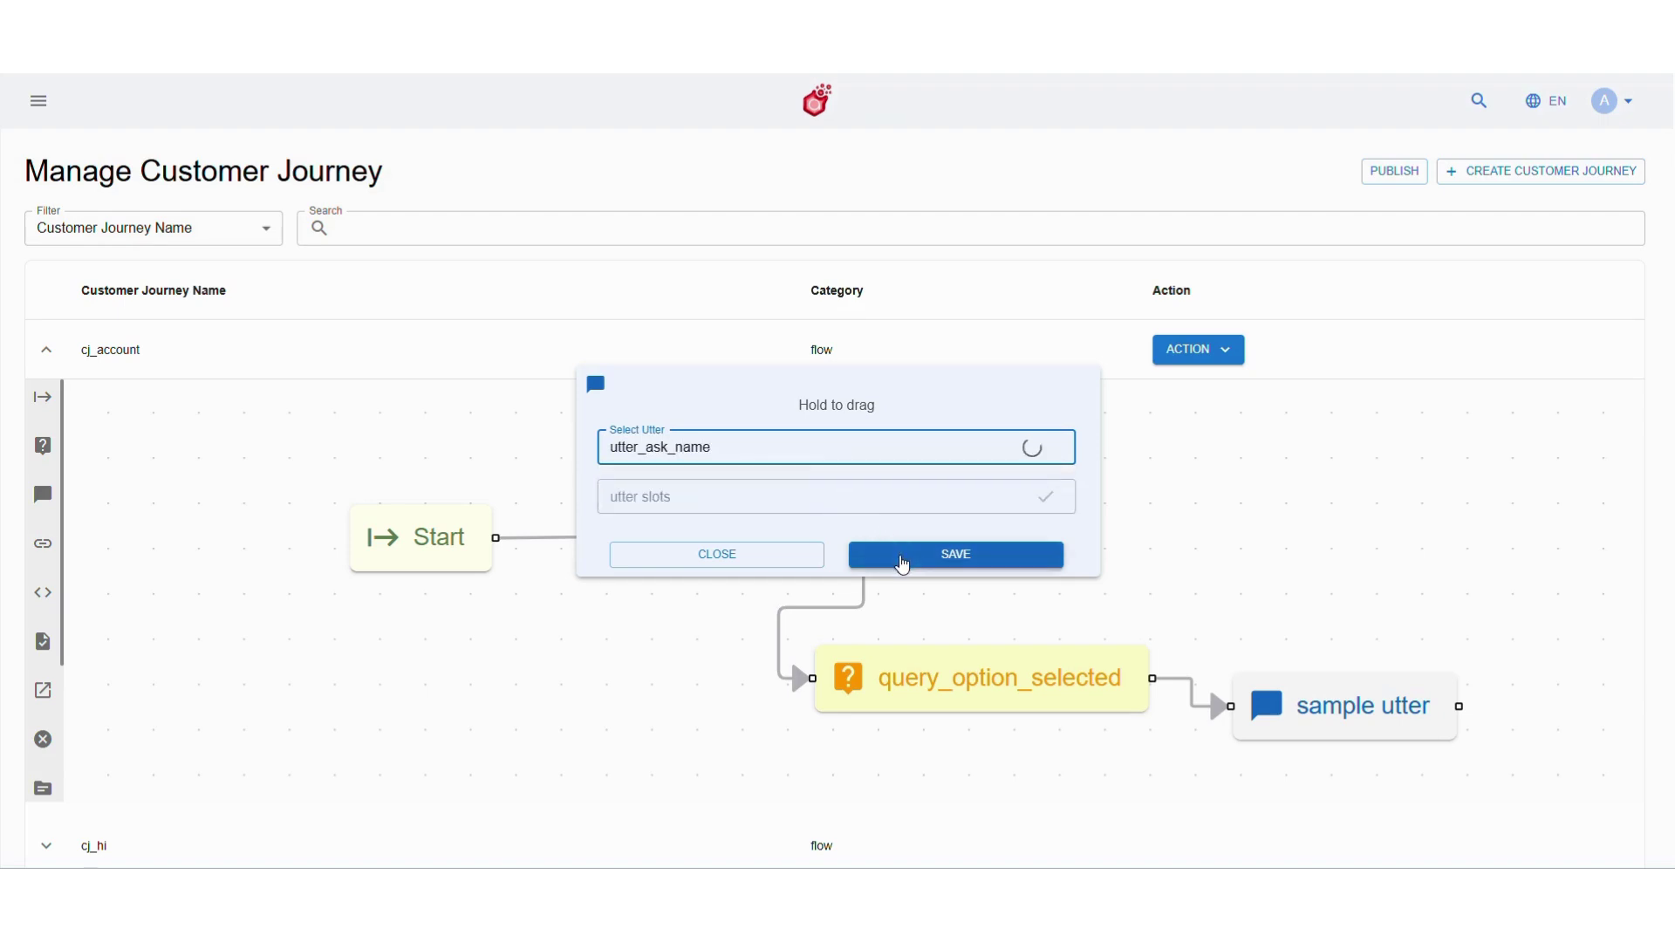
pyautogui.click(885, 563)
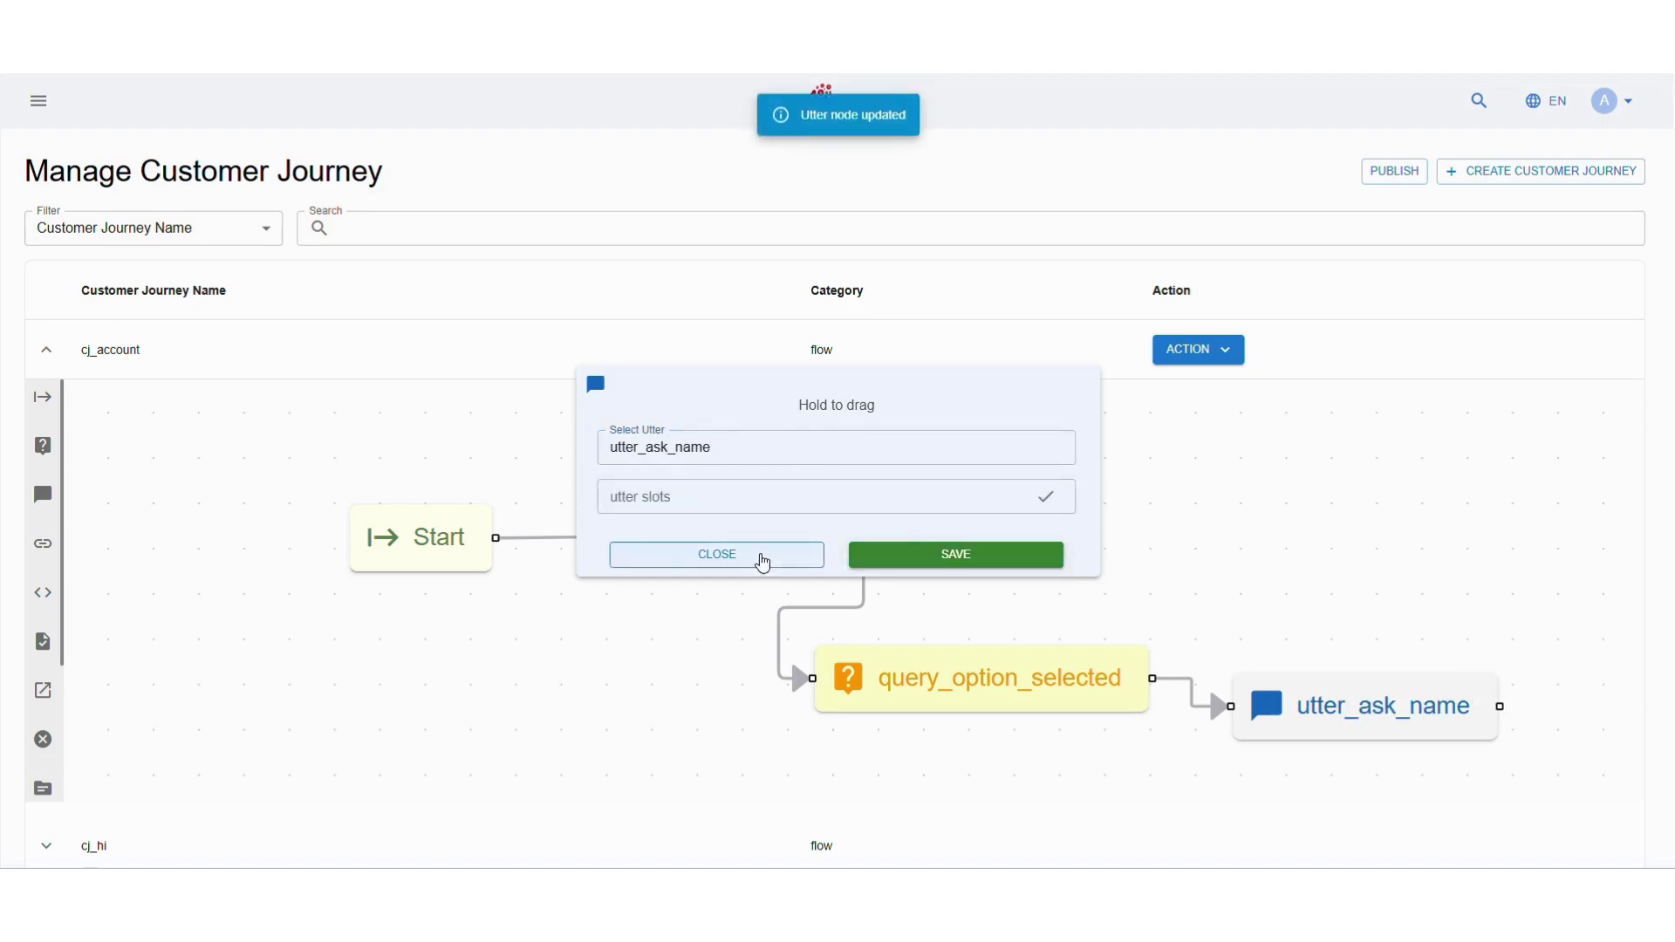
pyautogui.click(765, 558)
# Deploy the cj_account flow, then go to Studio > Fulfilment > Utters
pyautogui.click(1193, 350)
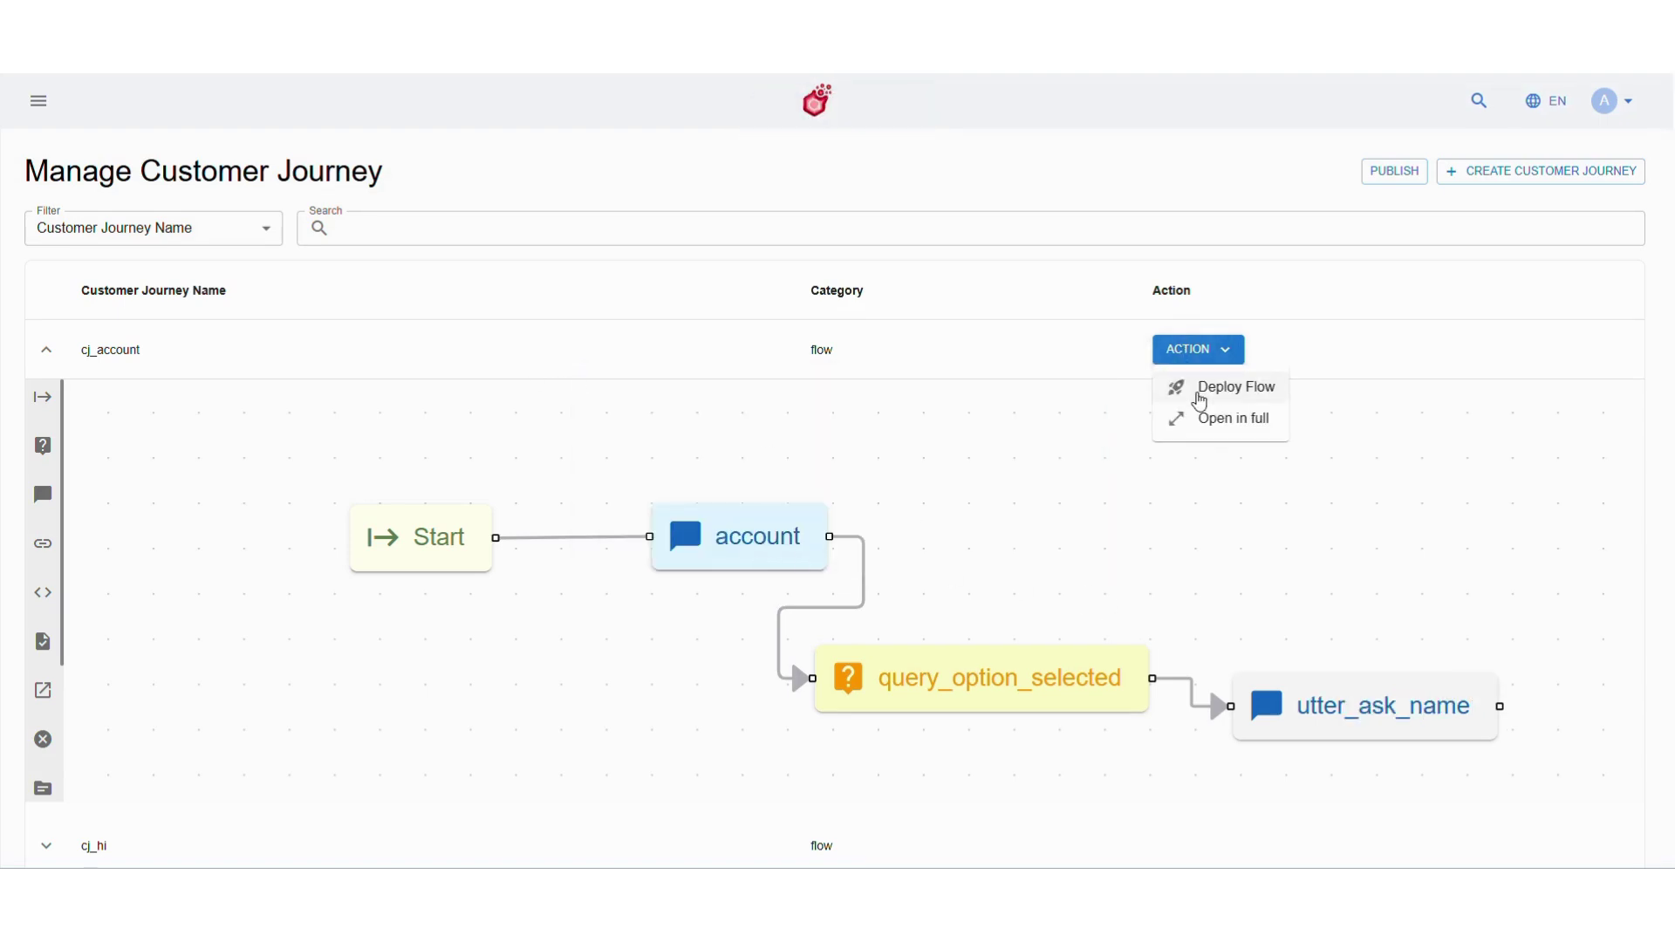
pyautogui.click(1201, 400)
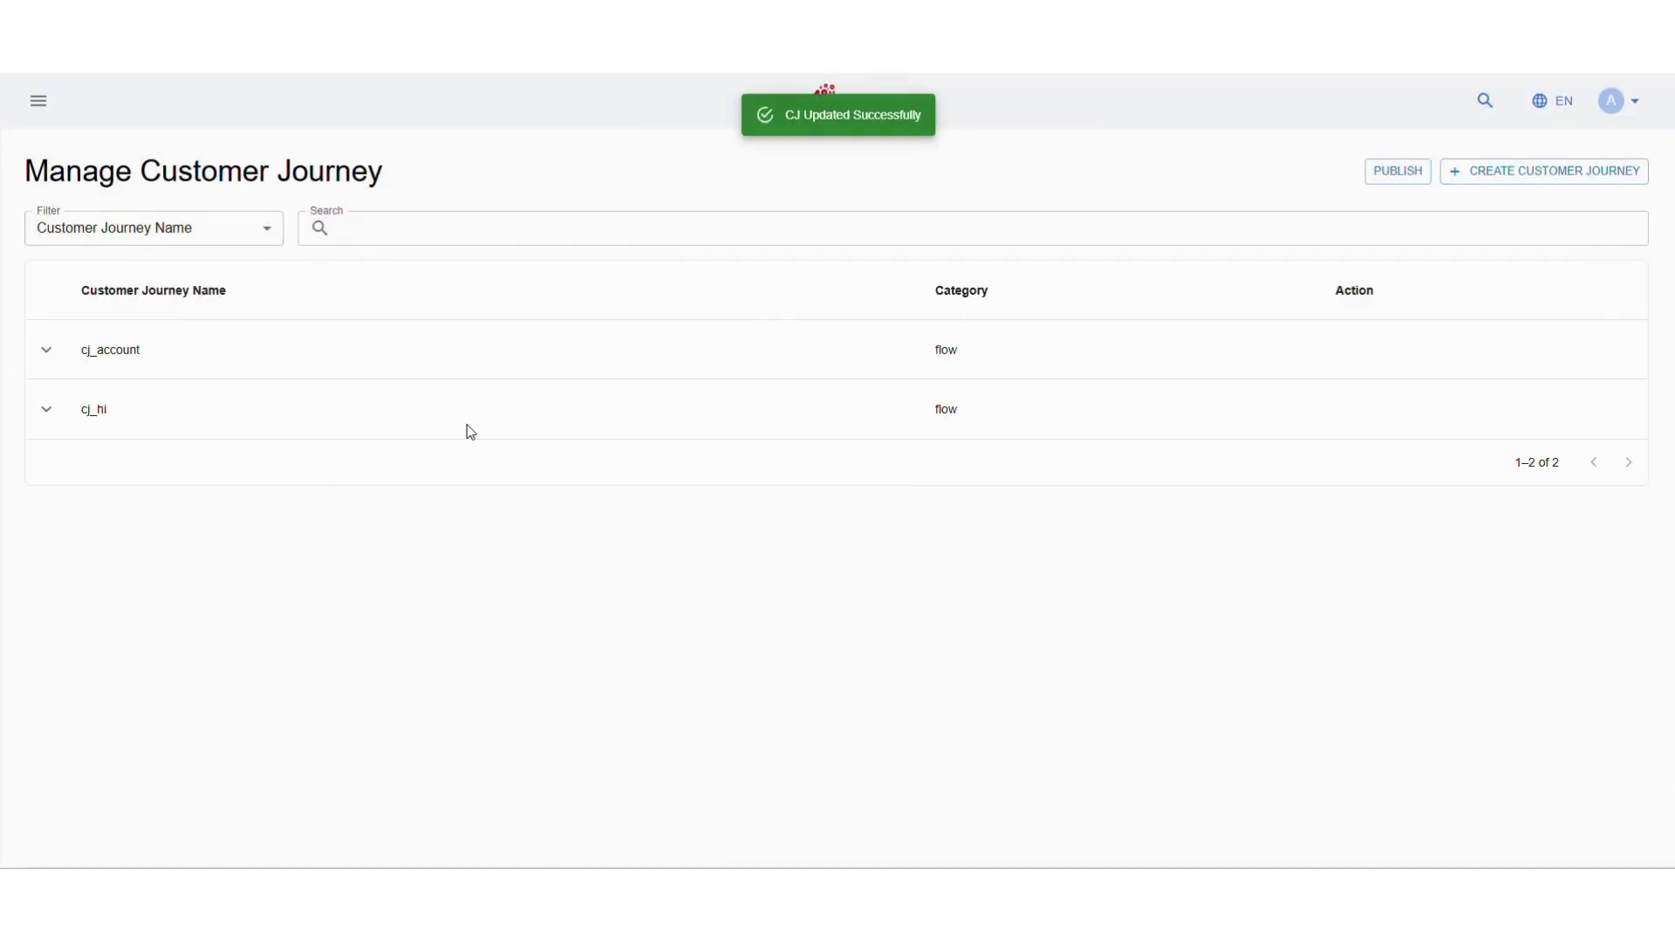
pyautogui.click(34, 101)
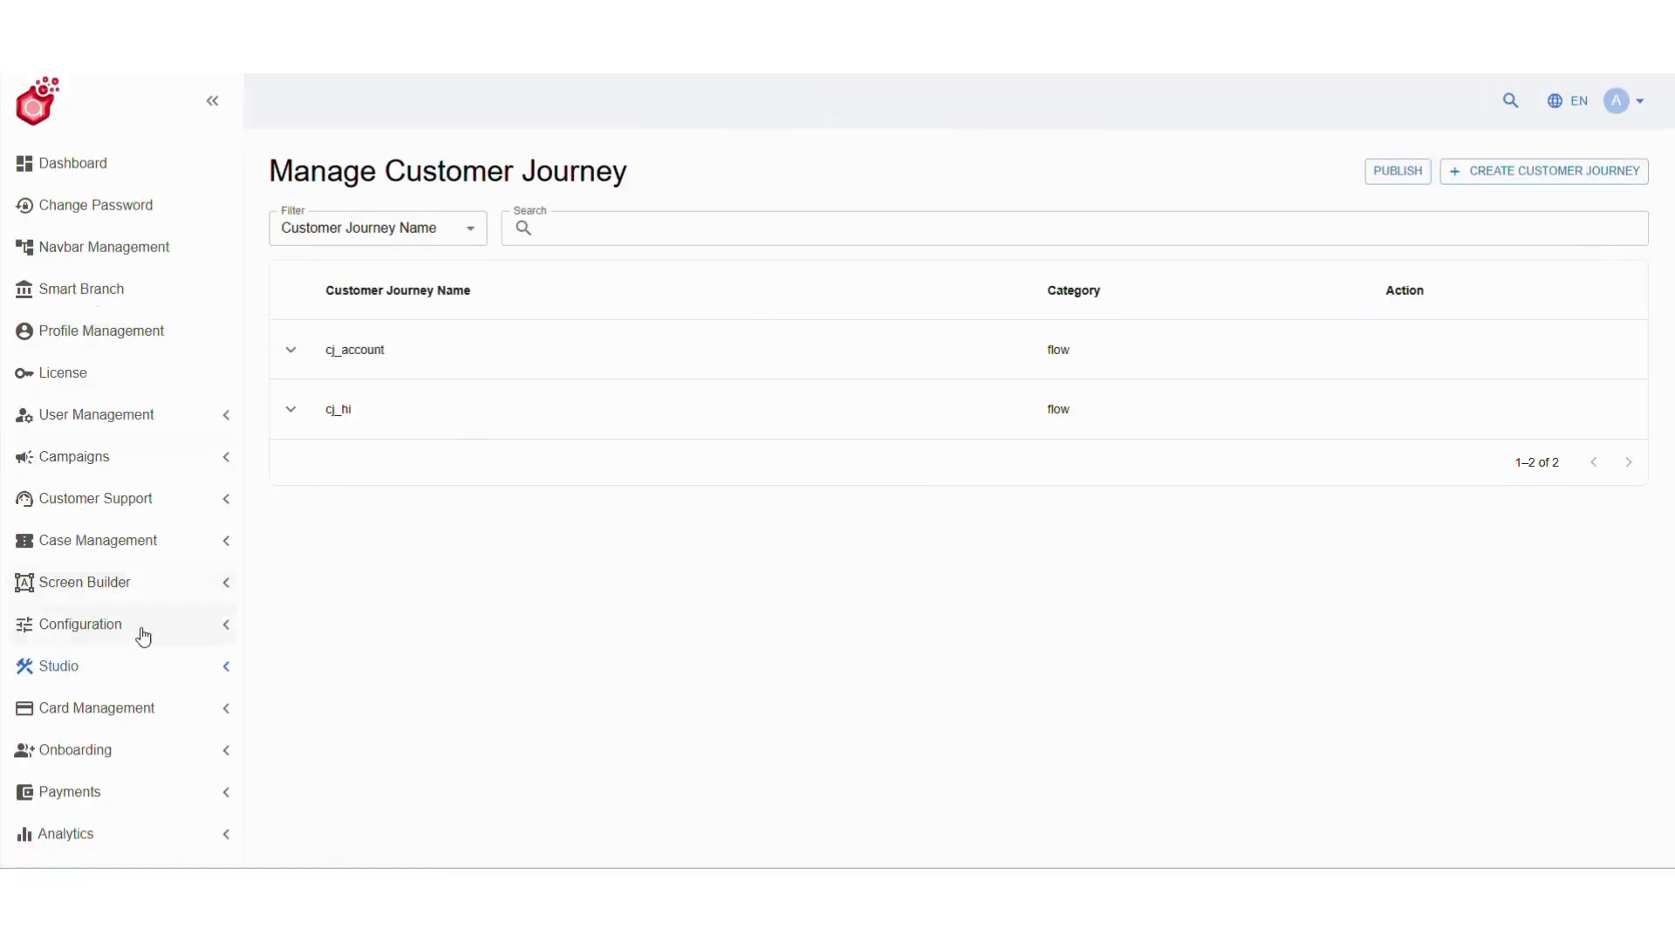
pyautogui.click(139, 670)
pyautogui.scroll(-2, 139, 785)
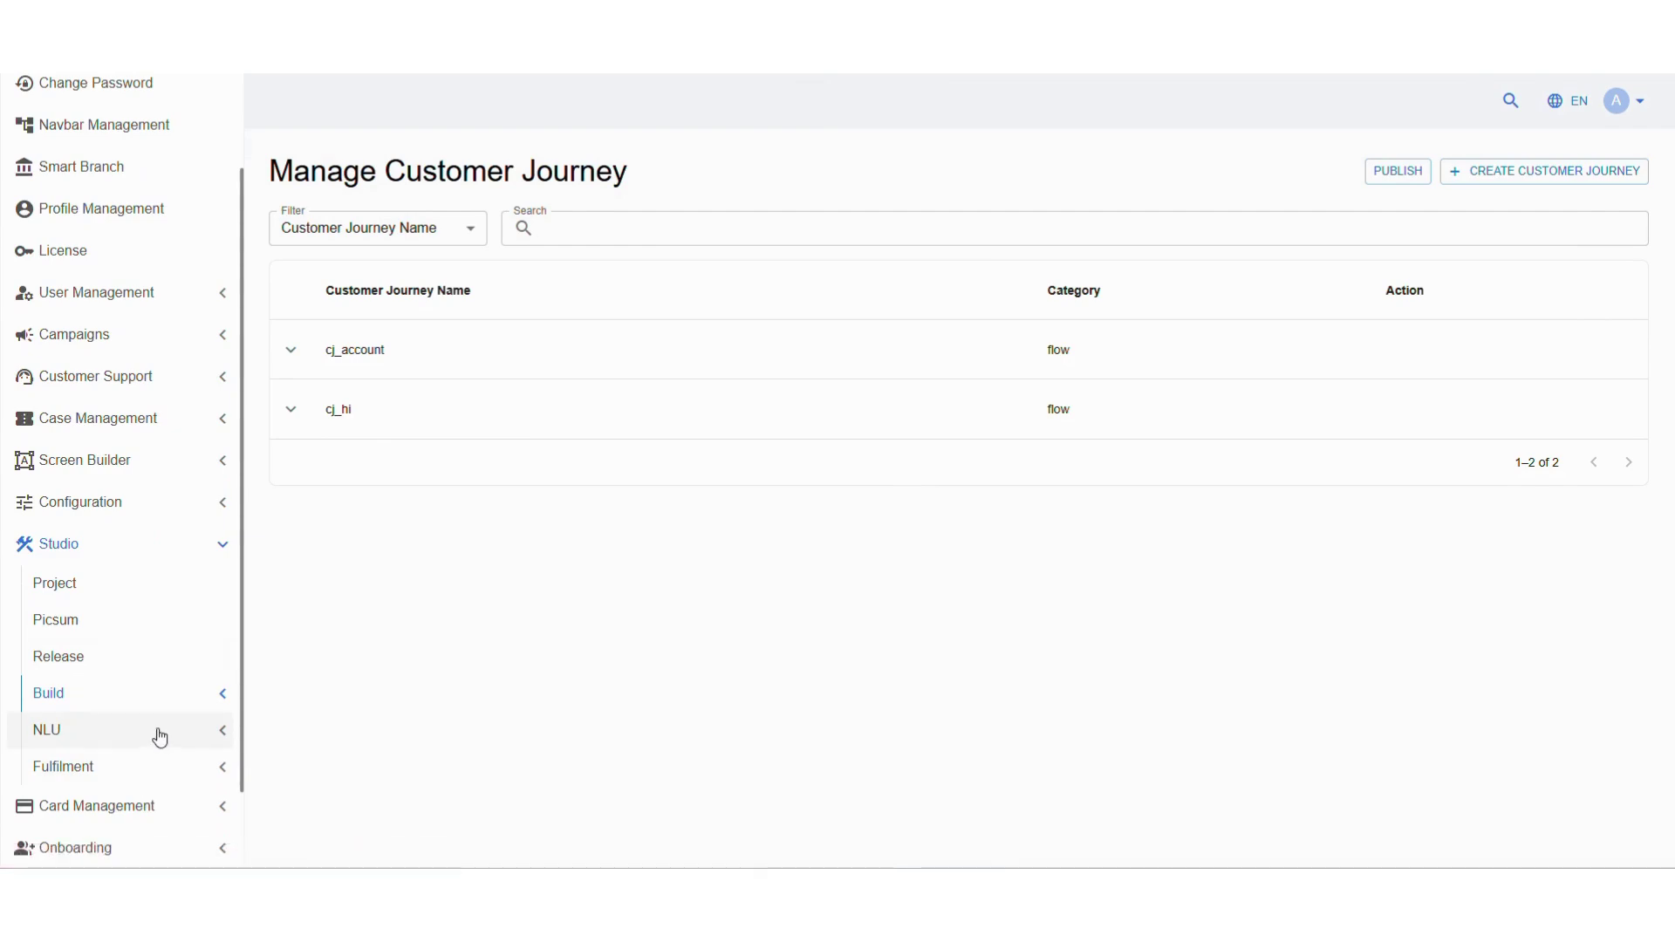
pyautogui.click(150, 764)
pyautogui.scroll(-2, 150, 757)
pyautogui.click(143, 691)
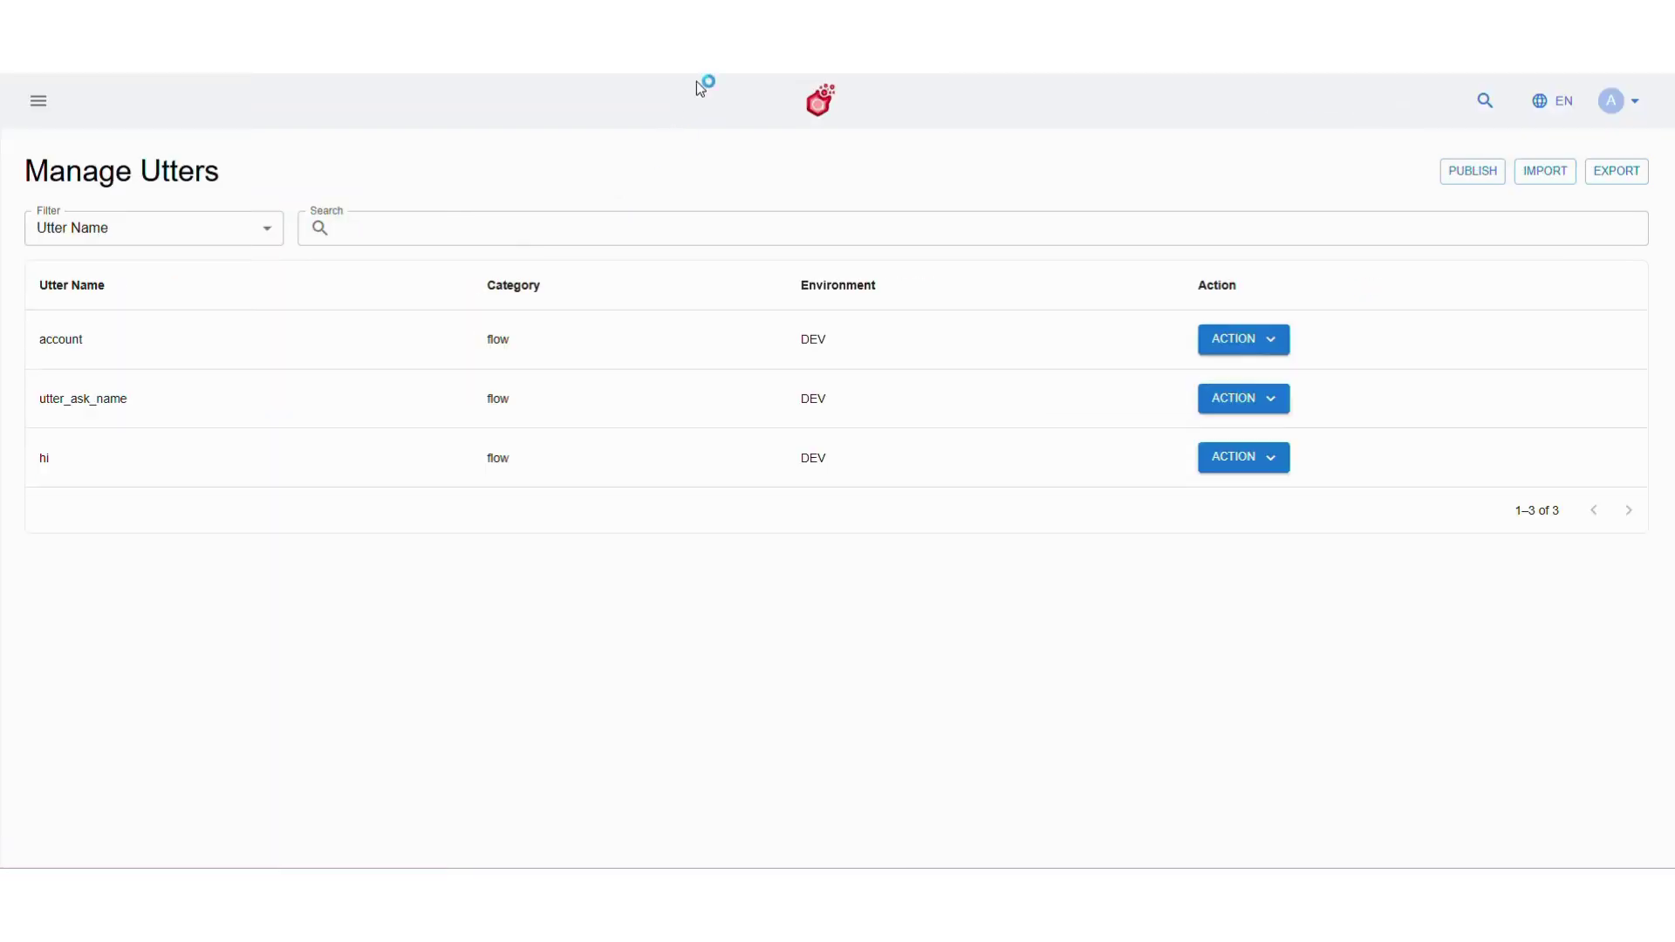
# Clear the utter_ask_name title, set its subtitle to 'Please enter your Name', and save
pyautogui.click(1247, 414)
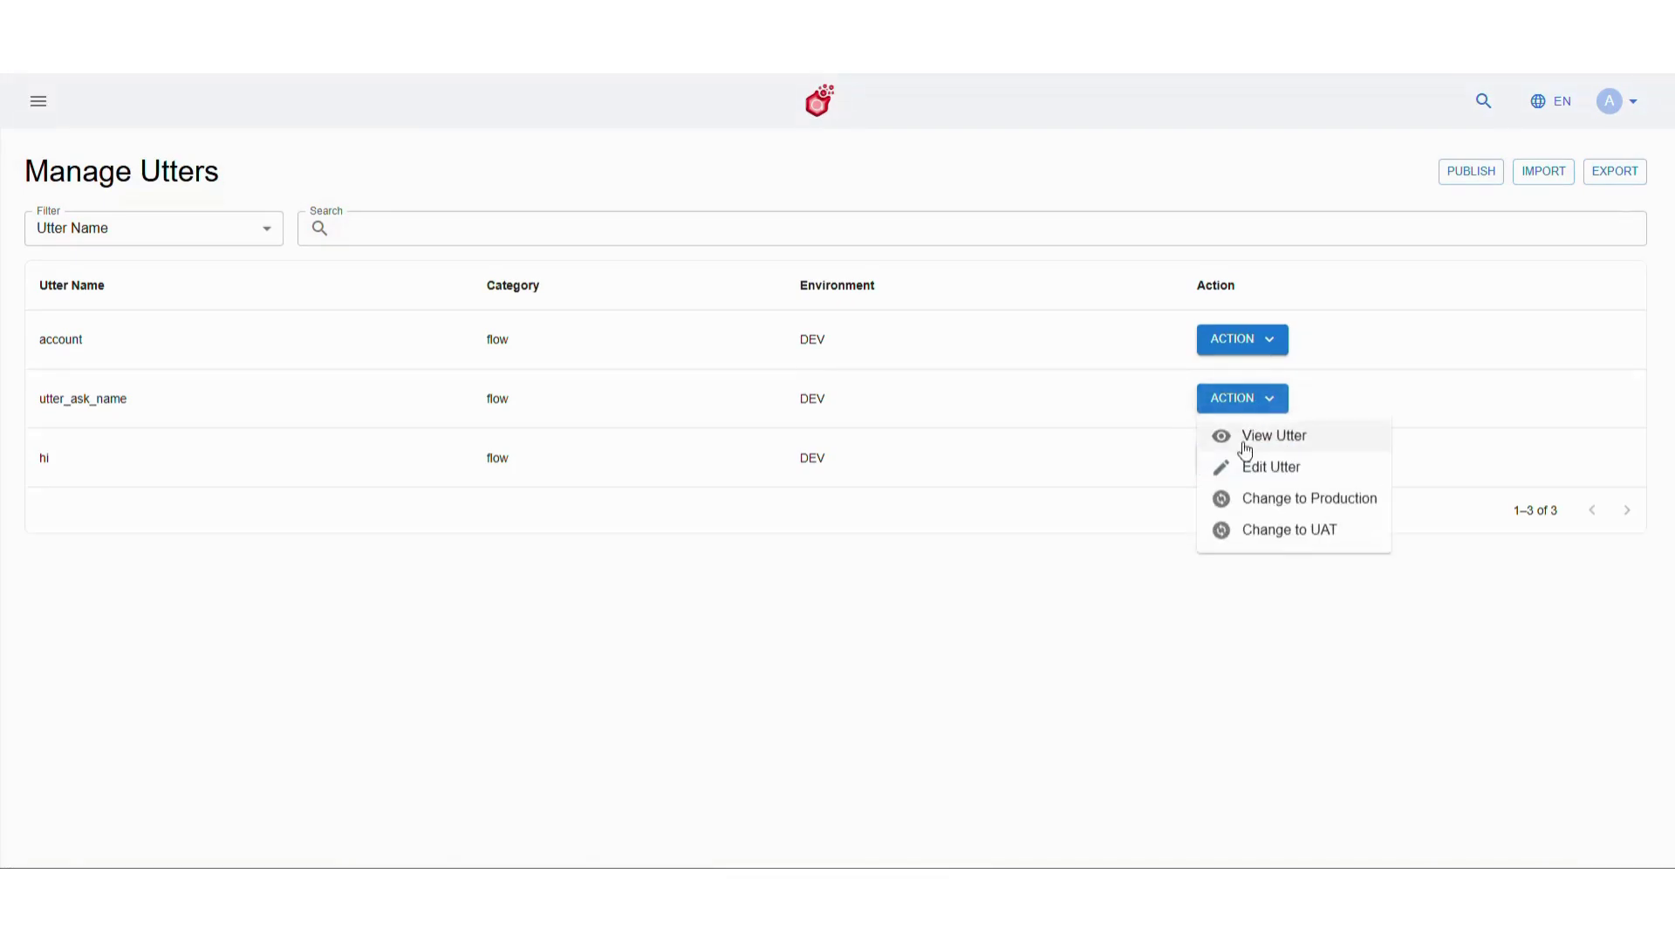
pyautogui.click(1246, 469)
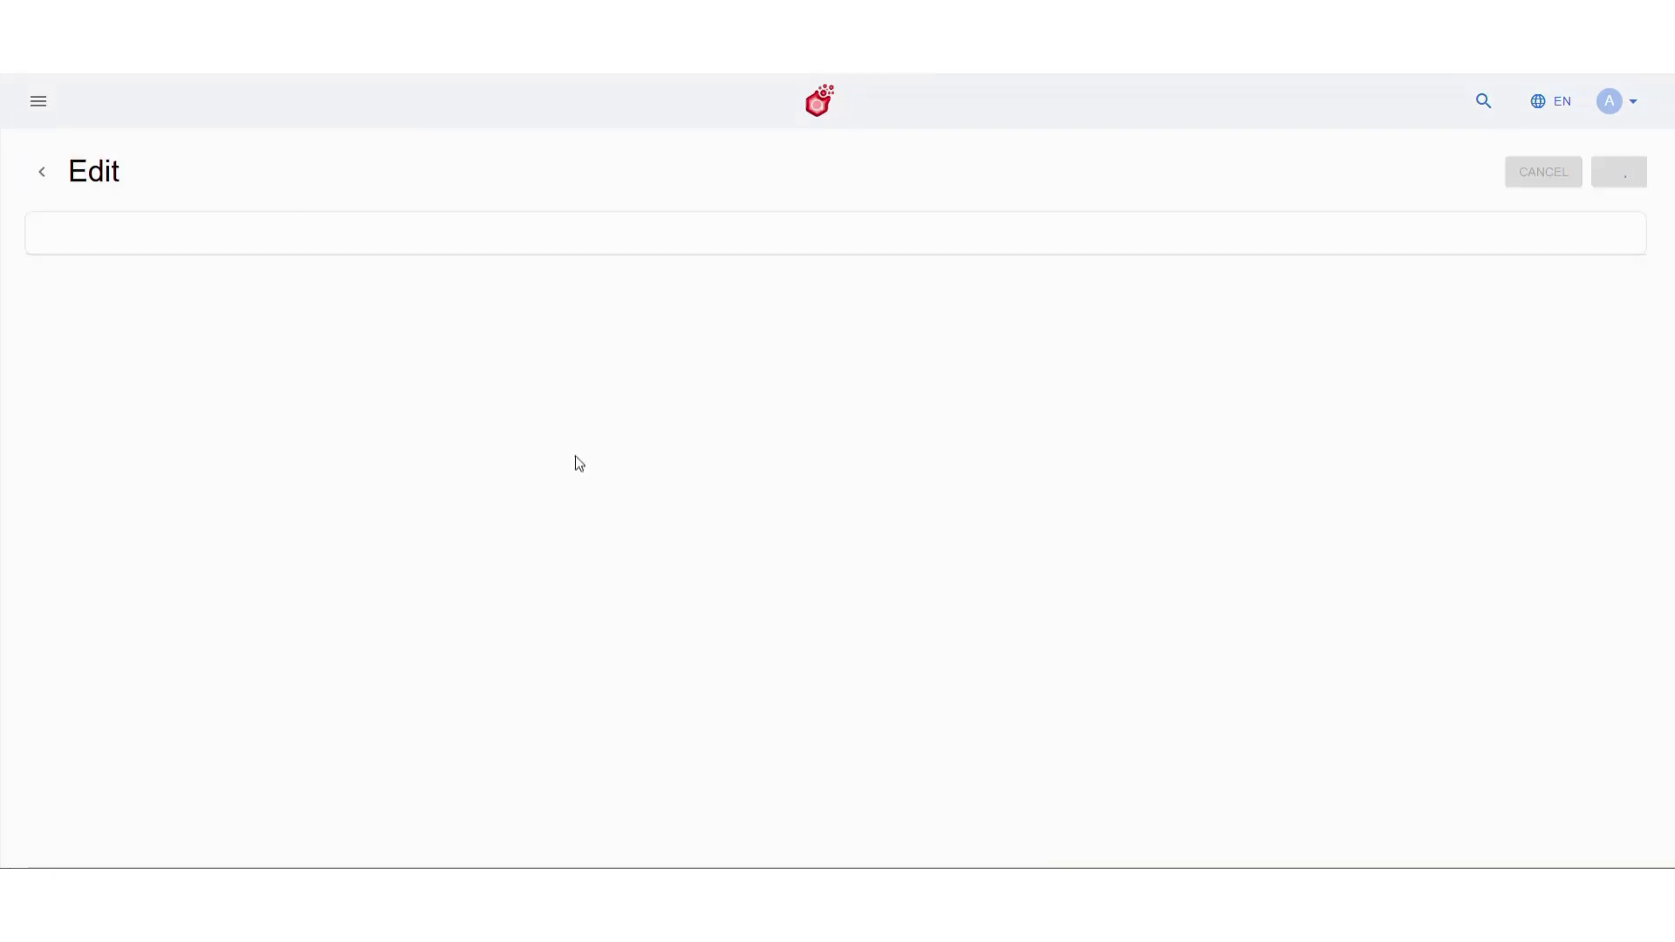
pyautogui.click(517, 475)
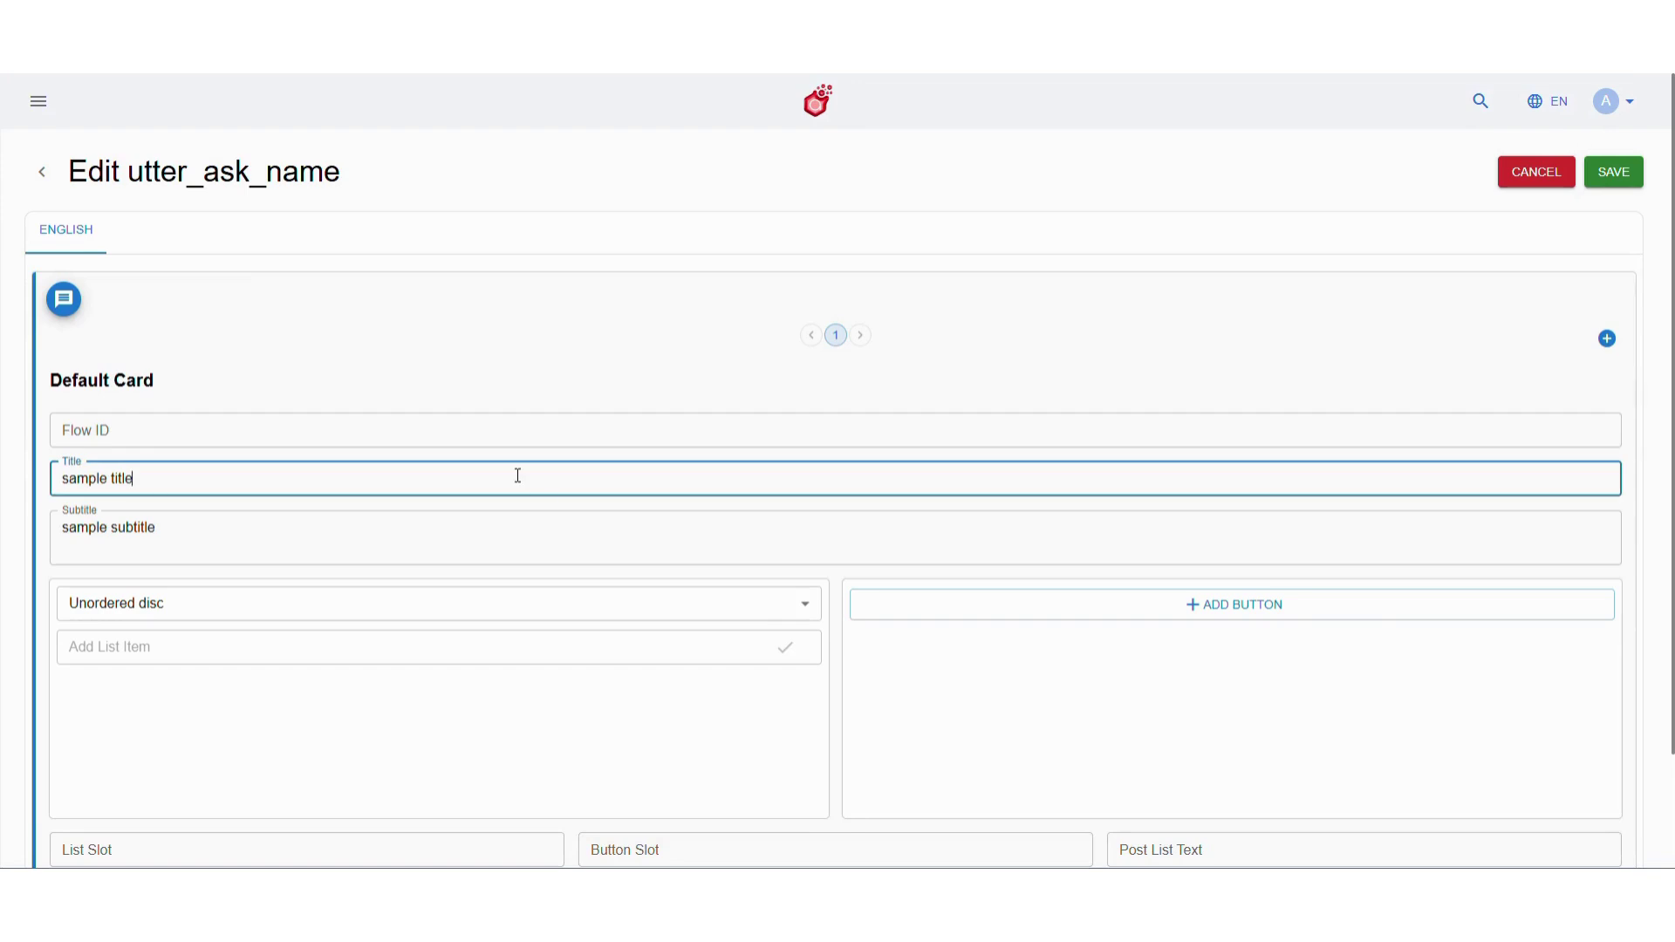
pyautogui.hotkey('ctrl', 'a')
pyautogui.press('BackSpace')
pyautogui.click(506, 527)
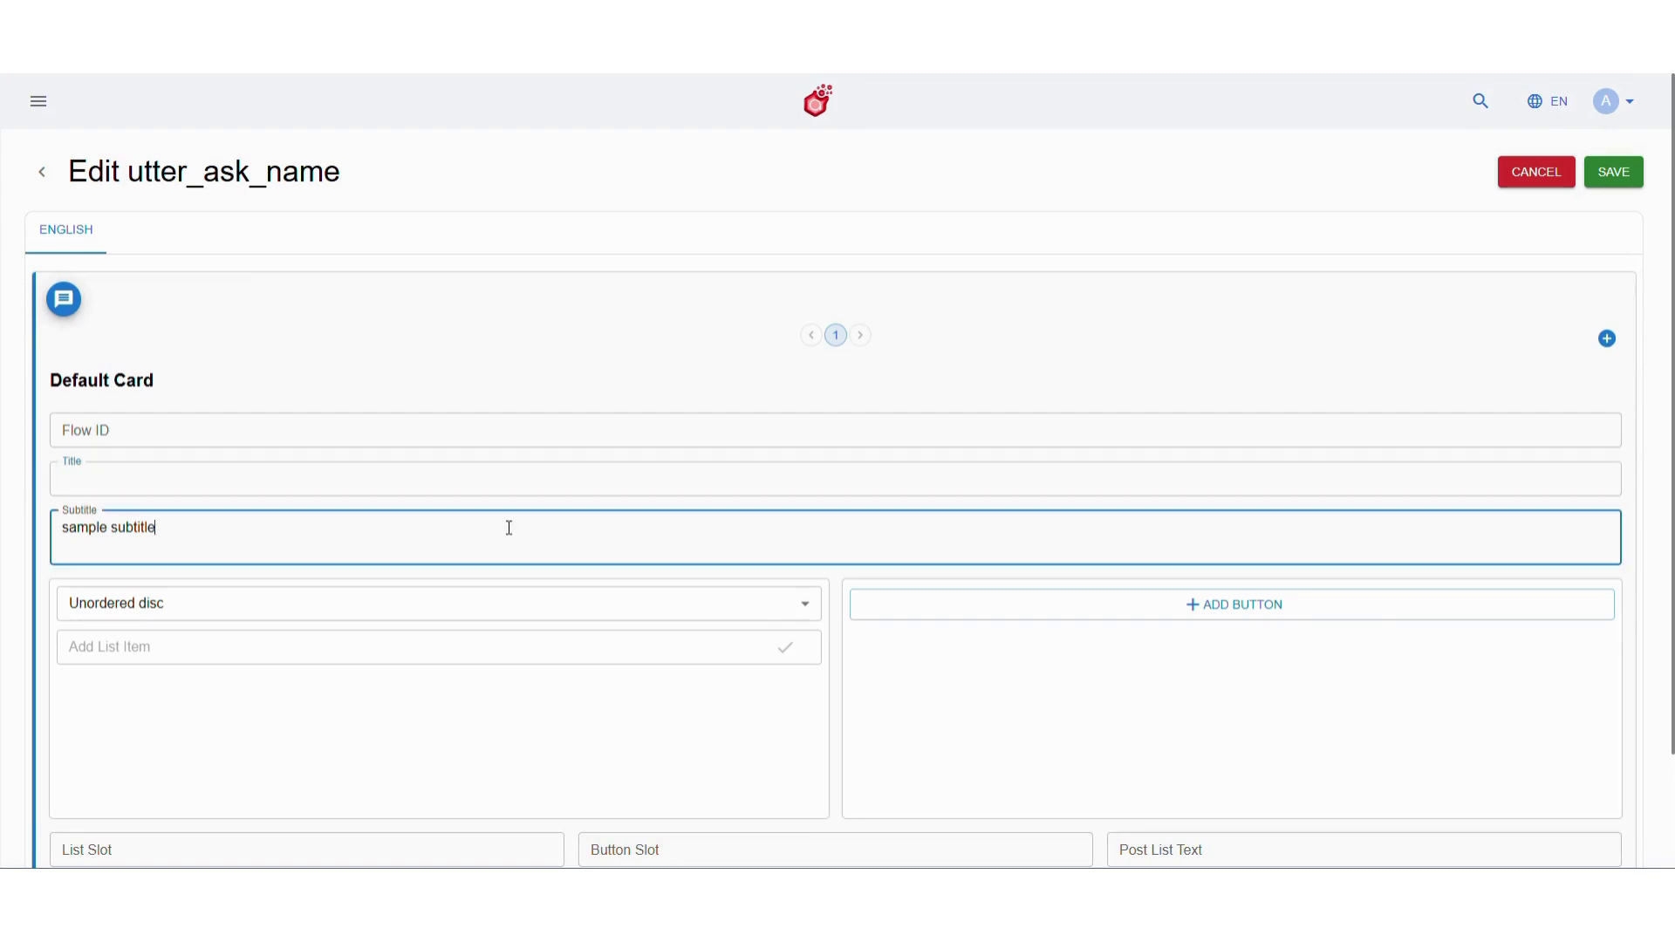
pyautogui.hotkey('ctrl', 'a')
pyautogui.press('BackSpace')
pyautogui.write('Ple')
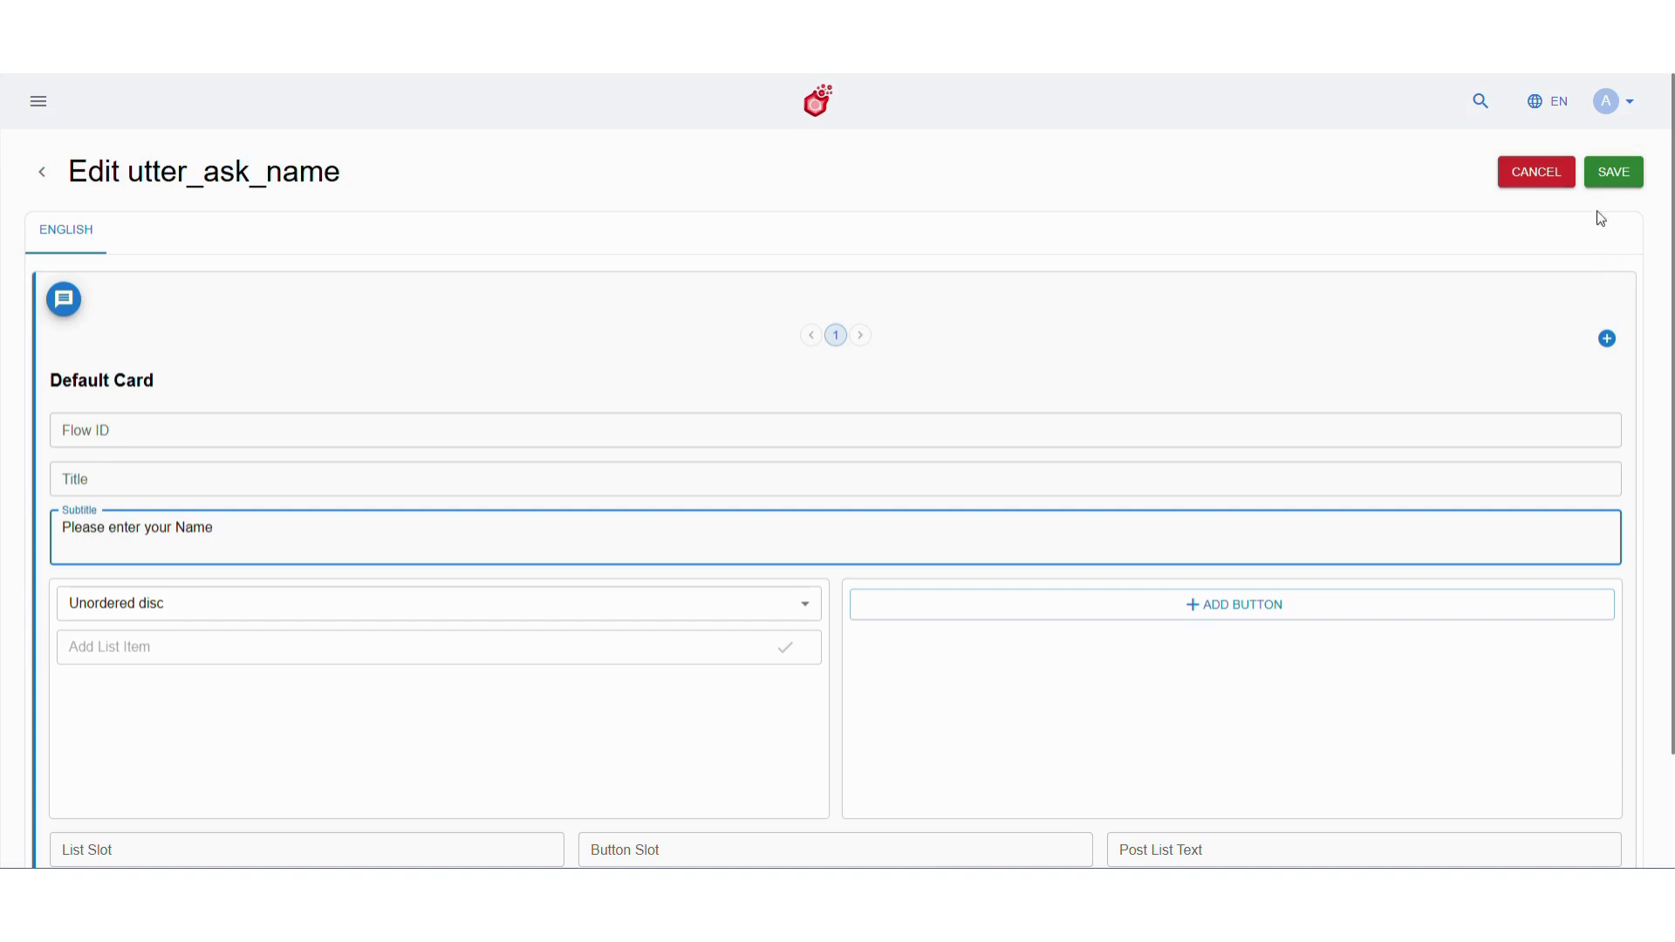
pyautogui.click(1613, 173)
pyautogui.click(989, 503)
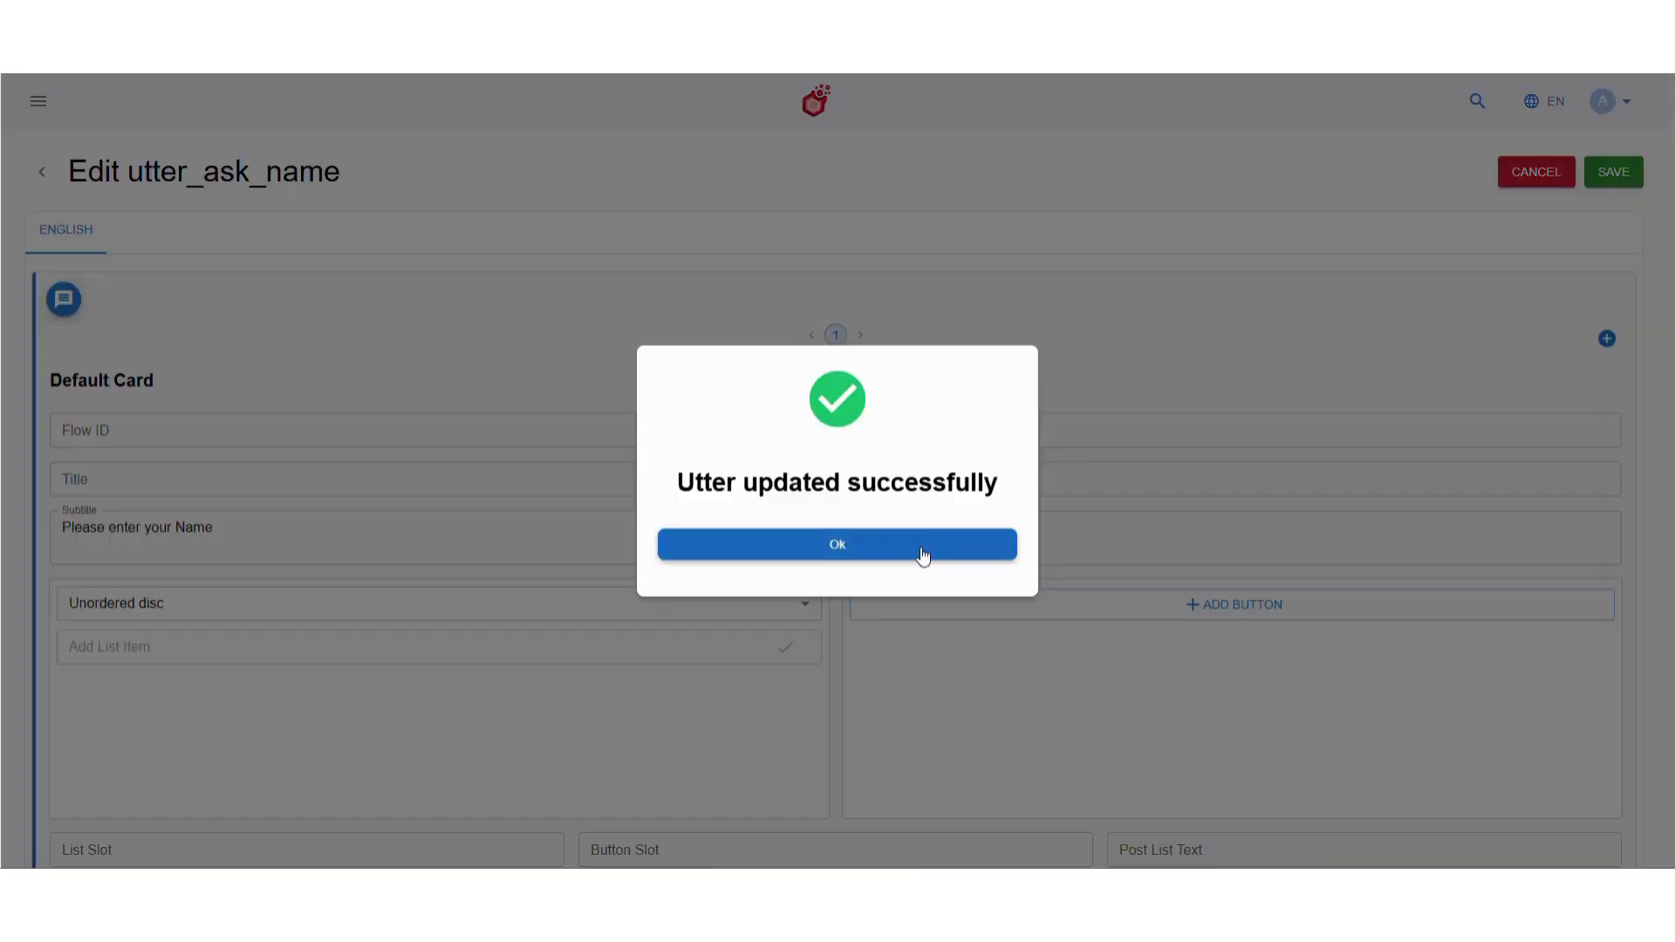
pyautogui.click(923, 555)
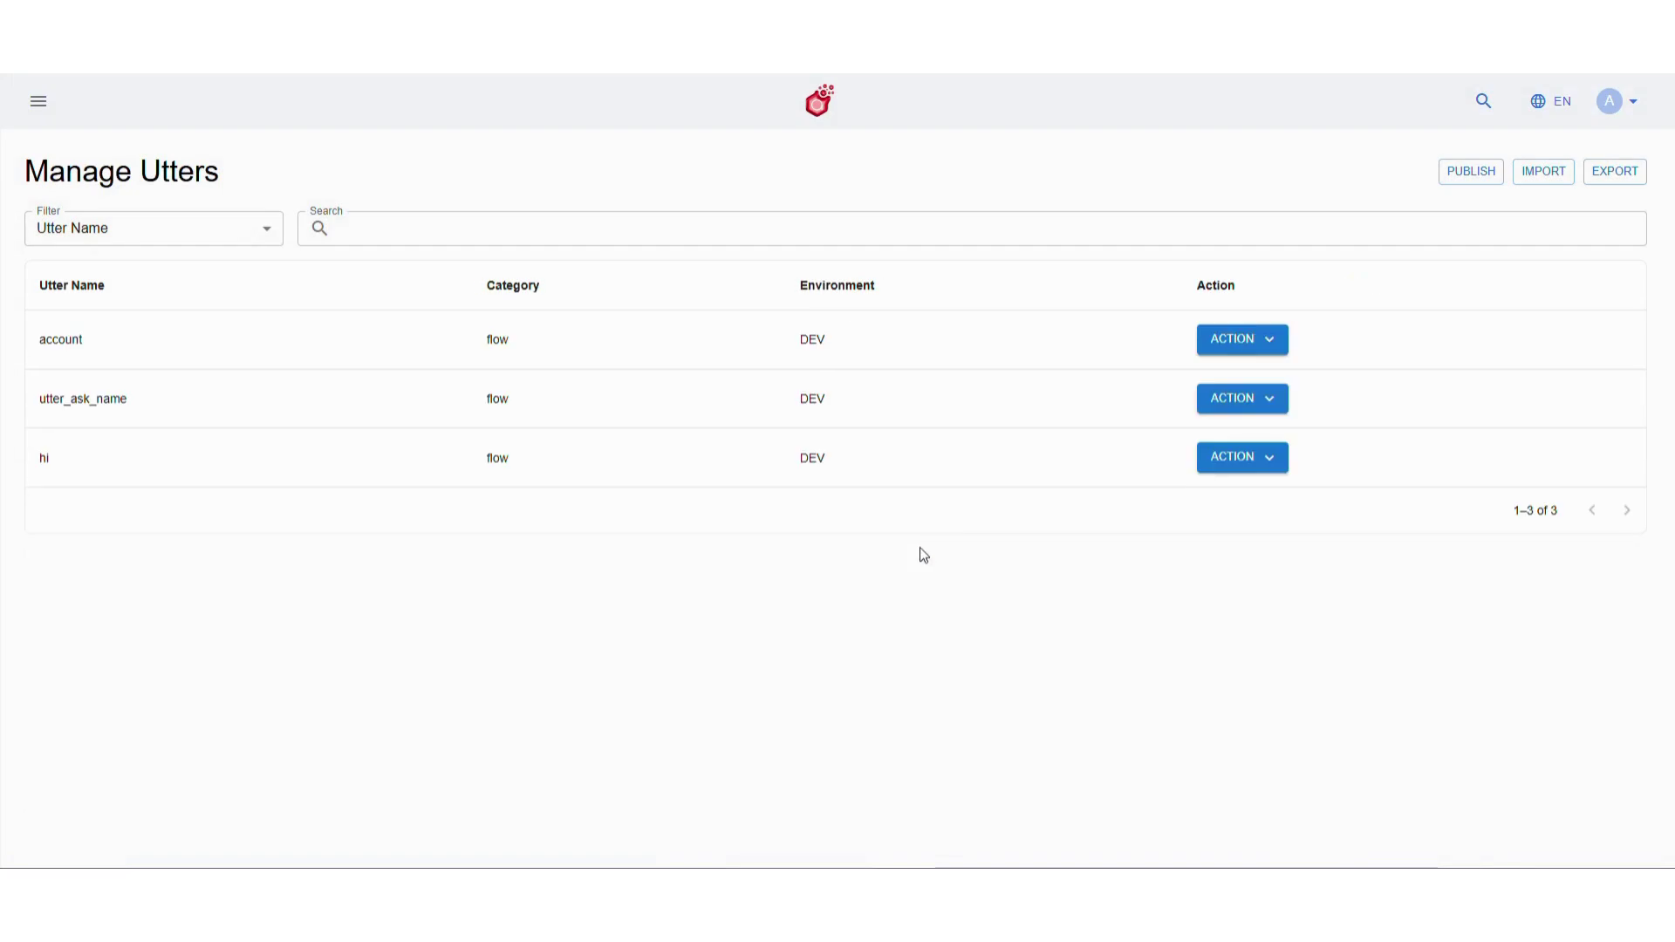
# Go to the Manage Functions page under Studio > Build
pyautogui.click(38, 101)
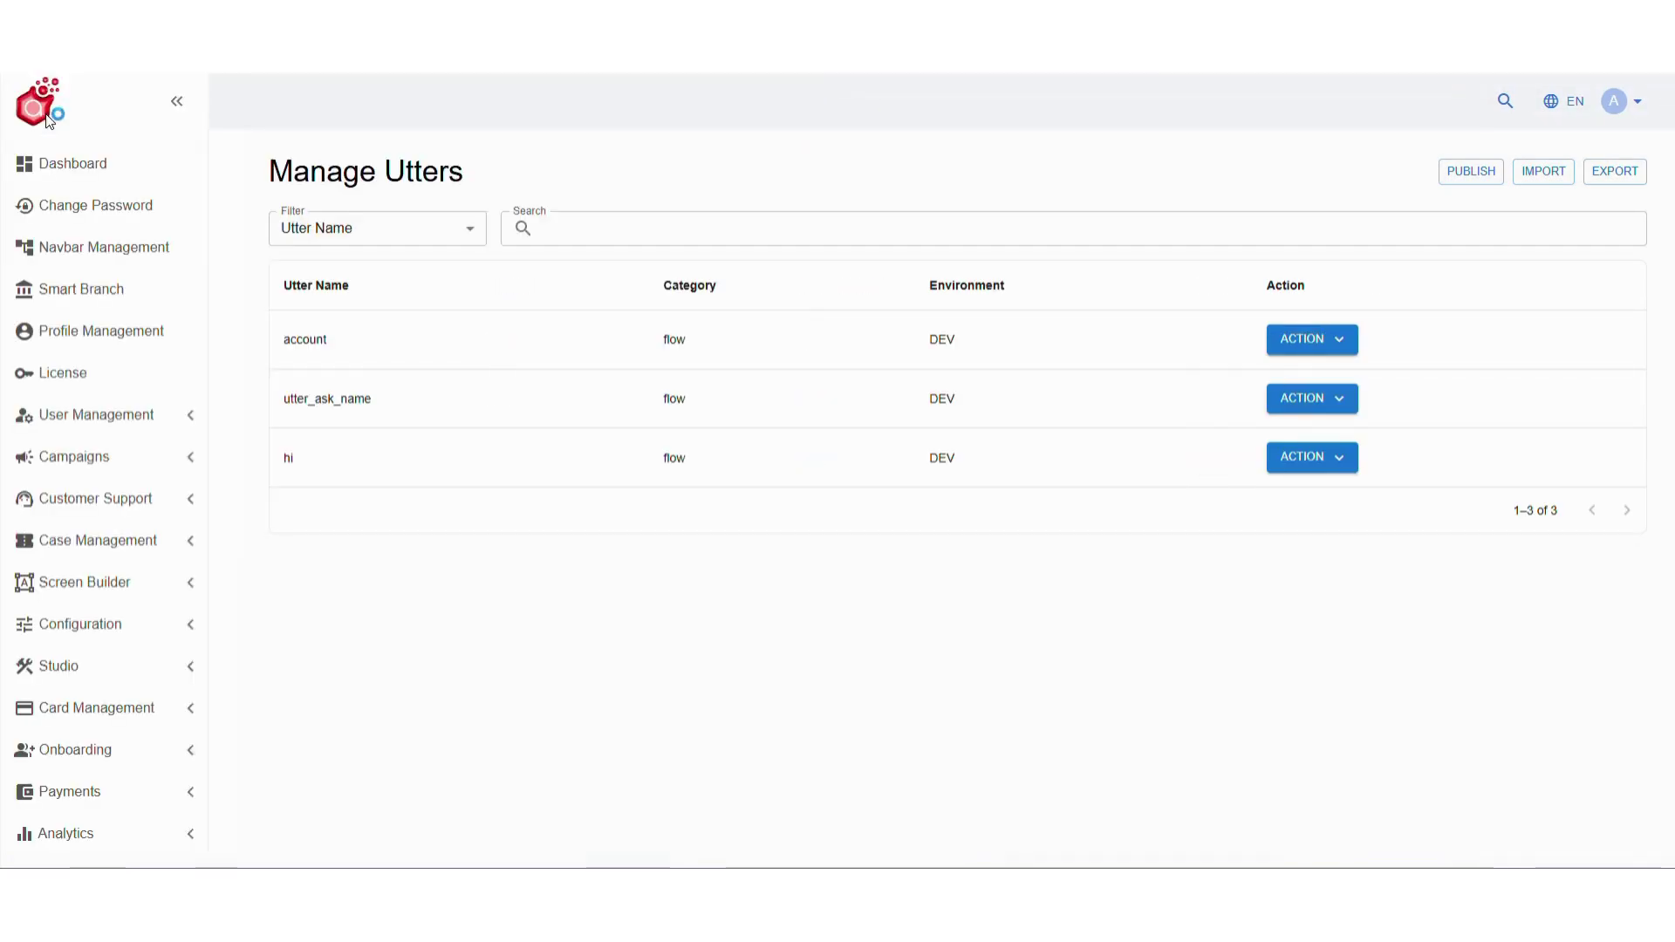
pyautogui.click(145, 666)
pyautogui.scroll(-1, 146, 667)
pyautogui.click(144, 679)
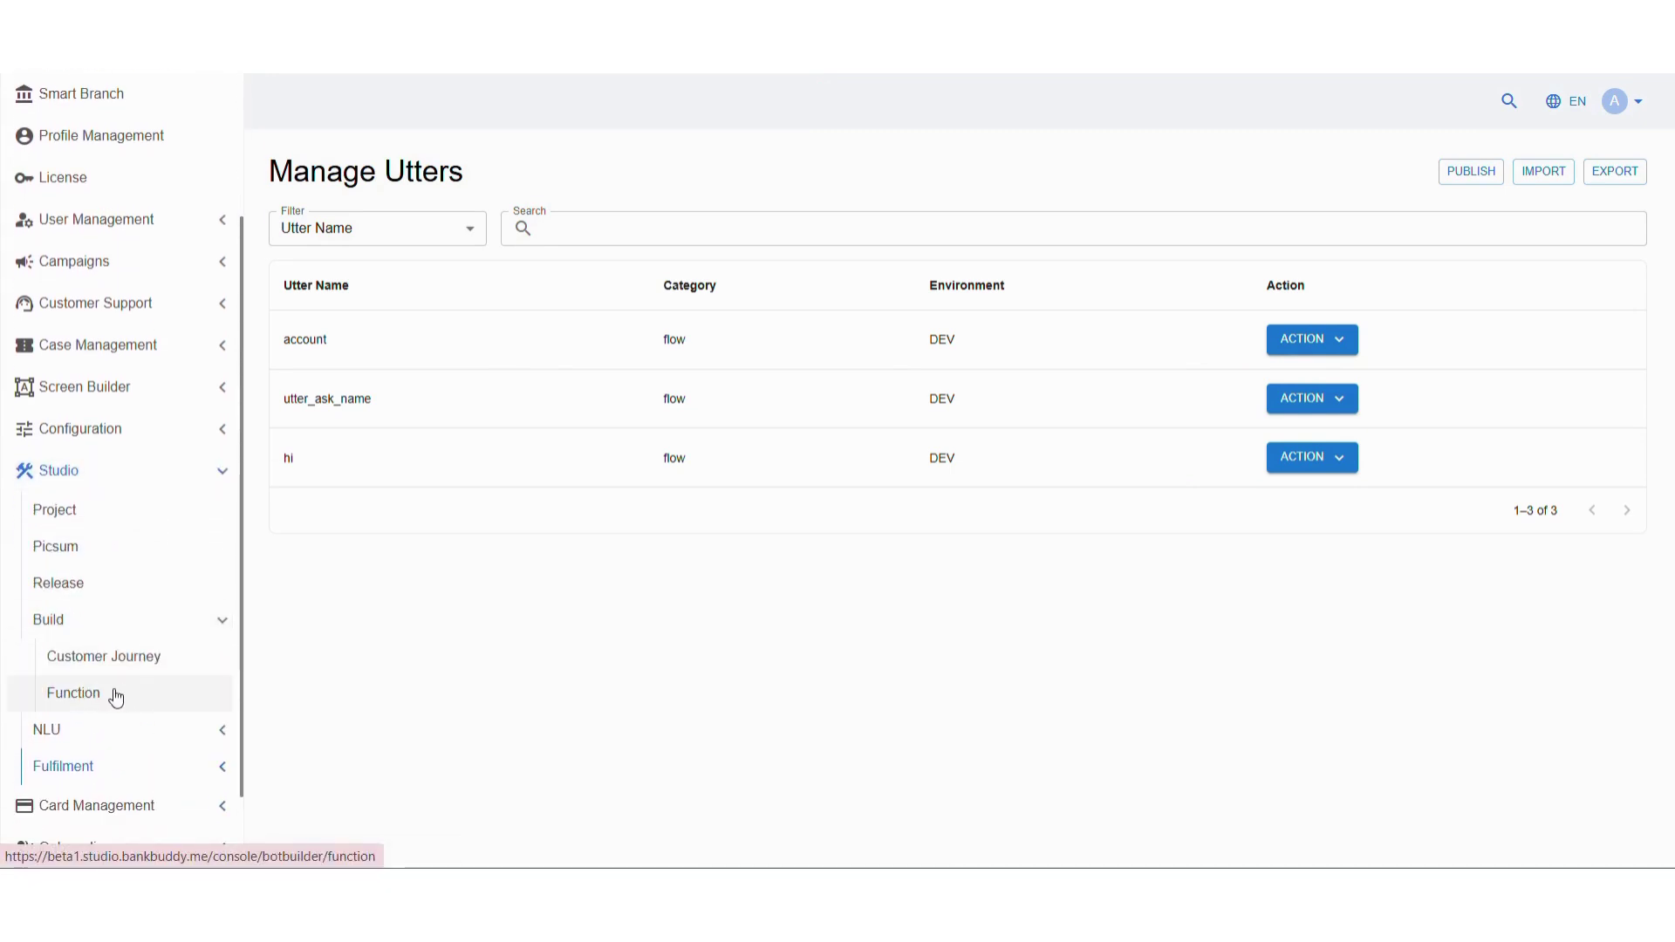
pyautogui.click(116, 695)
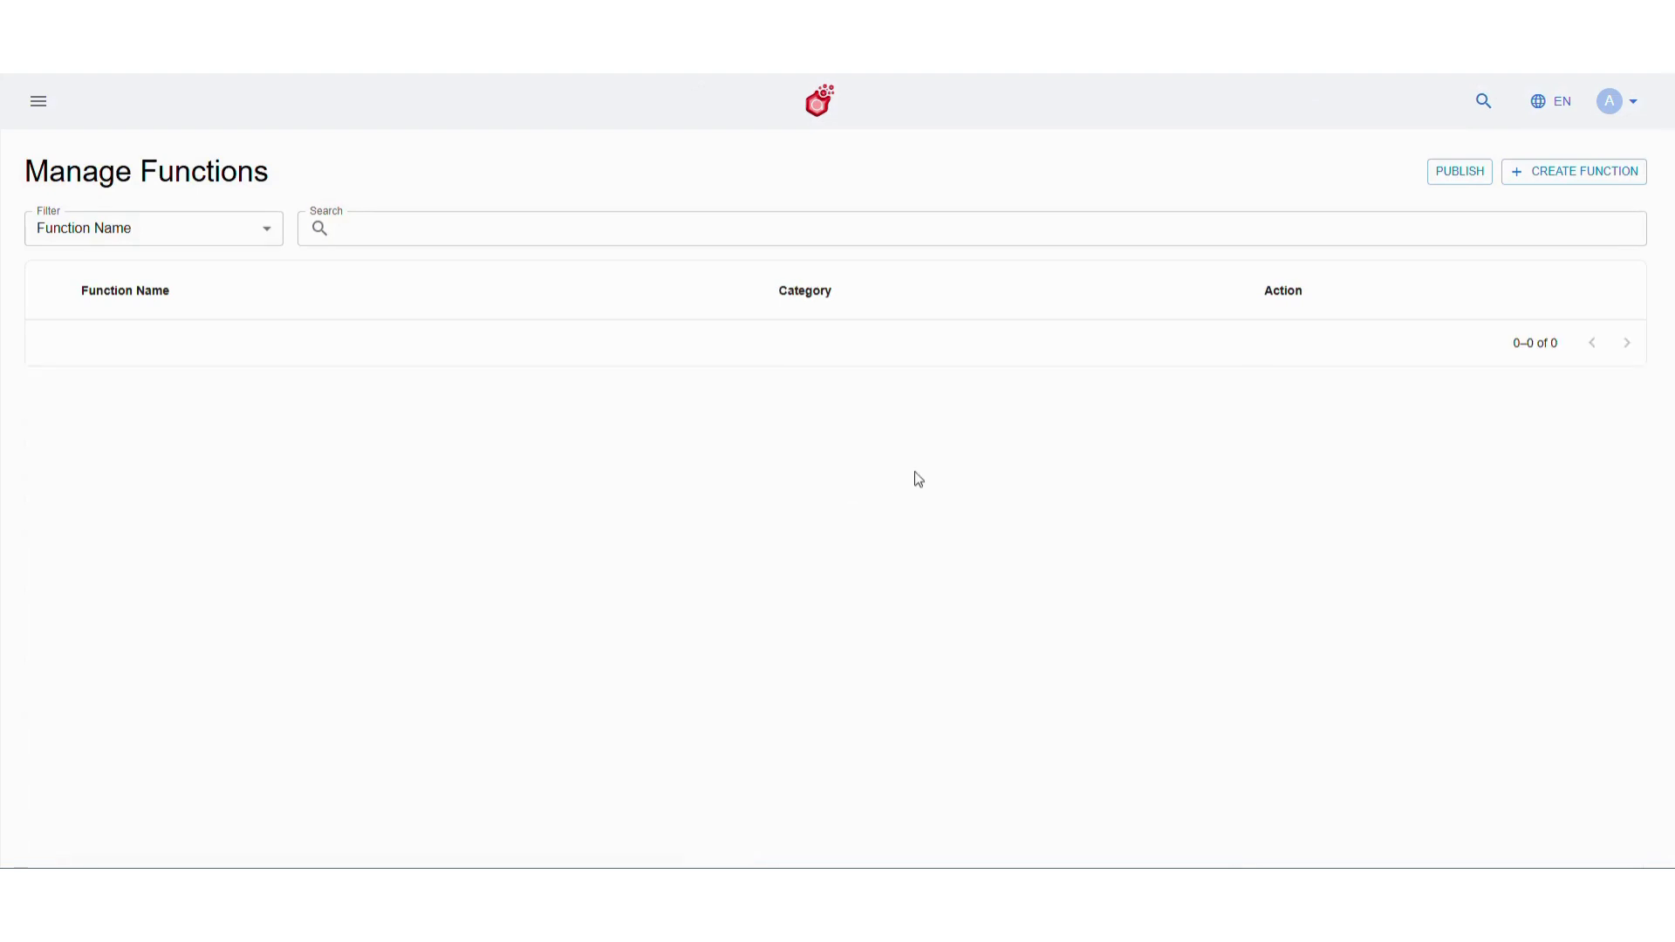
# Create a function named function_user_details with category Flow
pyautogui.click(1533, 173)
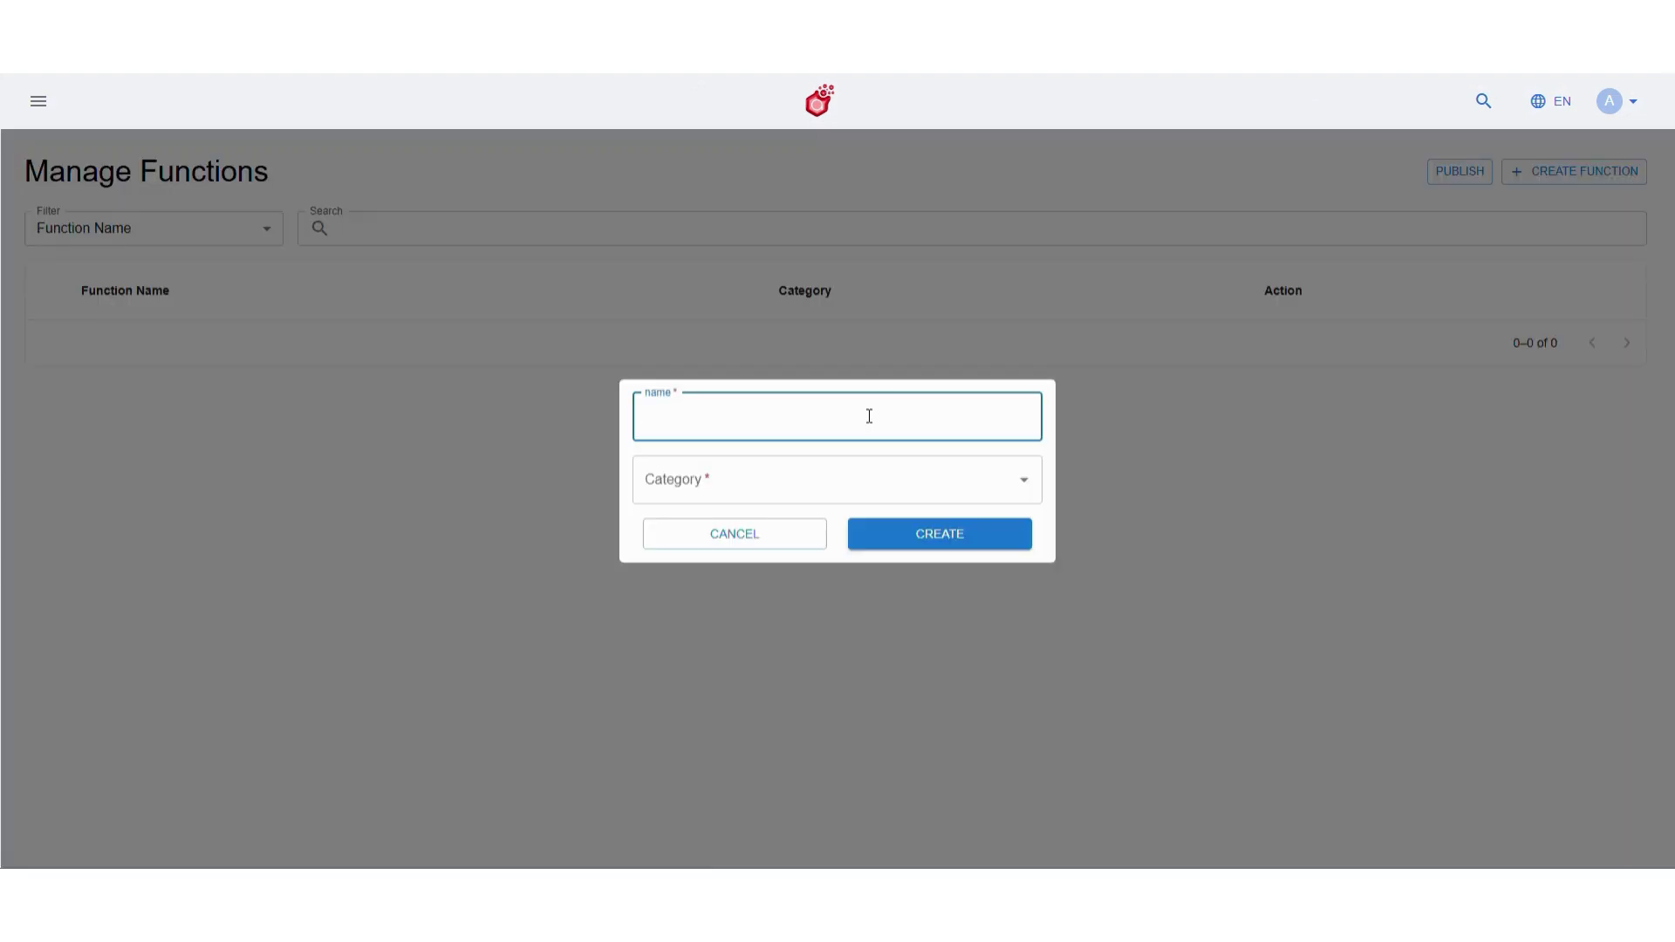
pyautogui.write('function_user_details')
pyautogui.click(863, 477)
pyautogui.click(797, 593)
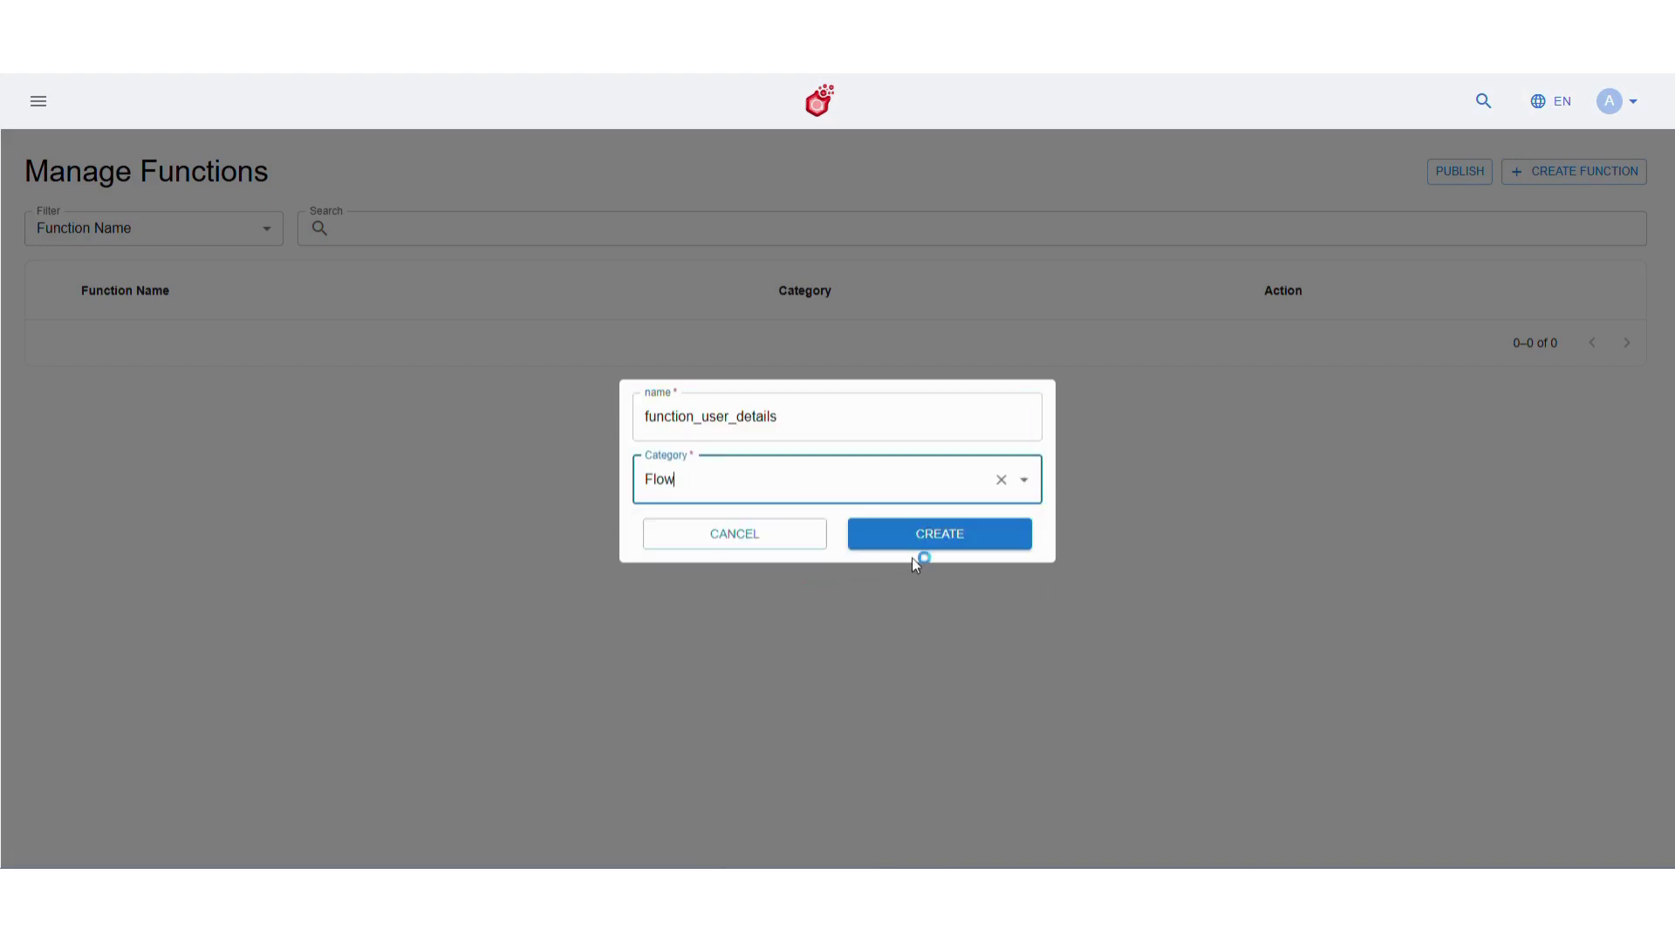
pyautogui.click(958, 532)
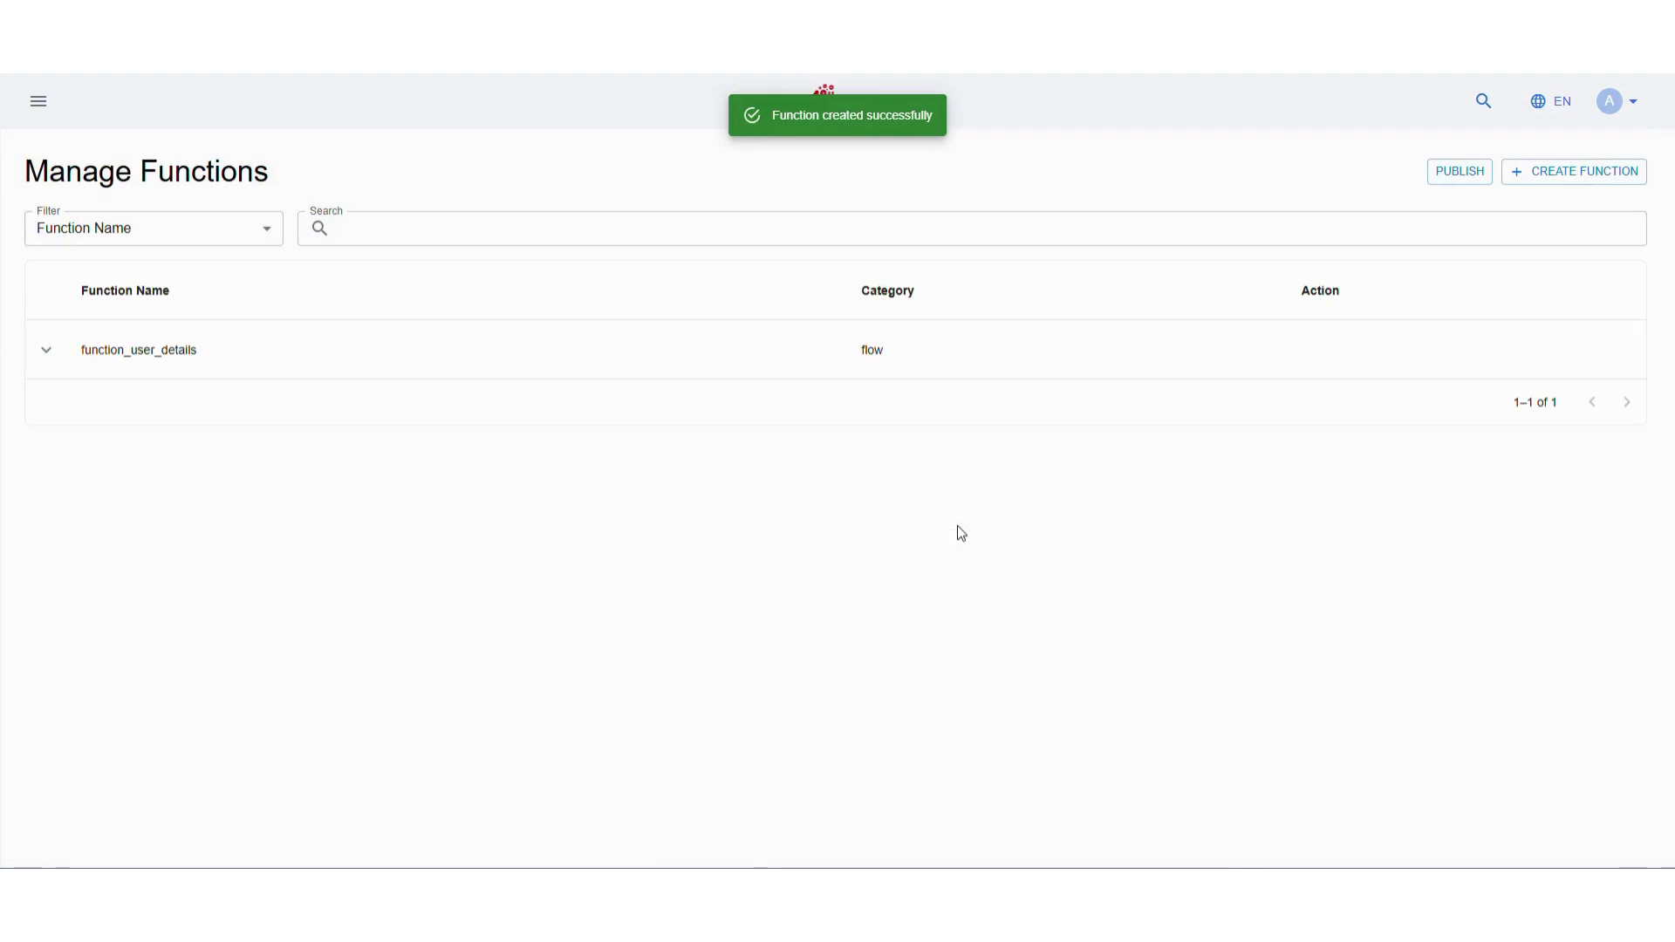
# In function_user_details, add an Input node and a message node using utter_ask_phn_no
pyautogui.click(46, 350)
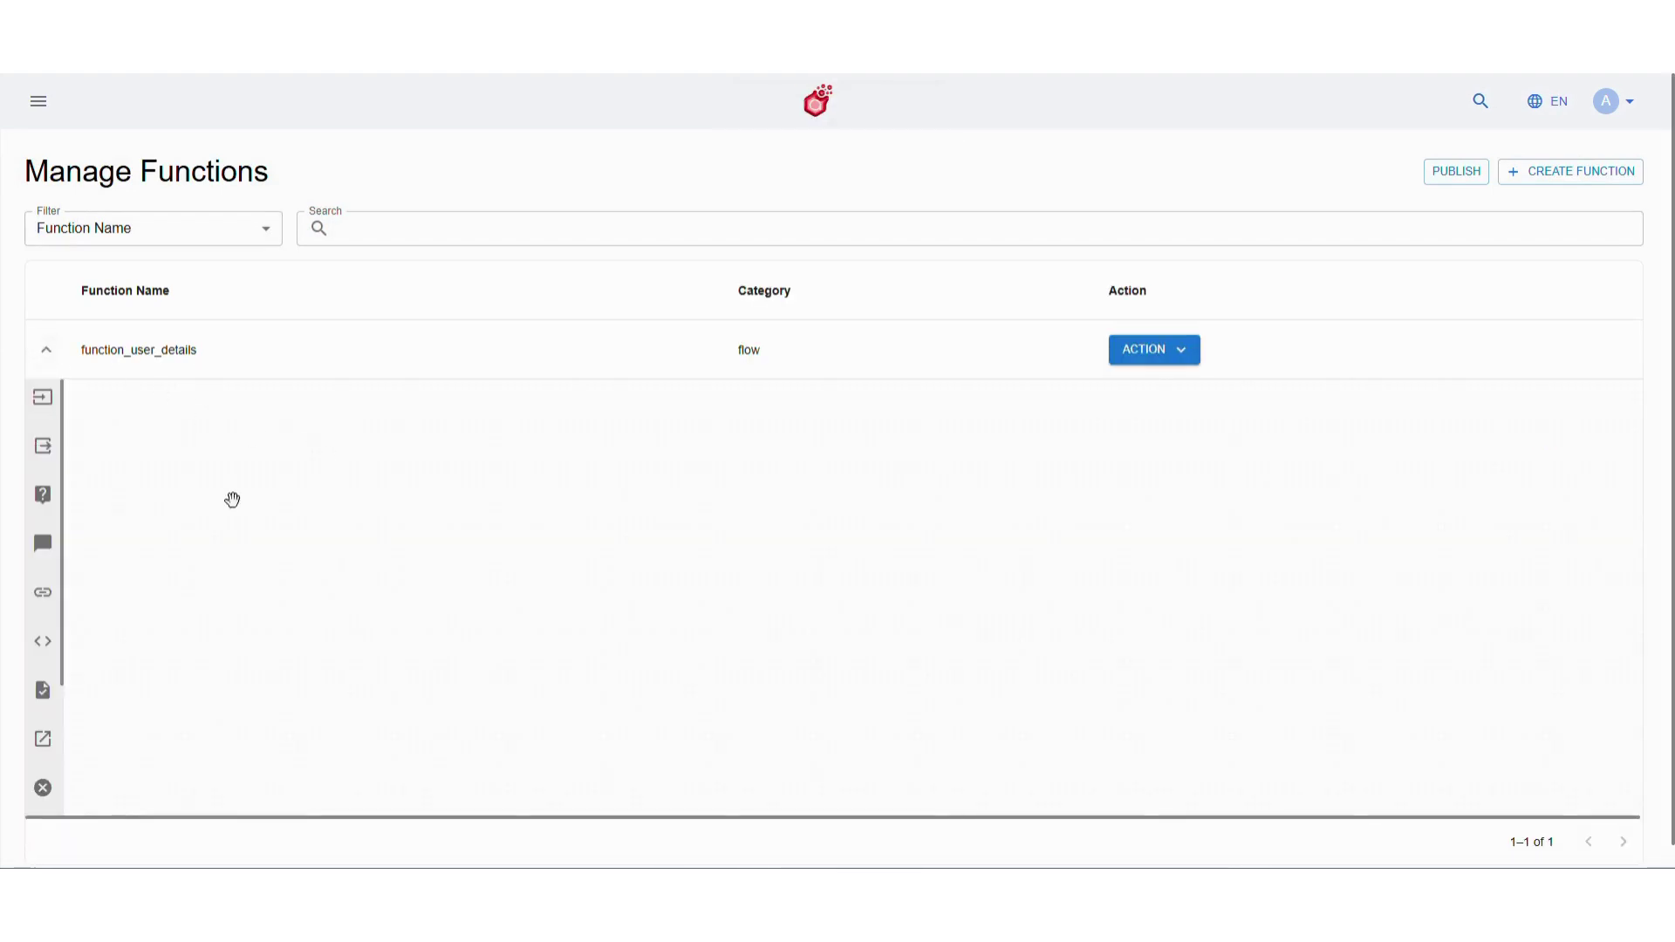
pyautogui.click(43, 399)
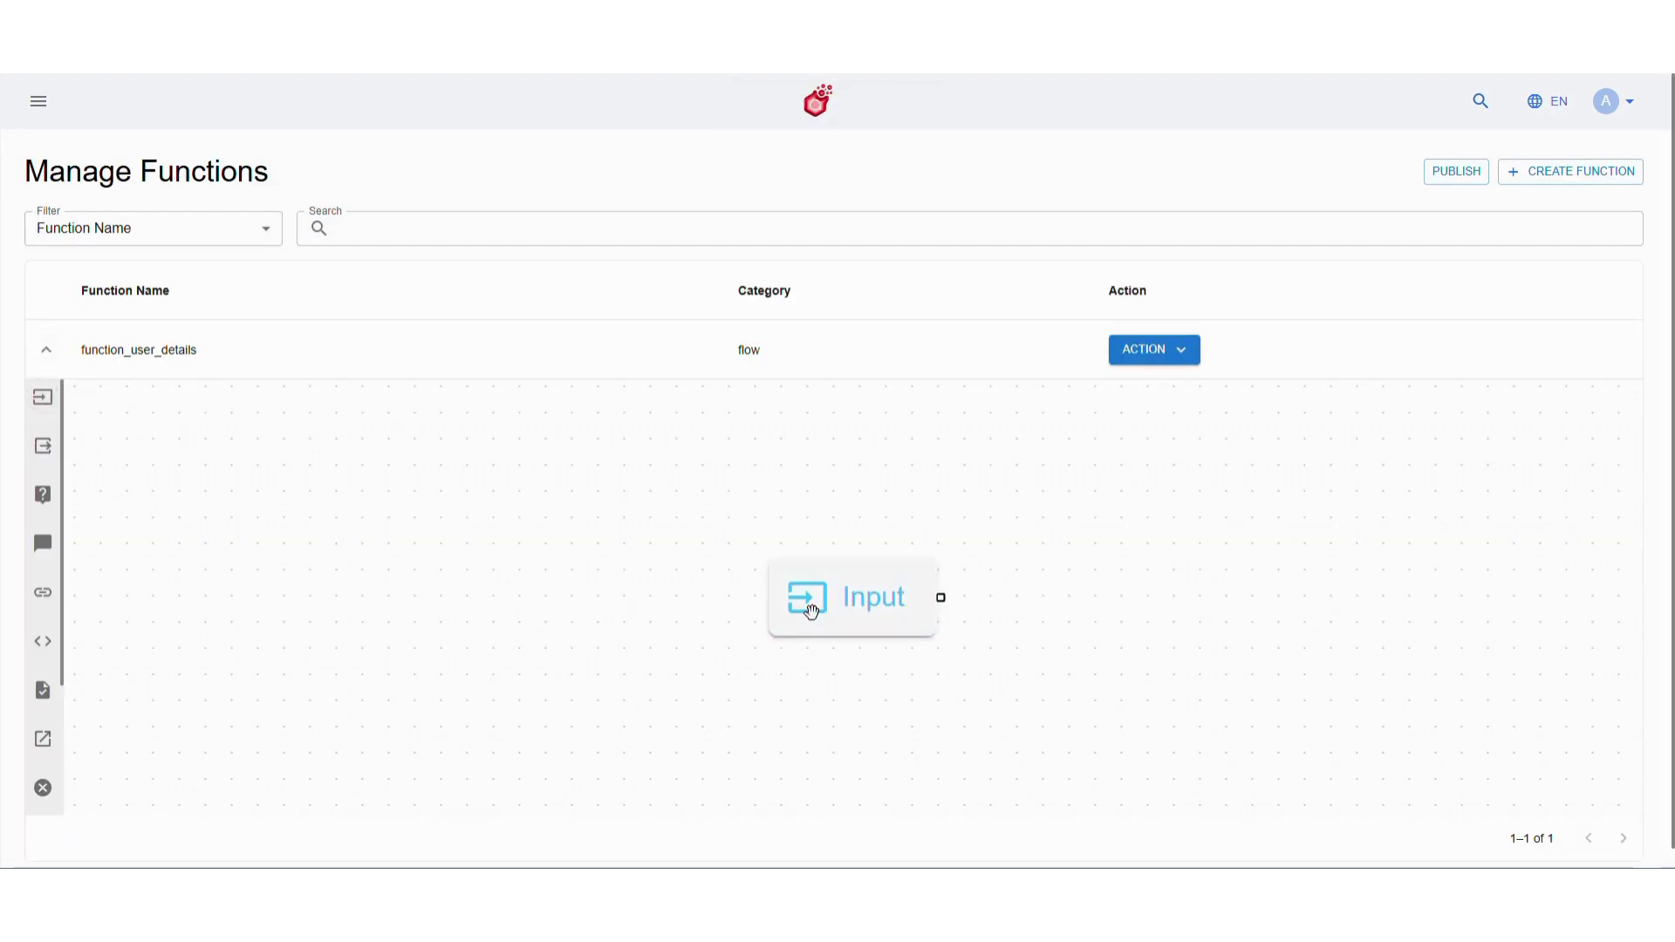
pyautogui.moveTo(43, 543); pyautogui.dragTo(708, 611)
pyautogui.doubleClick(830, 617)
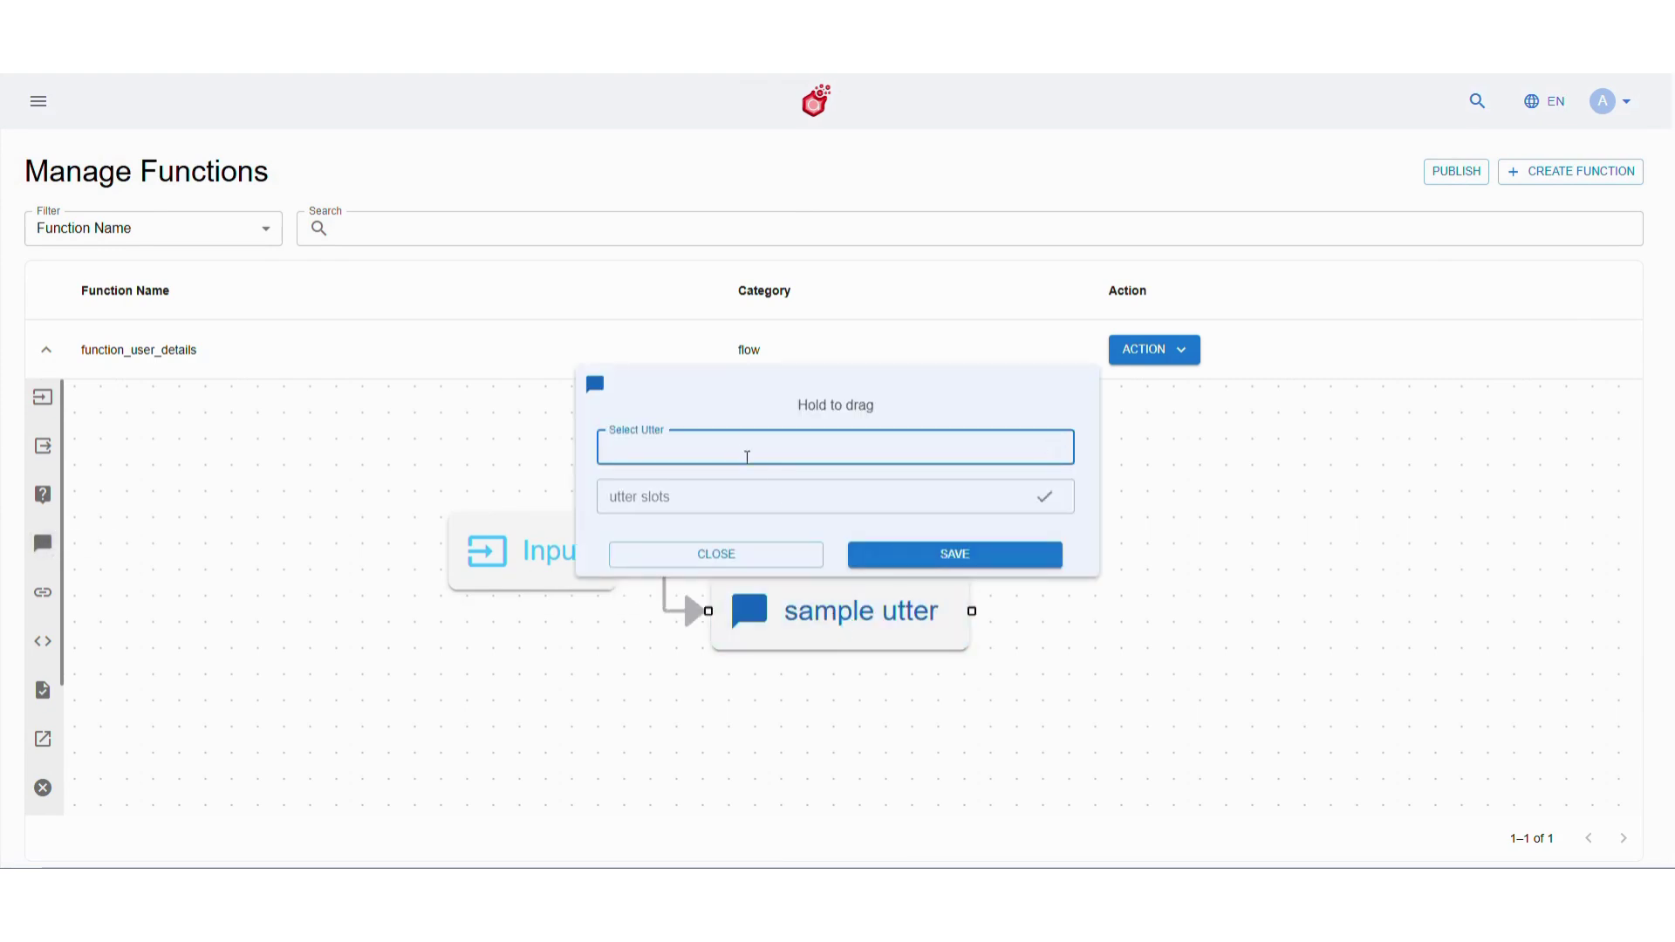
pyautogui.write('utter_ask')
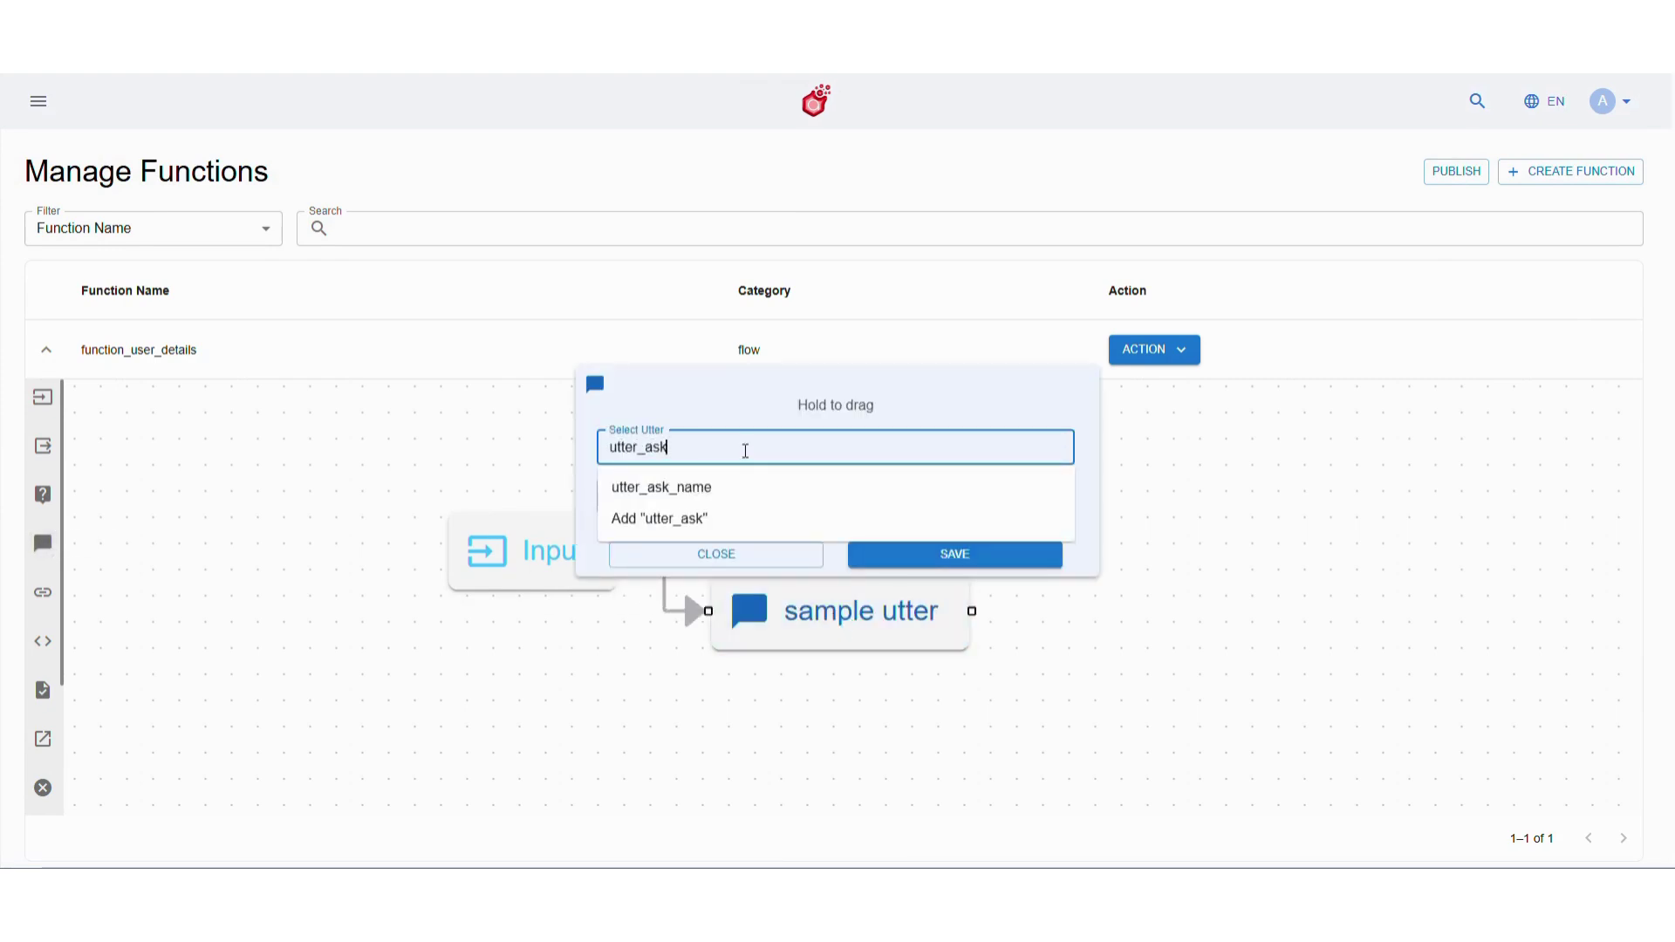
pyautogui.write('_phn_no')
pyautogui.click(758, 494)
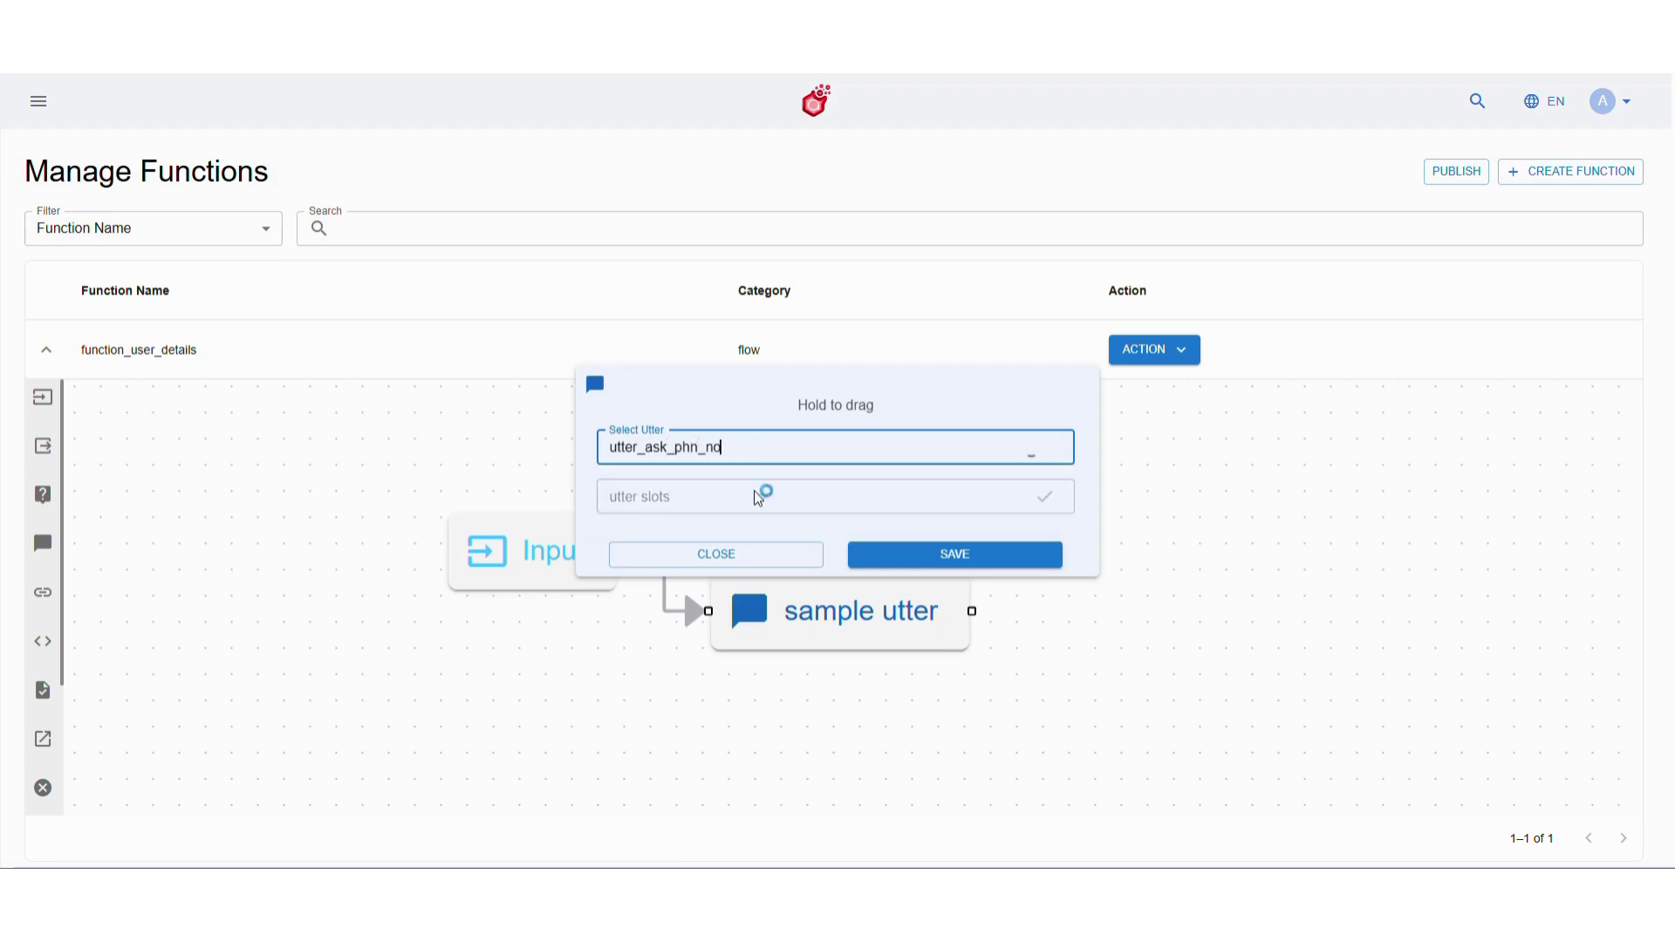
pyautogui.click(894, 558)
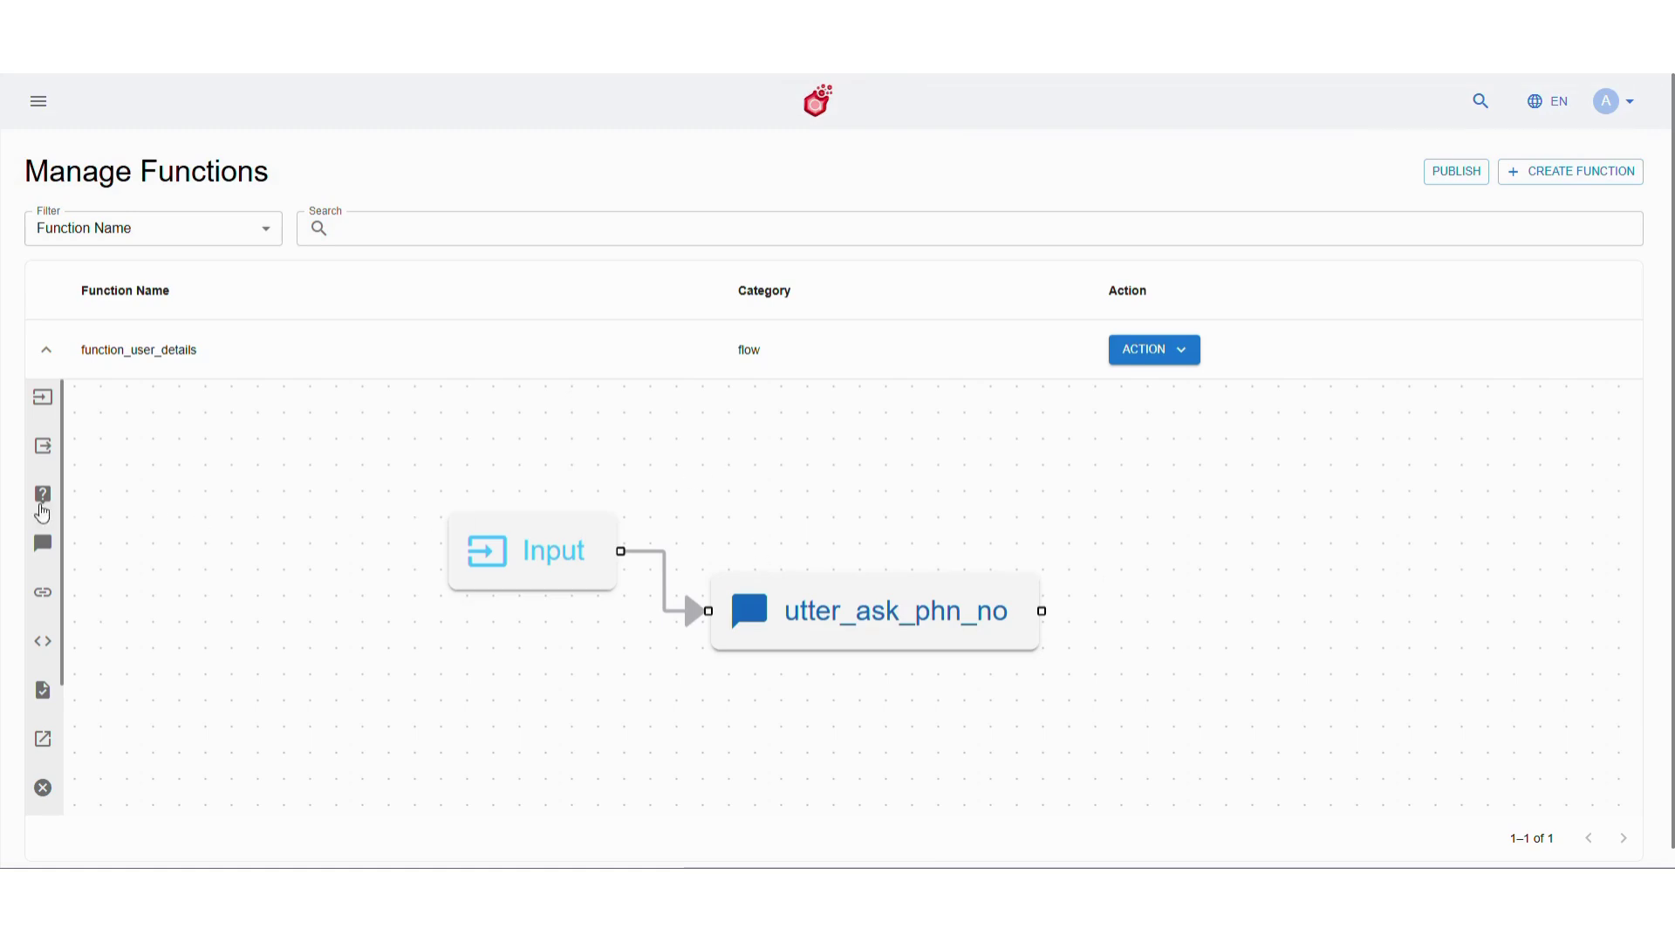
# Add a query node named query_phone_number with a phone-number slot and save it
pyautogui.moveTo(42, 513)
pyautogui.mouseDown()
pyautogui.moveTo(841, 568)
pyautogui.moveTo(1125, 610)
pyautogui.moveTo(1084, 626)
pyautogui.moveTo(1127, 646)
pyautogui.mouseUp()
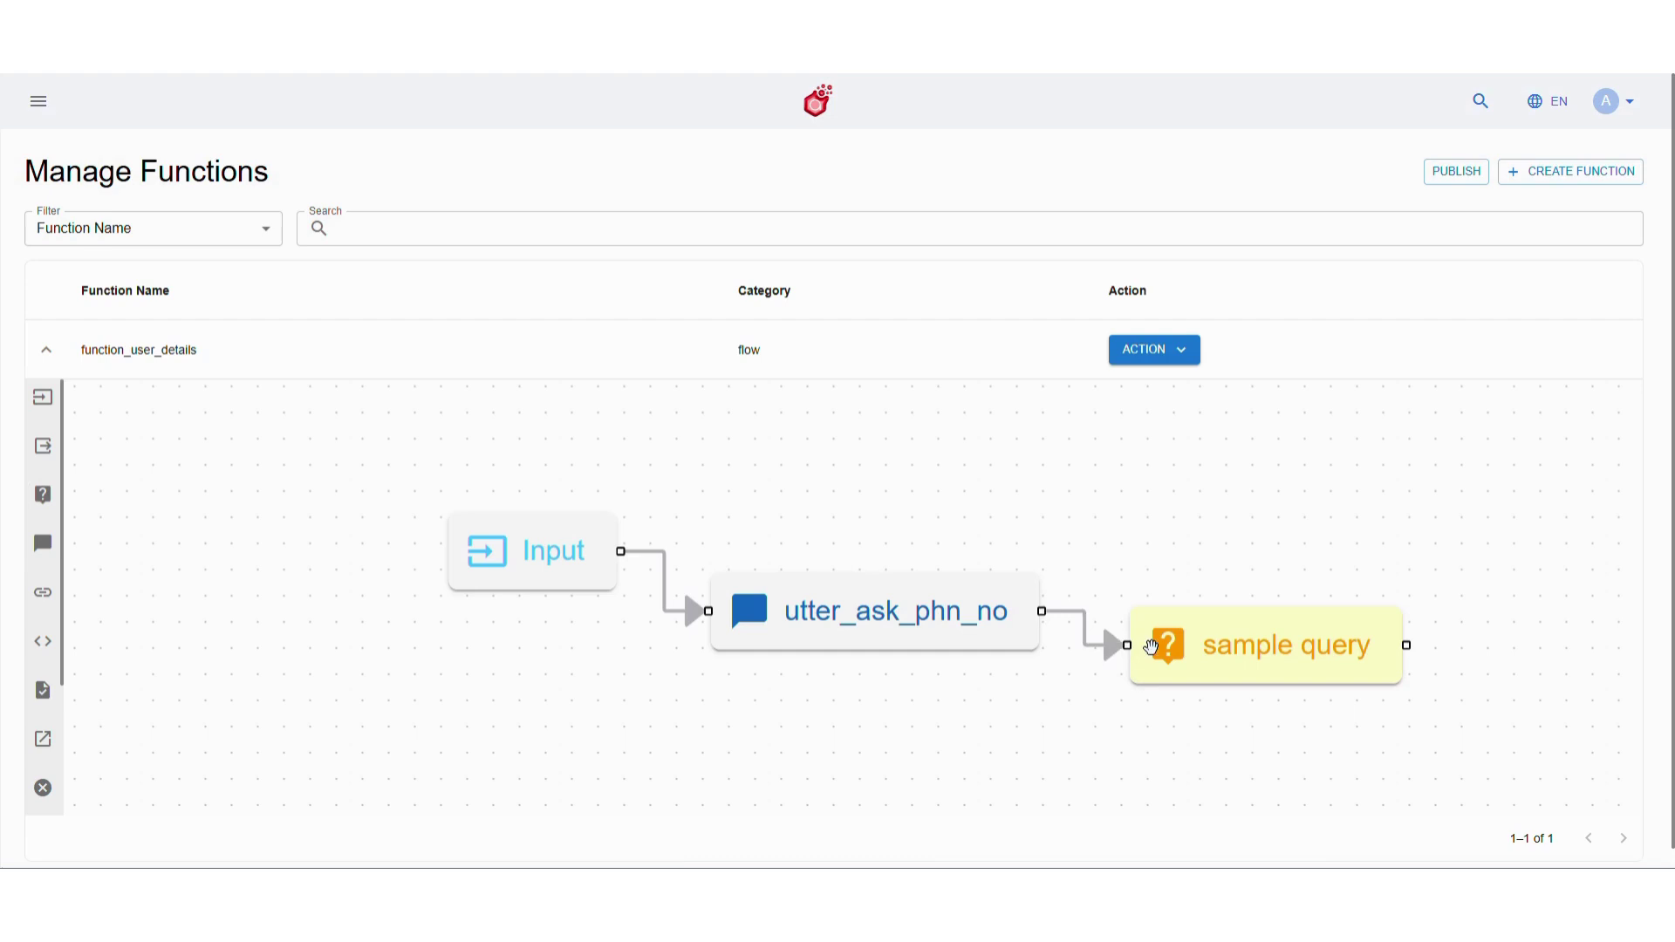
pyautogui.doubleClick(1204, 656)
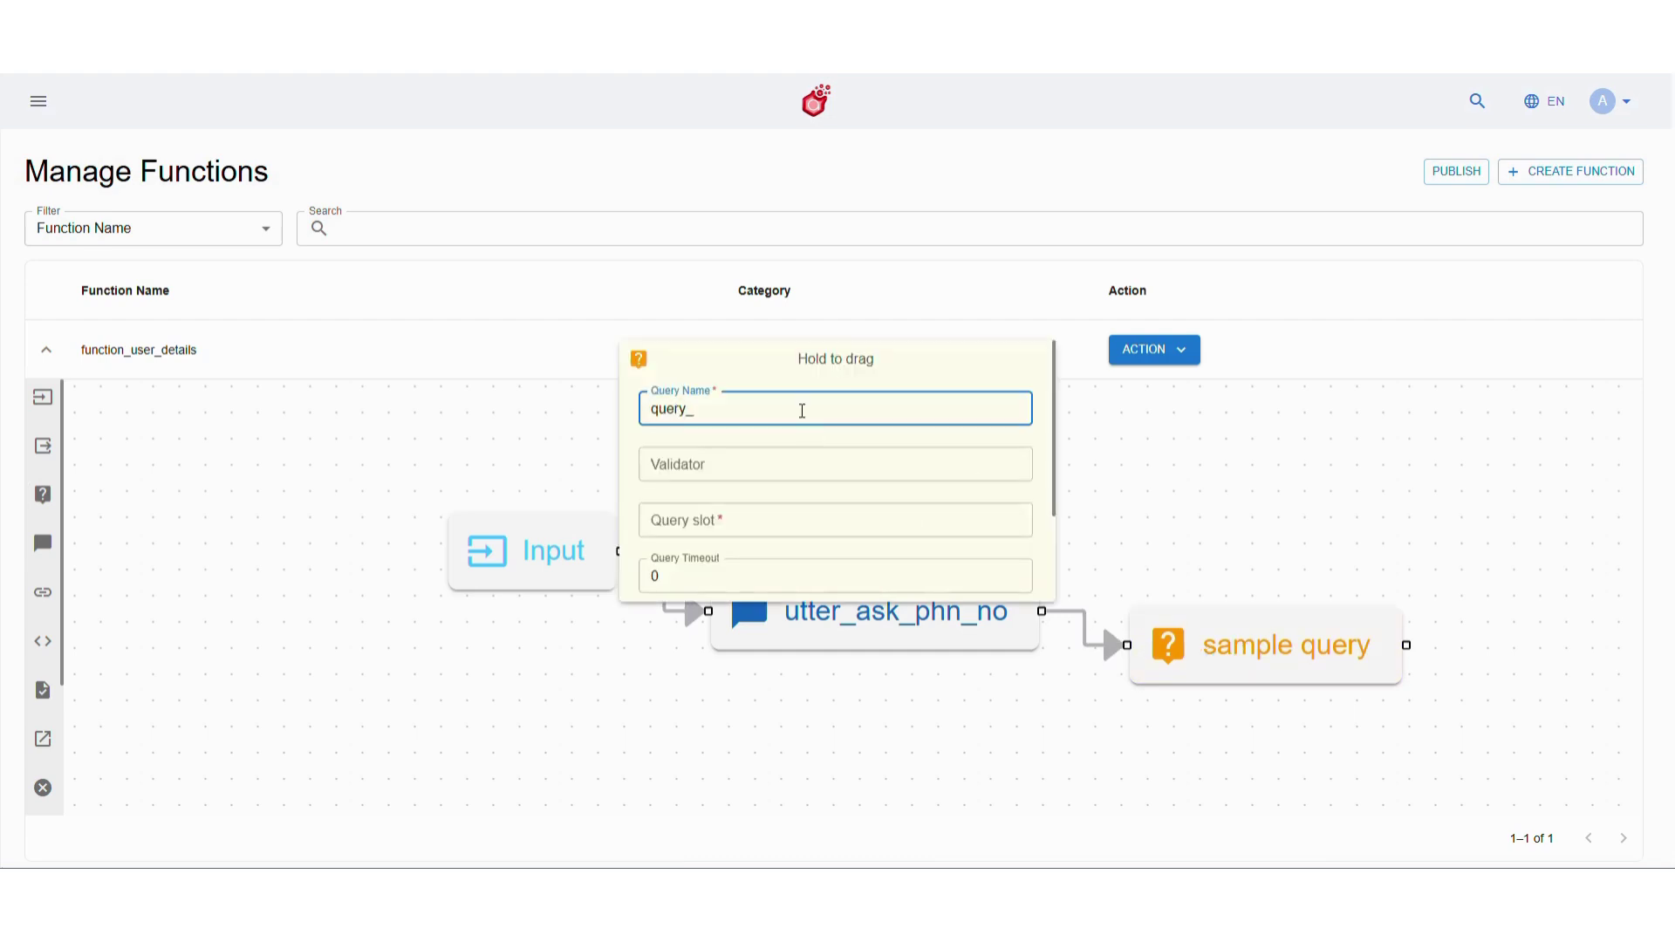
pyautogui.write('query_phone_number')
pyautogui.click(756, 523)
pyautogui.write('slot_phone_num')
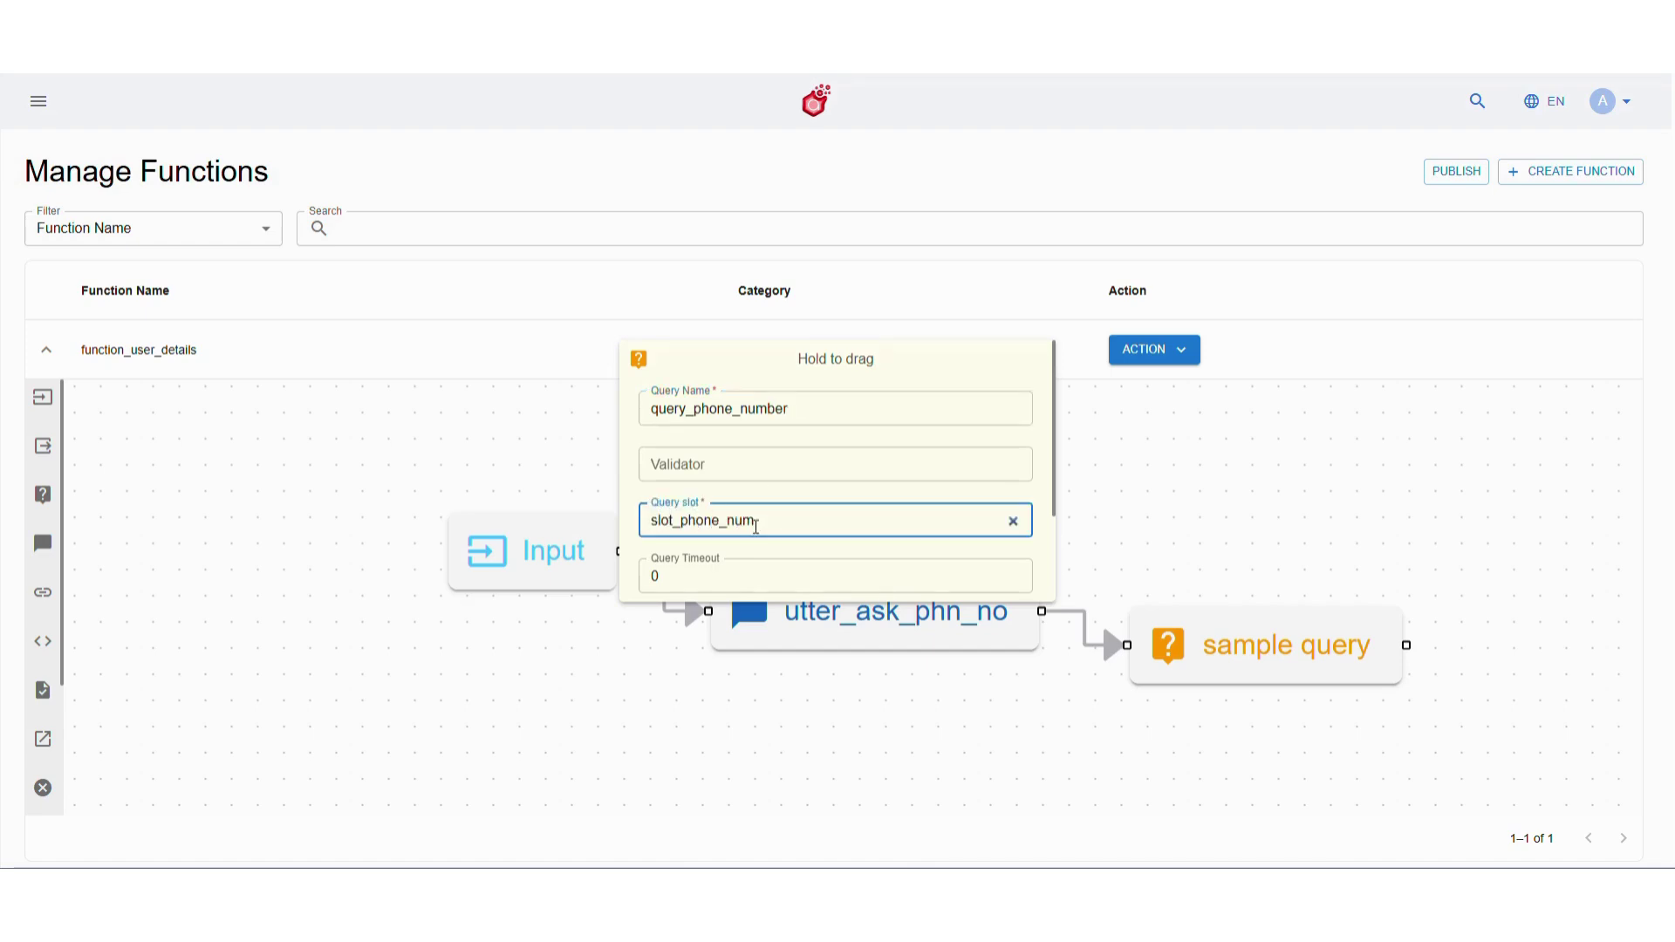
pyautogui.scroll(-2, 756, 526)
pyautogui.click(960, 560)
pyautogui.click(748, 566)
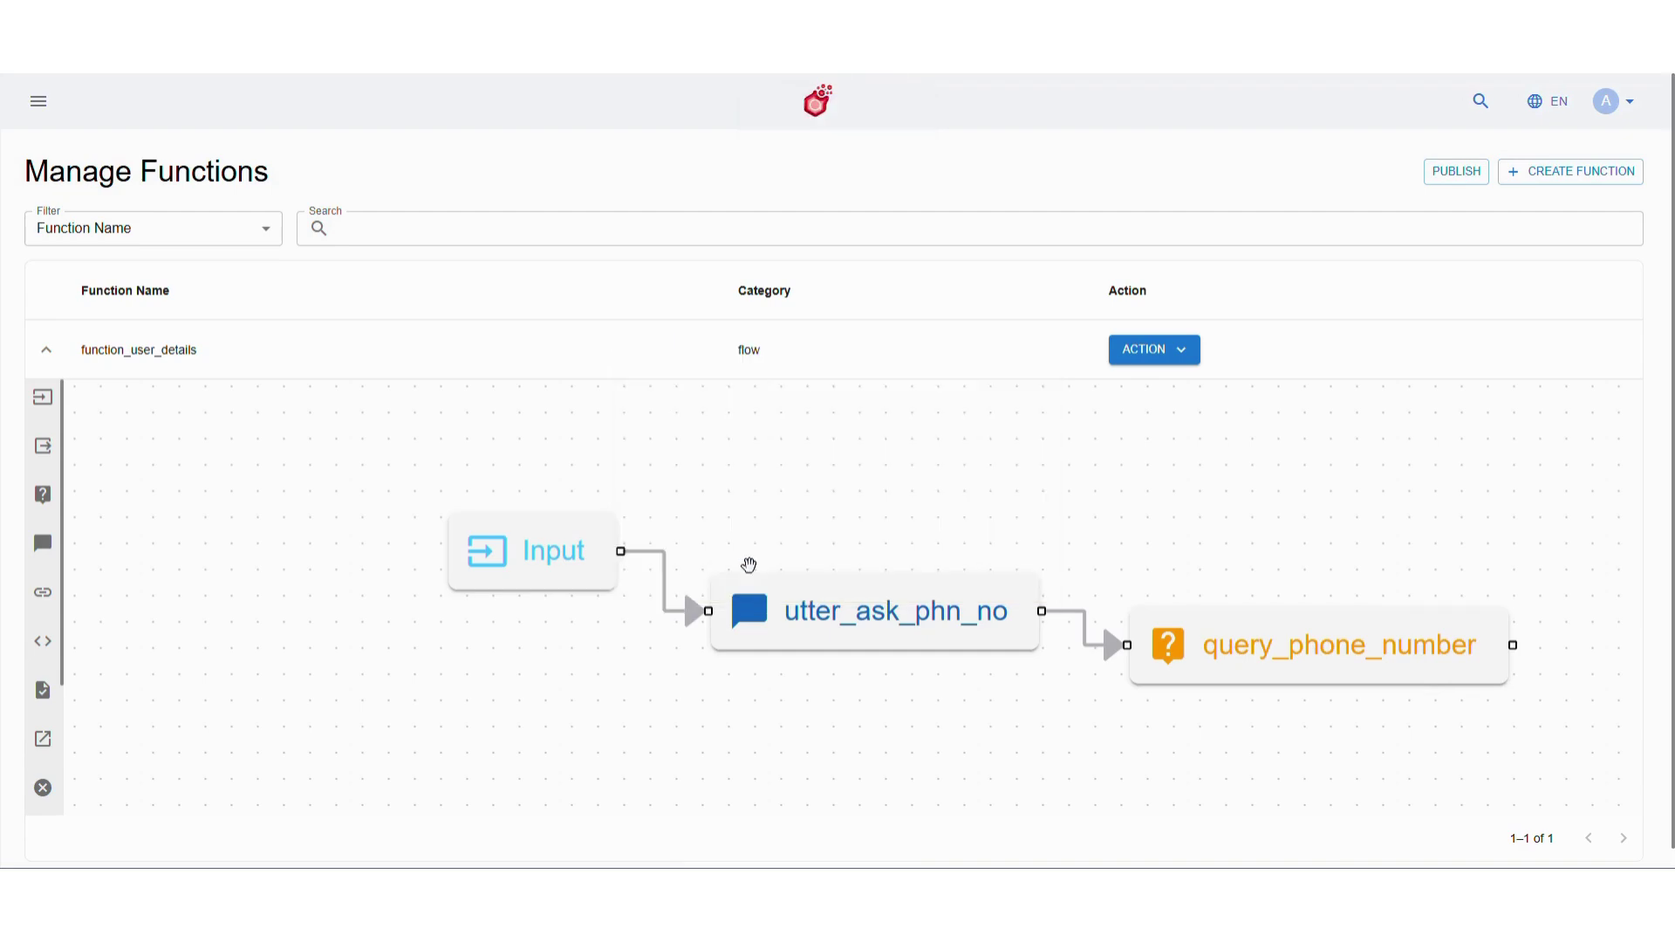
# Add an utter_ask_otp message node after query_phone_number and save it
pyautogui.moveTo(43, 543)
pyautogui.mouseDown()
pyautogui.moveTo(1125, 558)
pyautogui.moveTo(1334, 618)
pyautogui.moveTo(1332, 645)
pyautogui.mouseUp()
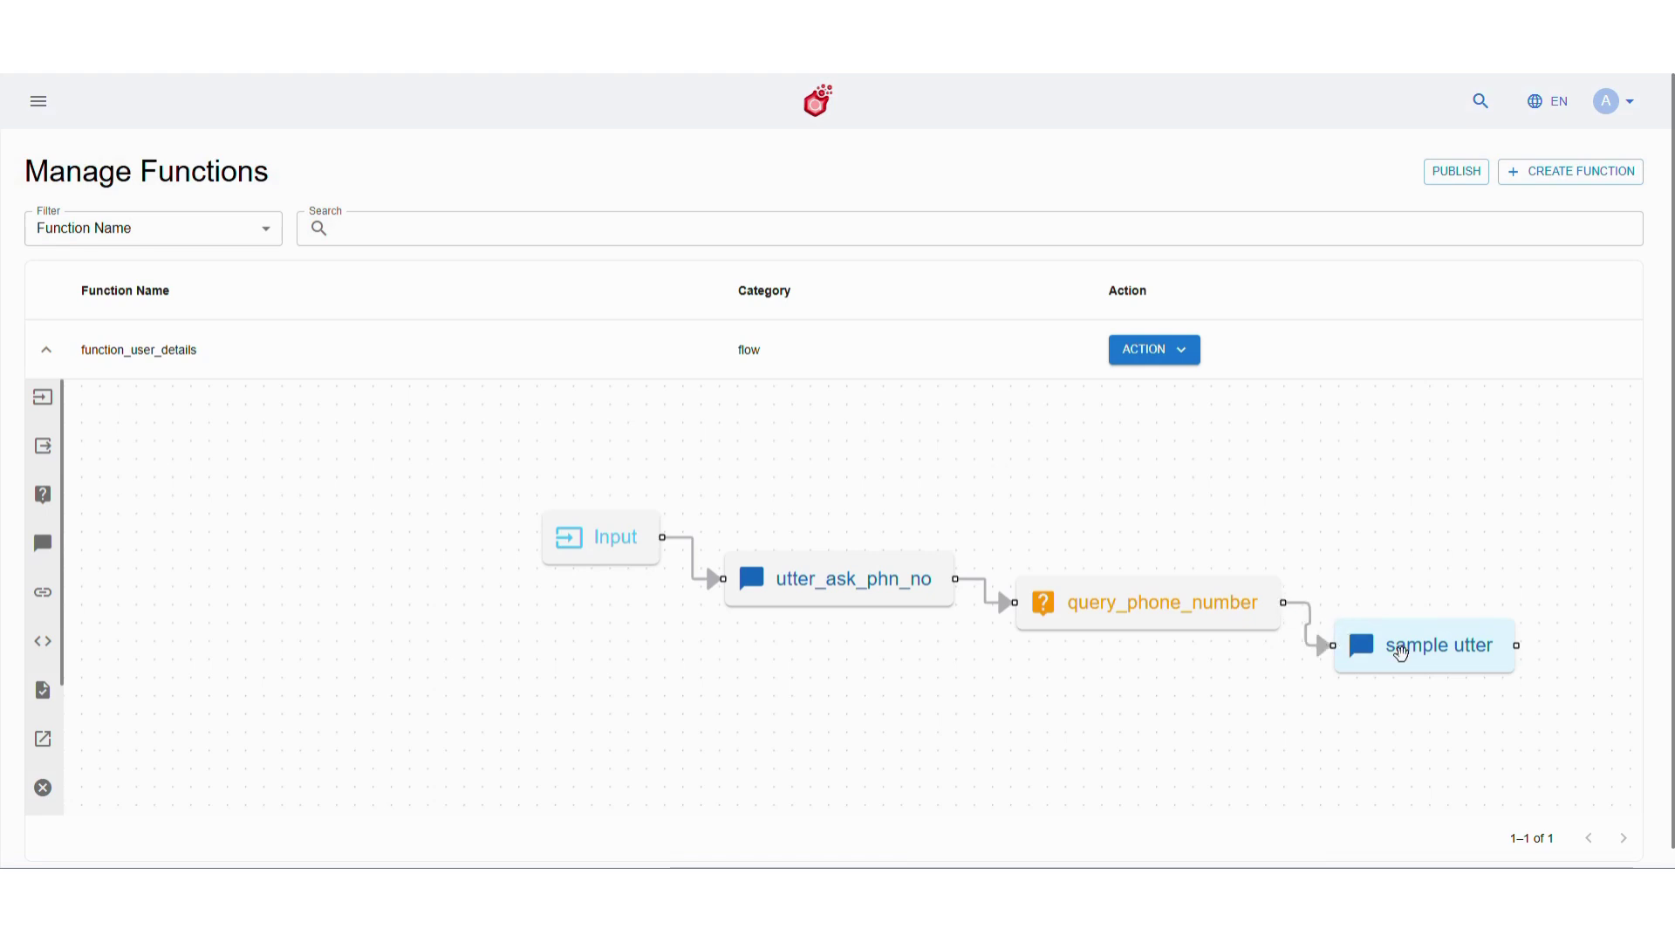
pyautogui.click(1394, 646)
pyautogui.write('utter')
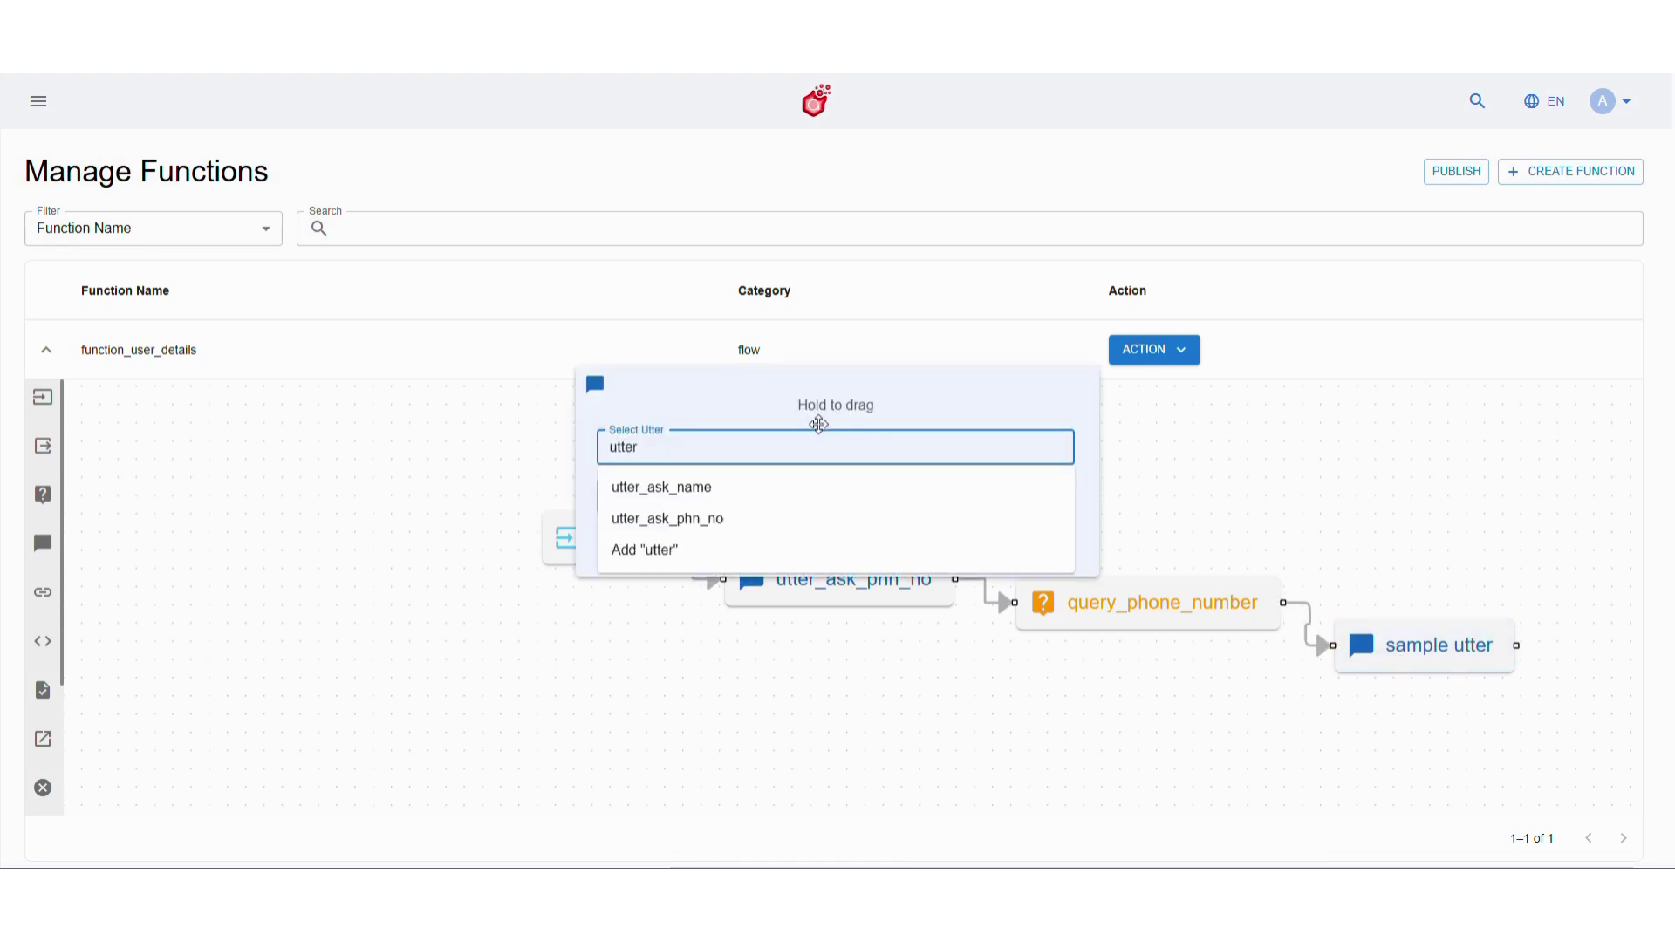
pyautogui.write('_ask_ot')
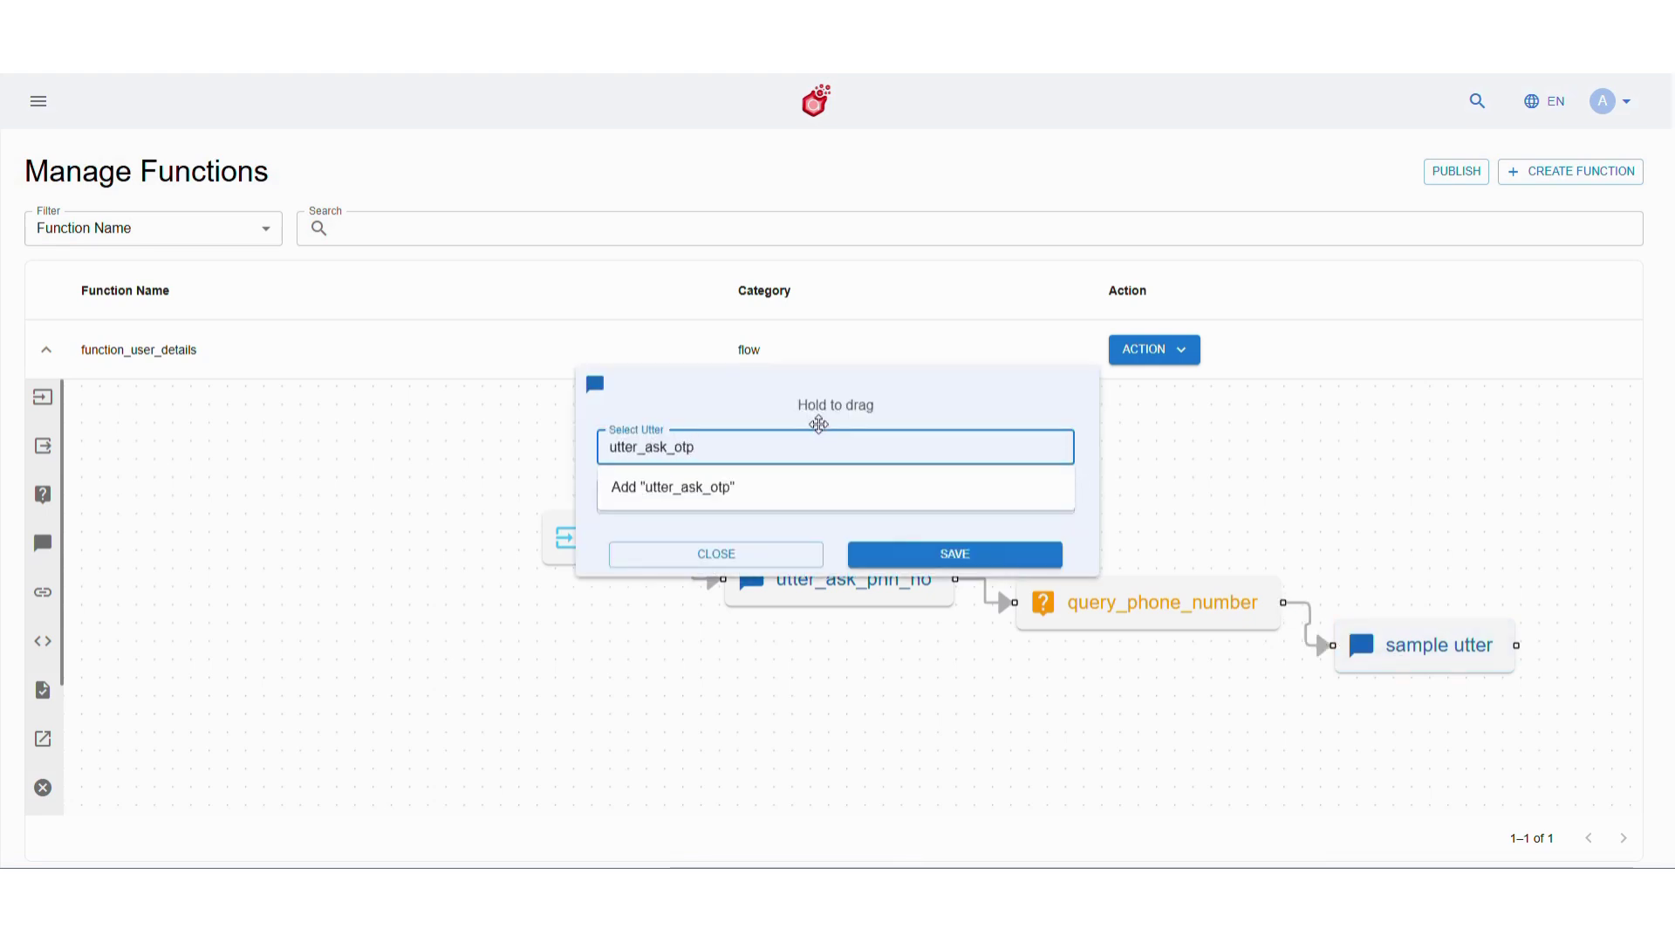
pyautogui.write('p')
pyautogui.click(812, 489)
pyautogui.click(904, 555)
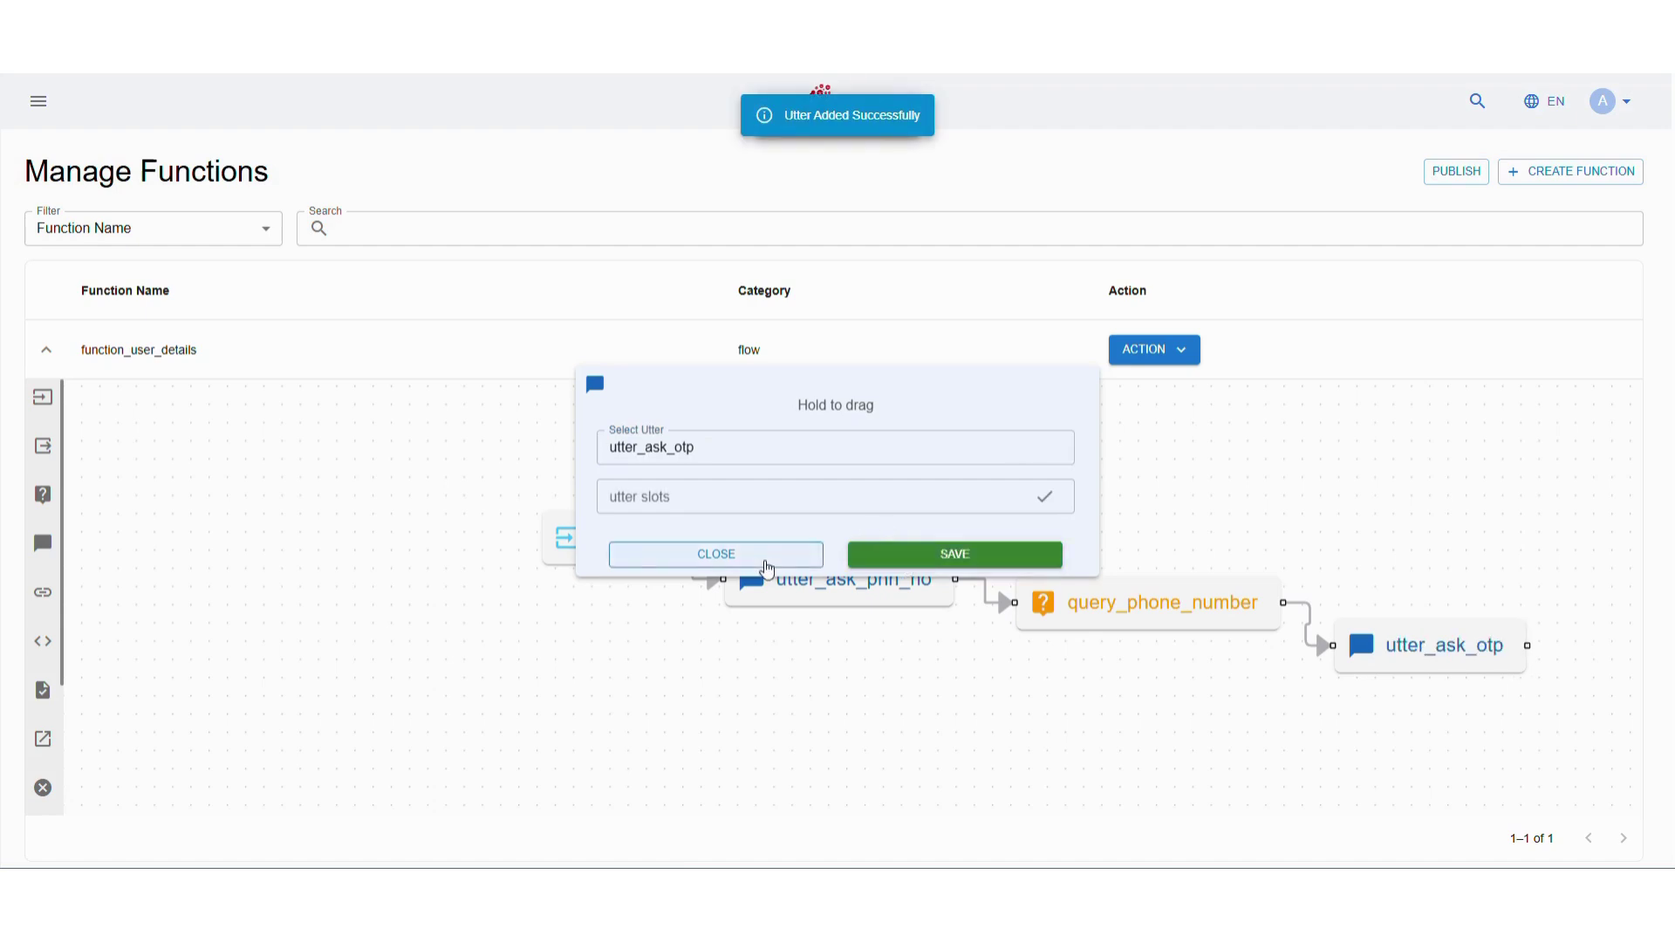
pyautogui.click(766, 558)
# Connect a query_otp question node after utter_ask_otp that stores slot_otp
pyautogui.moveTo(42, 495)
pyautogui.mouseDown()
pyautogui.moveTo(209, 499)
pyautogui.moveTo(1545, 715)
pyautogui.mouseUp()
pyautogui.moveTo(1527, 645); pyautogui.dragTo(1495, 739)
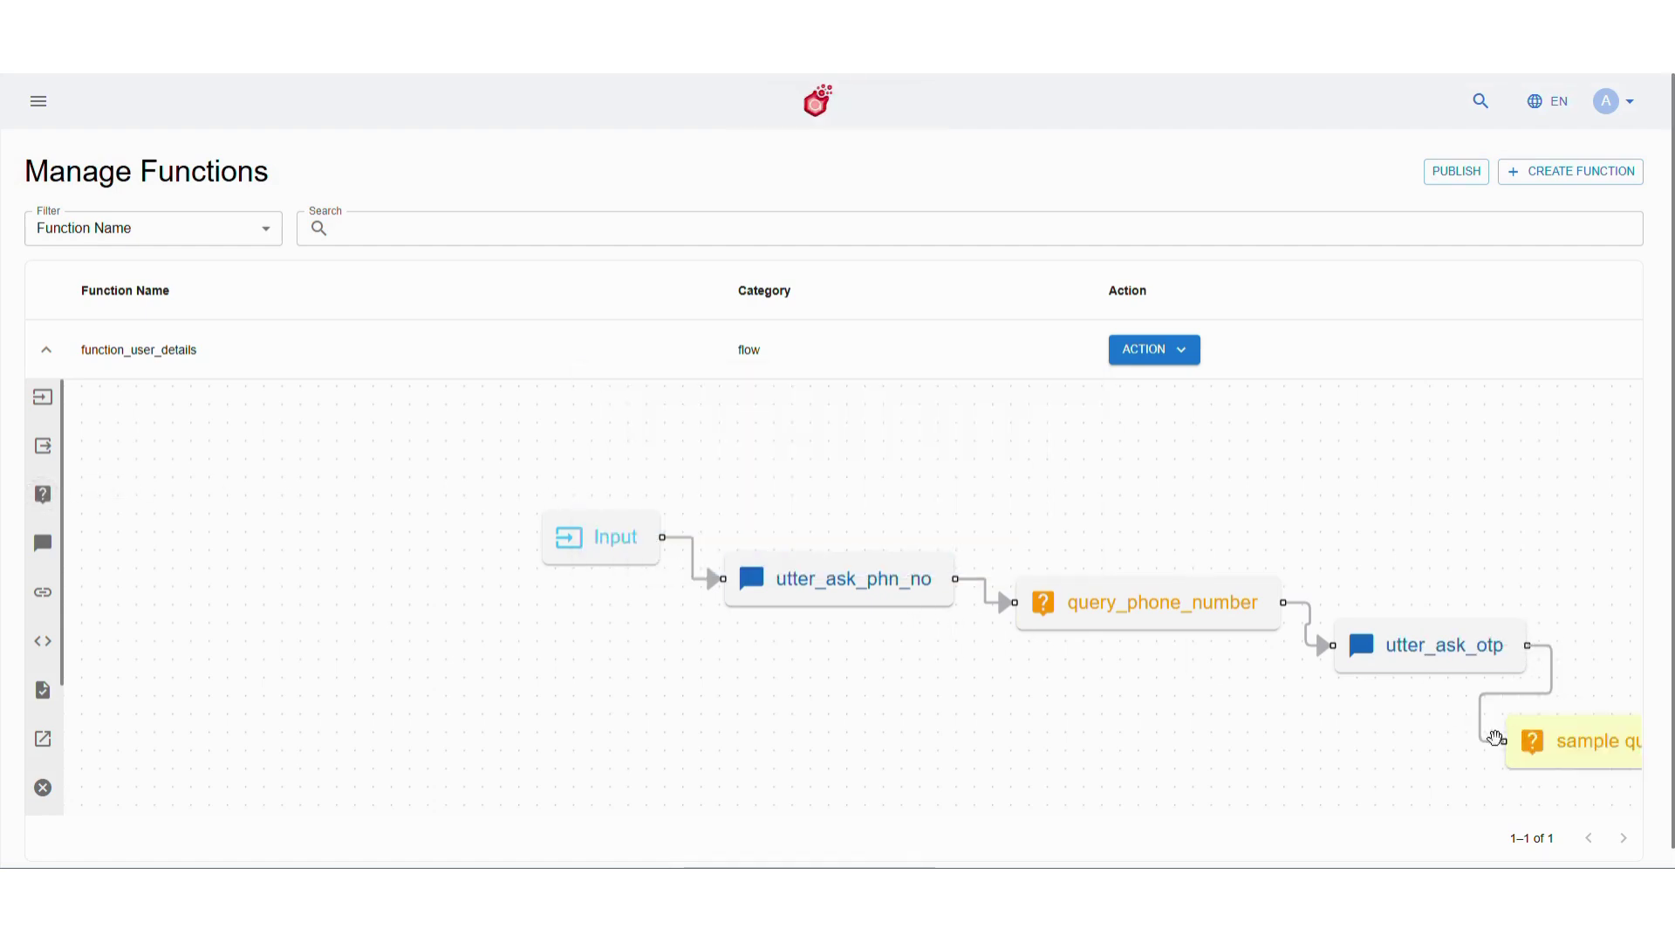
pyautogui.moveTo(1332, 718); pyautogui.dragTo(908, 672)
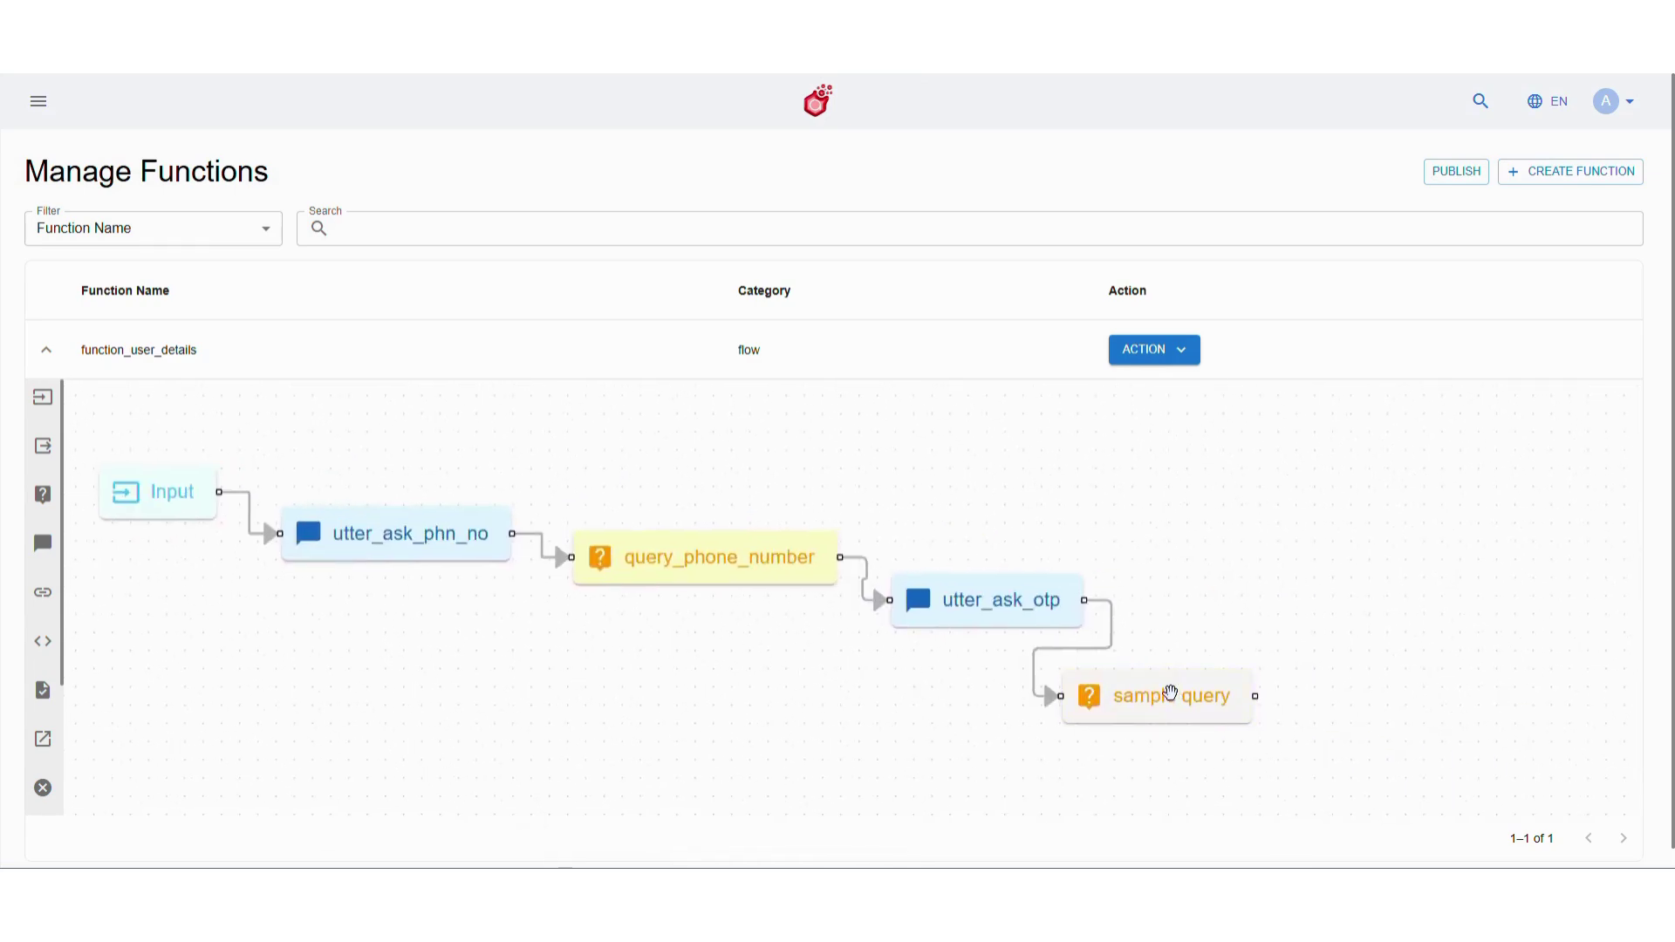
pyautogui.doubleClick(1104, 698)
pyautogui.click(798, 411)
pyautogui.write('query_otp')
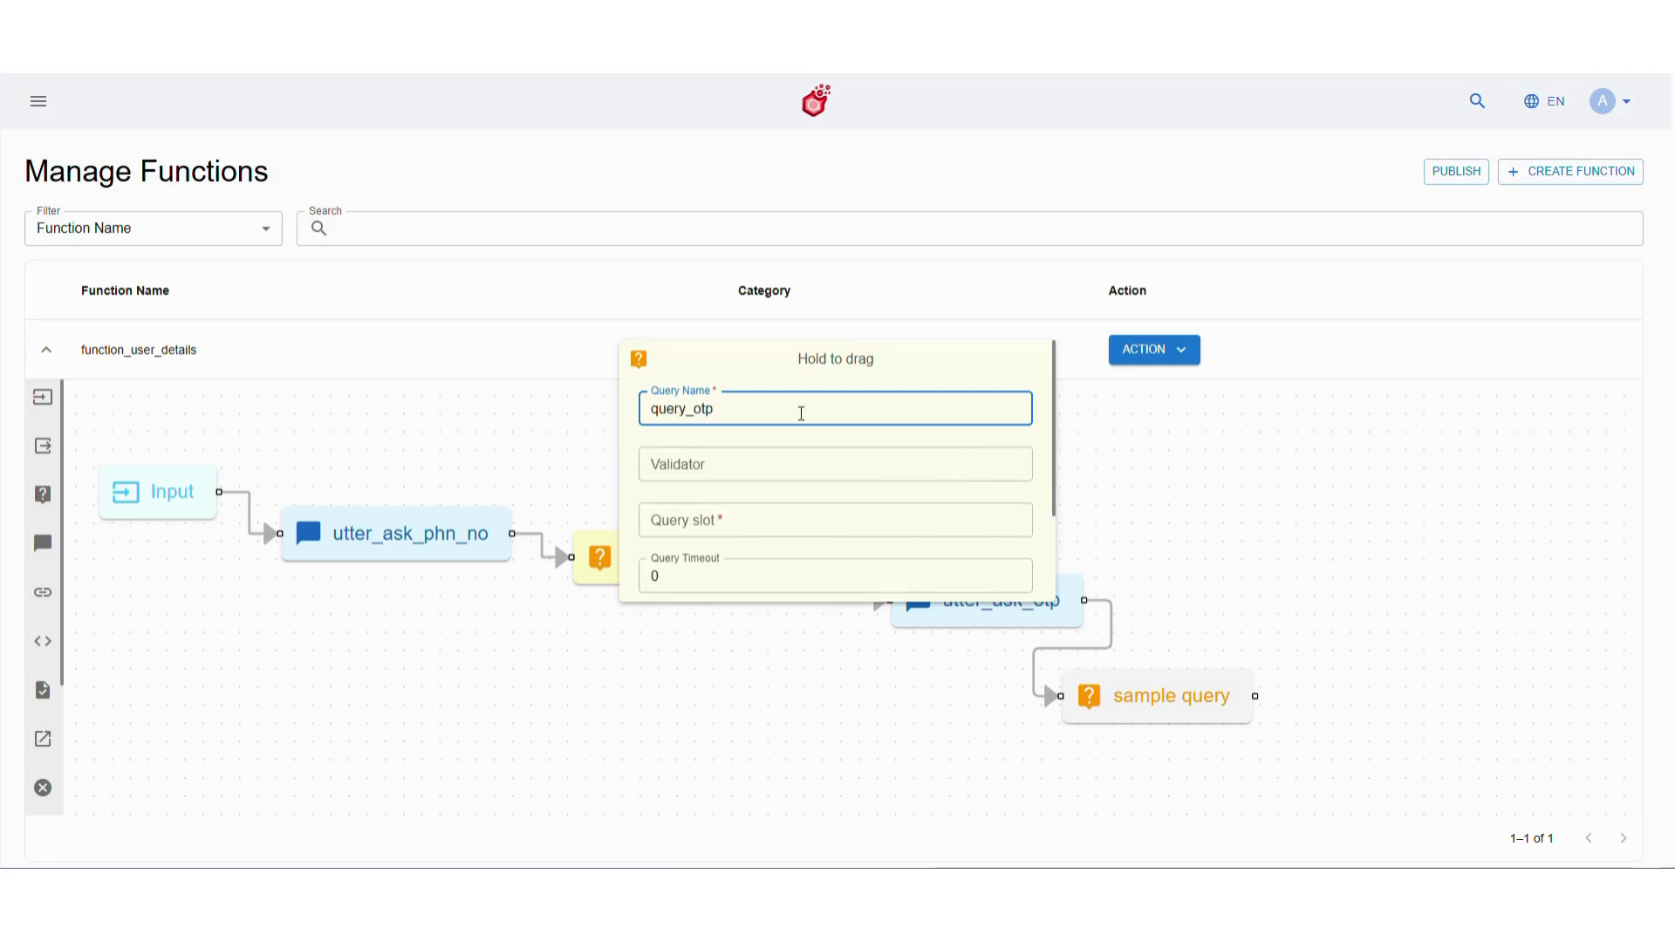
pyautogui.click(783, 525)
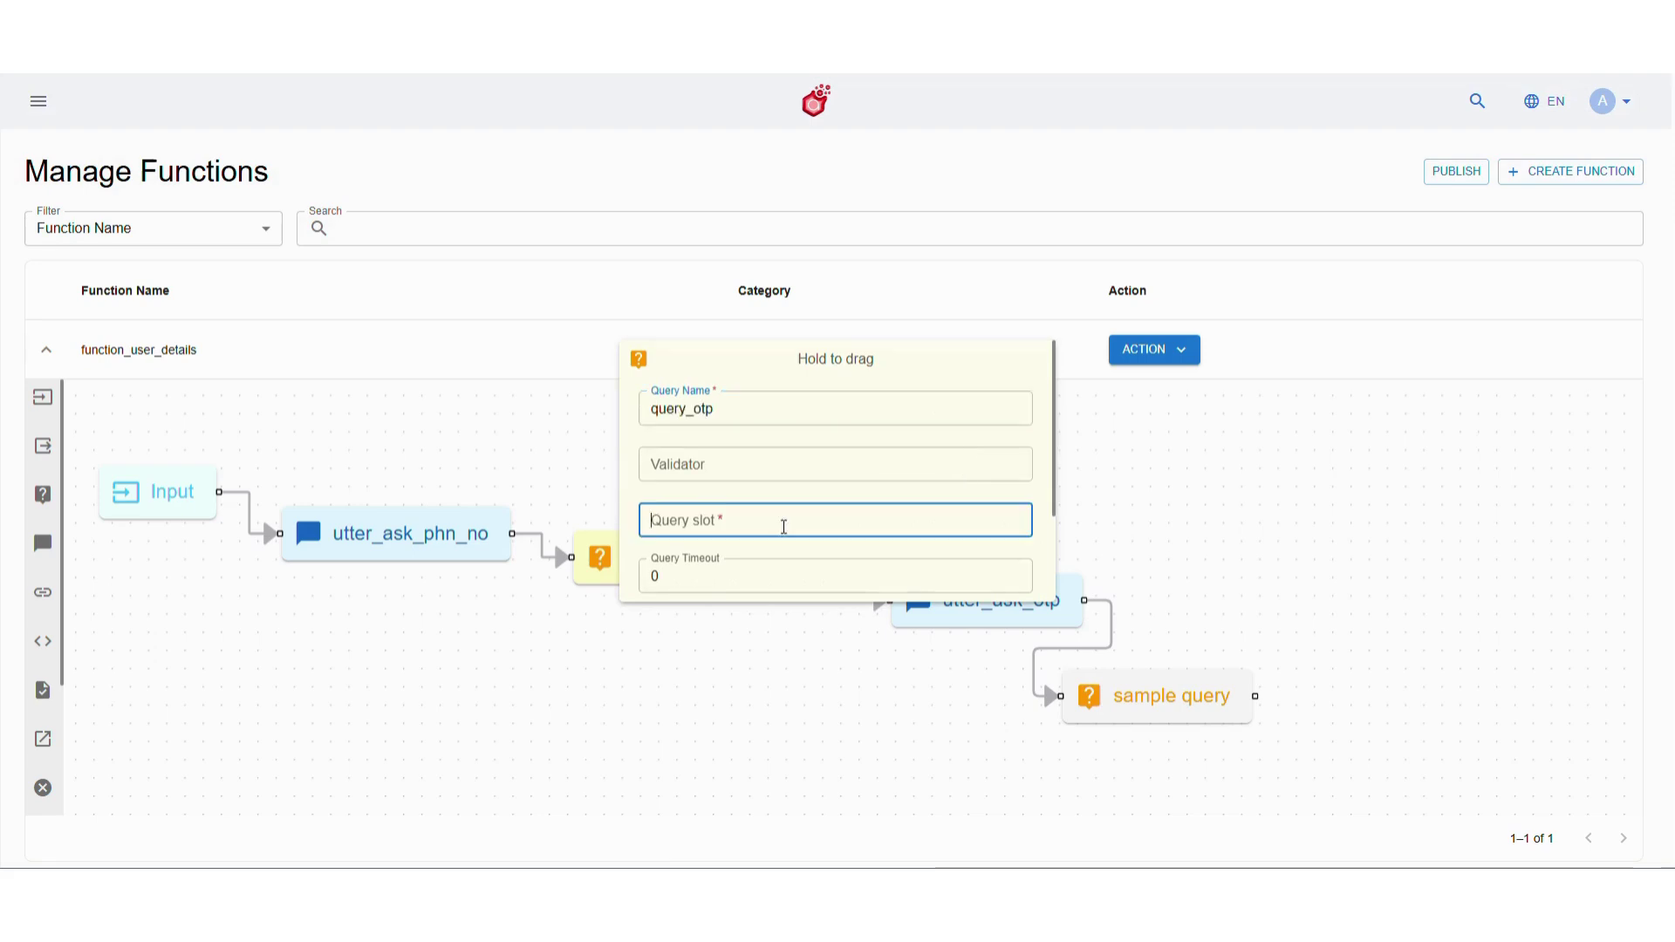
pyautogui.write('slot_otp')
pyautogui.scroll(-2, 783, 526)
pyautogui.click(935, 558)
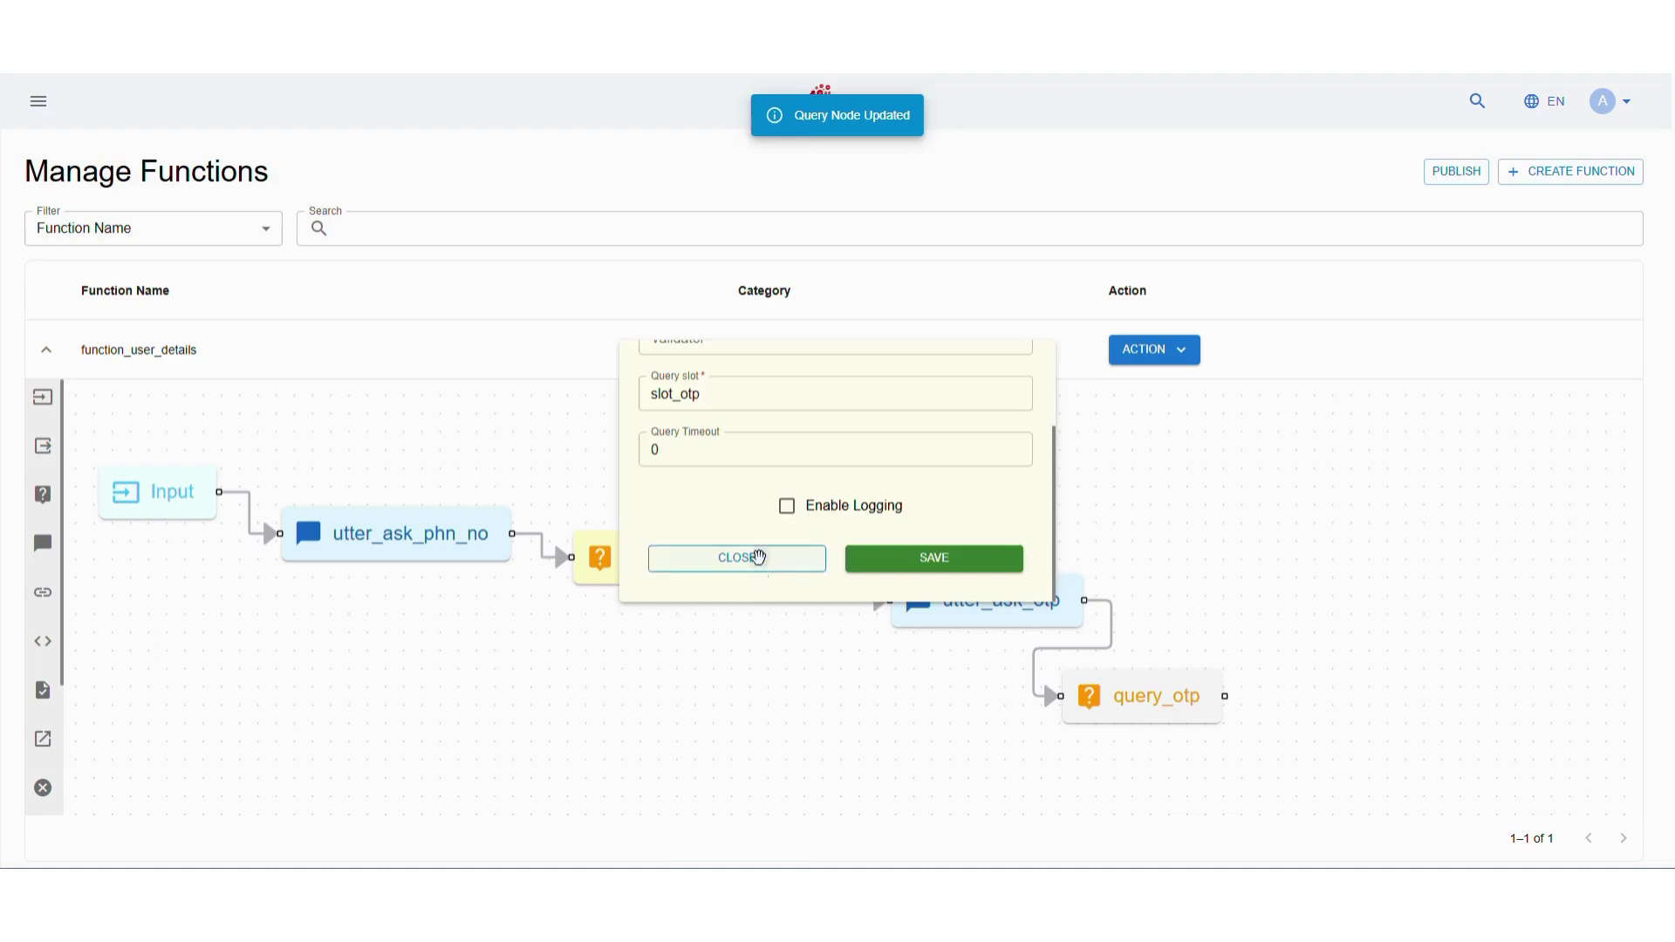
pyautogui.click(758, 556)
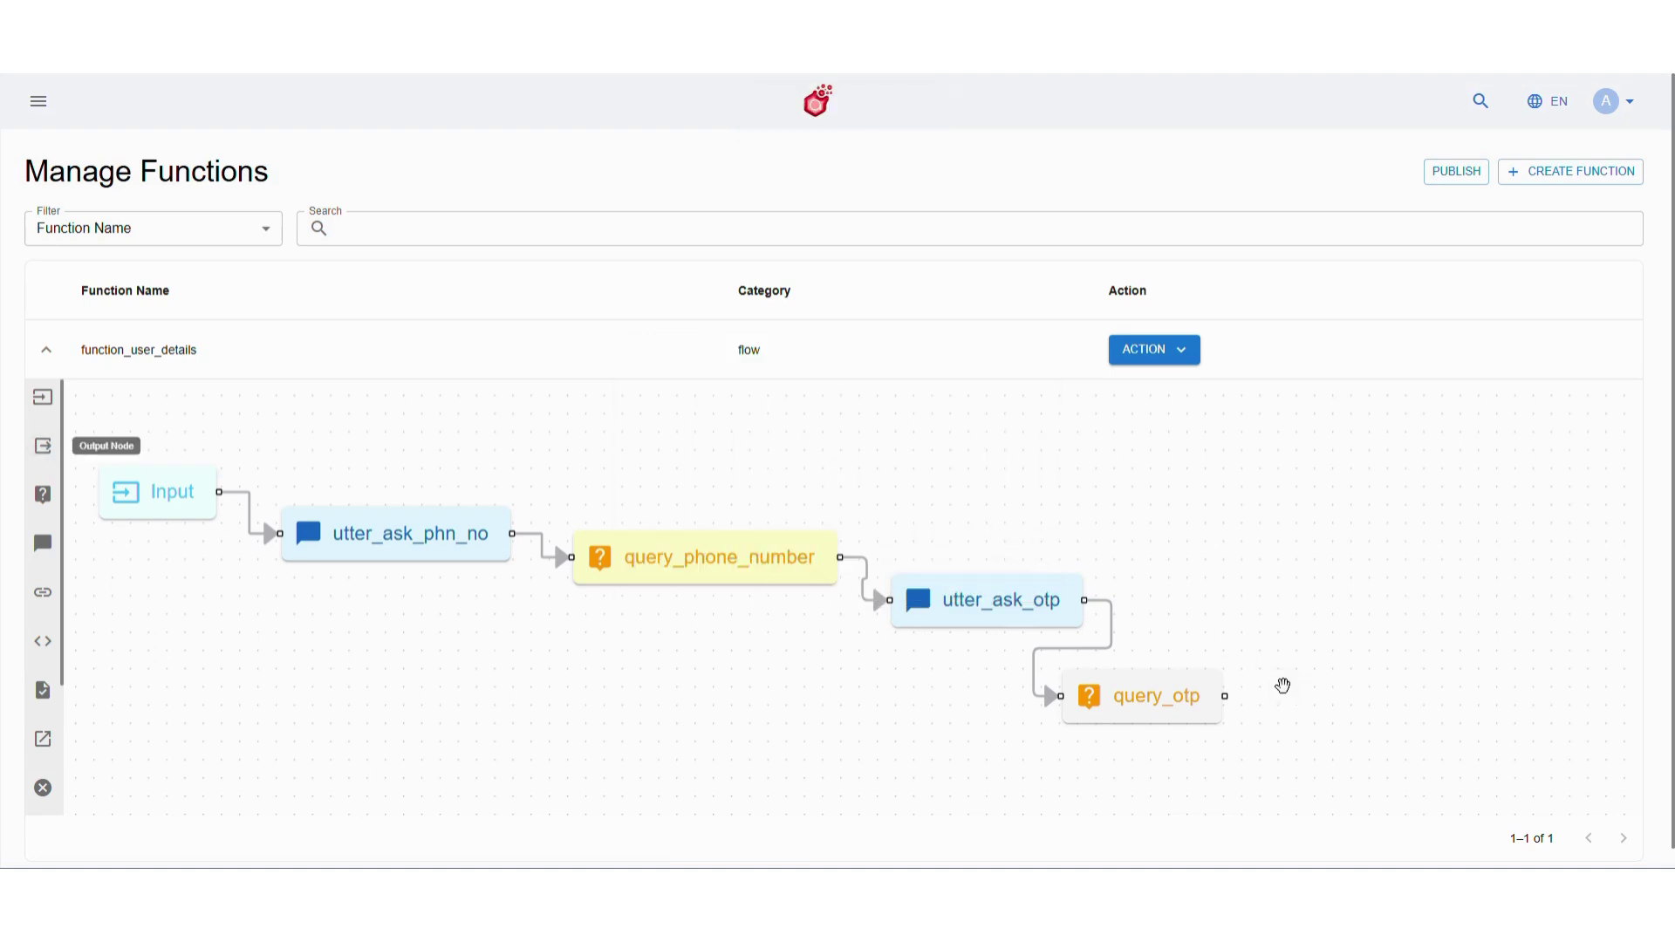
# End the flow with an Output node and deploy function_user_details
pyautogui.moveTo(1282, 686); pyautogui.dragTo(1278, 711)
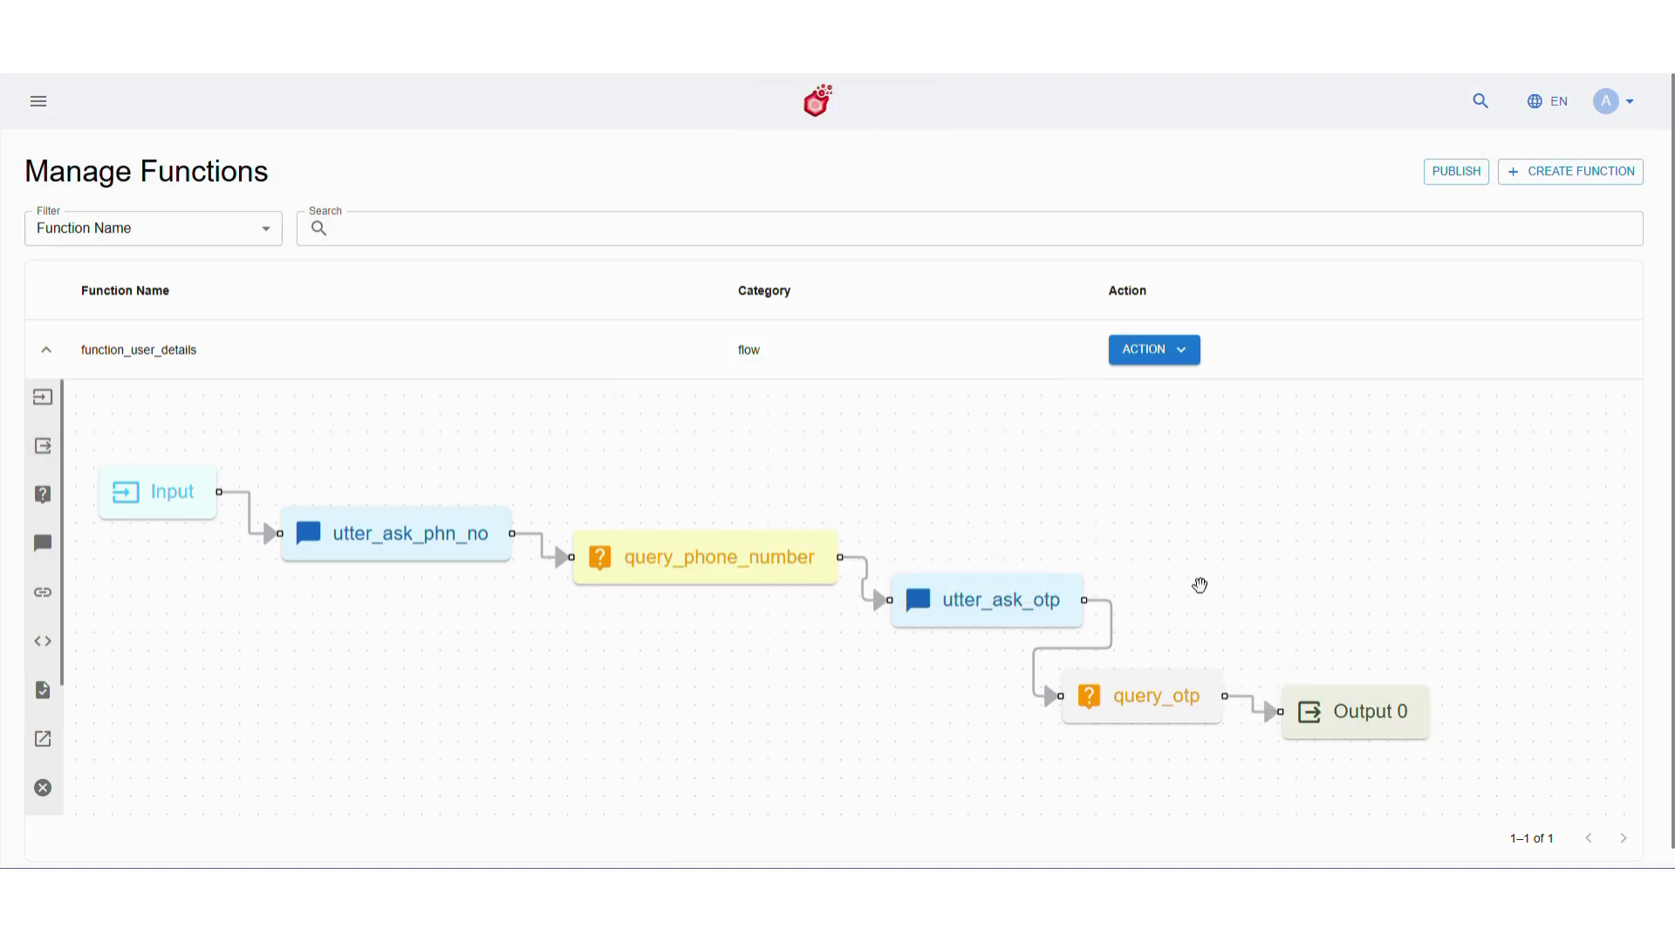
pyautogui.click(1160, 356)
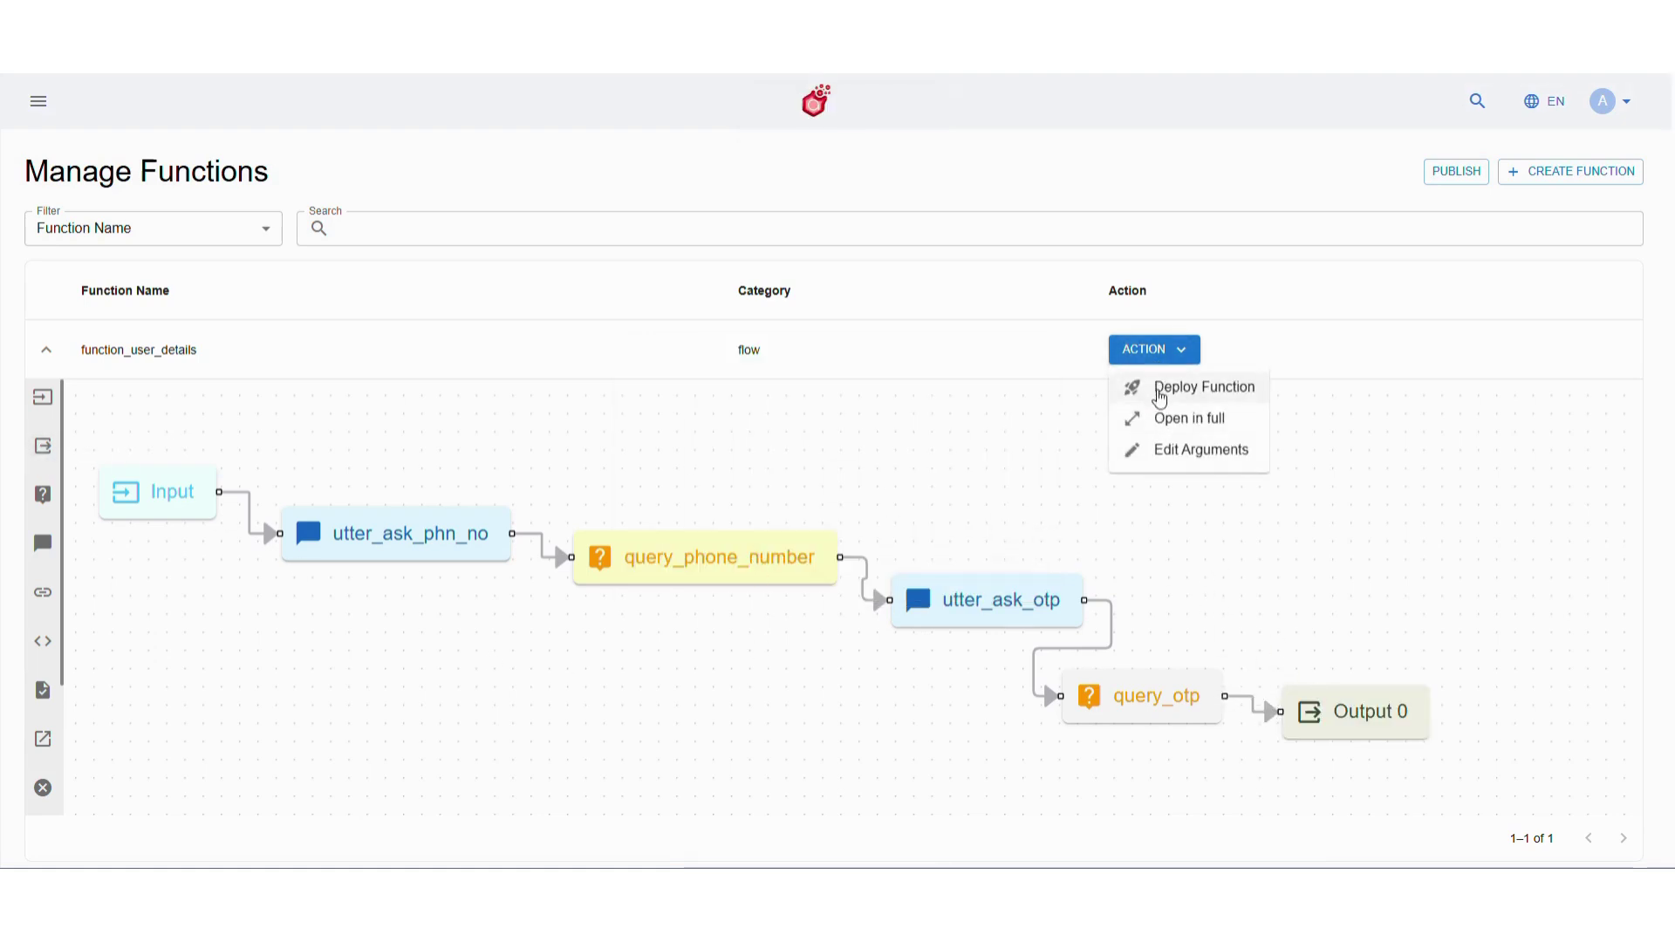
pyautogui.click(1159, 393)
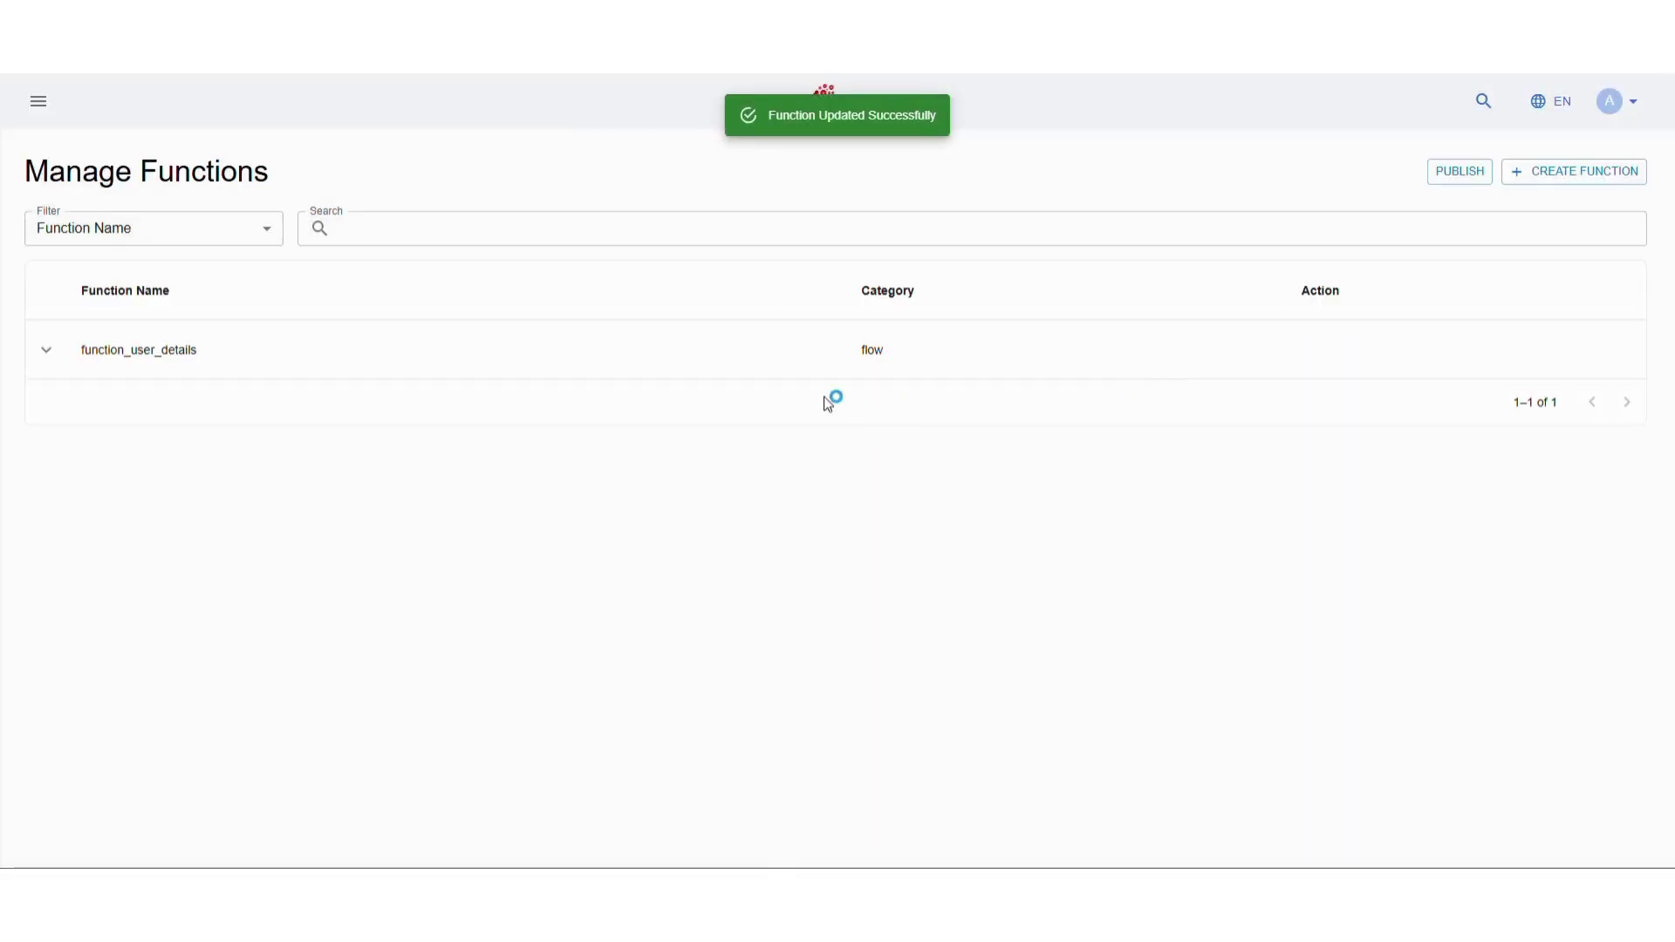
# Go to Studio > Fulfilment > Validators and start a new validator
pyautogui.click(38, 103)
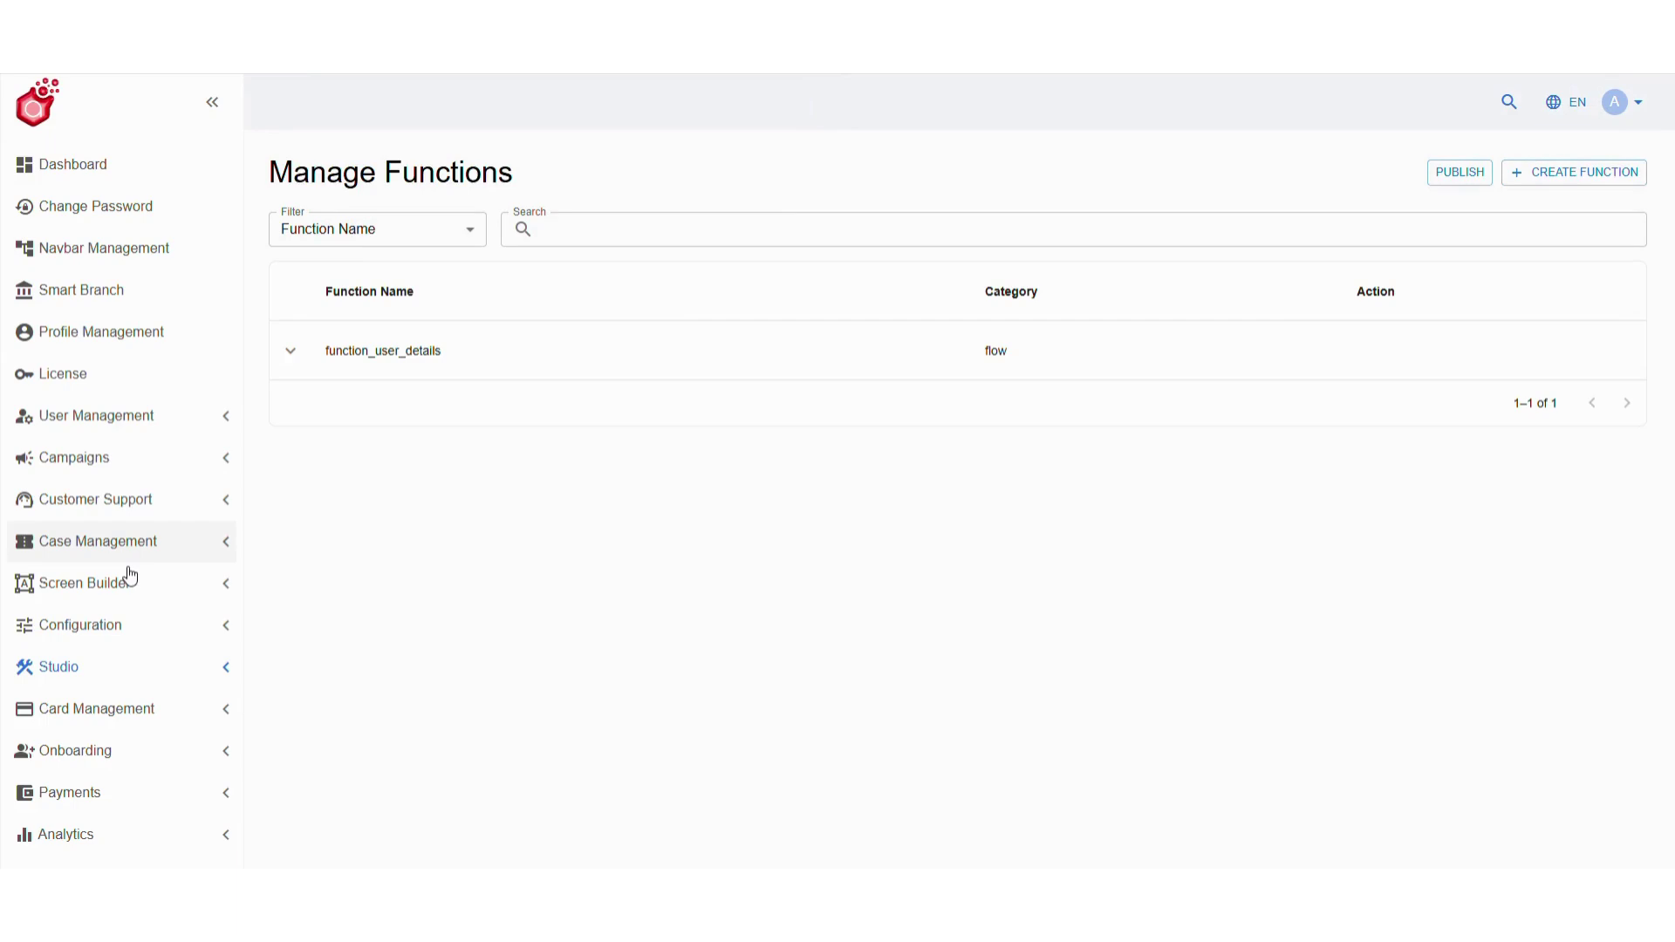
pyautogui.click(145, 666)
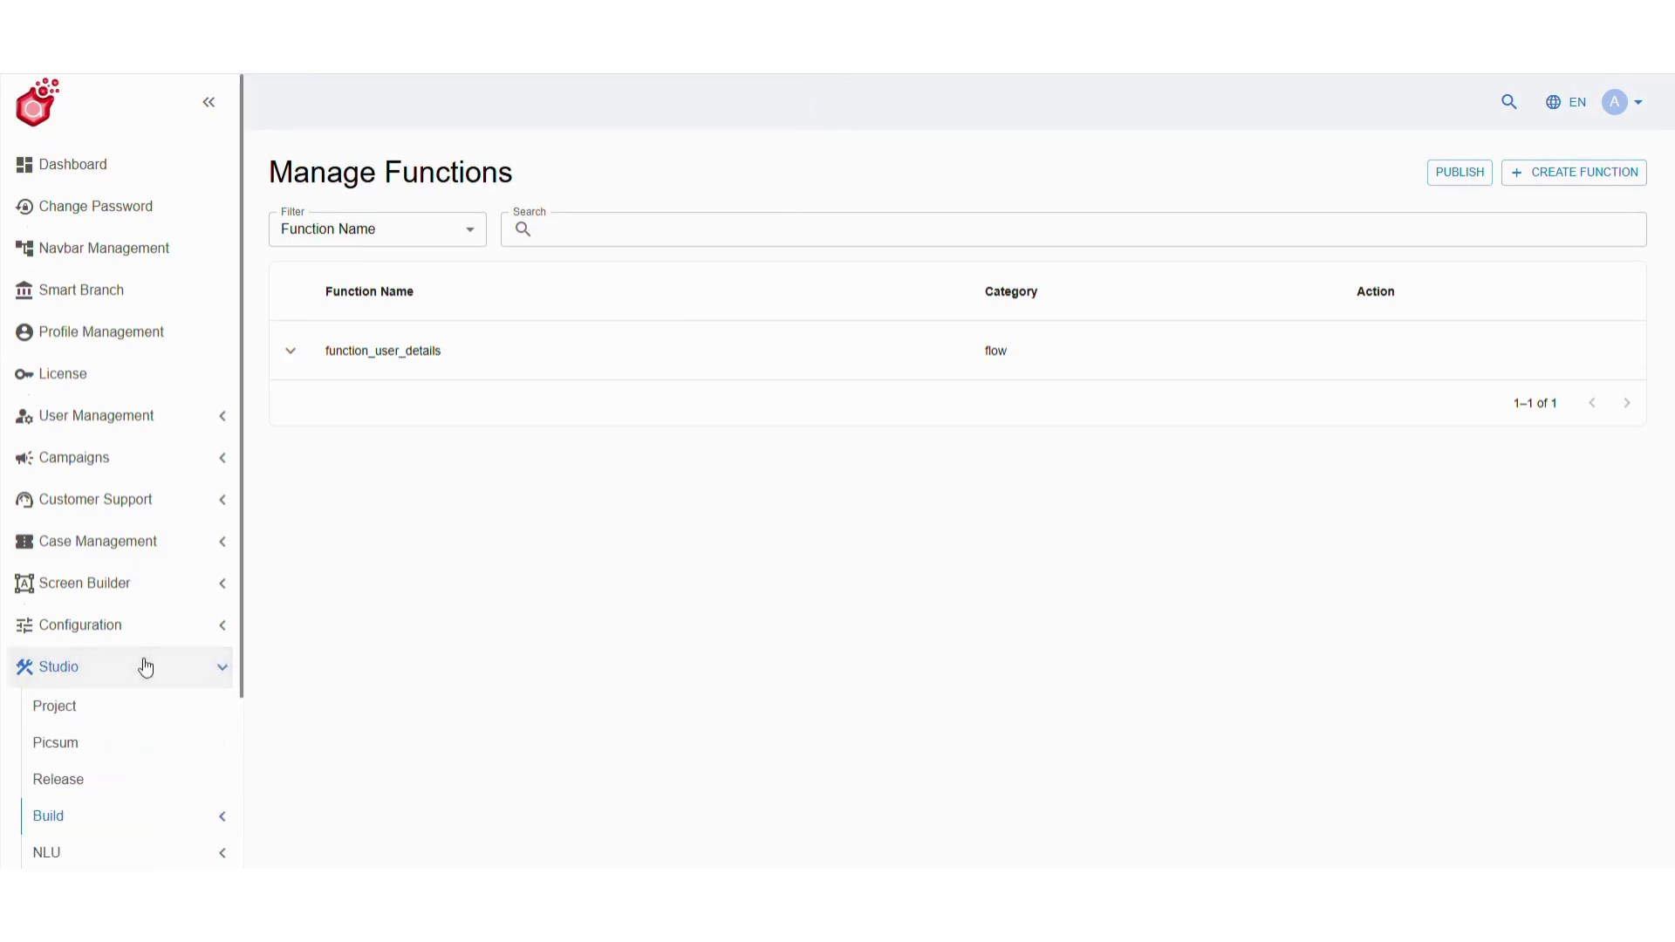
pyautogui.scroll(-2, 144, 666)
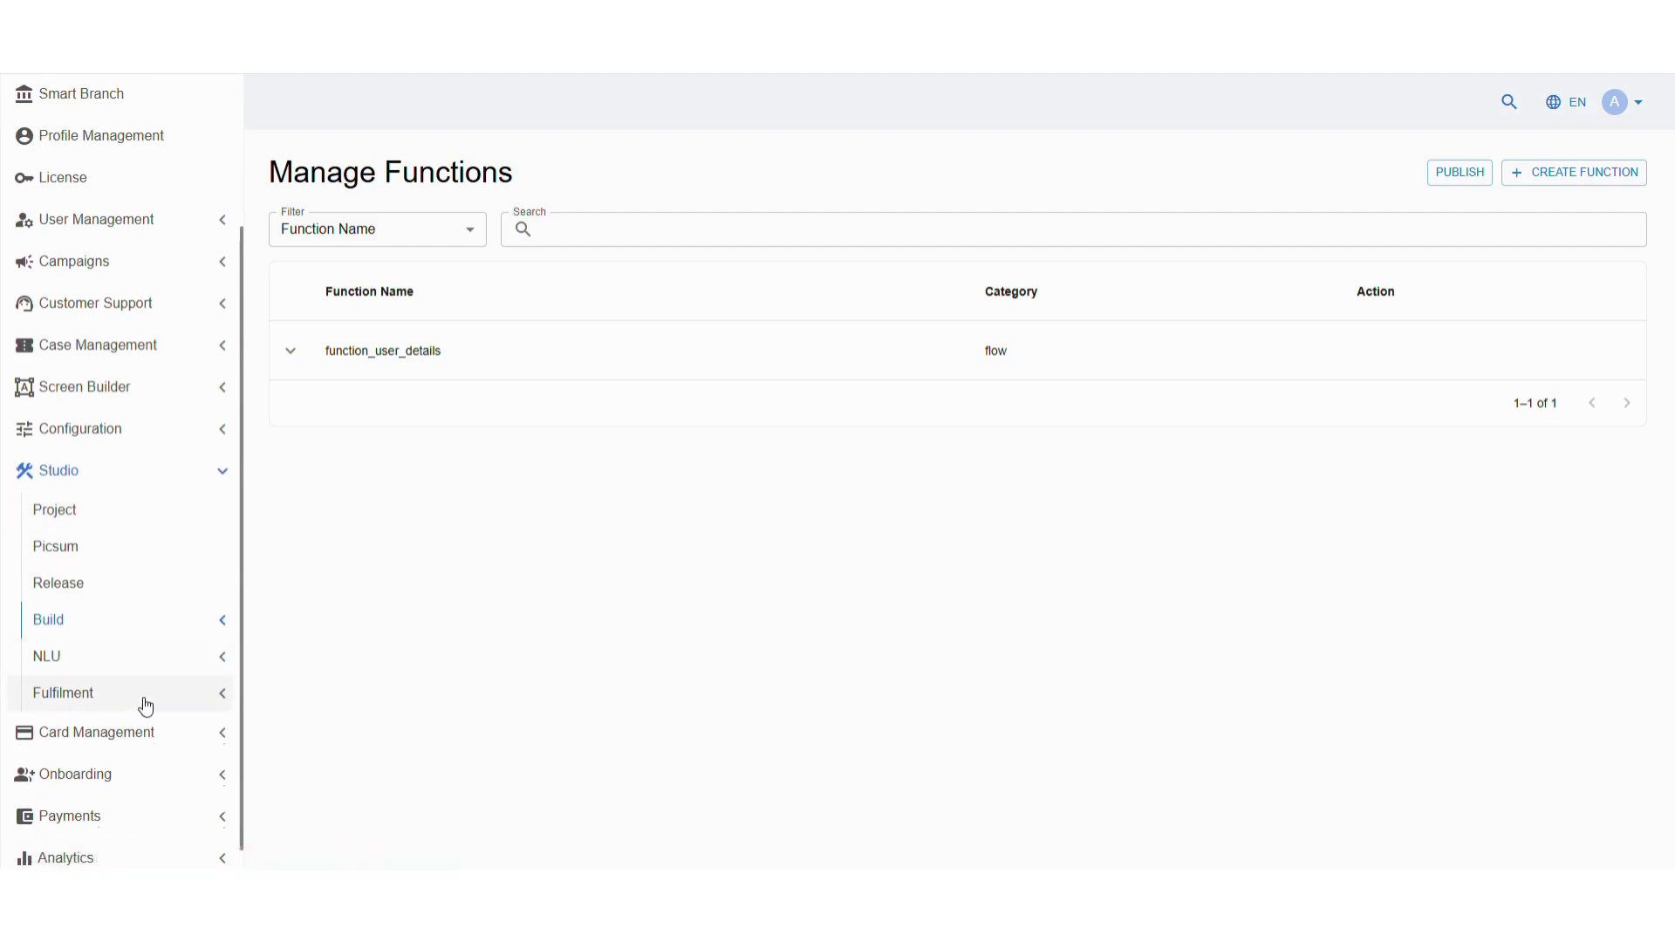
pyautogui.click(145, 705)
pyautogui.scroll(-2, 142, 703)
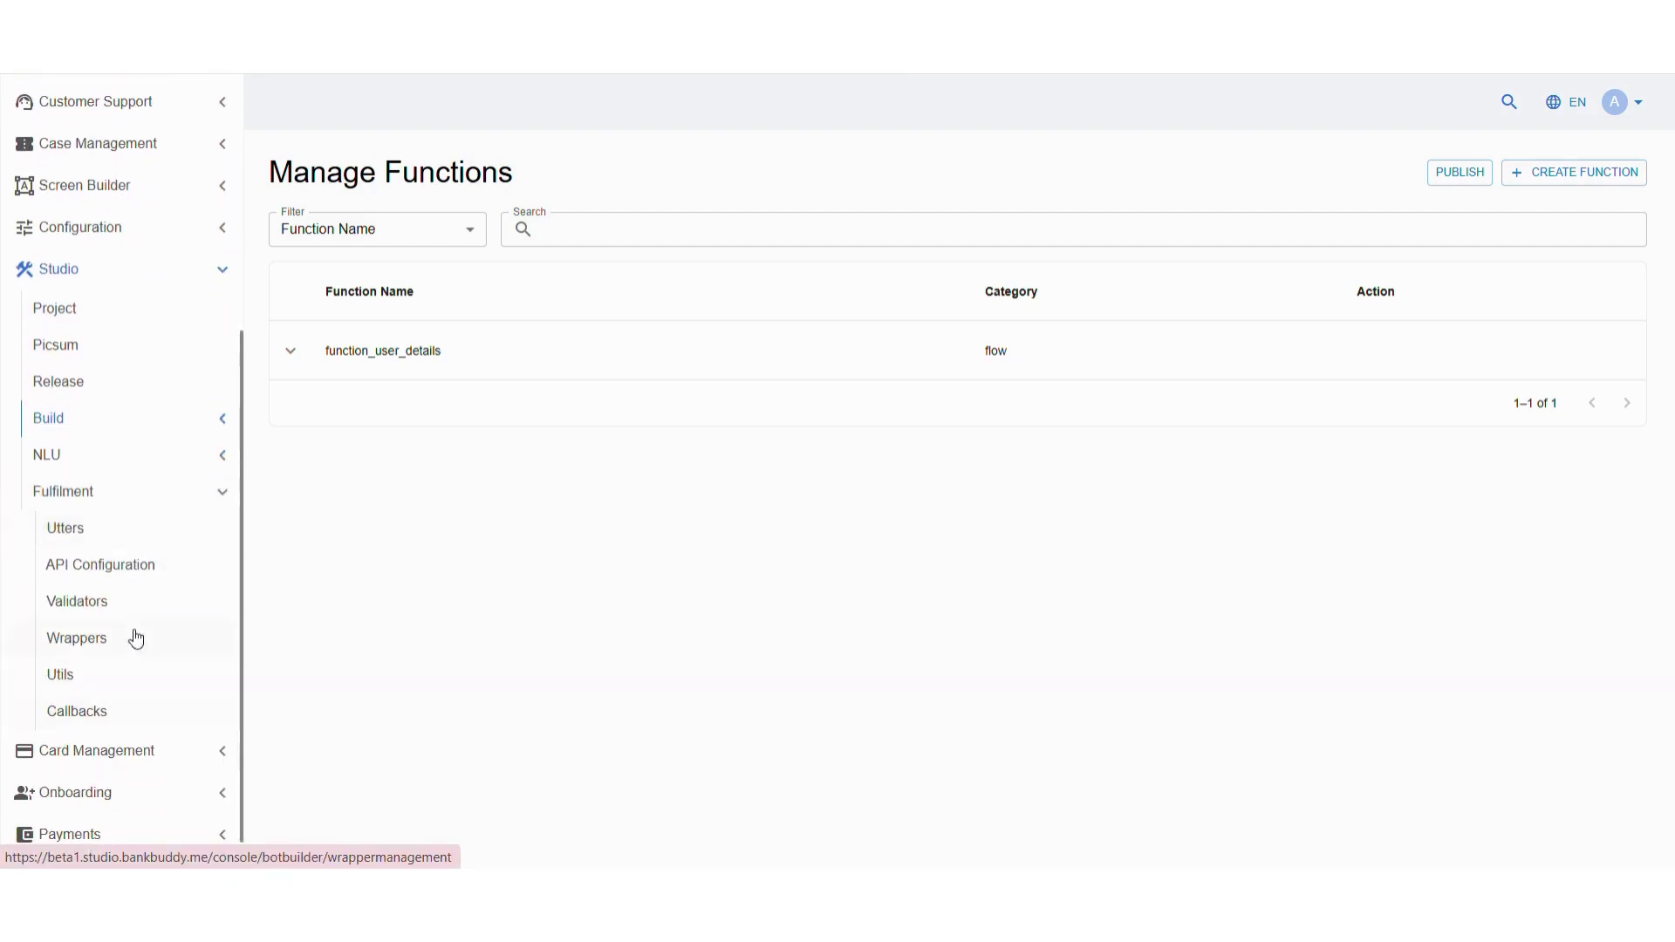
pyautogui.click(129, 603)
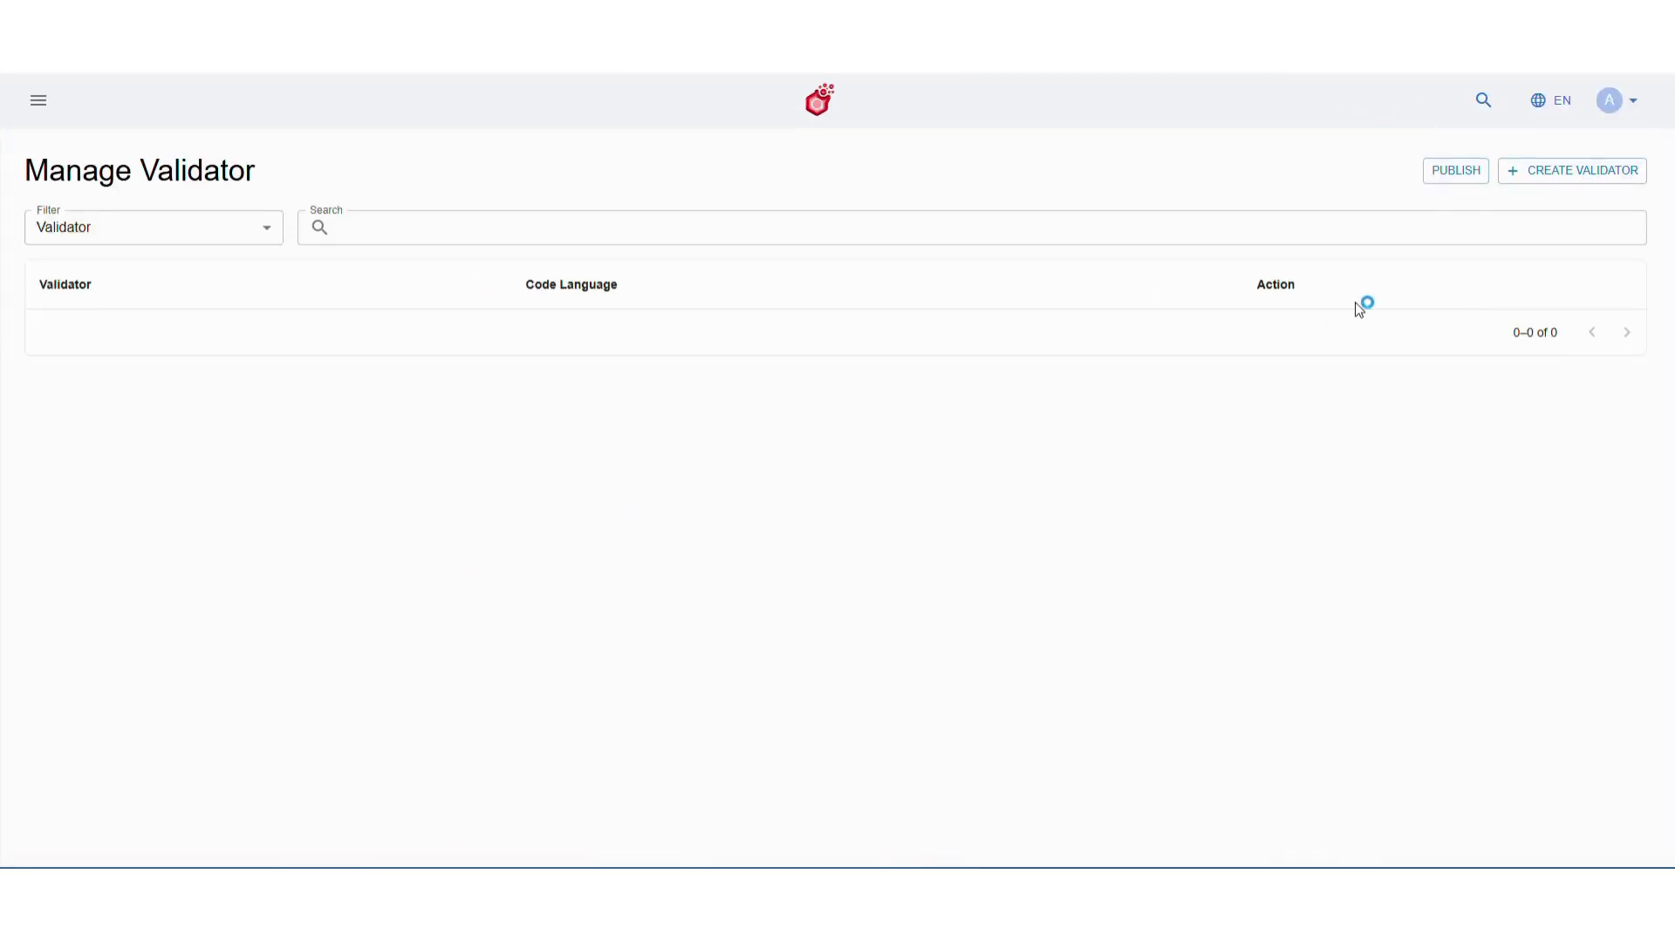
pyautogui.click(1593, 173)
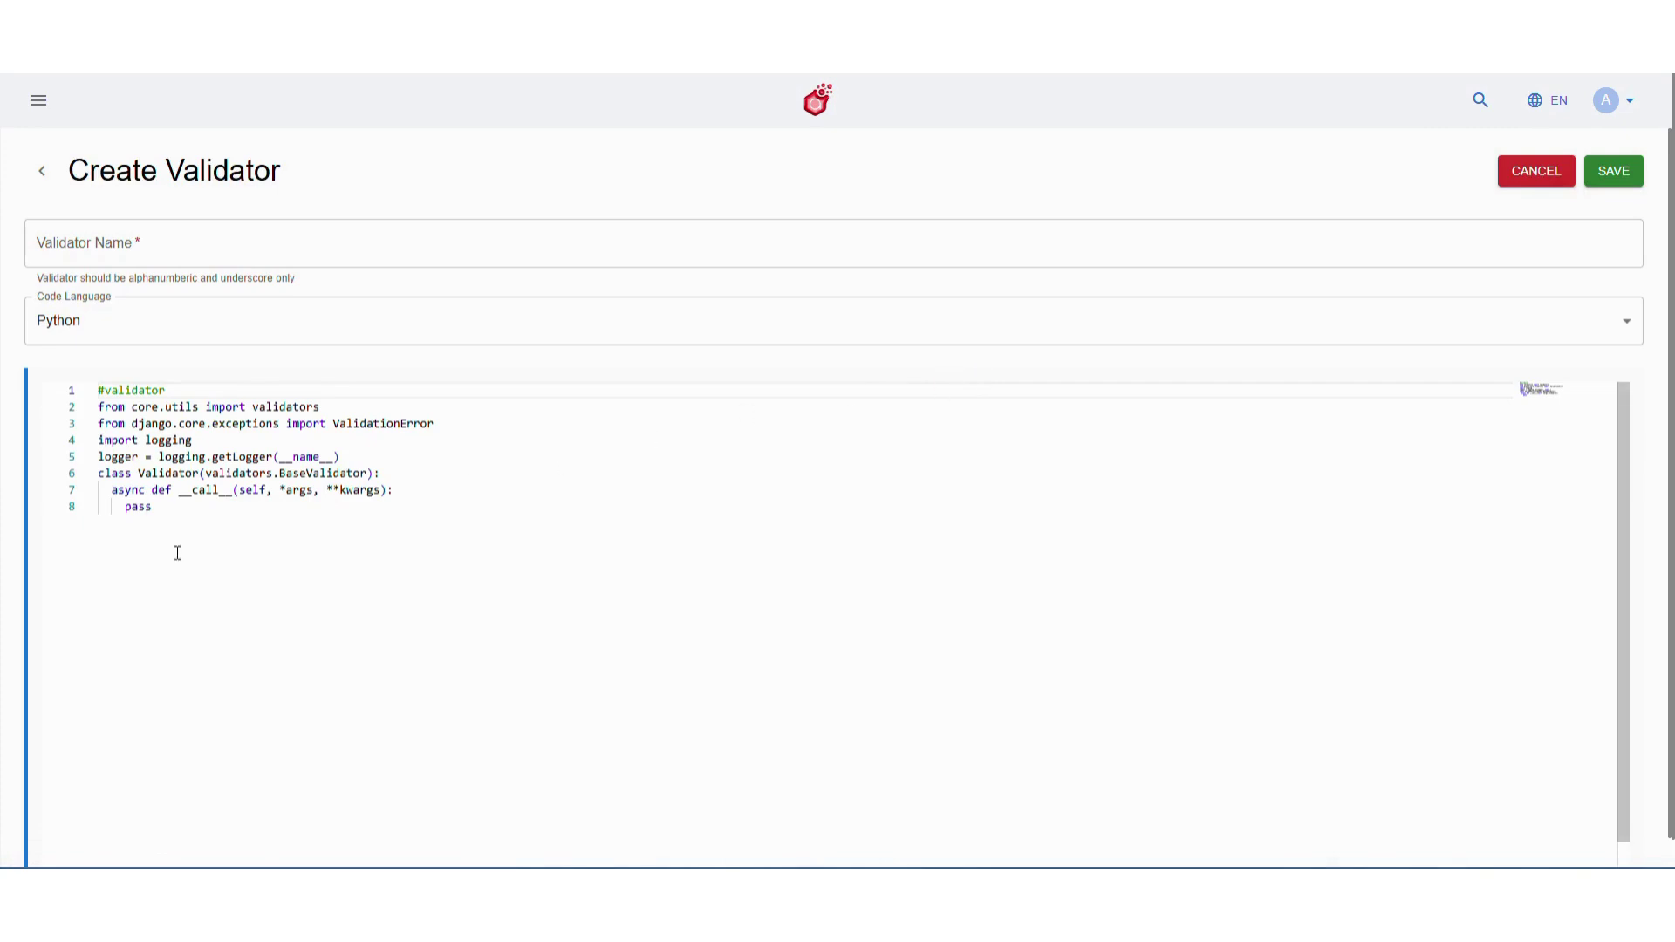
# Replace the template with pasted phone-number regex code, name it validator_phone_number, and save
pyautogui.moveTo(175, 515); pyautogui.dragTo(98, 390)
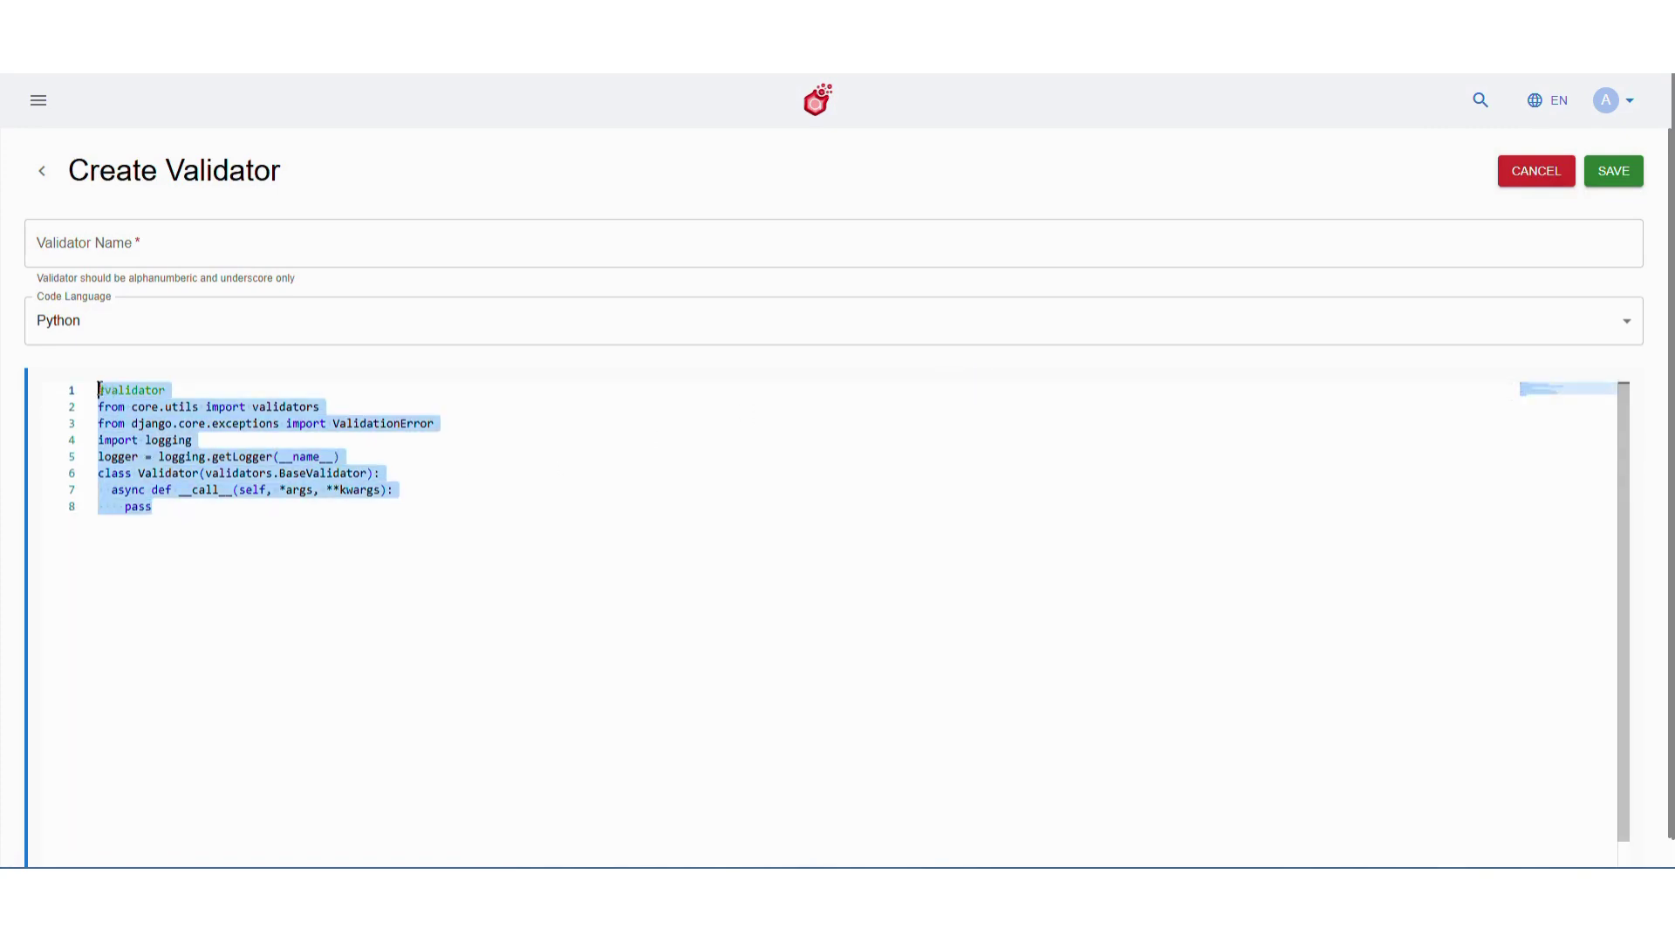
pyautogui.press('BackSpace')
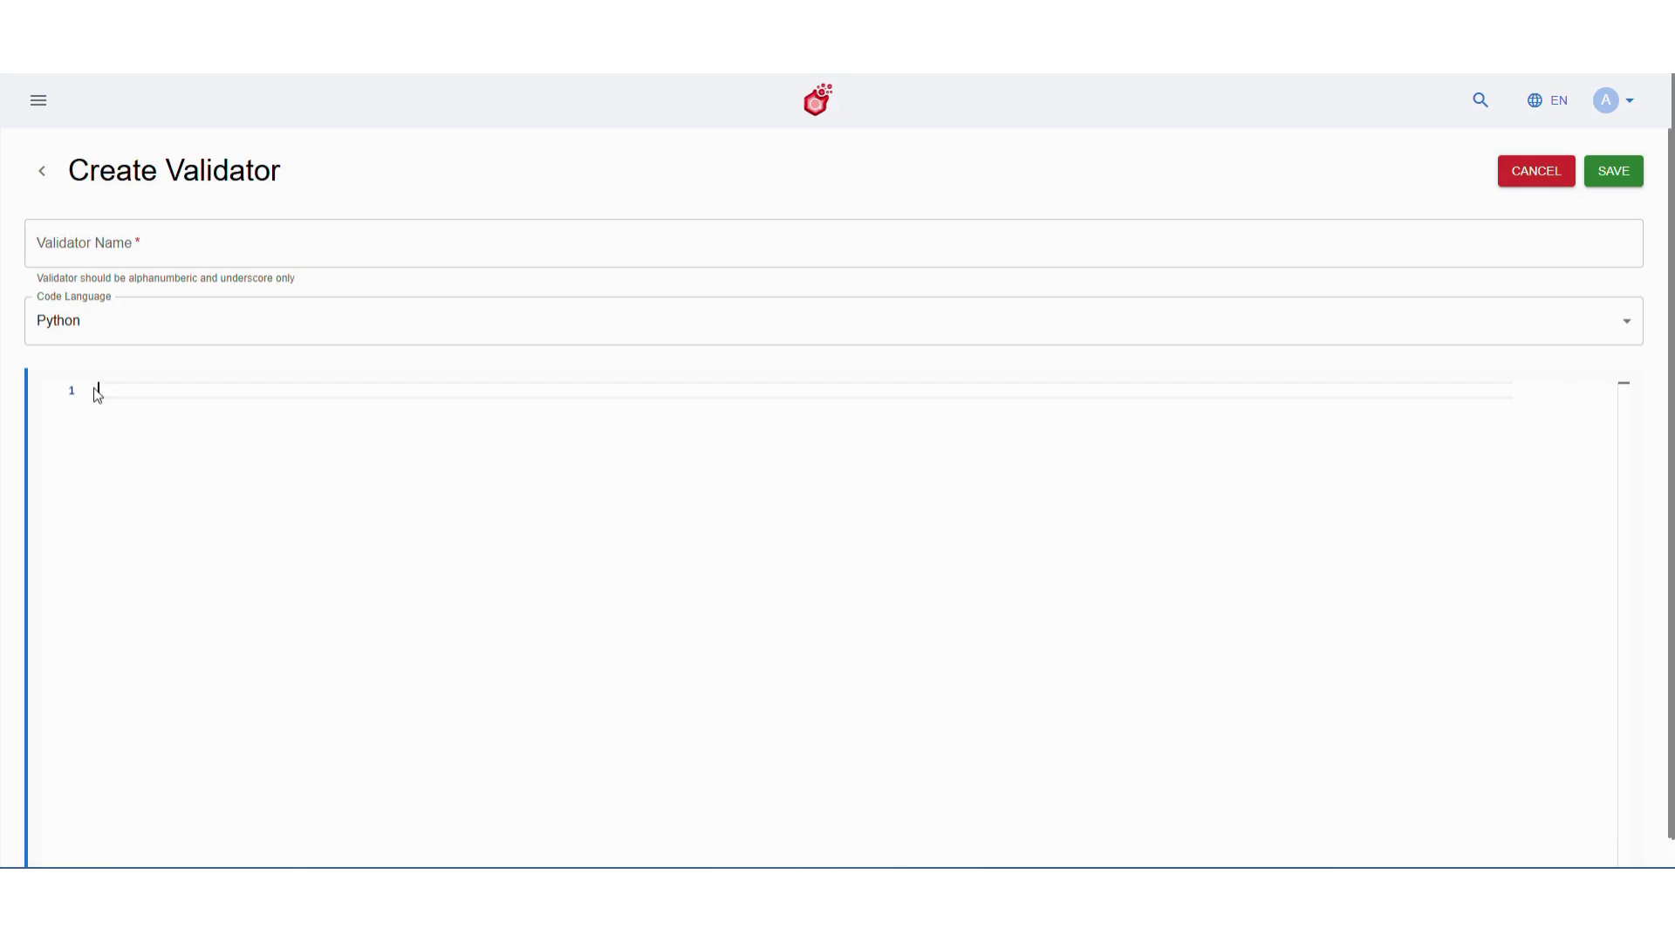
pyautogui.hotkey('ctrl', 'v')
pyautogui.click(182, 245)
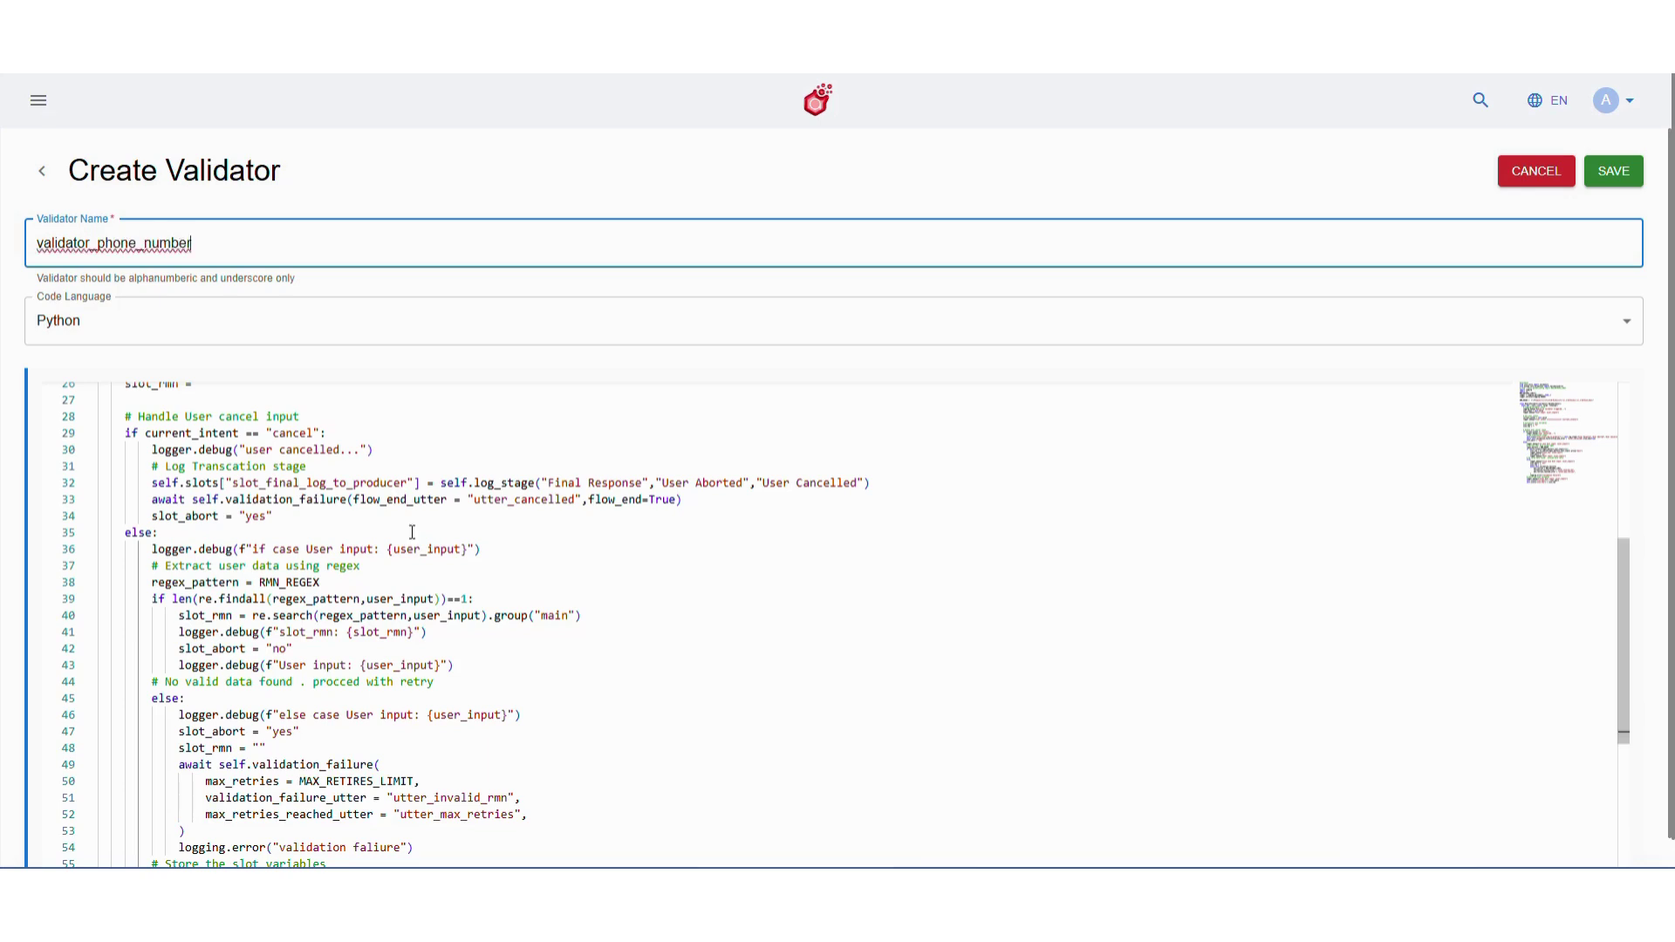
pyautogui.scroll(-4, 412, 532)
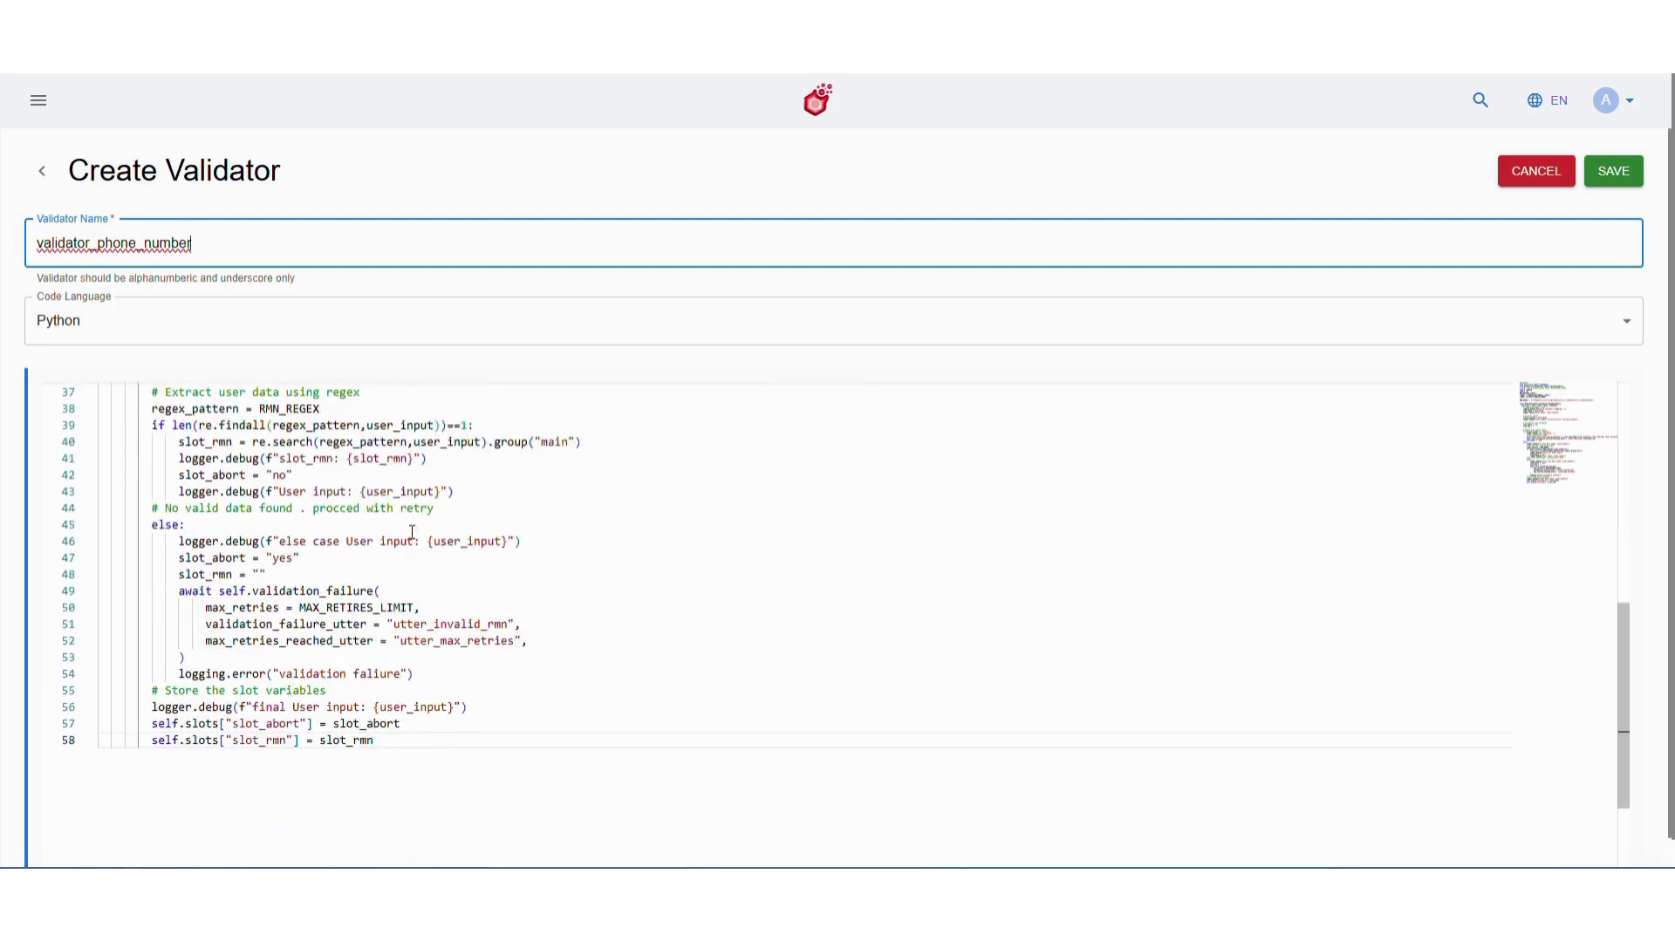
pyautogui.scroll(10, 412, 532)
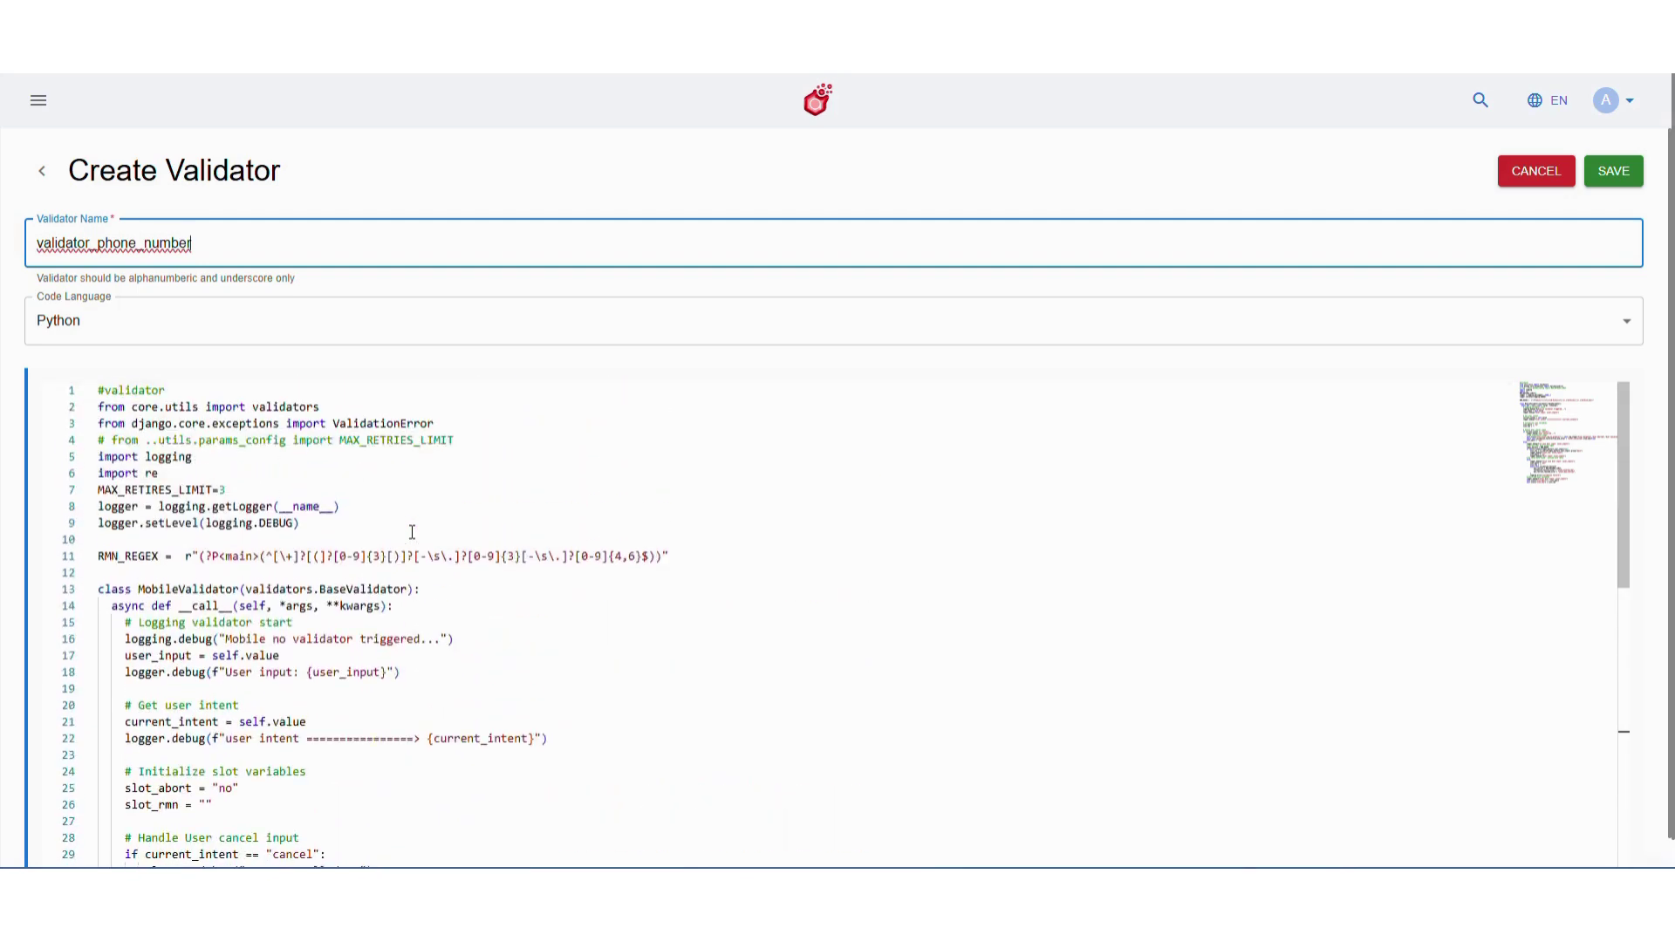
pyautogui.click(1624, 178)
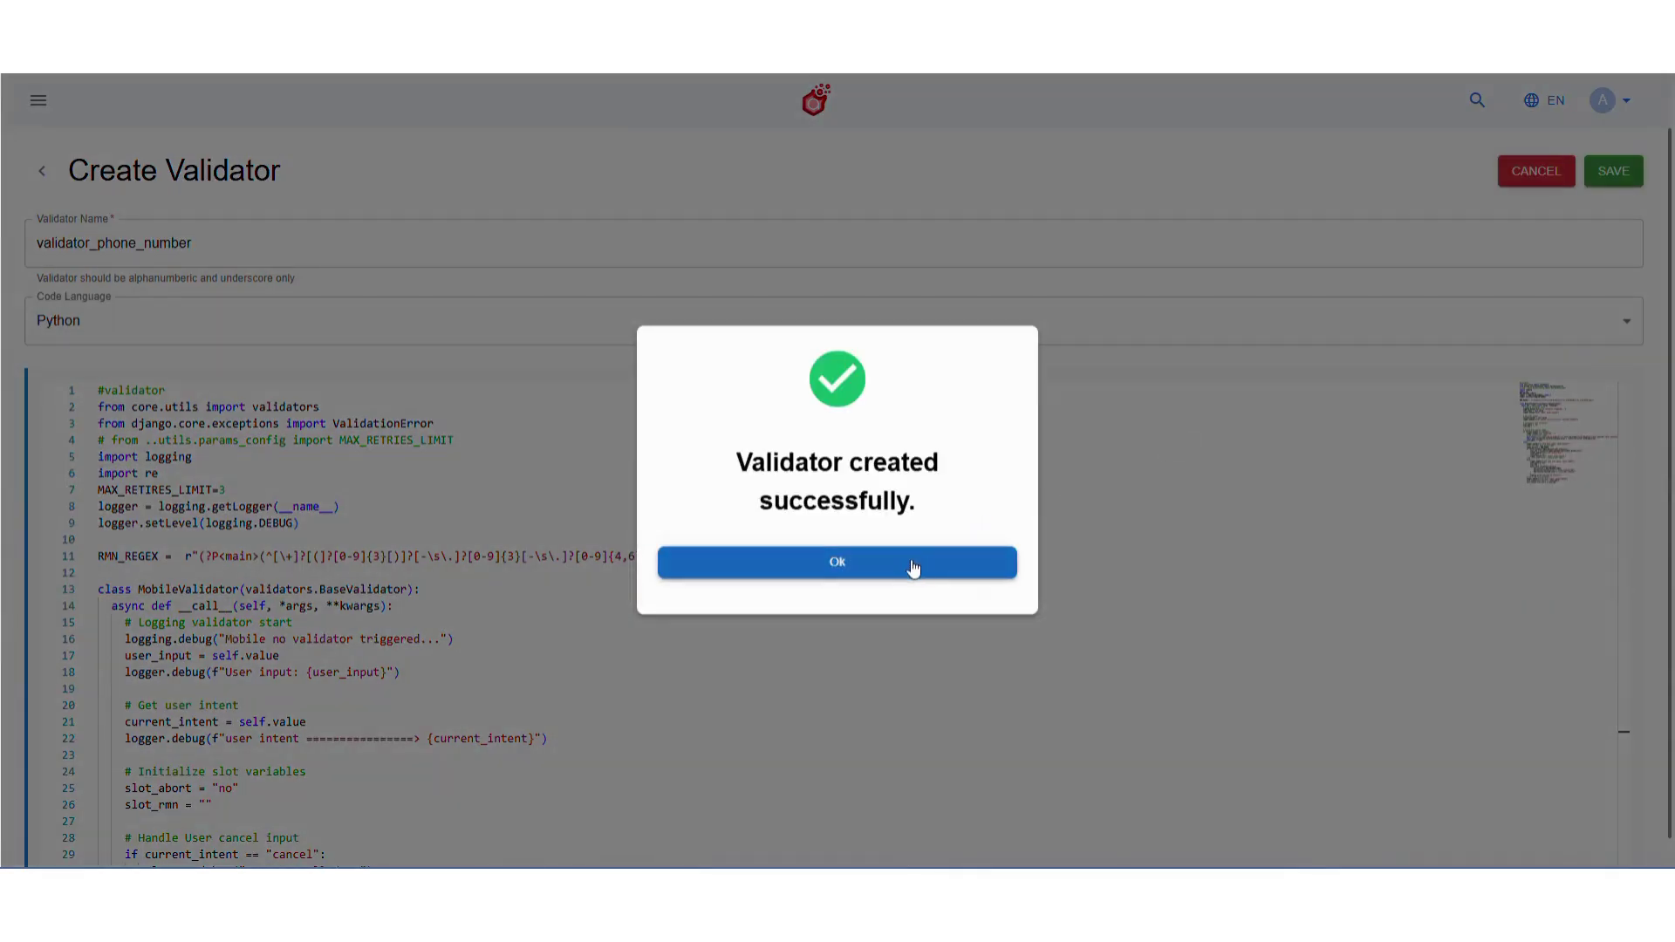
pyautogui.click(912, 568)
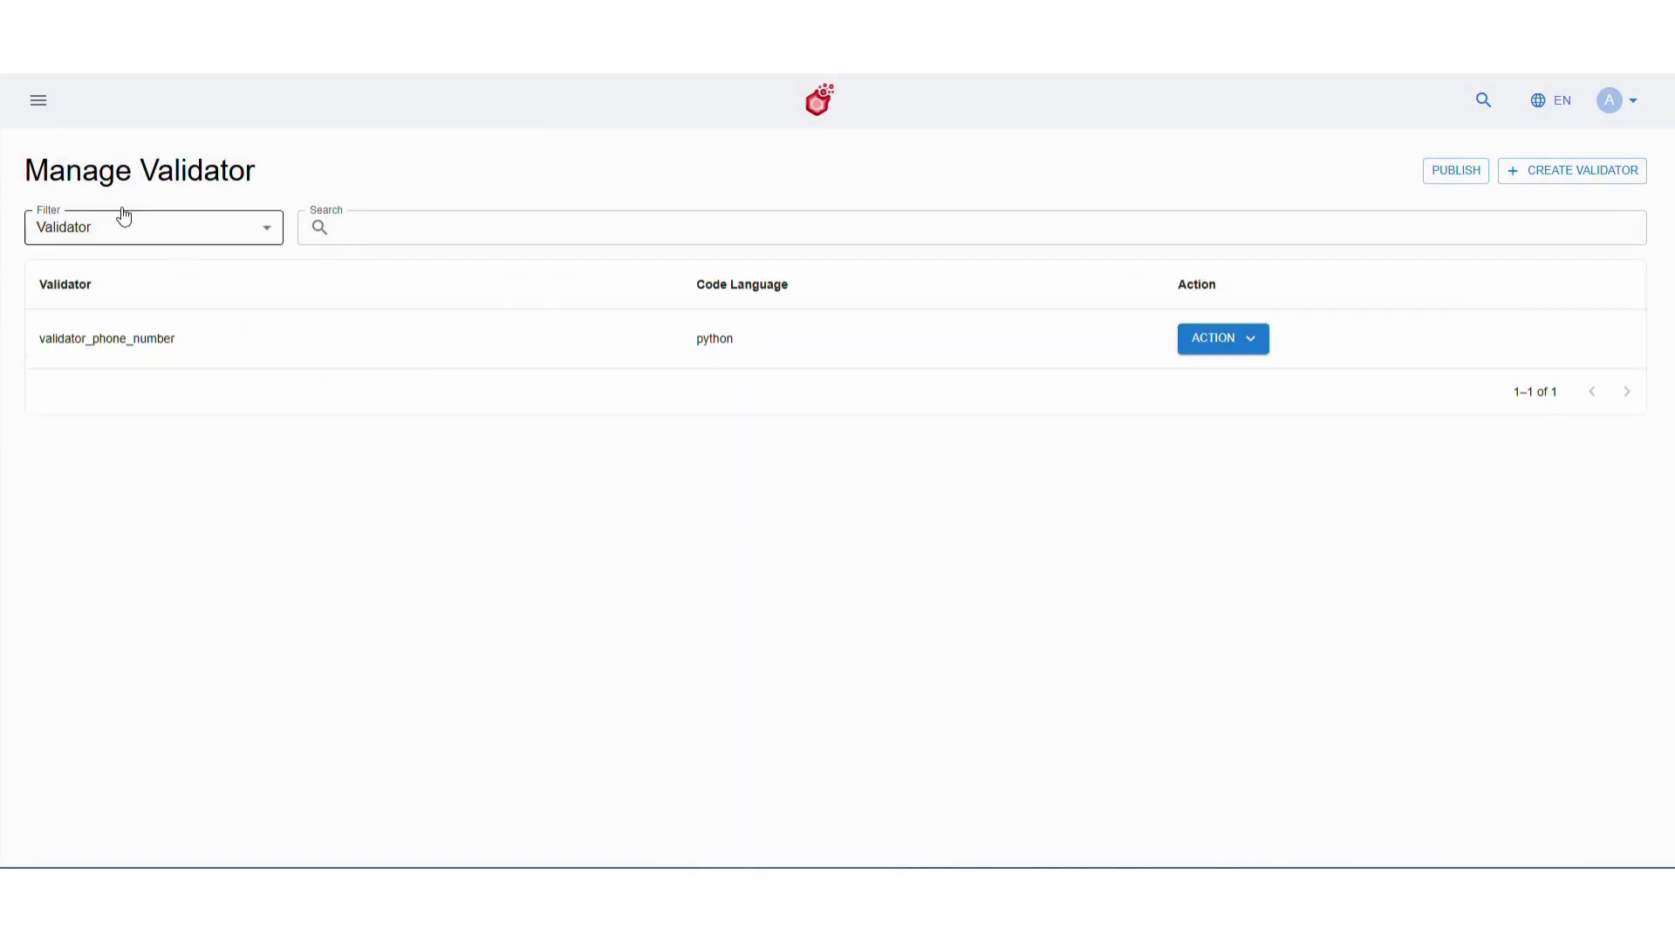
# Open the Functions management page under Studio > Build
pyautogui.click(38, 101)
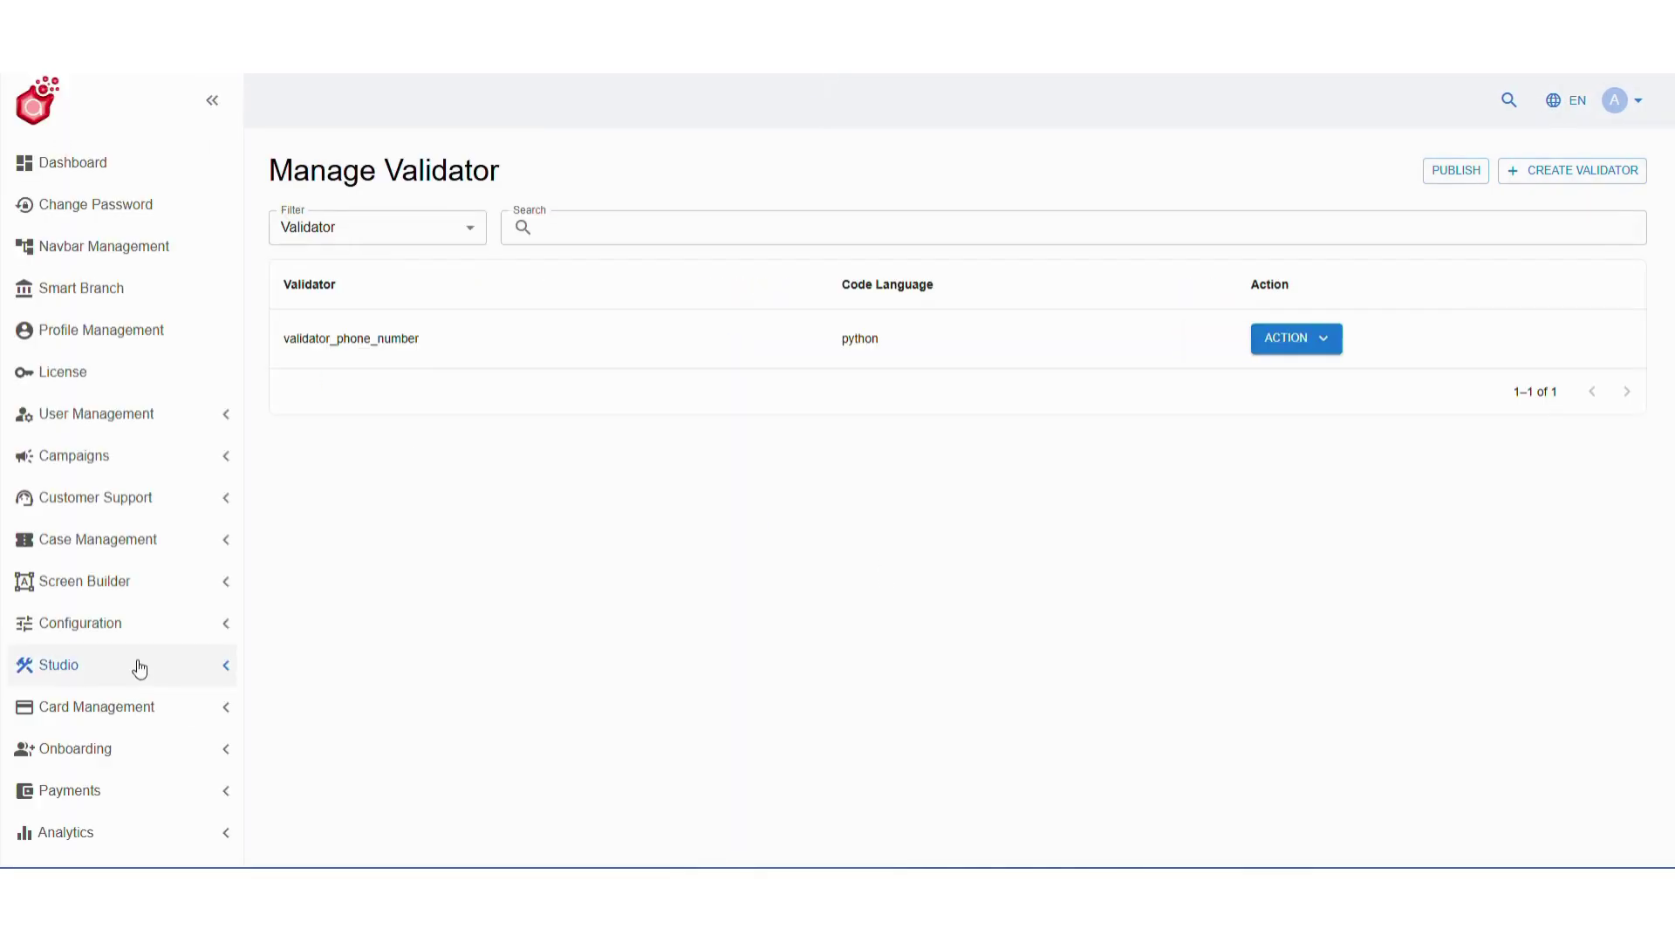
pyautogui.click(139, 670)
pyautogui.scroll(-2, 135, 778)
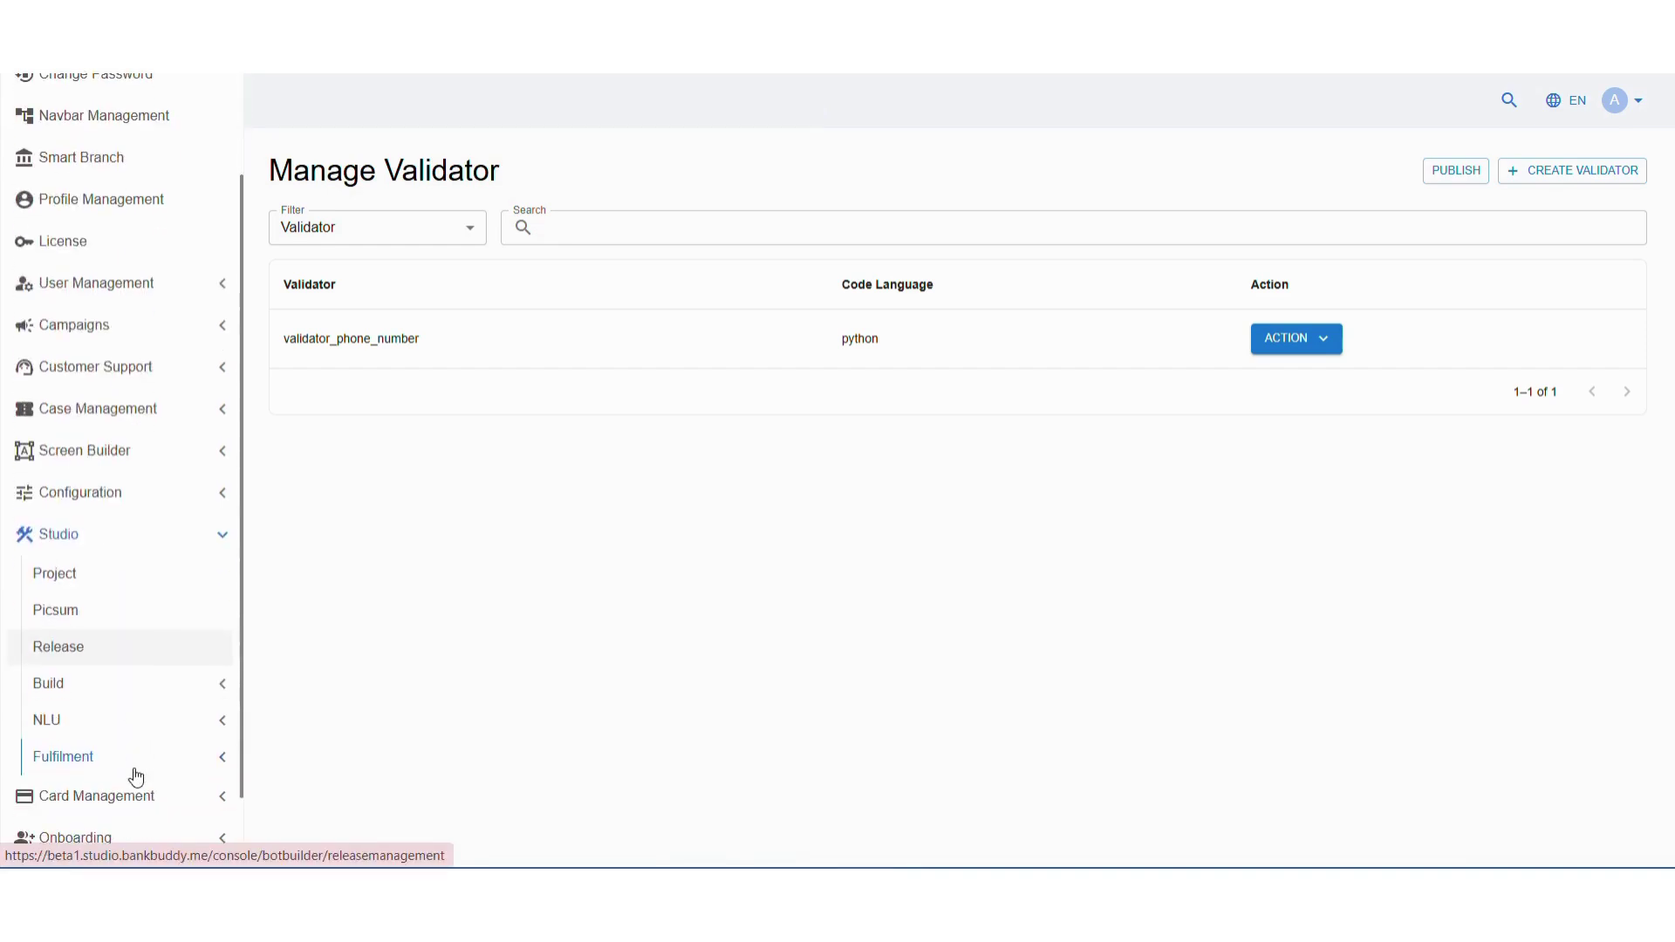
pyautogui.click(147, 687)
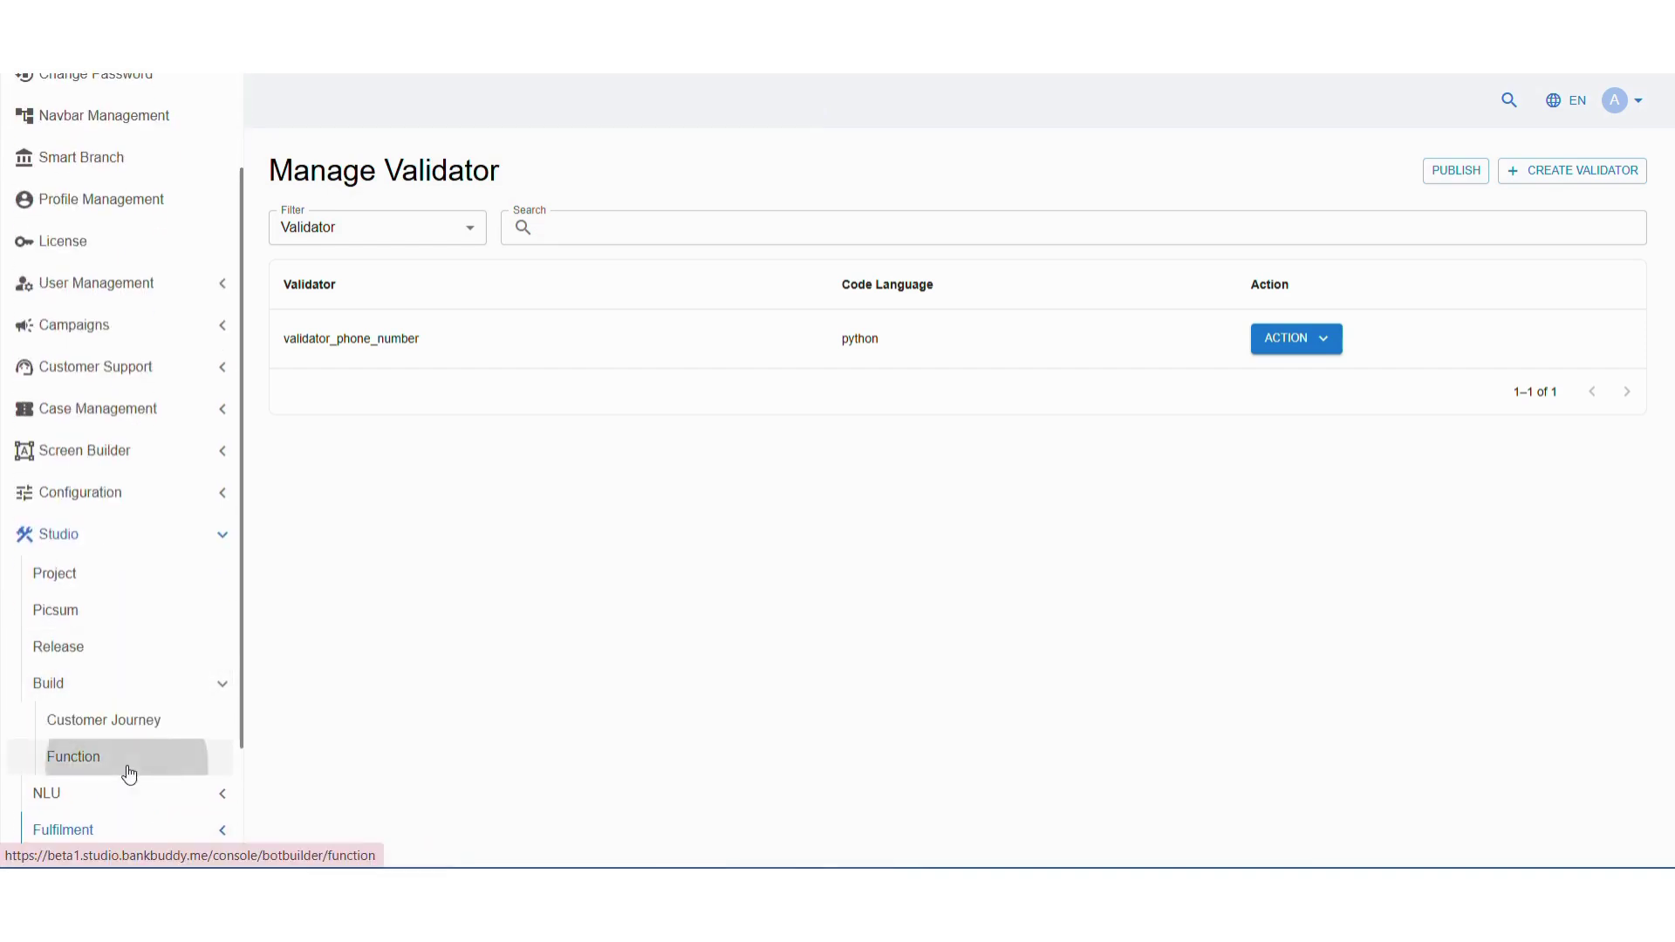
pyautogui.click(127, 760)
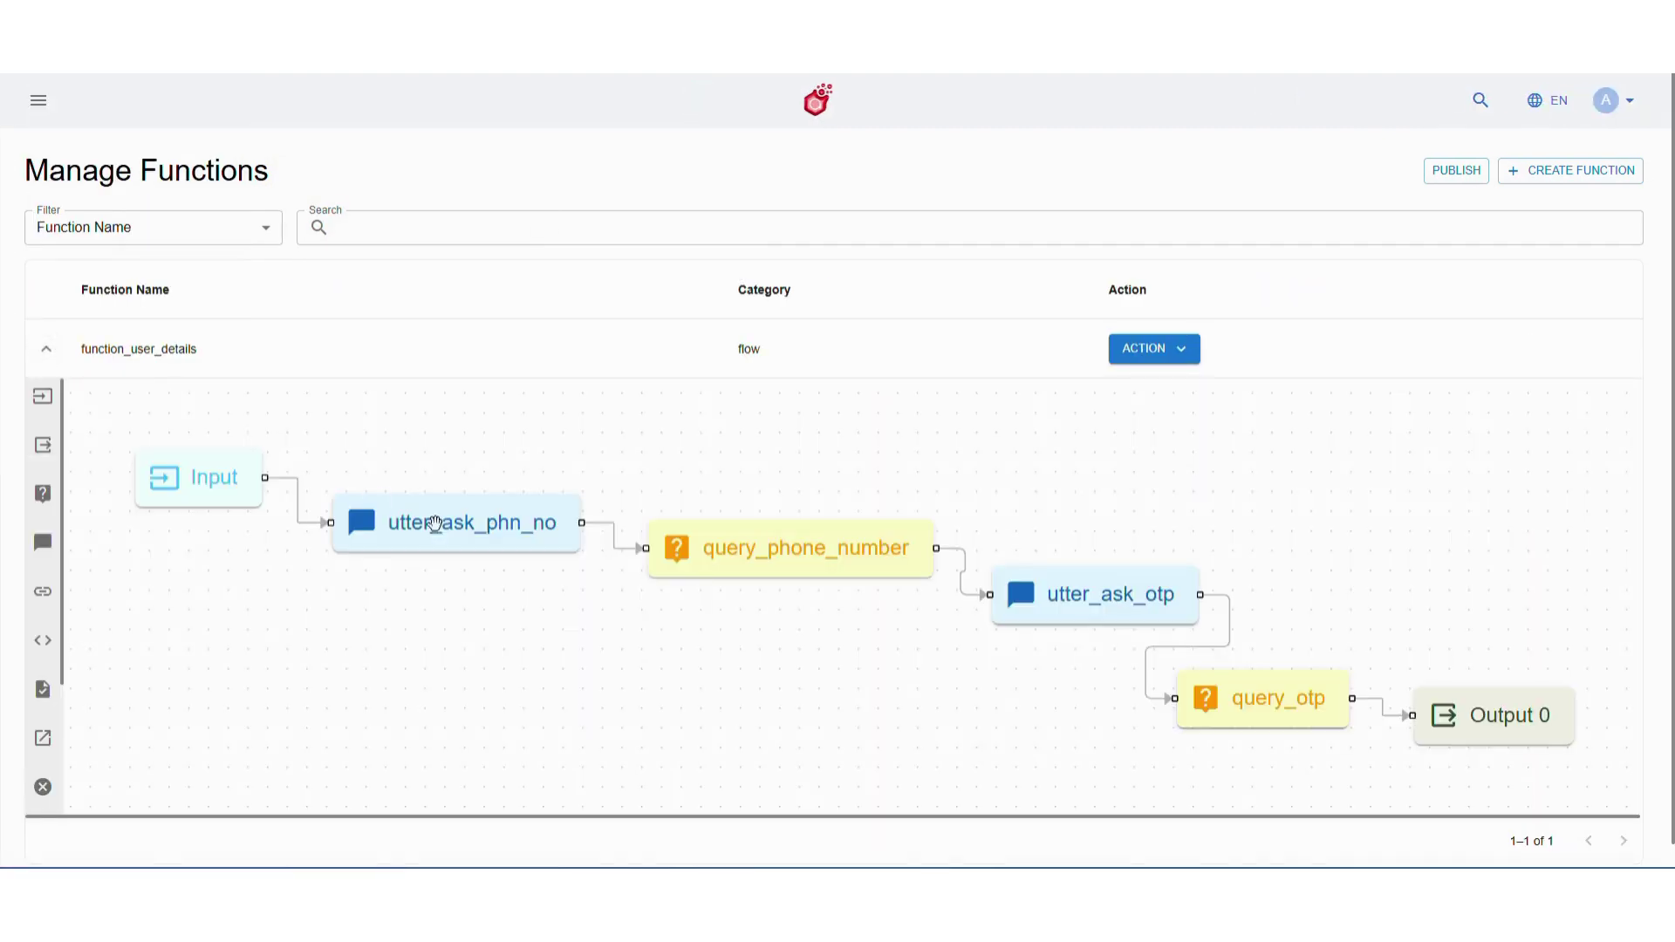
# Set query_phone_number's validator to validator_phone_number and save the function
pyautogui.click(702, 553)
pyautogui.click(751, 465)
pyautogui.click(756, 500)
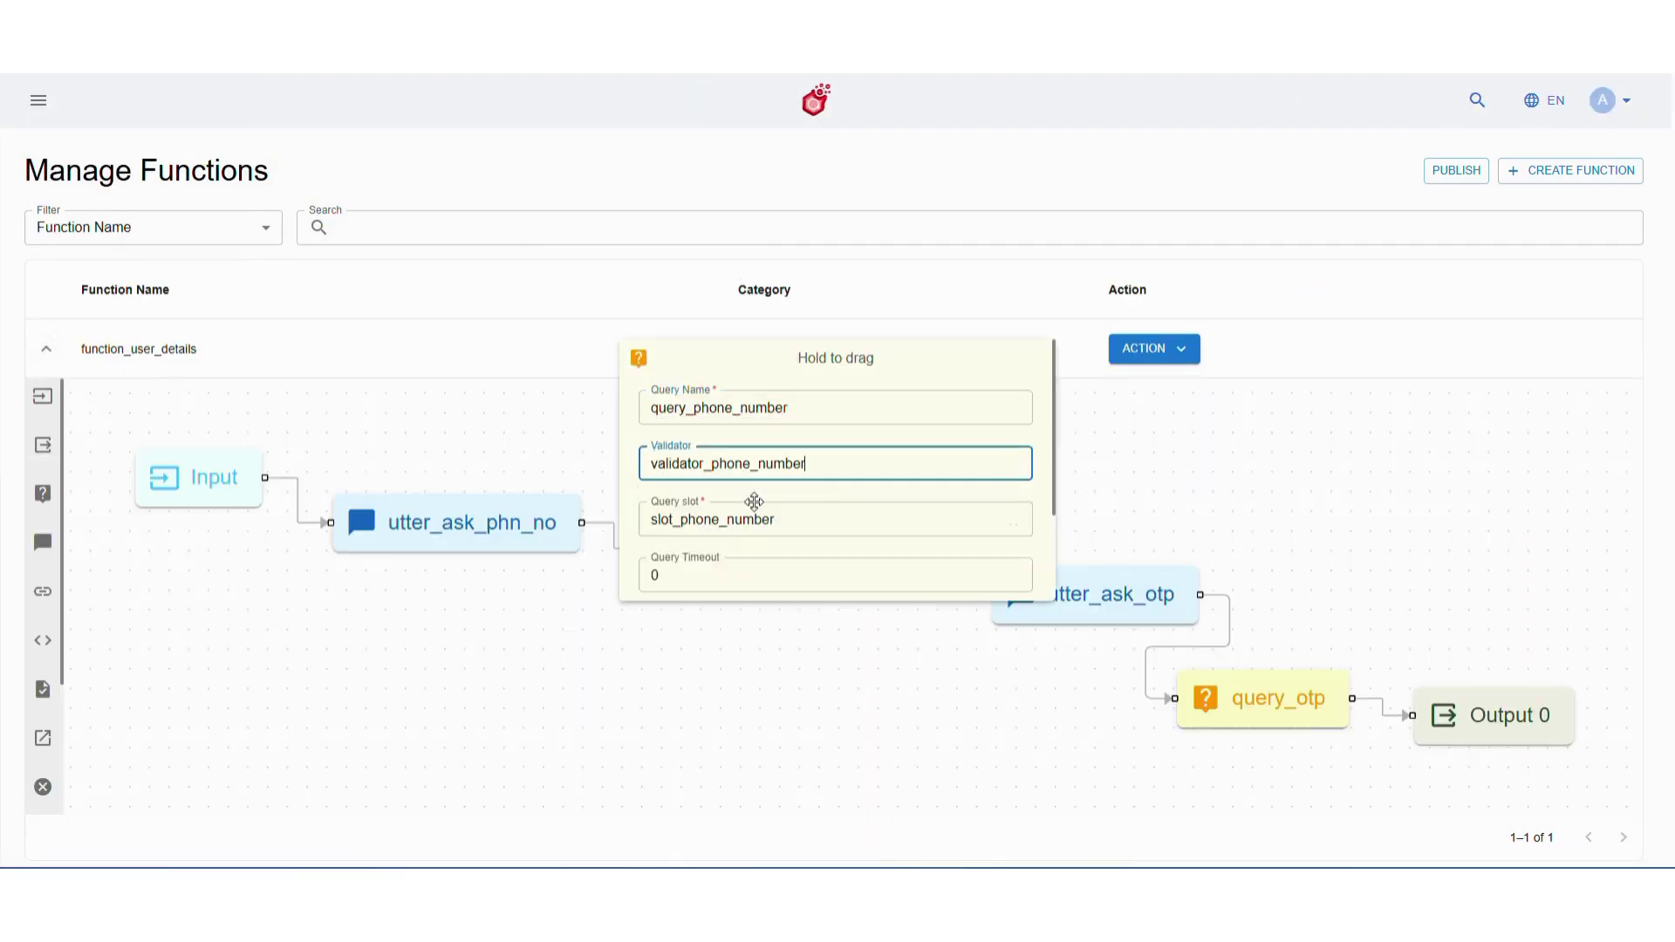
pyautogui.scroll(-2, 872, 541)
pyautogui.click(904, 568)
pyautogui.click(737, 558)
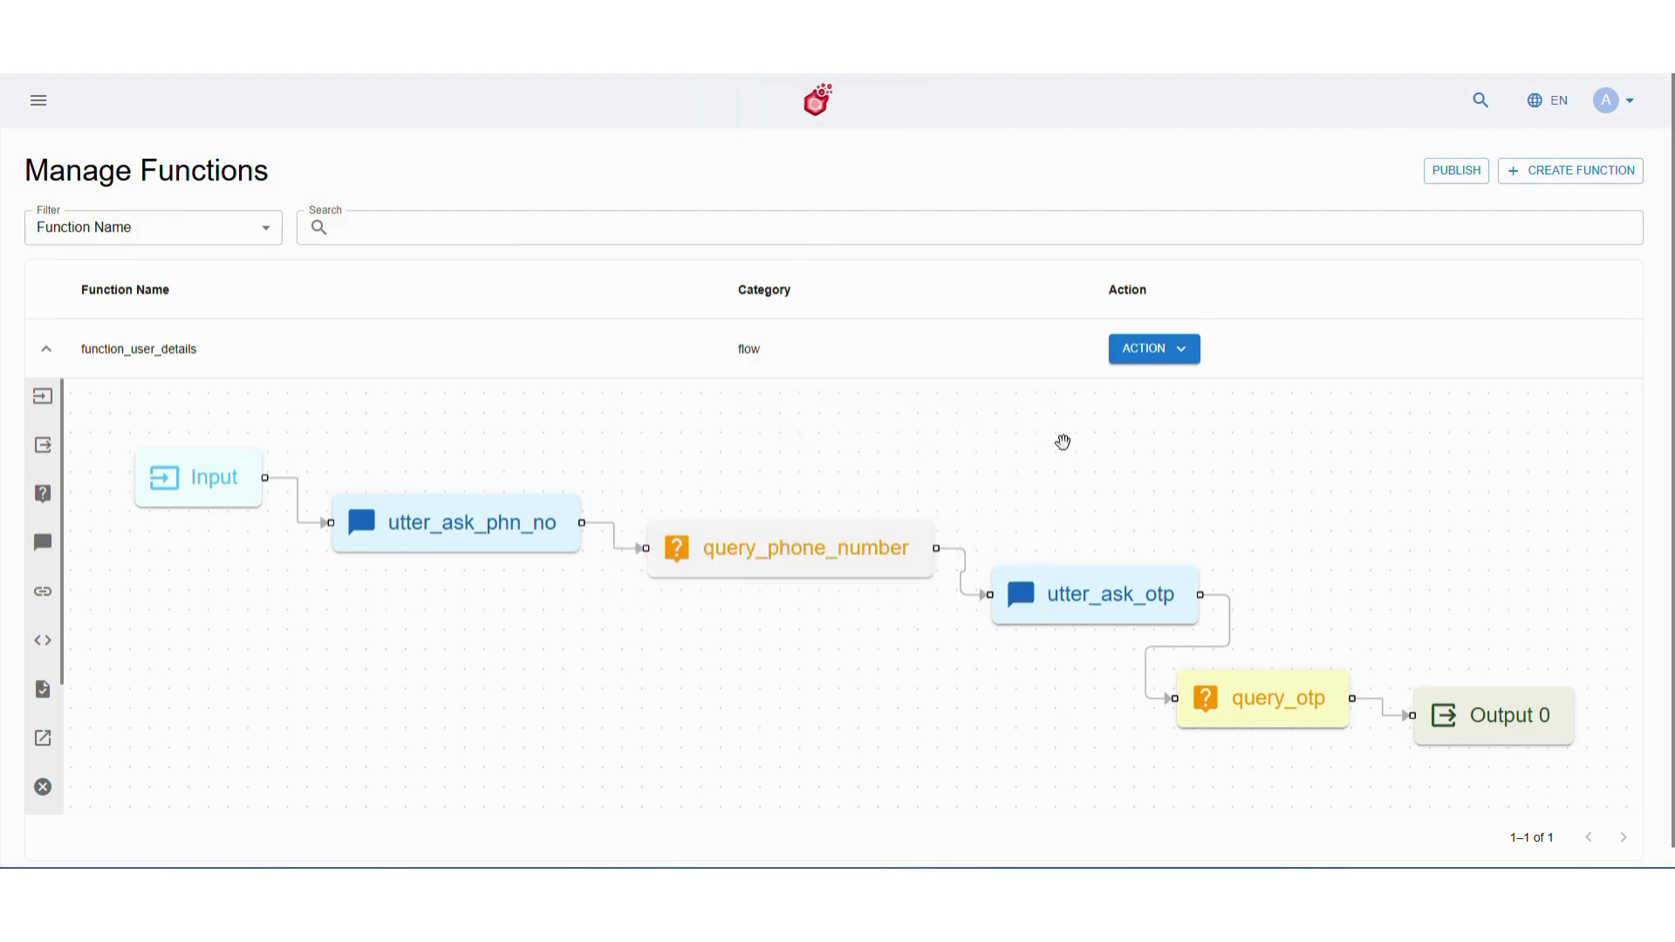
pyautogui.click(1163, 357)
pyautogui.click(1174, 385)
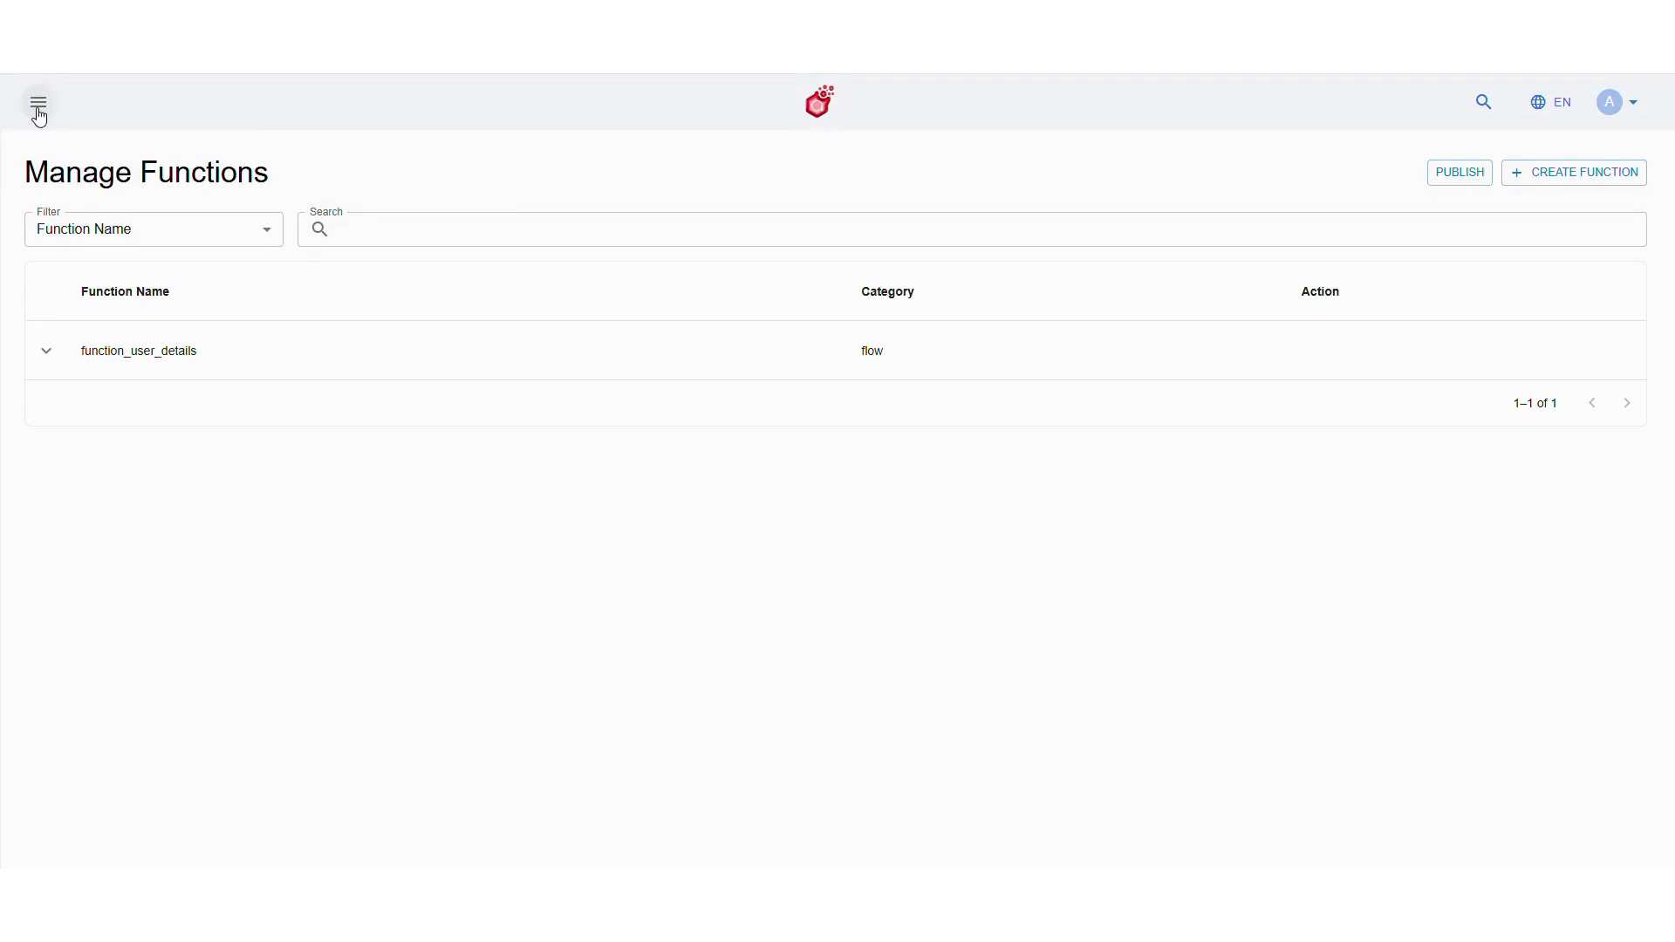
# Open utter_ask_phn_no for editing from Studio > Fulfilment > Utters
pyautogui.click(38, 109)
pyautogui.click(112, 669)
pyautogui.scroll(-3, 113, 676)
pyautogui.click(113, 680)
pyautogui.scroll(-2, 110, 671)
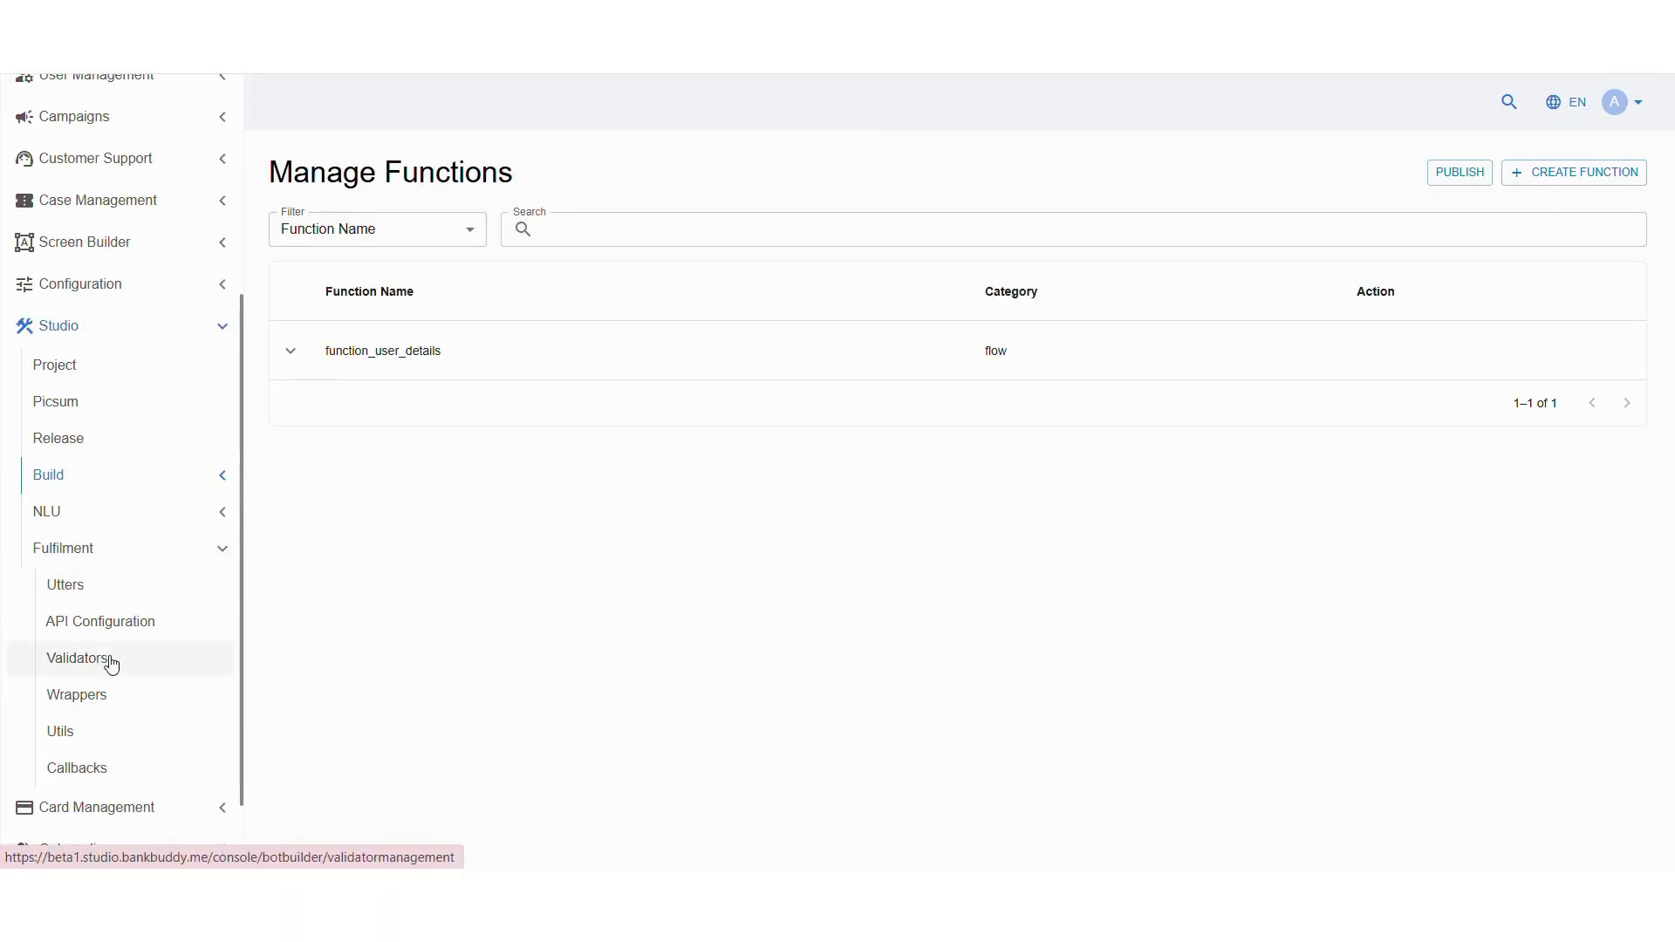
pyautogui.click(108, 663)
pyautogui.click(1259, 340)
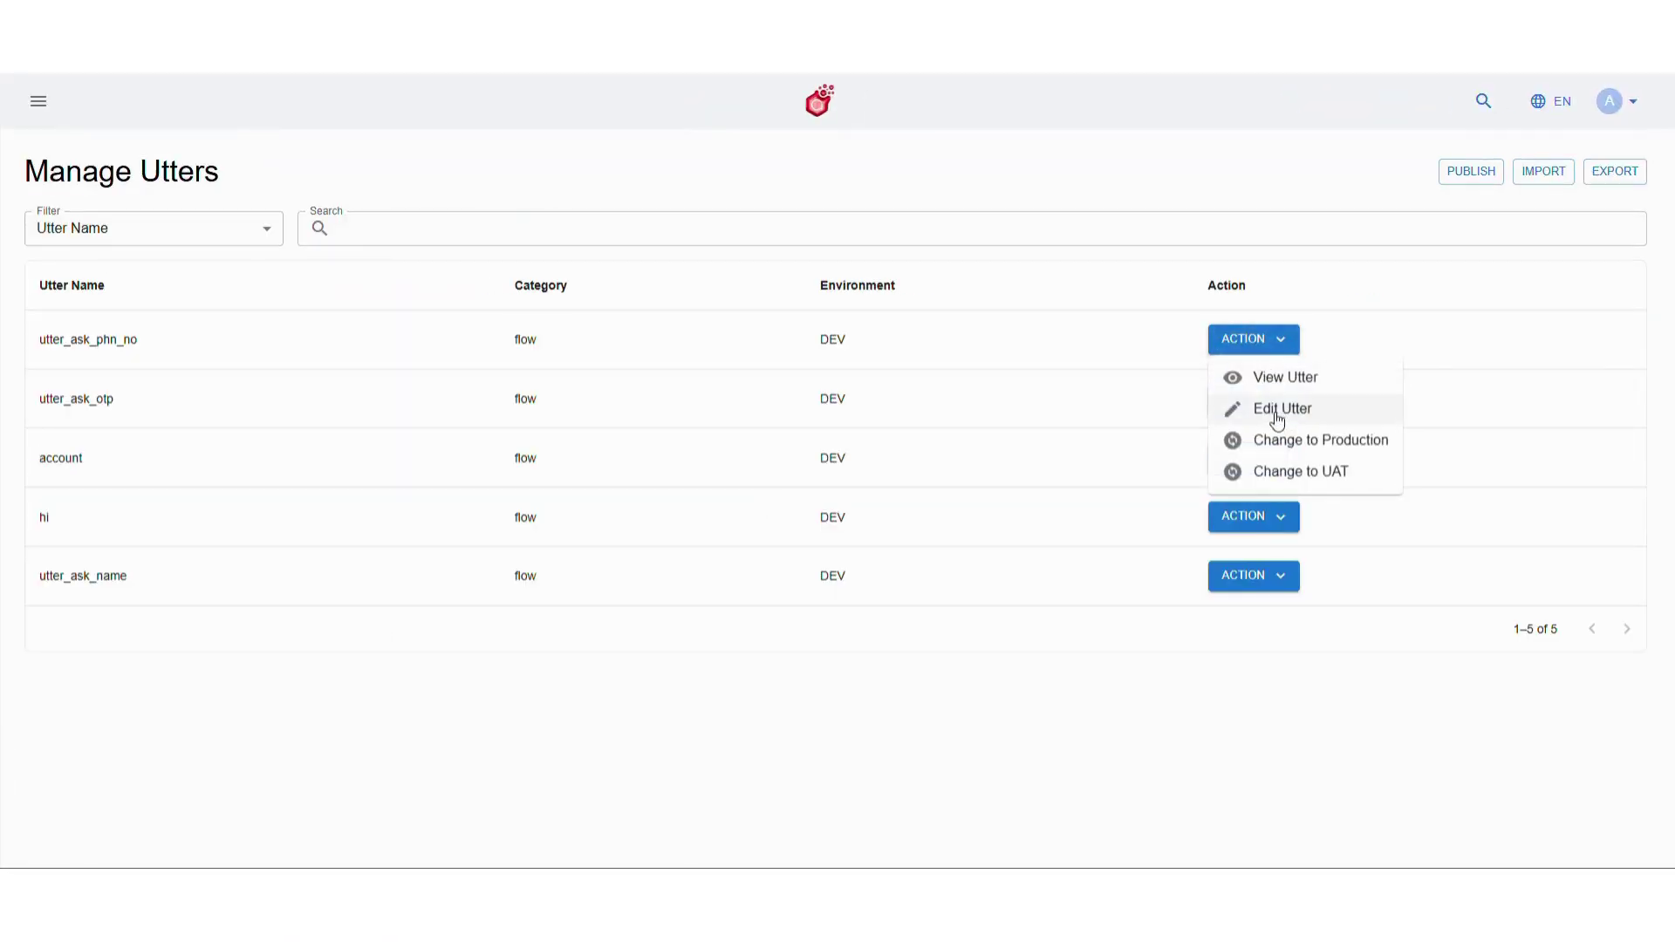
pyautogui.click(1274, 410)
# Clear the title, set the subtitle to 'Please enter you phone number', and save
pyautogui.click(266, 524)
pyautogui.click(258, 479)
pyautogui.press('BackSpace')
pyautogui.press('BackSpace')
pyautogui.press('BackSpace')
pyautogui.press('BackSpace')
pyautogui.press('BackSpace')
pyautogui.press('BackSpace')
pyautogui.press('BackSpace')
pyautogui.press('BackSpace')
pyautogui.press('BackSpace')
pyautogui.press('BackSpace')
pyautogui.press('BackSpace')
pyautogui.press('BackSpace')
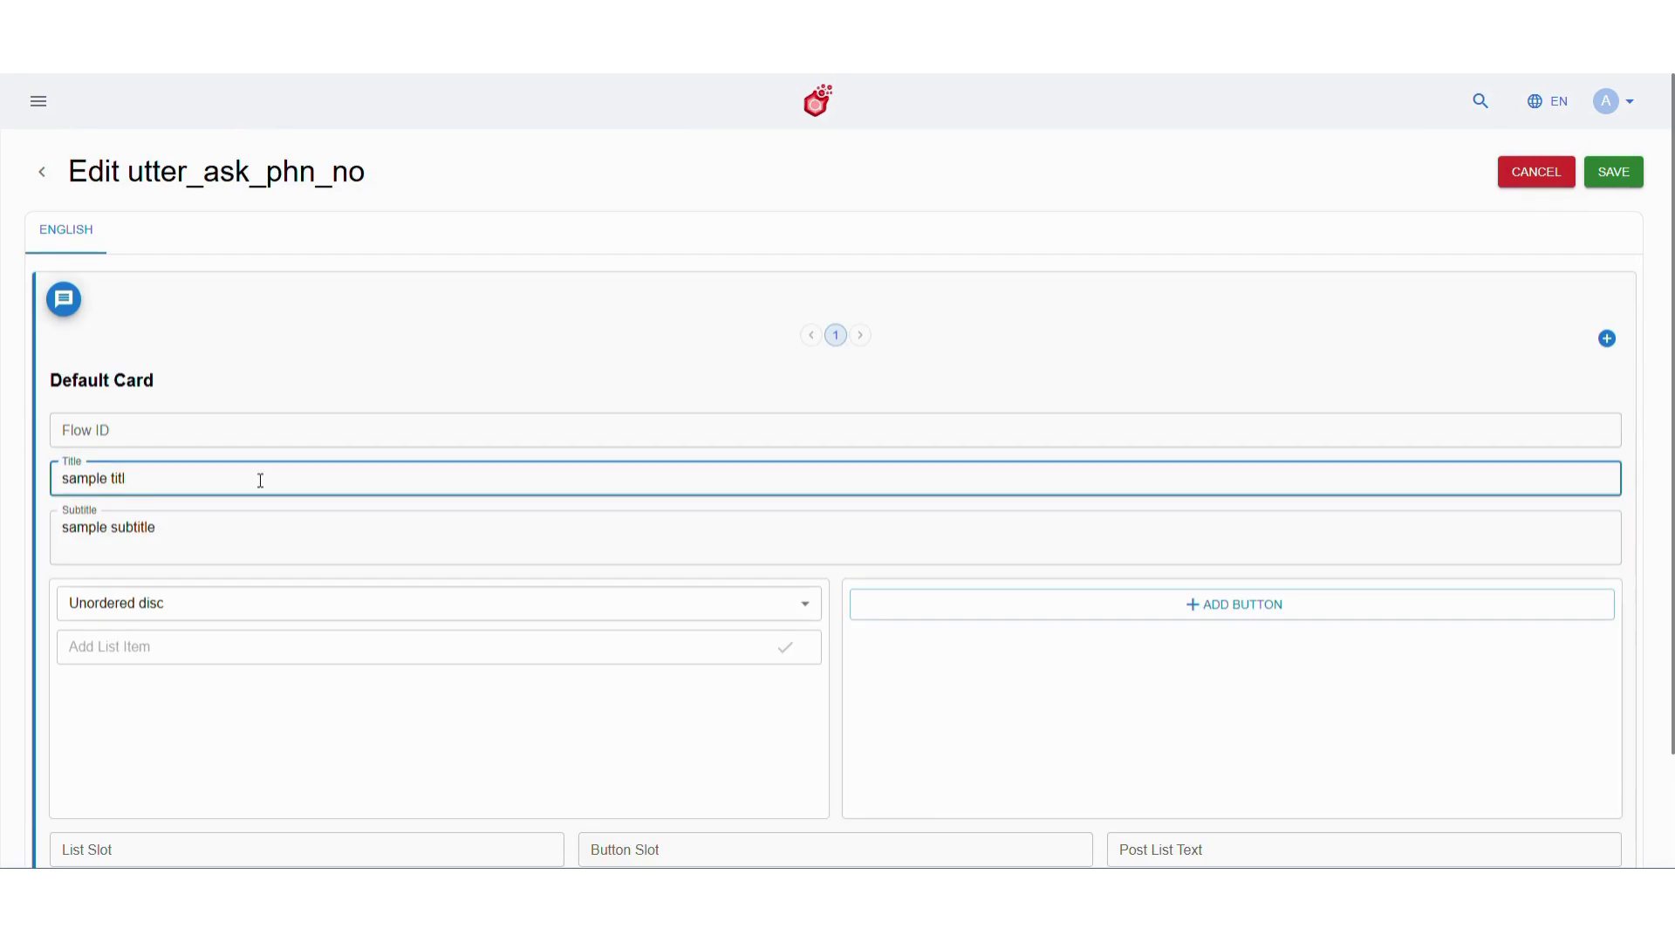
pyautogui.tripleClick(254, 528)
pyautogui.write('Please enter you phone number')
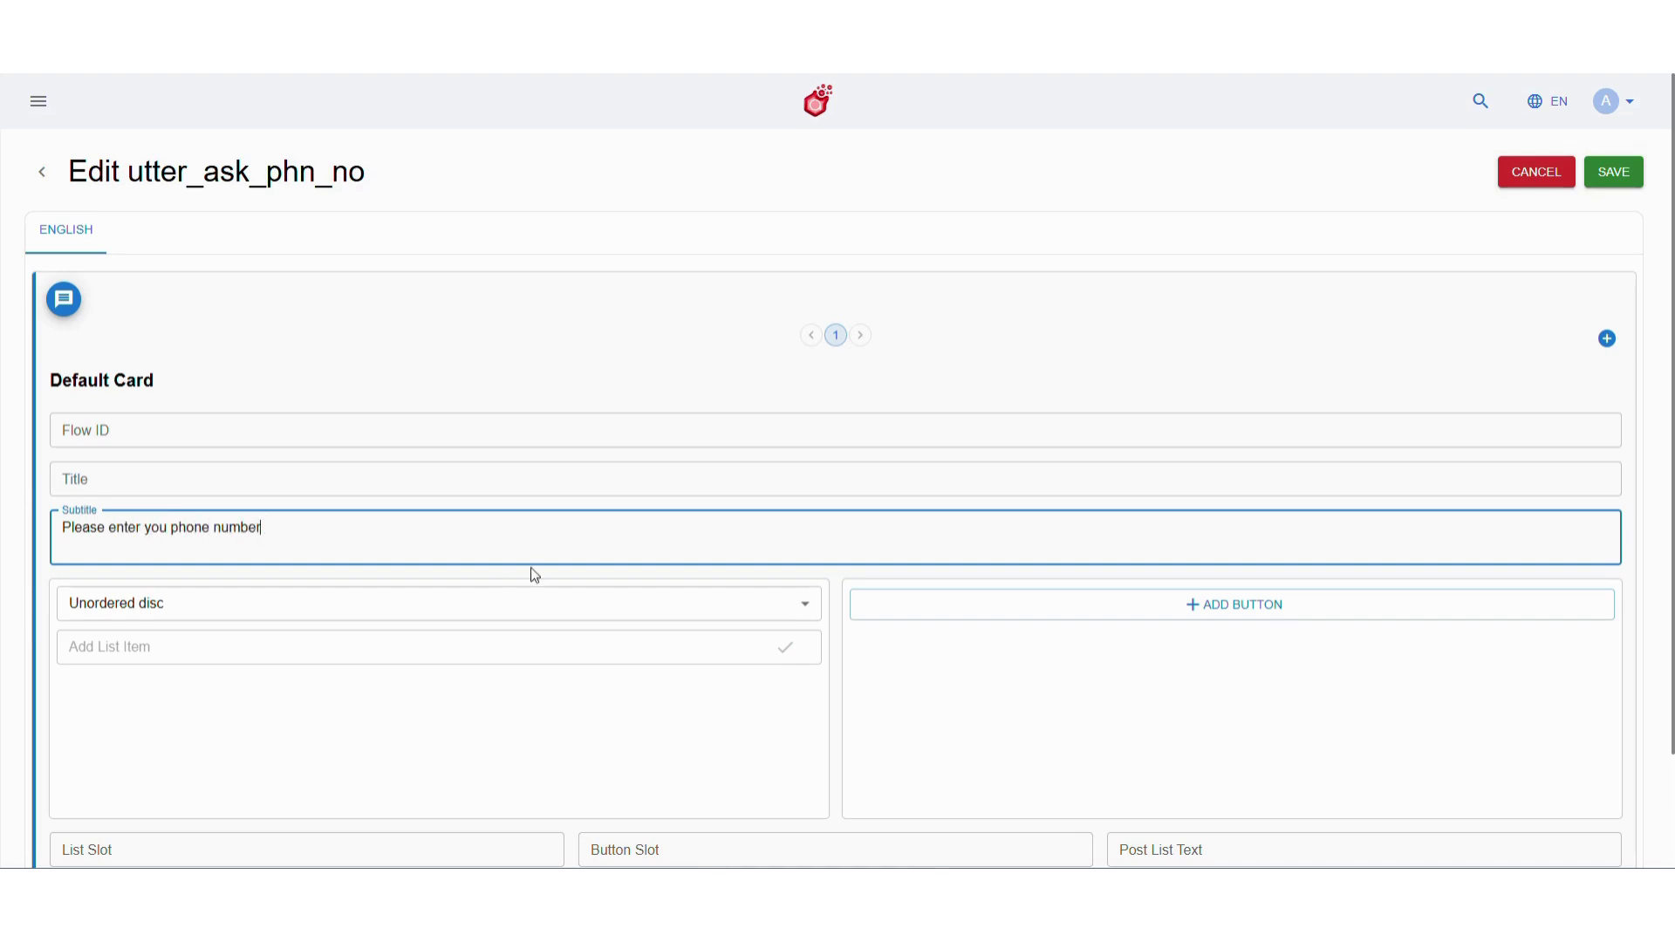
pyautogui.click(1614, 171)
pyautogui.click(998, 505)
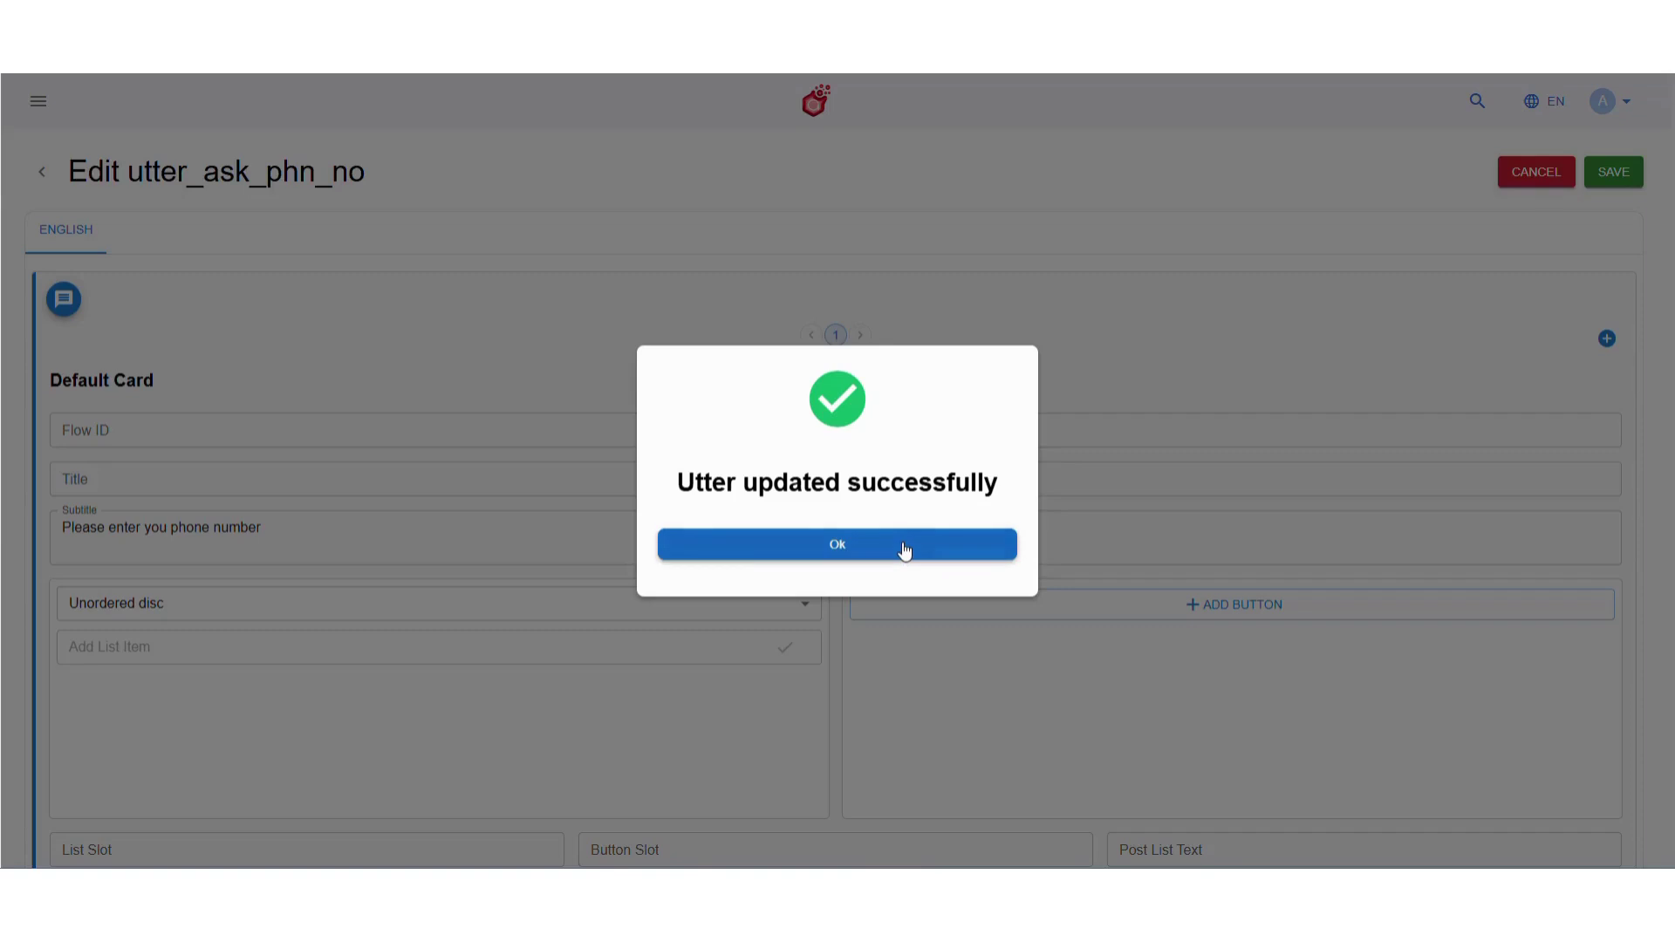
pyautogui.click(902, 545)
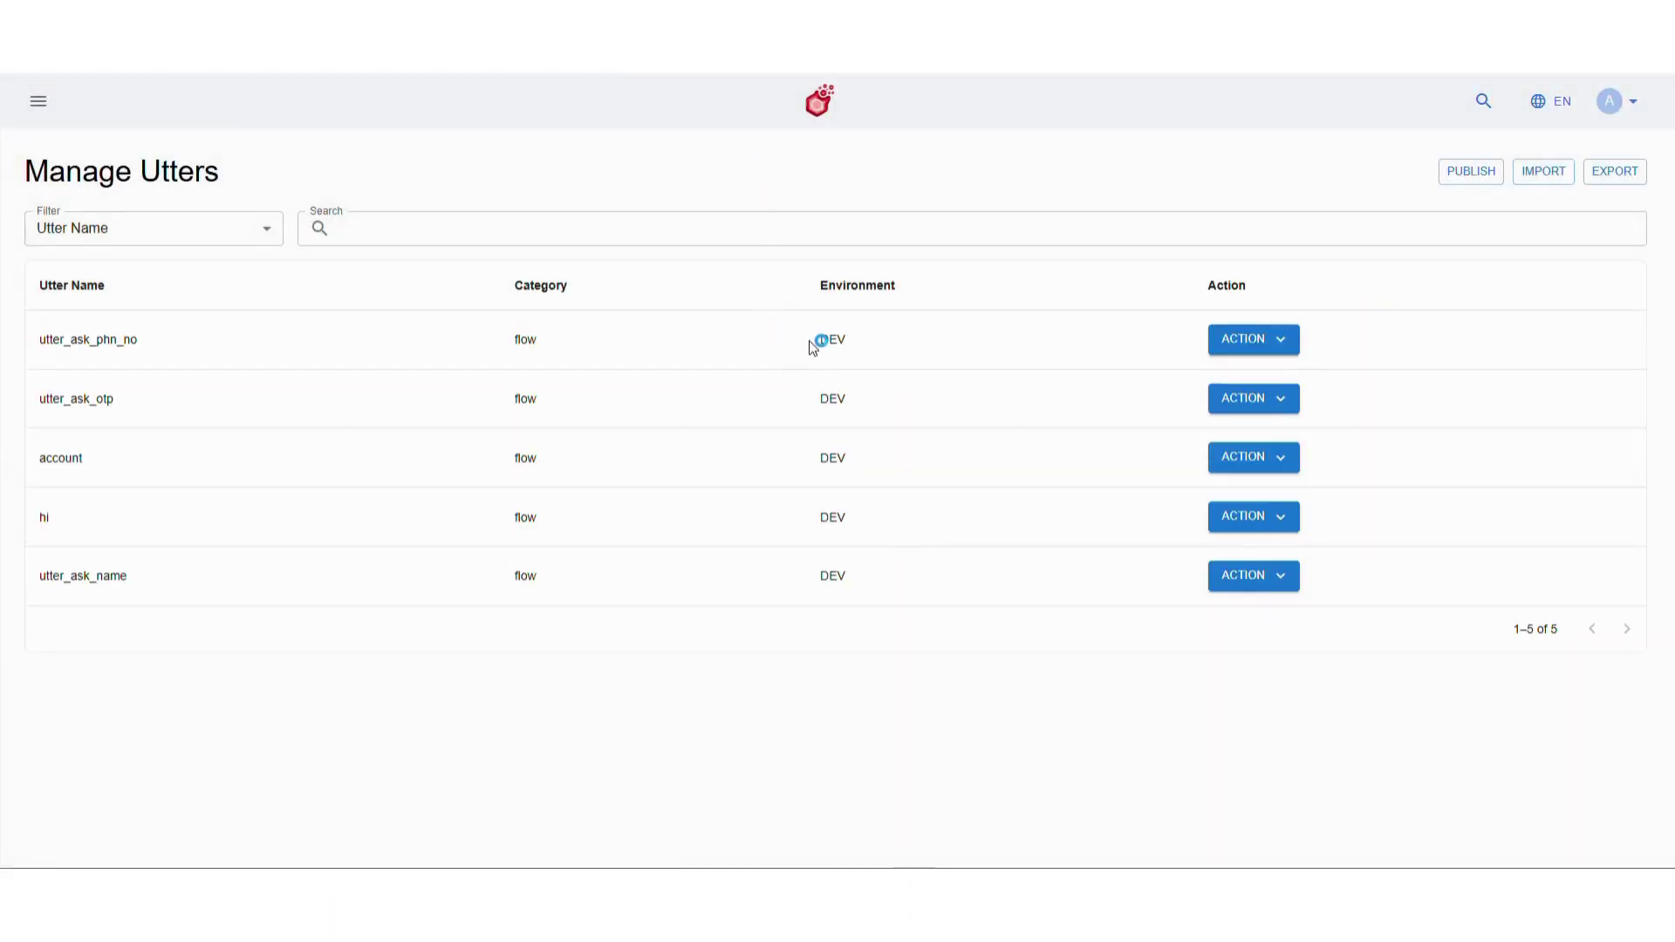
# Open utter_ask_otp for editing and clear its title
pyautogui.click(1260, 398)
pyautogui.click(1279, 466)
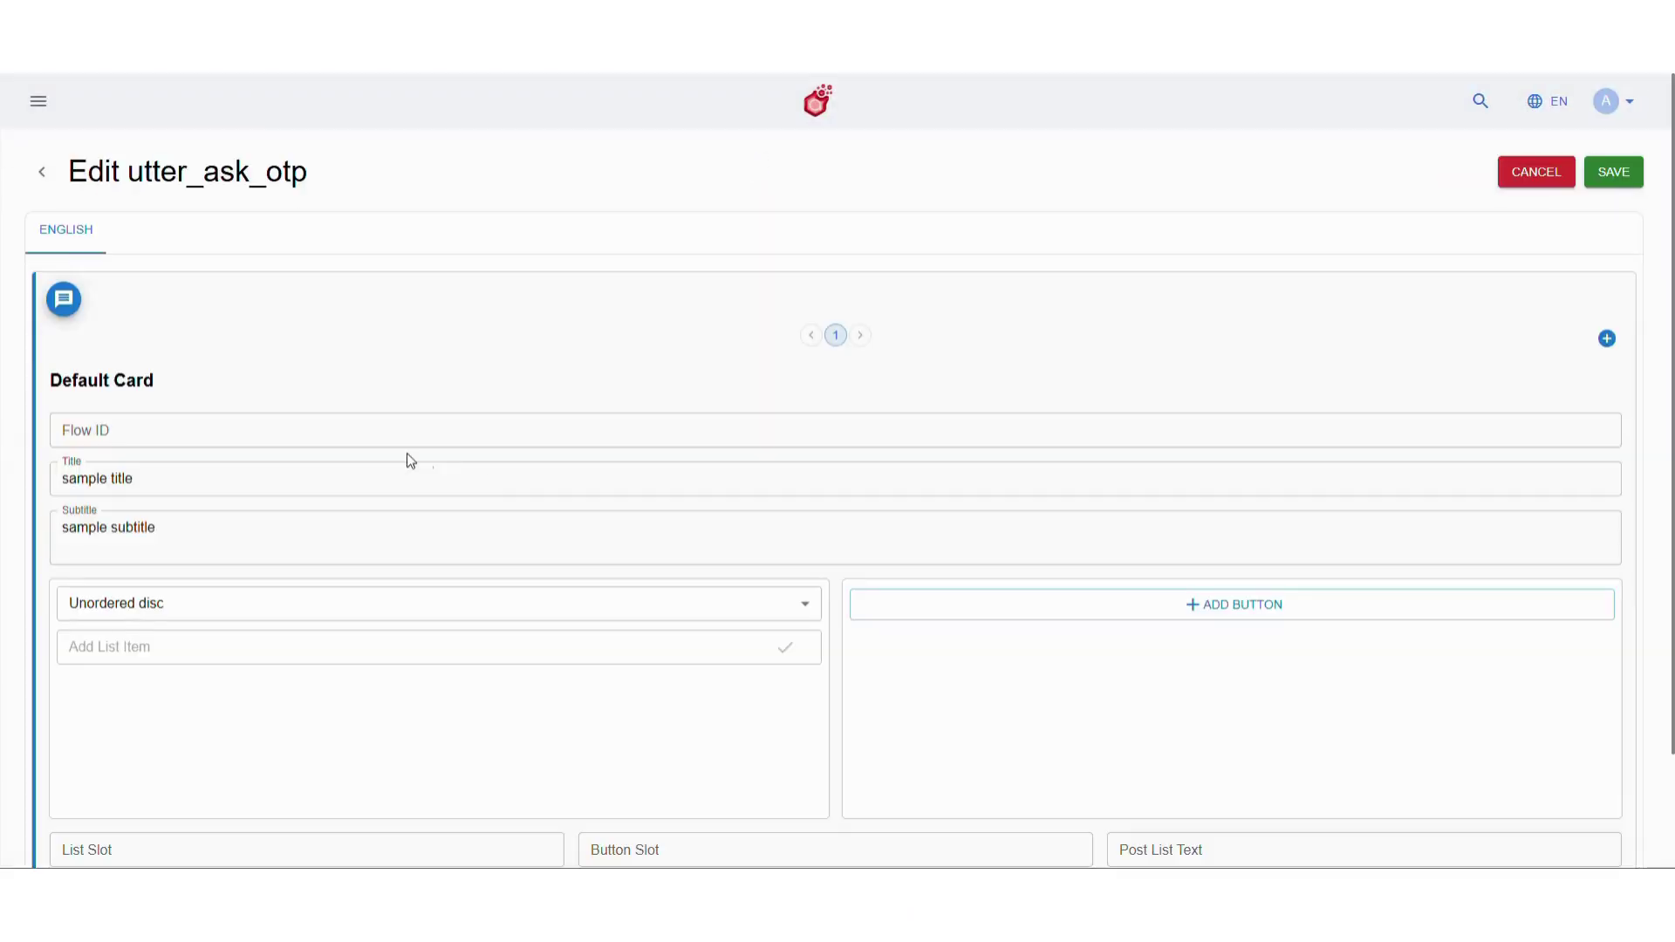
pyautogui.click(317, 479)
pyautogui.hotkey('ctrl', 'a')
pyautogui.press('BackSpace')
# Set the subtitle to 'Please enter the OTP sent to {slot_phone_number}' and save
pyautogui.click(318, 534)
pyautogui.hotkey('ctrl', 'a')
pyautogui.write('P')
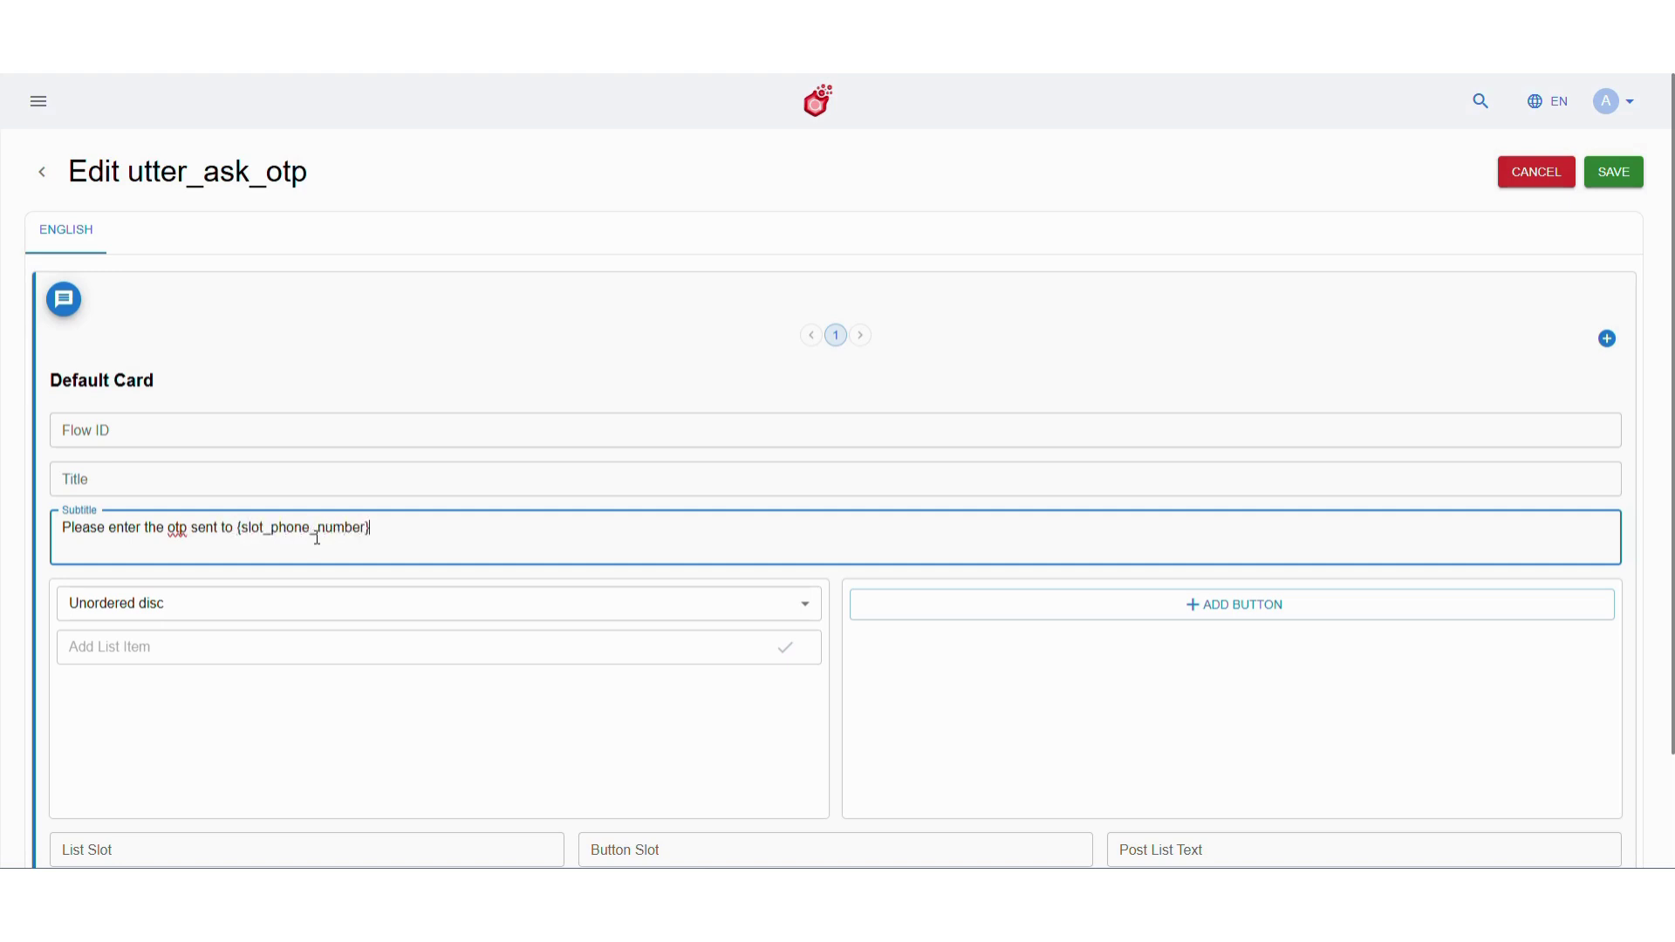
pyautogui.doubleClick(179, 529)
pyautogui.write('OTP')
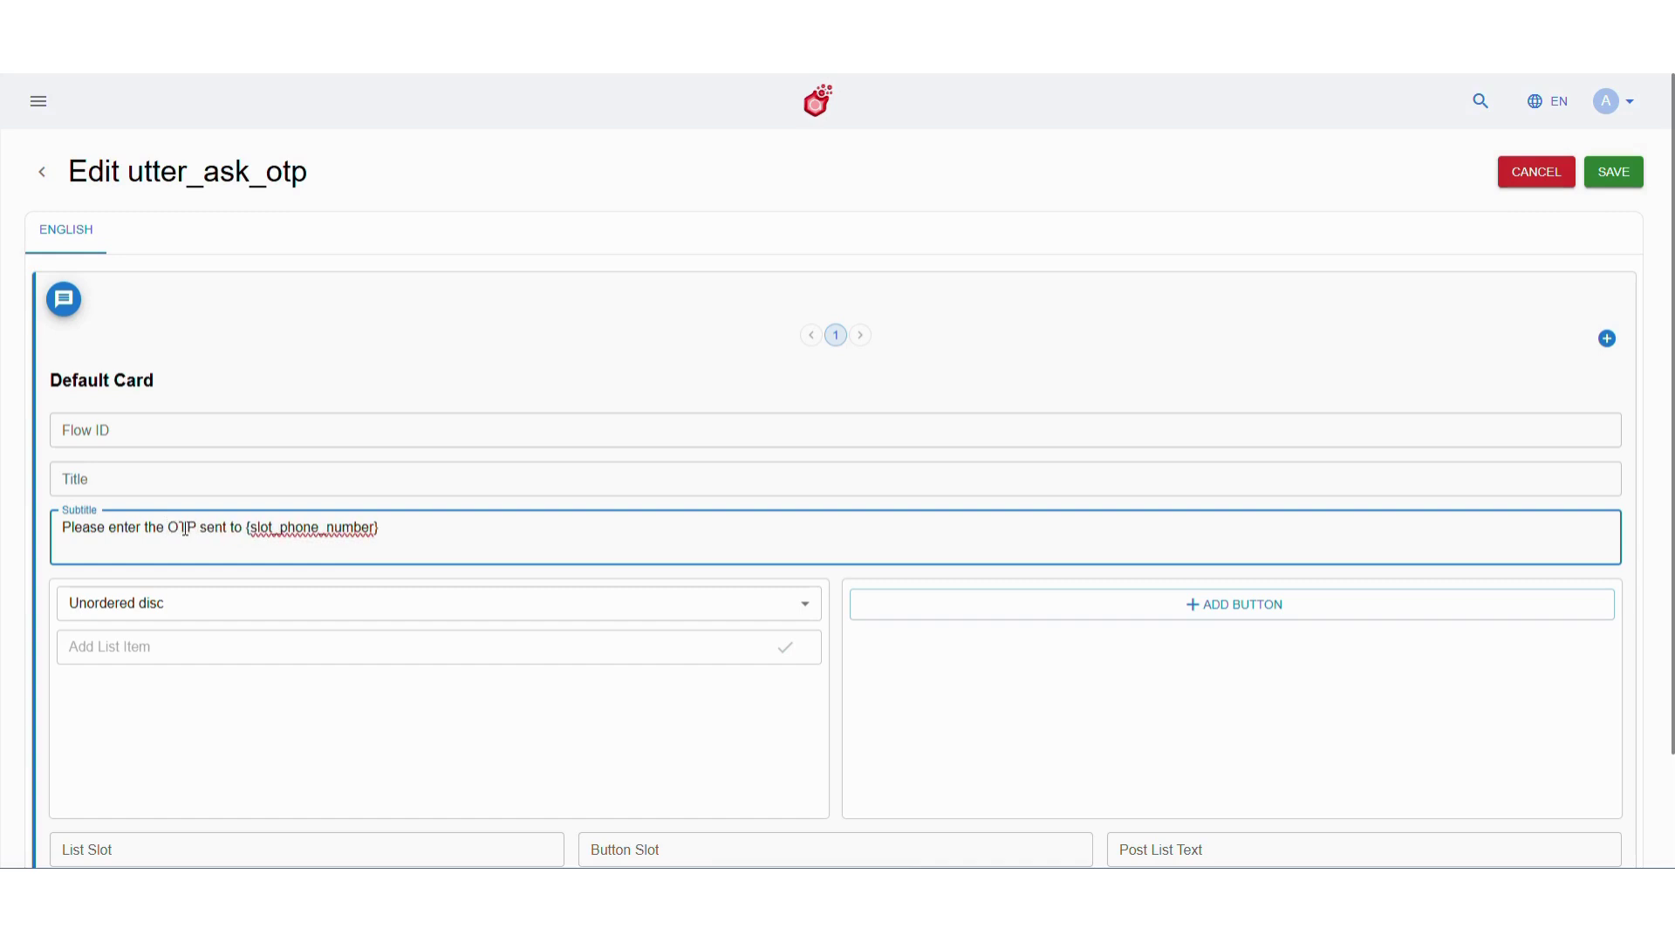
pyautogui.click(1595, 187)
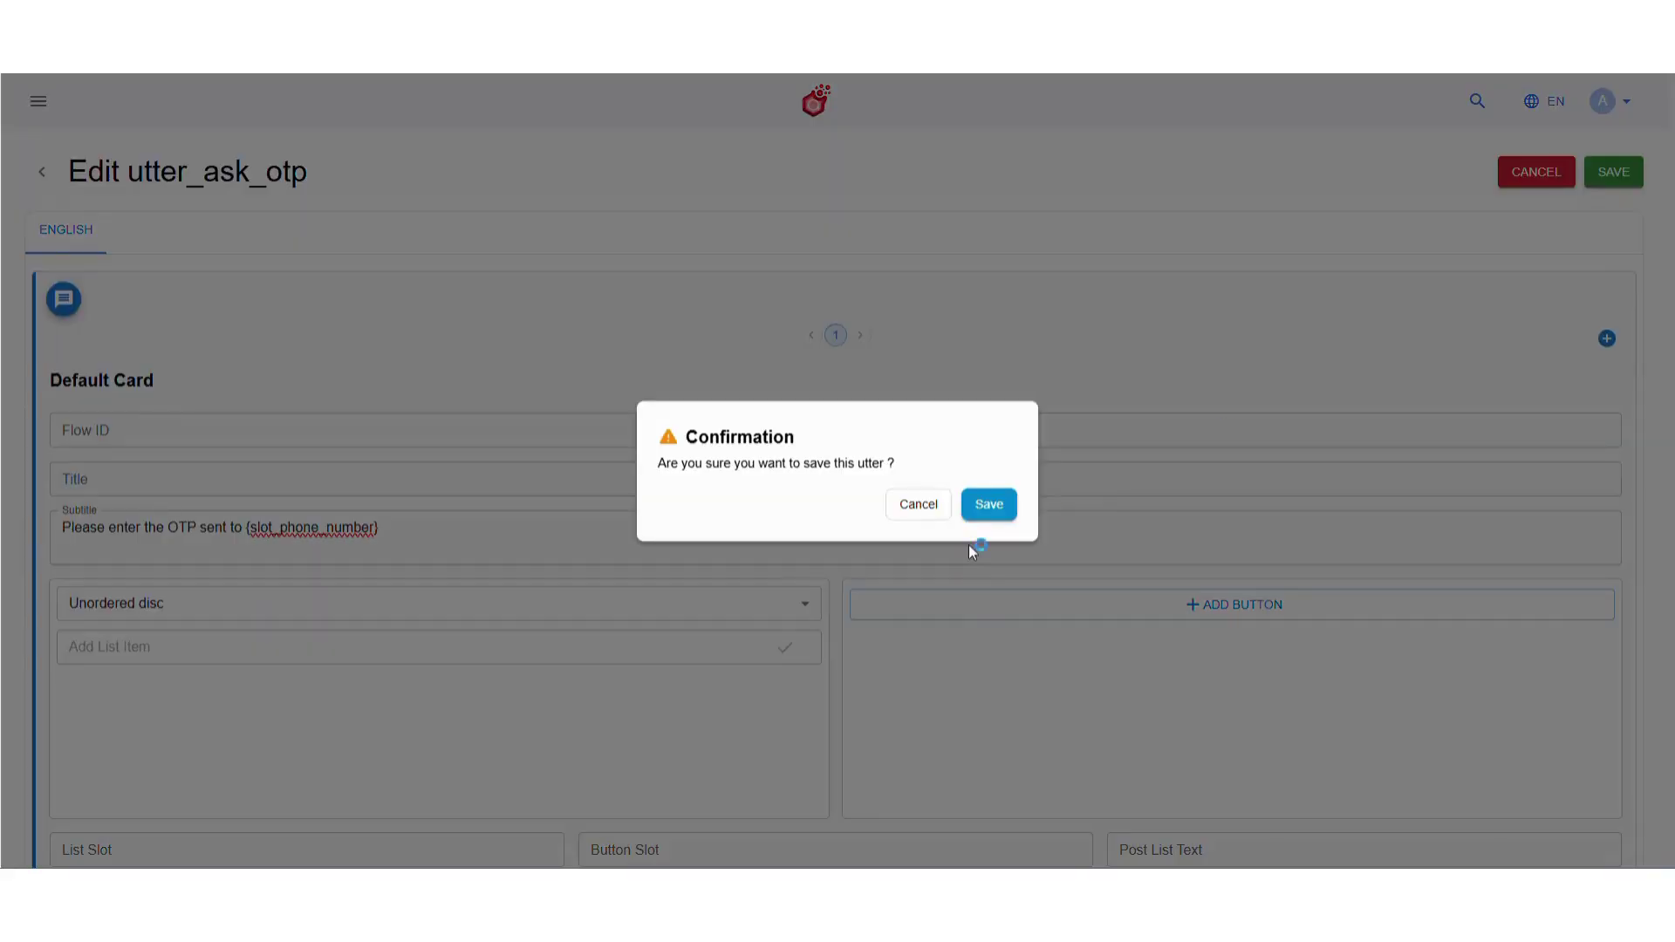
pyautogui.click(984, 504)
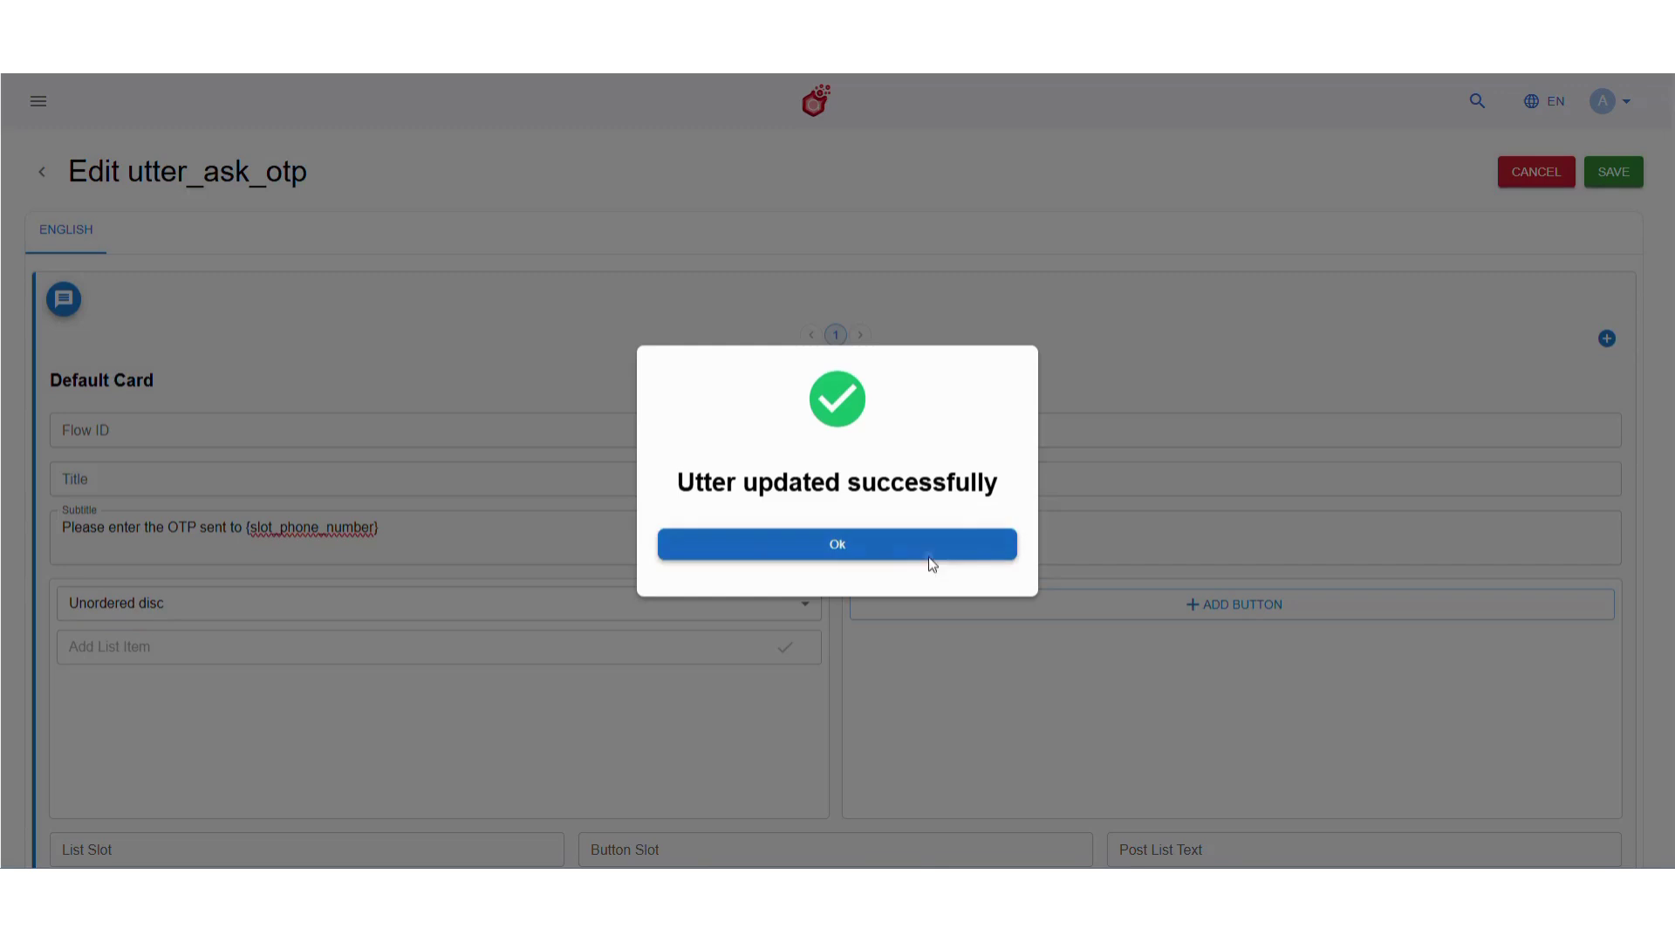
pyautogui.click(928, 557)
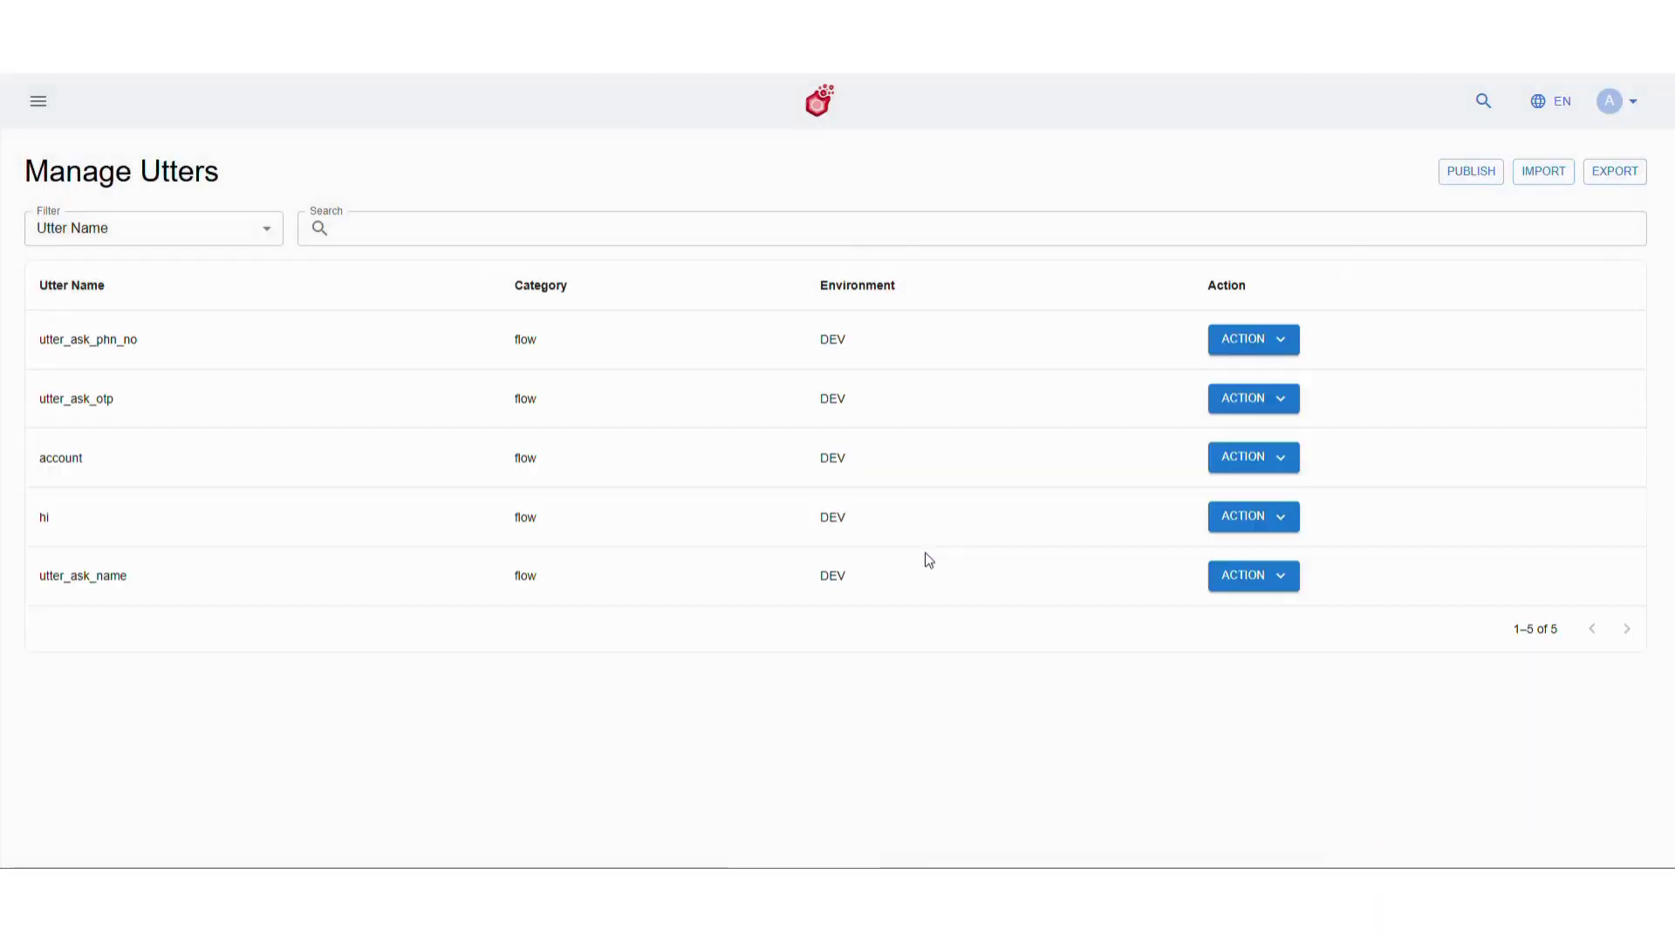
# Expand cj_account in Customer Journey and place account between Start and query_option_selected
pyautogui.click(35, 114)
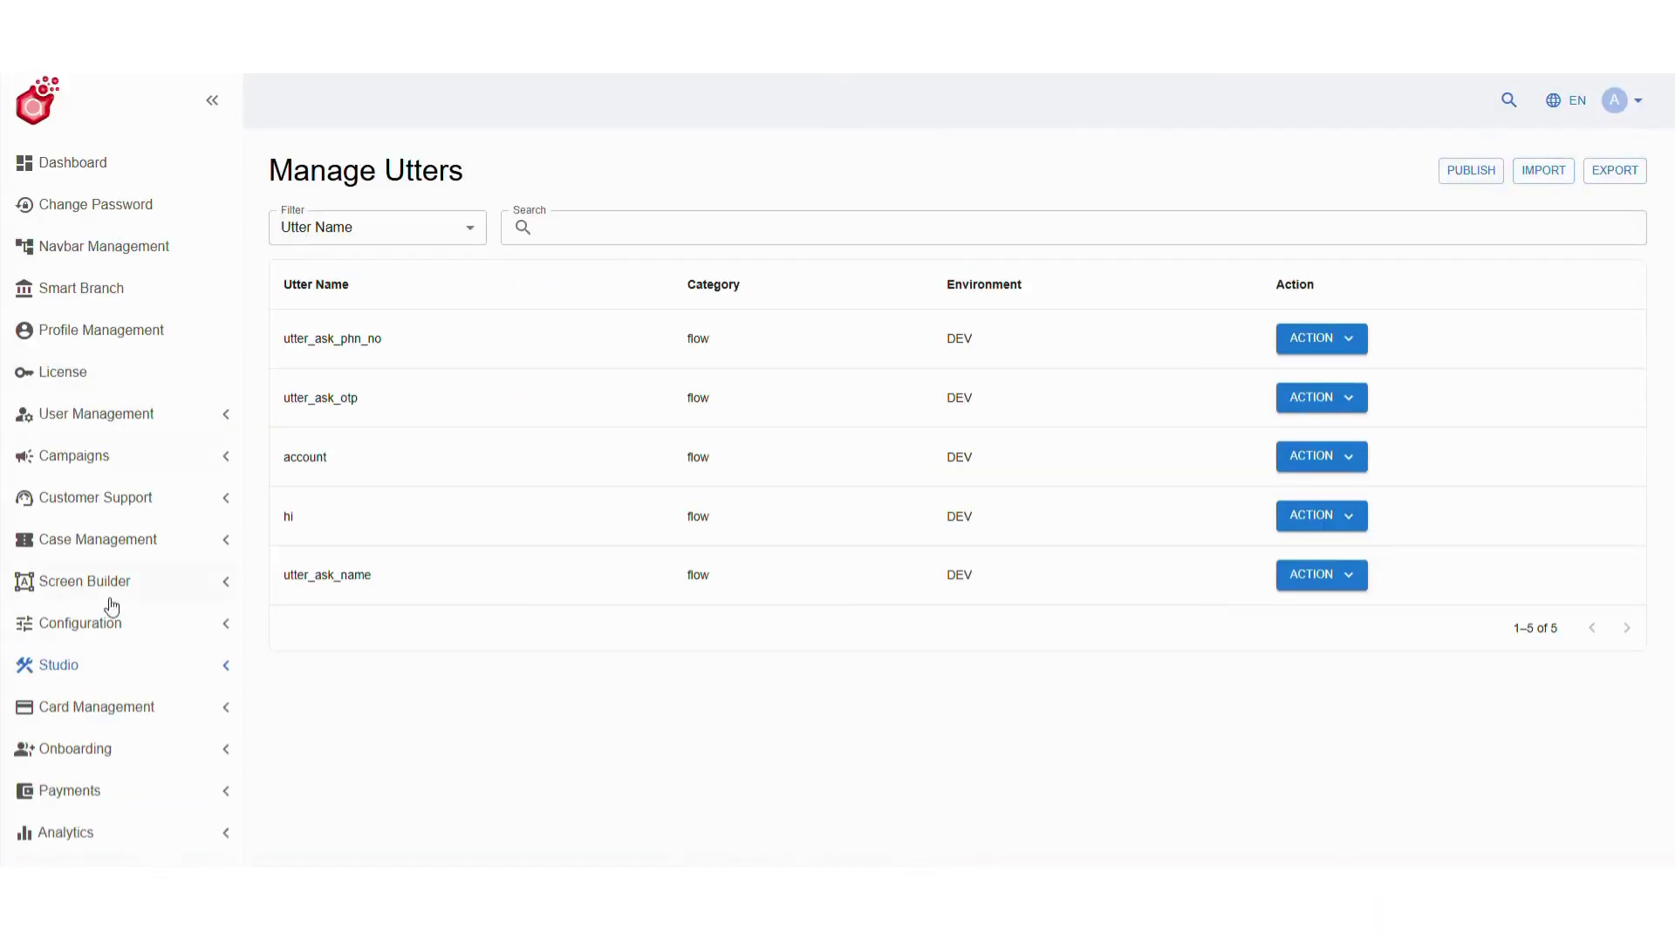
pyautogui.click(116, 670)
pyautogui.scroll(-1, 116, 807)
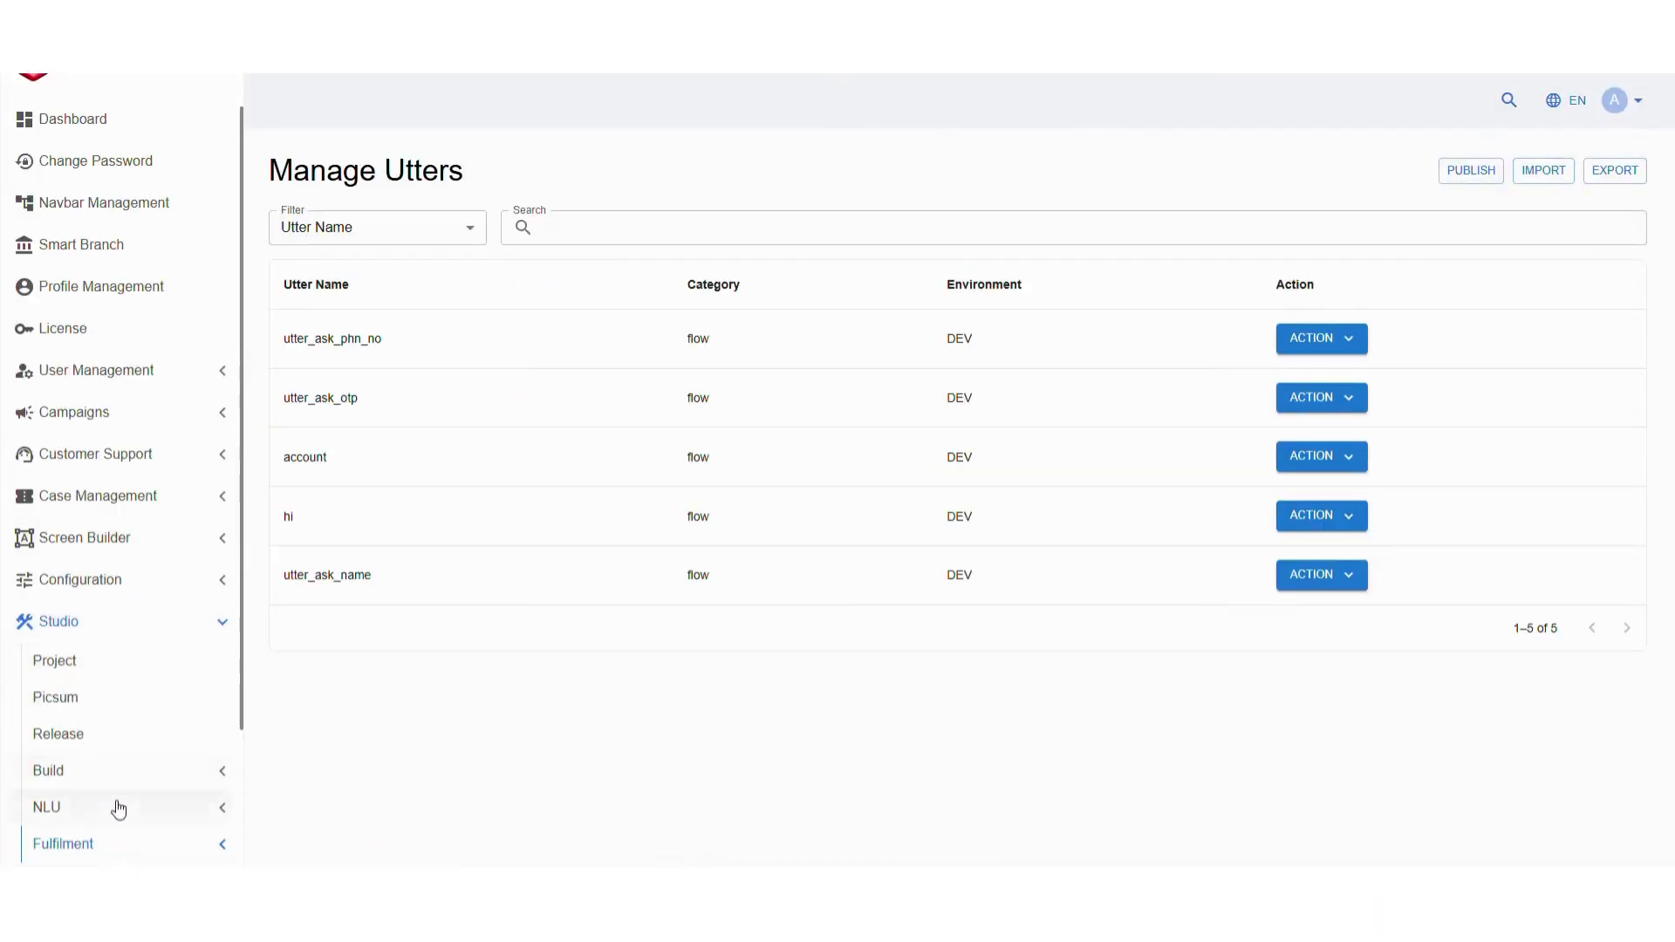
pyautogui.click(119, 777)
pyautogui.click(123, 807)
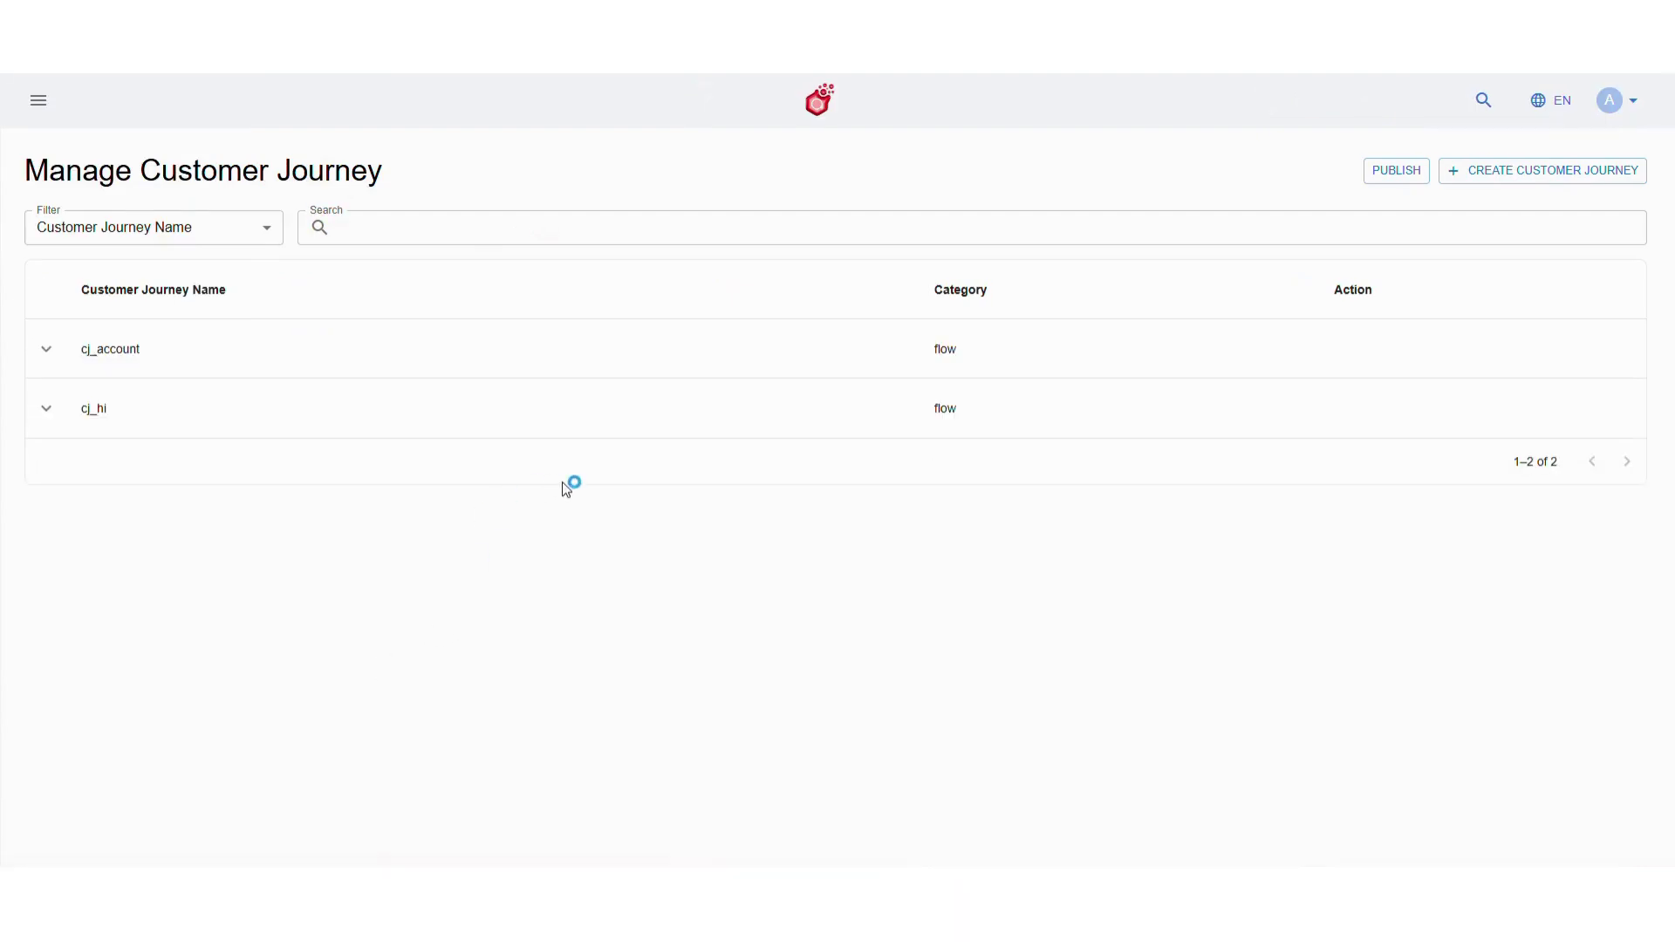
pyautogui.click(46, 349)
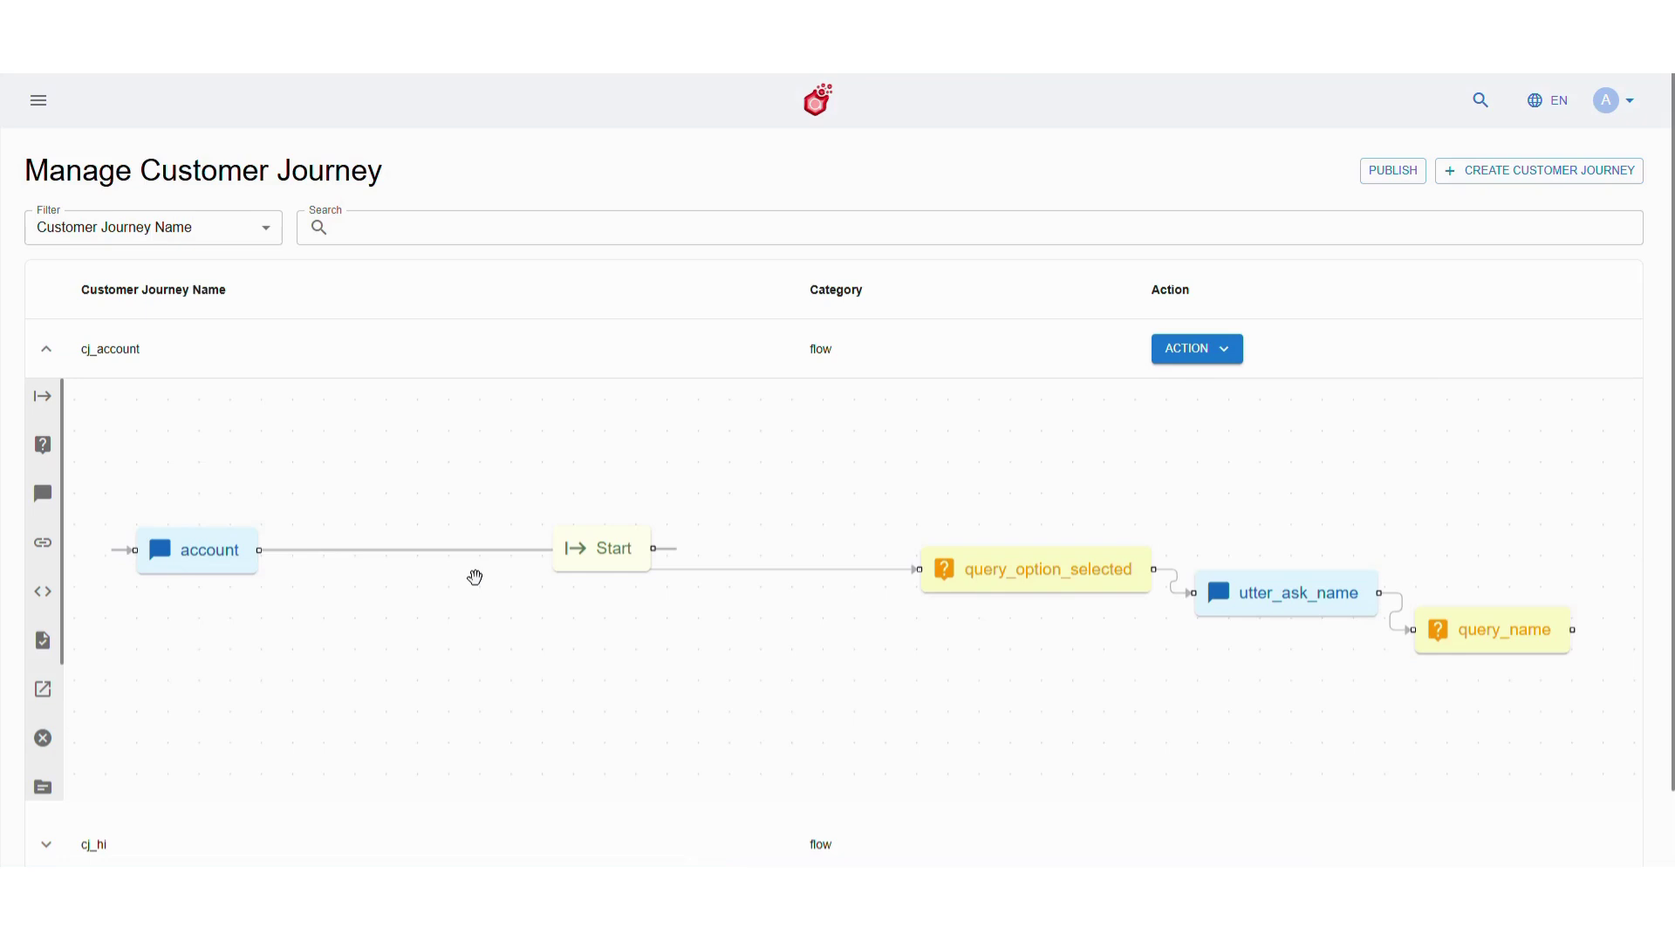
pyautogui.scroll(-3, 475, 578)
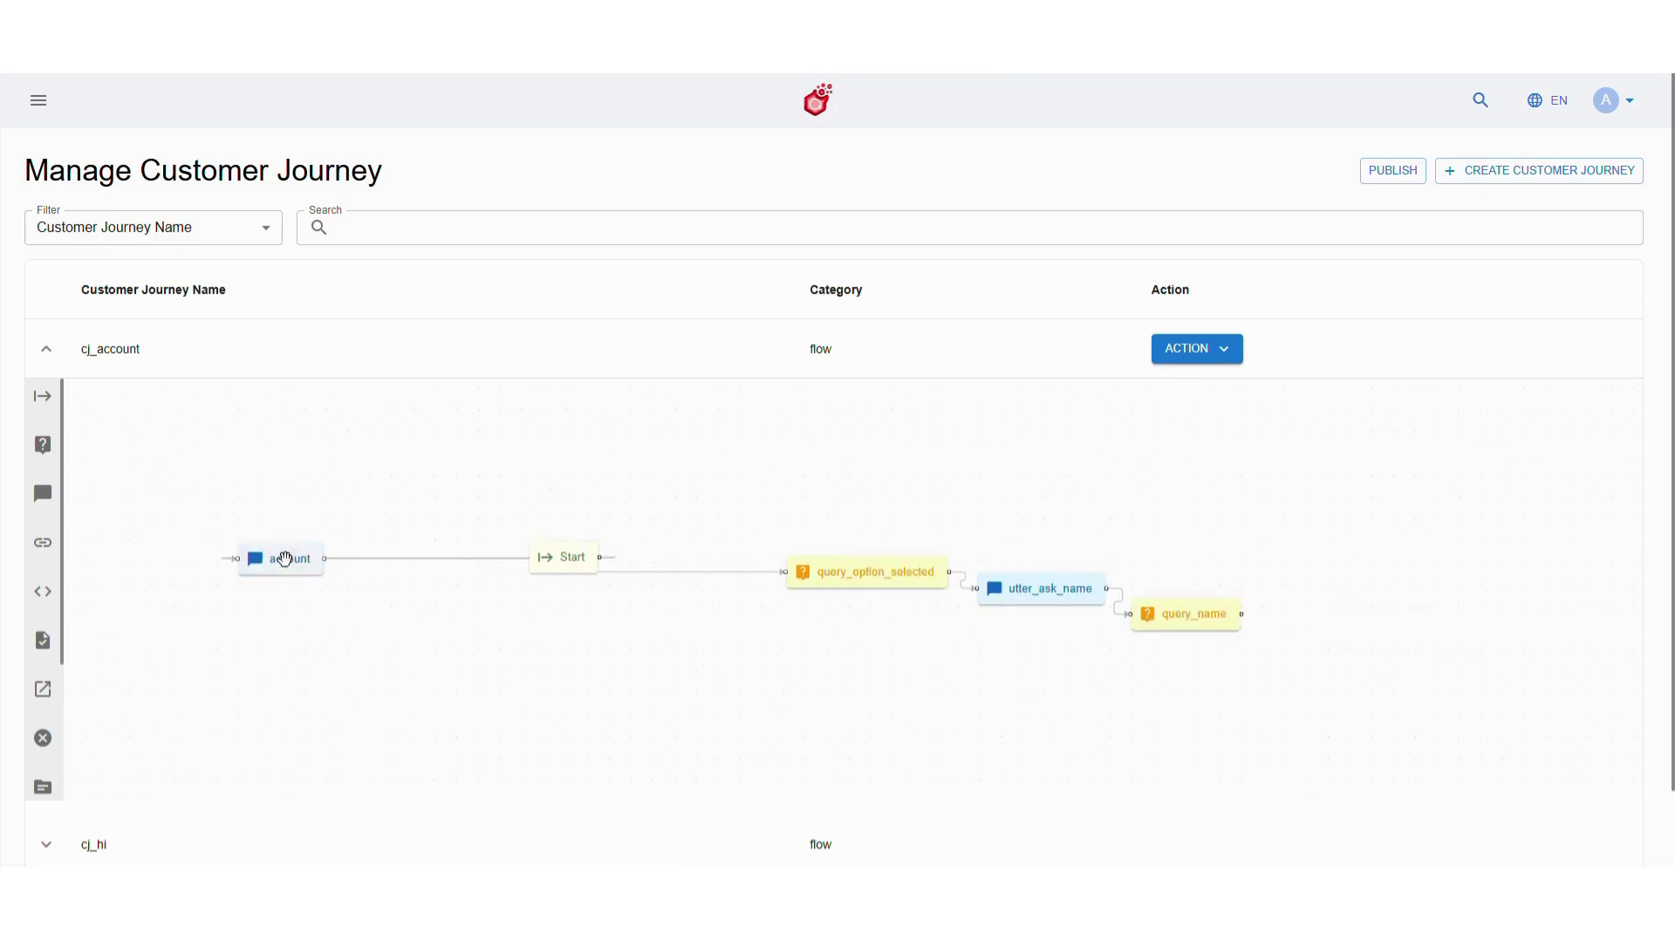
pyautogui.moveTo(284, 560); pyautogui.dragTo(715, 575)
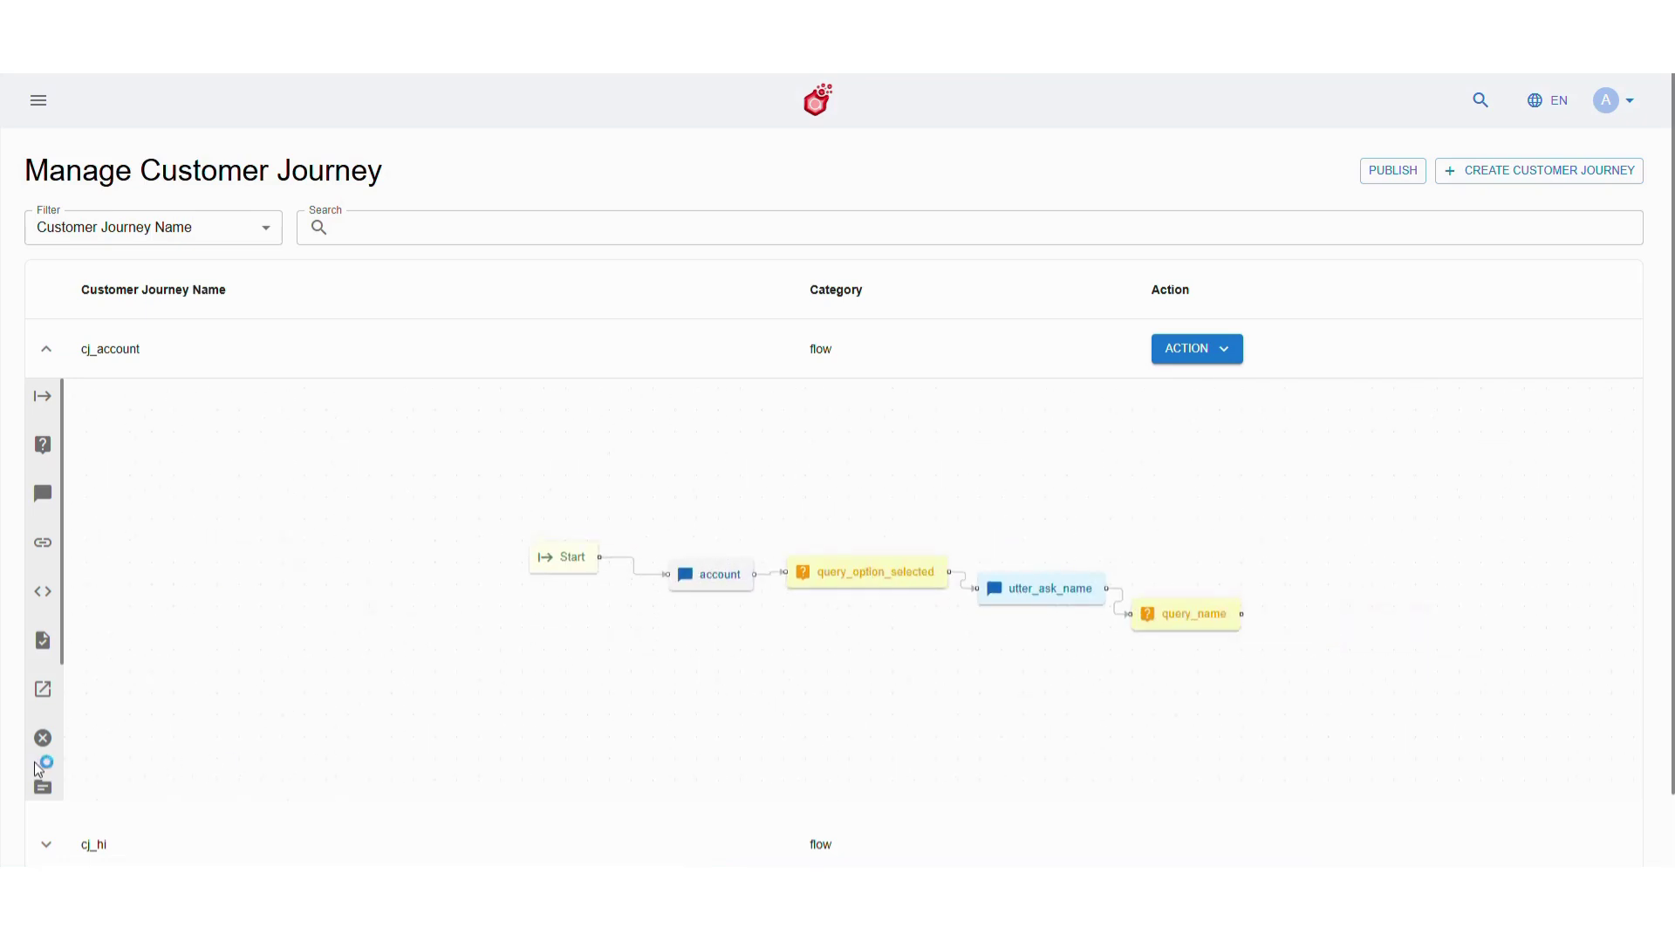
# Add a function_user_details Function node after query_name and deploy the flow
pyautogui.scroll(-3, 39, 770)
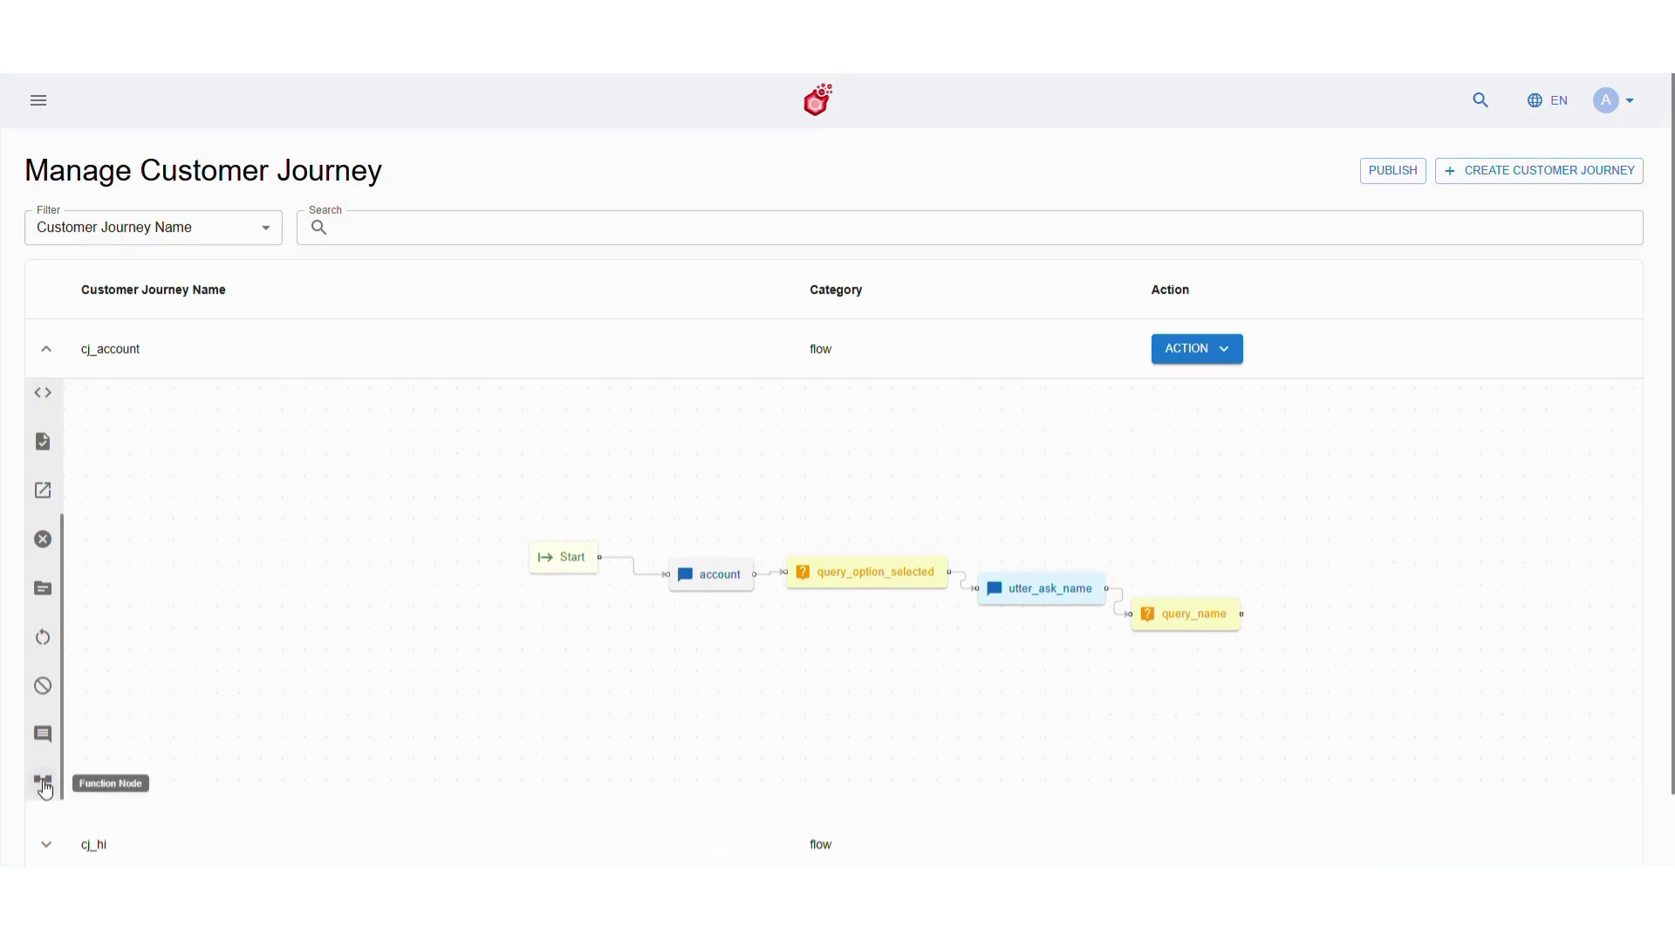
pyautogui.moveTo(45, 789); pyautogui.dragTo(1297, 661)
pyautogui.click(905, 471)
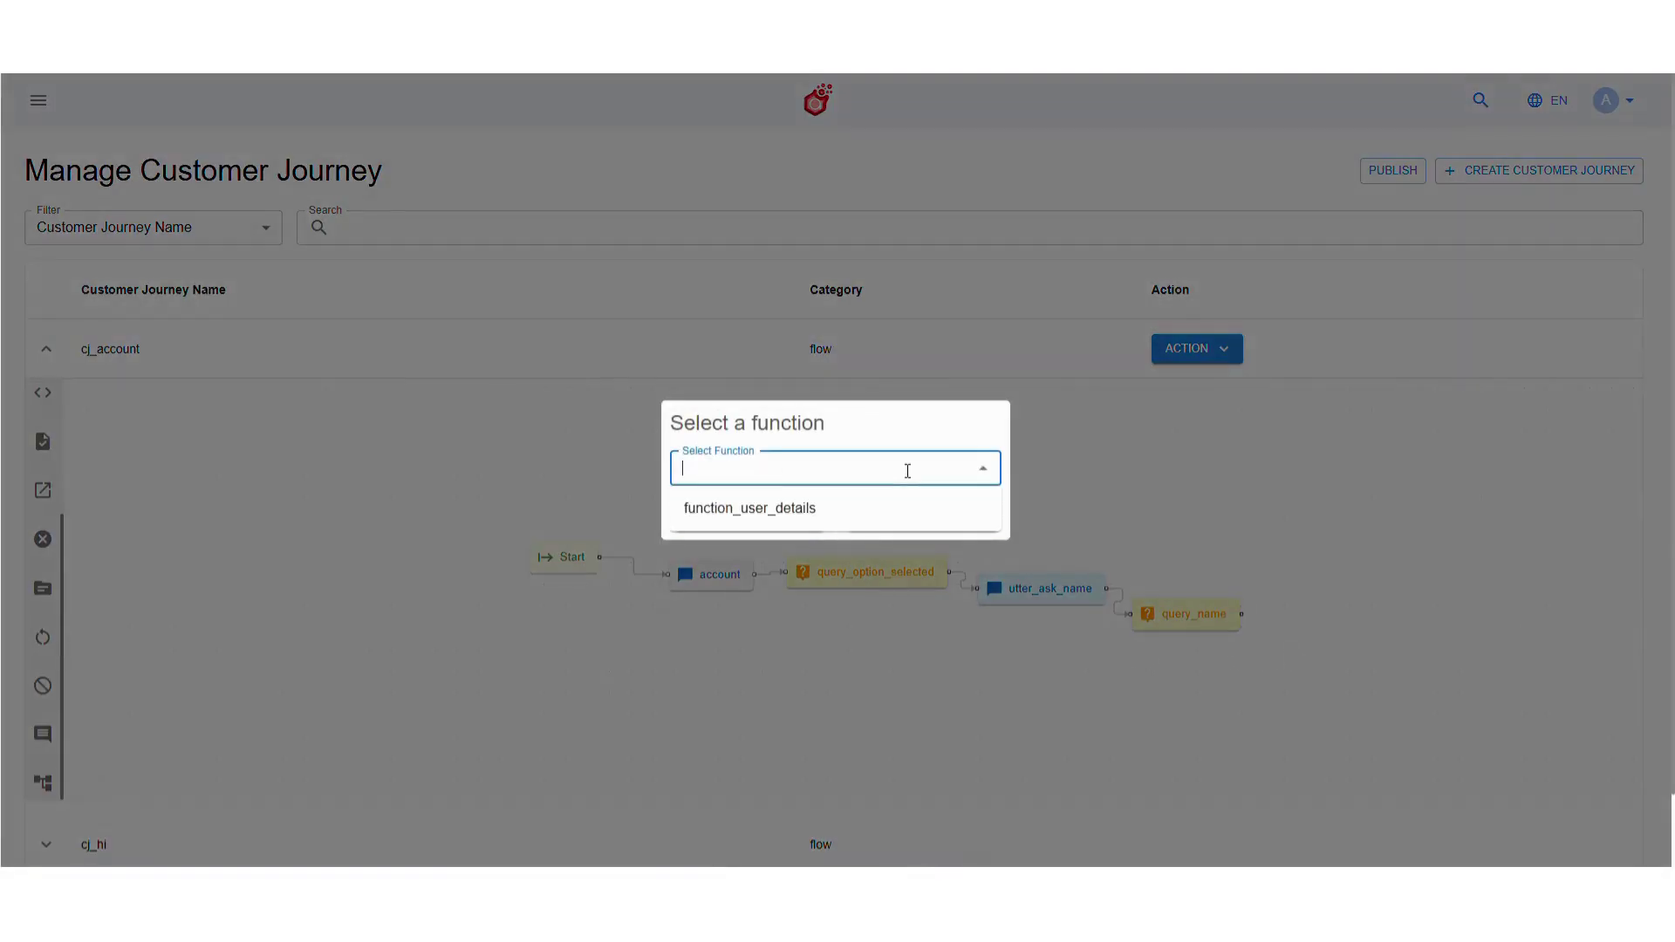
pyautogui.click(883, 513)
pyautogui.click(770, 518)
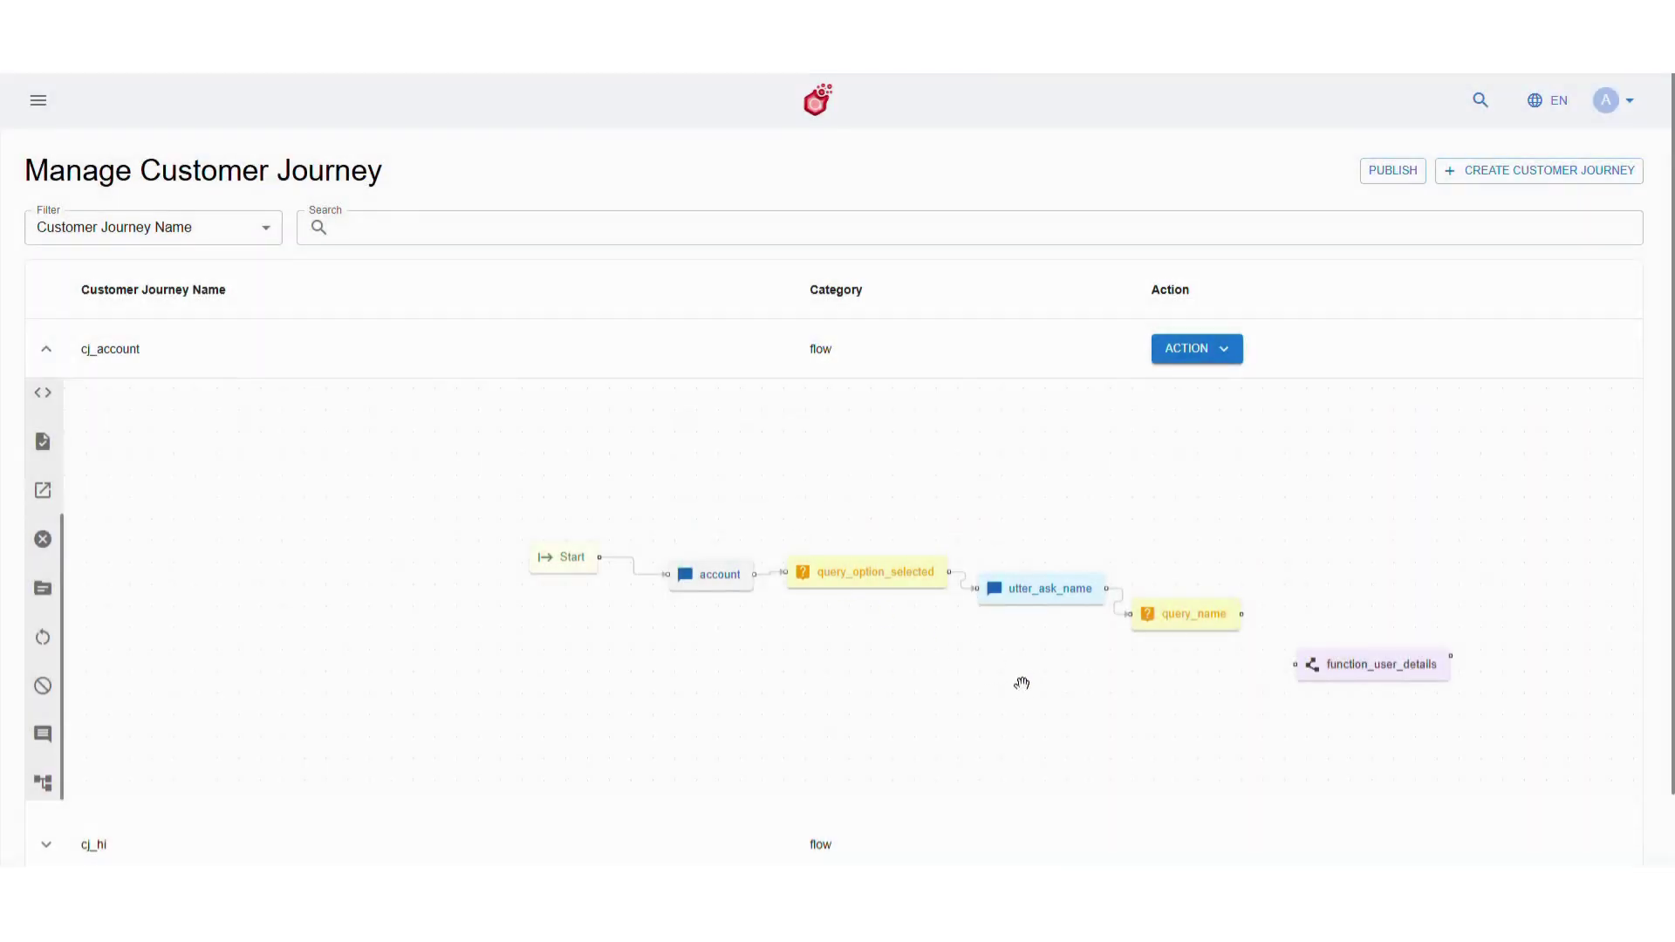
pyautogui.moveTo(971, 680); pyautogui.dragTo(688, 614)
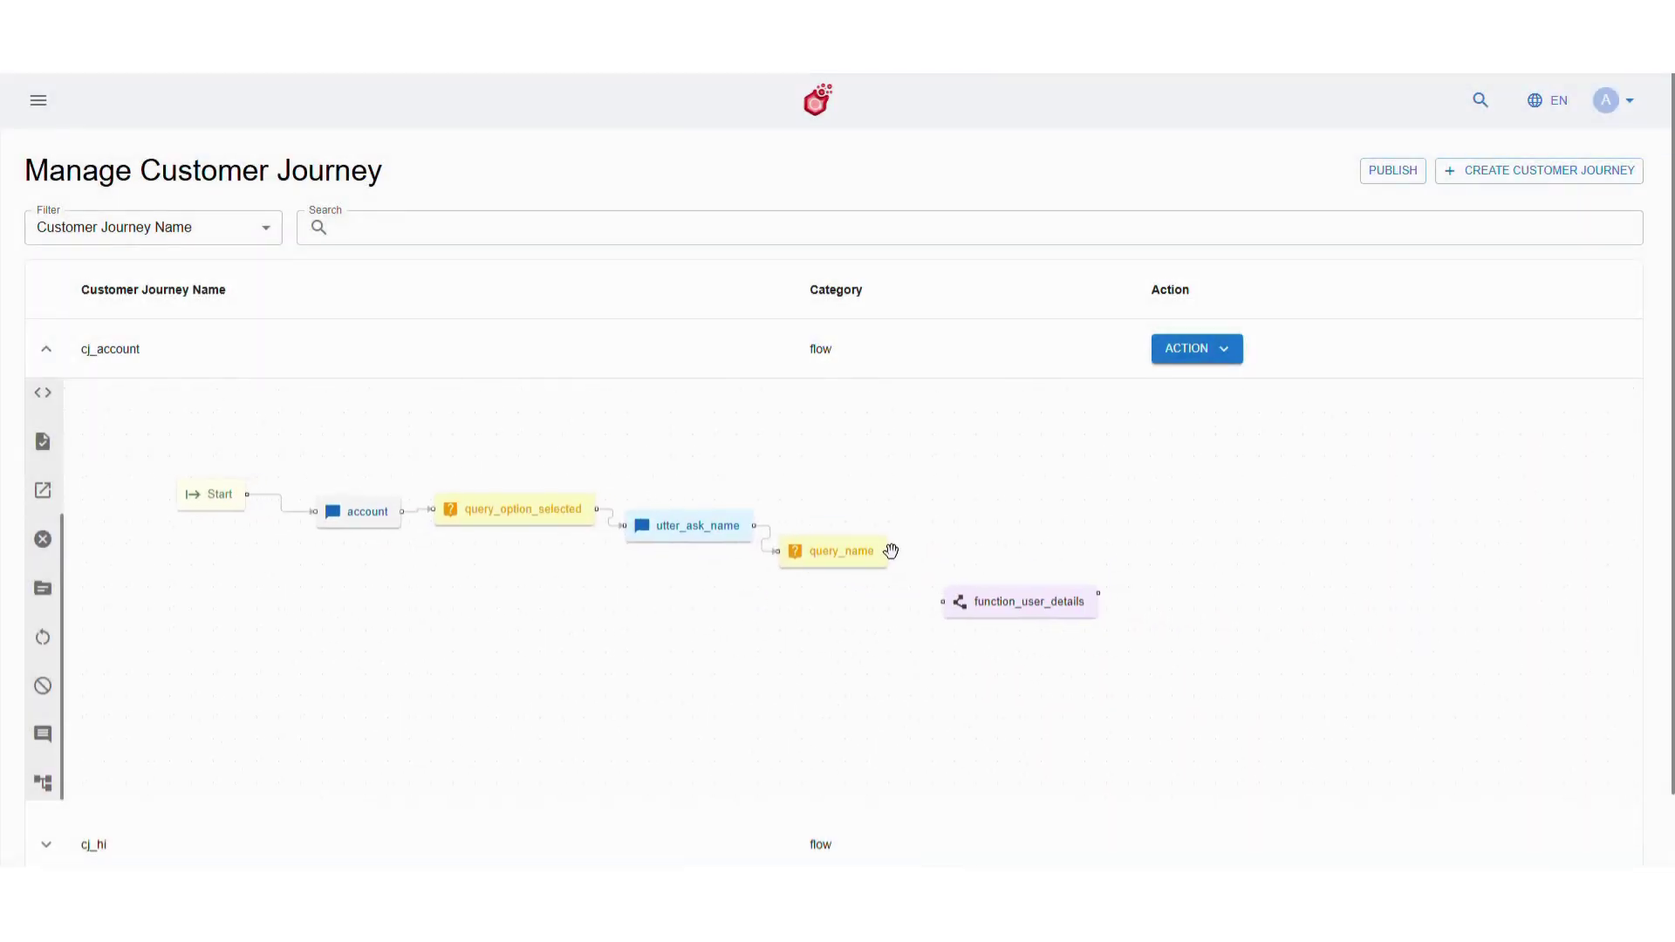
pyautogui.moveTo(888, 551); pyautogui.dragTo(941, 602)
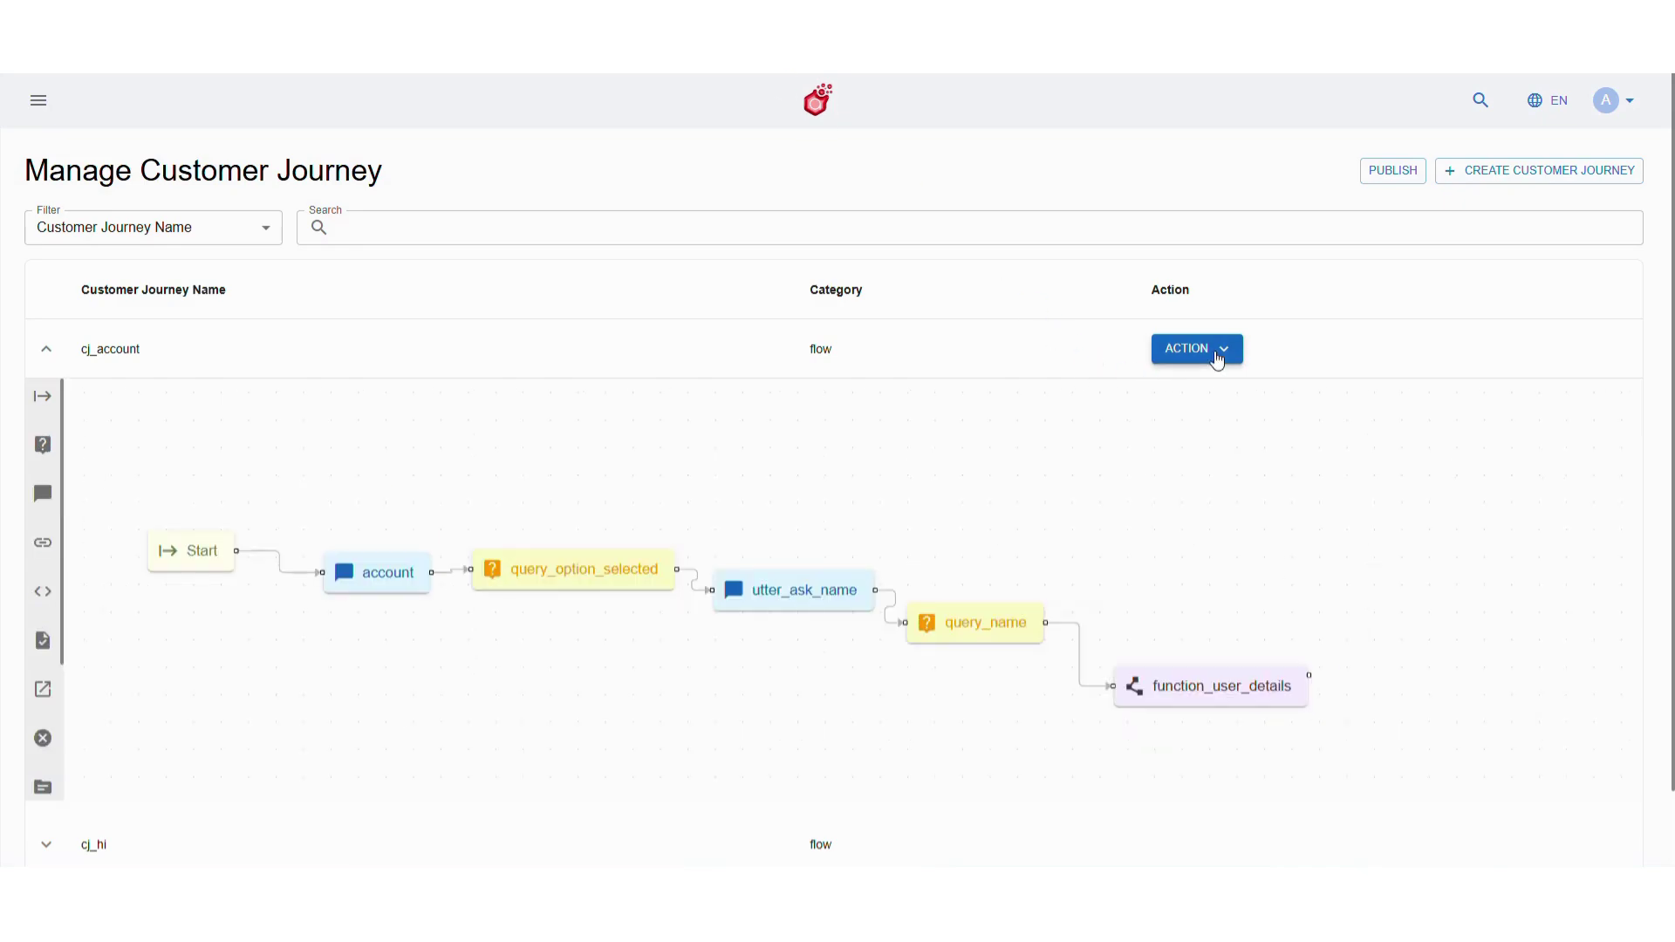
pyautogui.click(1218, 356)
pyautogui.click(1225, 390)
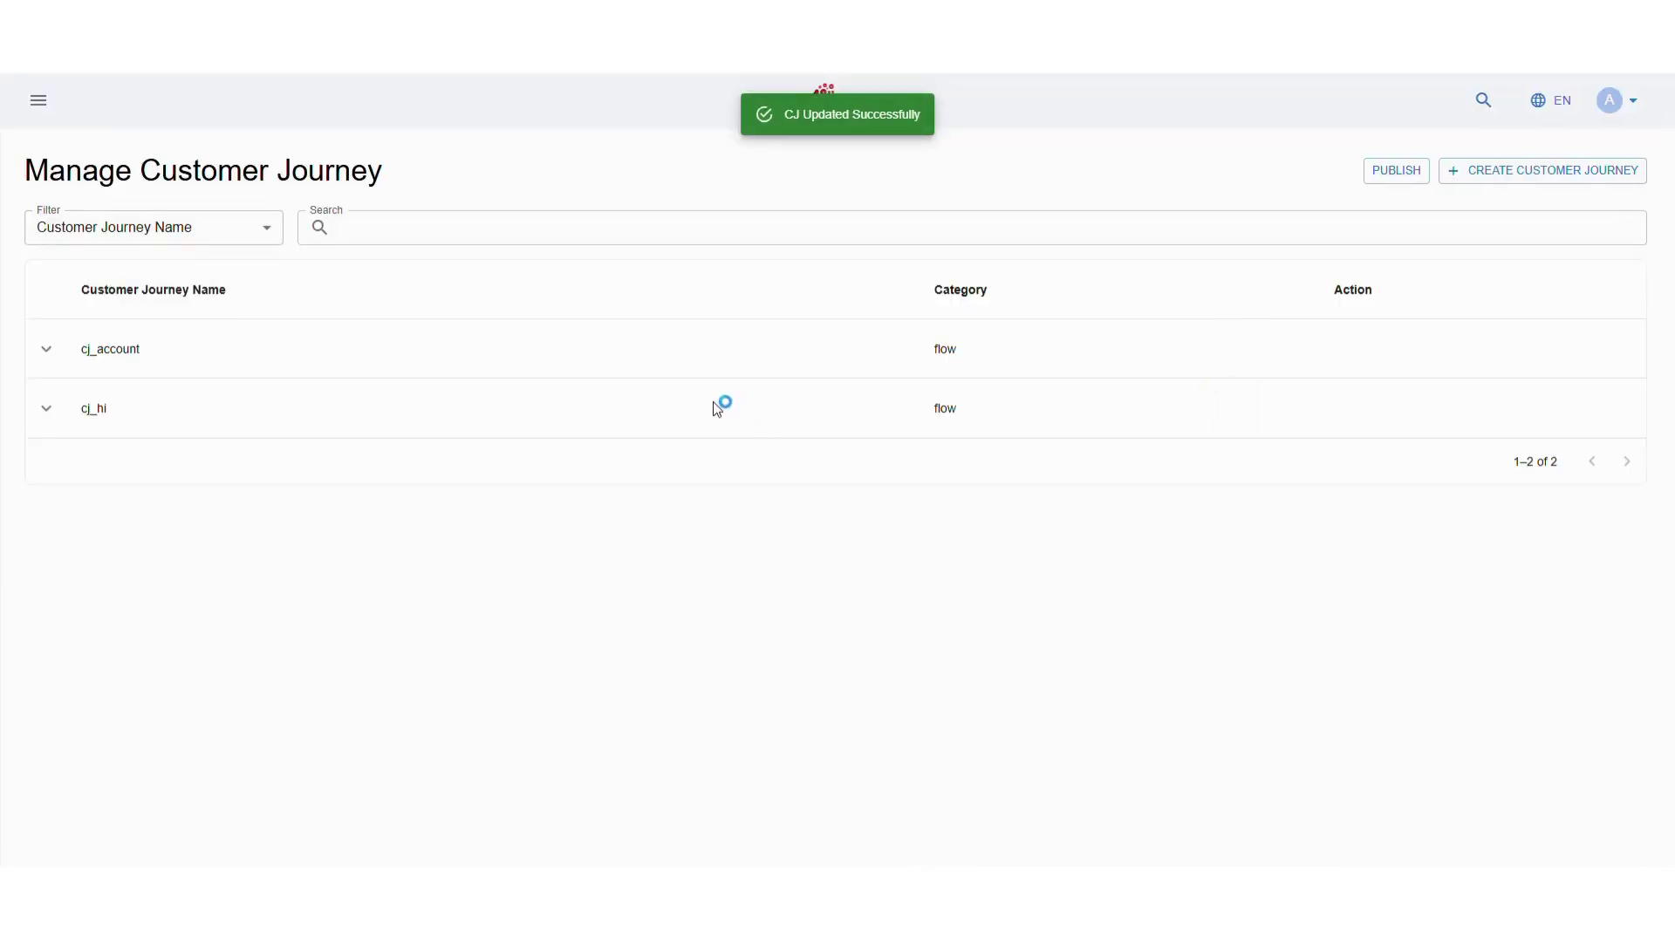
# Open Studio > Fulfilment > API Configuration and start a new API
pyautogui.click(41, 101)
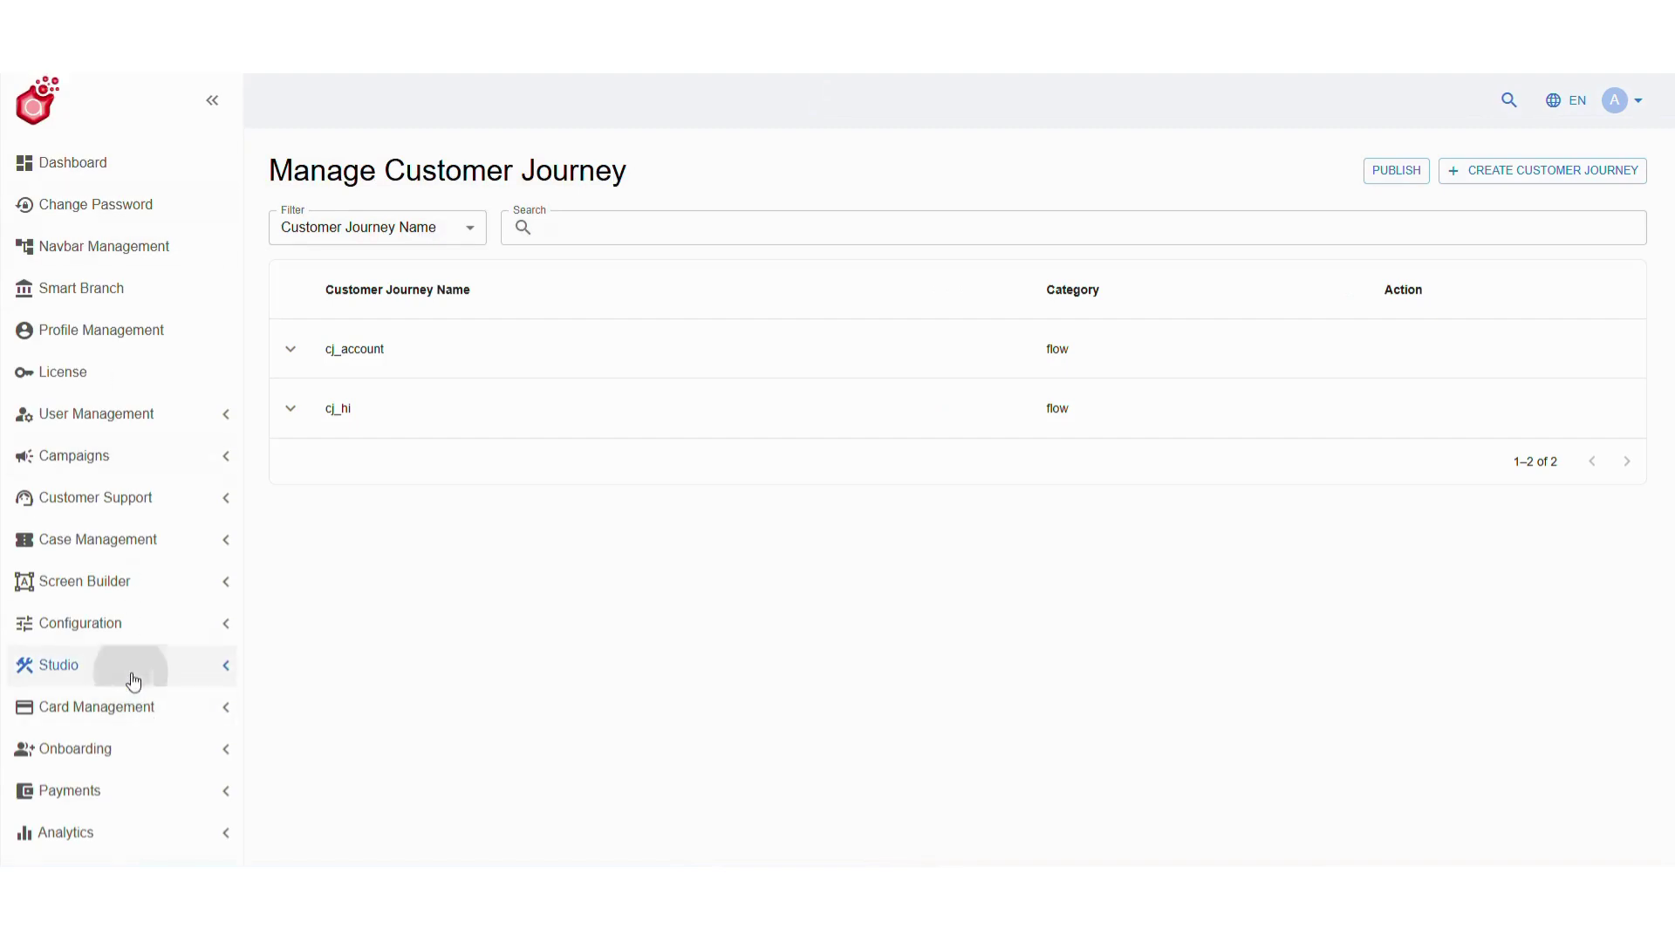
pyautogui.click(130, 672)
pyautogui.scroll(-3, 131, 680)
pyautogui.click(133, 686)
pyautogui.scroll(-2, 133, 685)
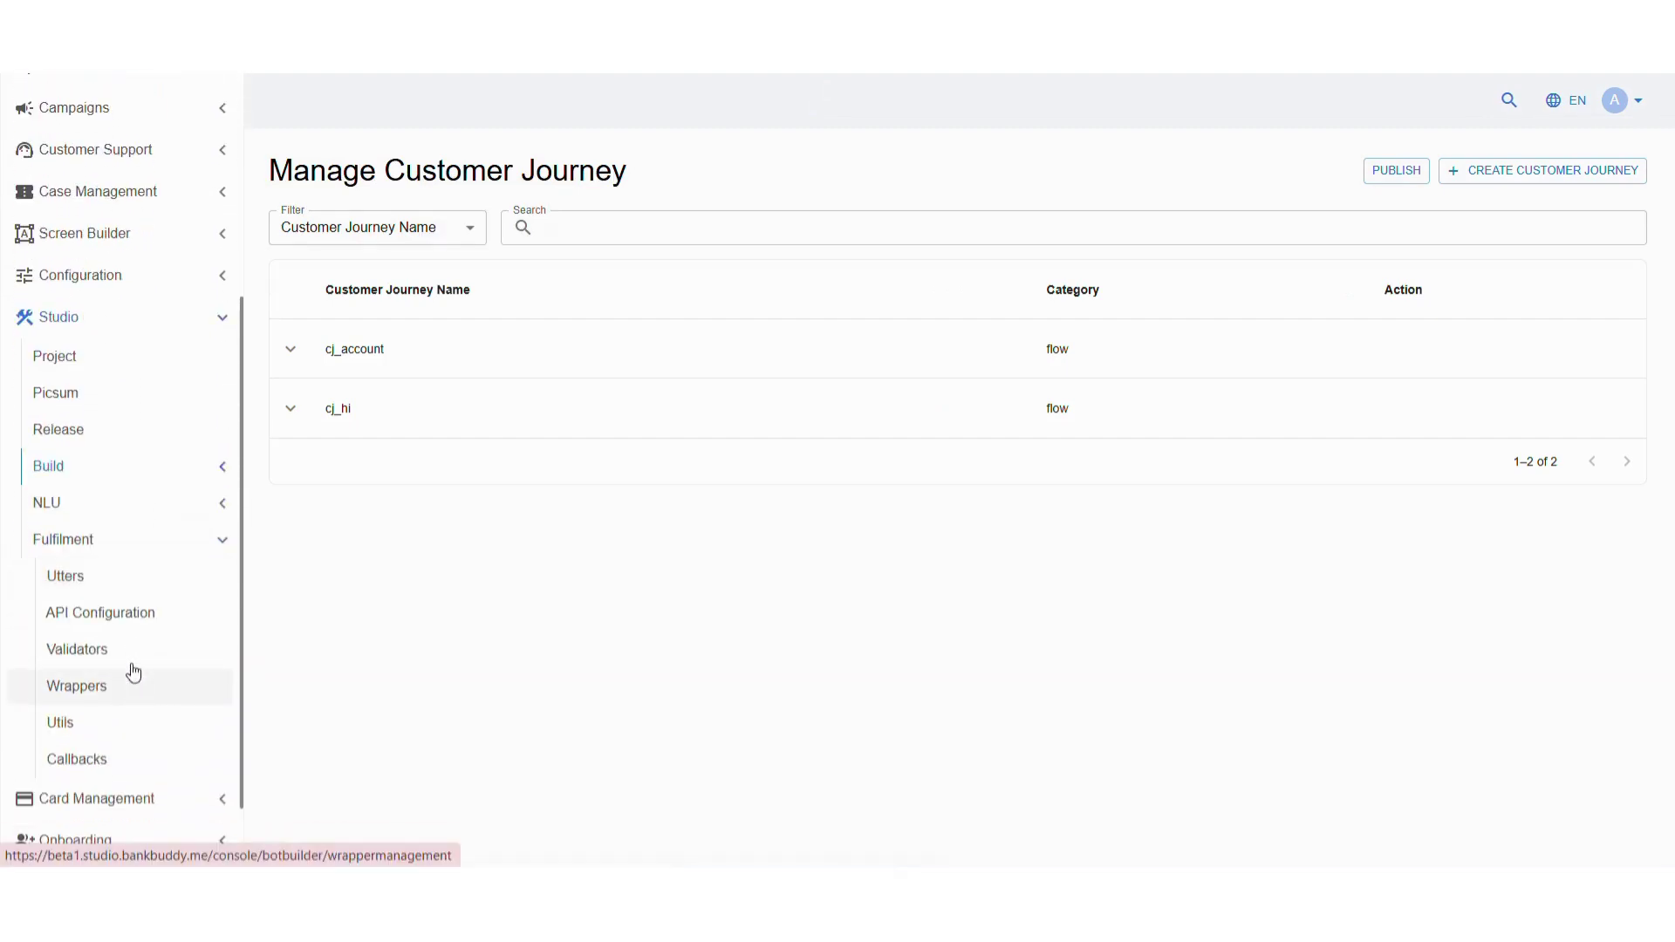
pyautogui.click(130, 610)
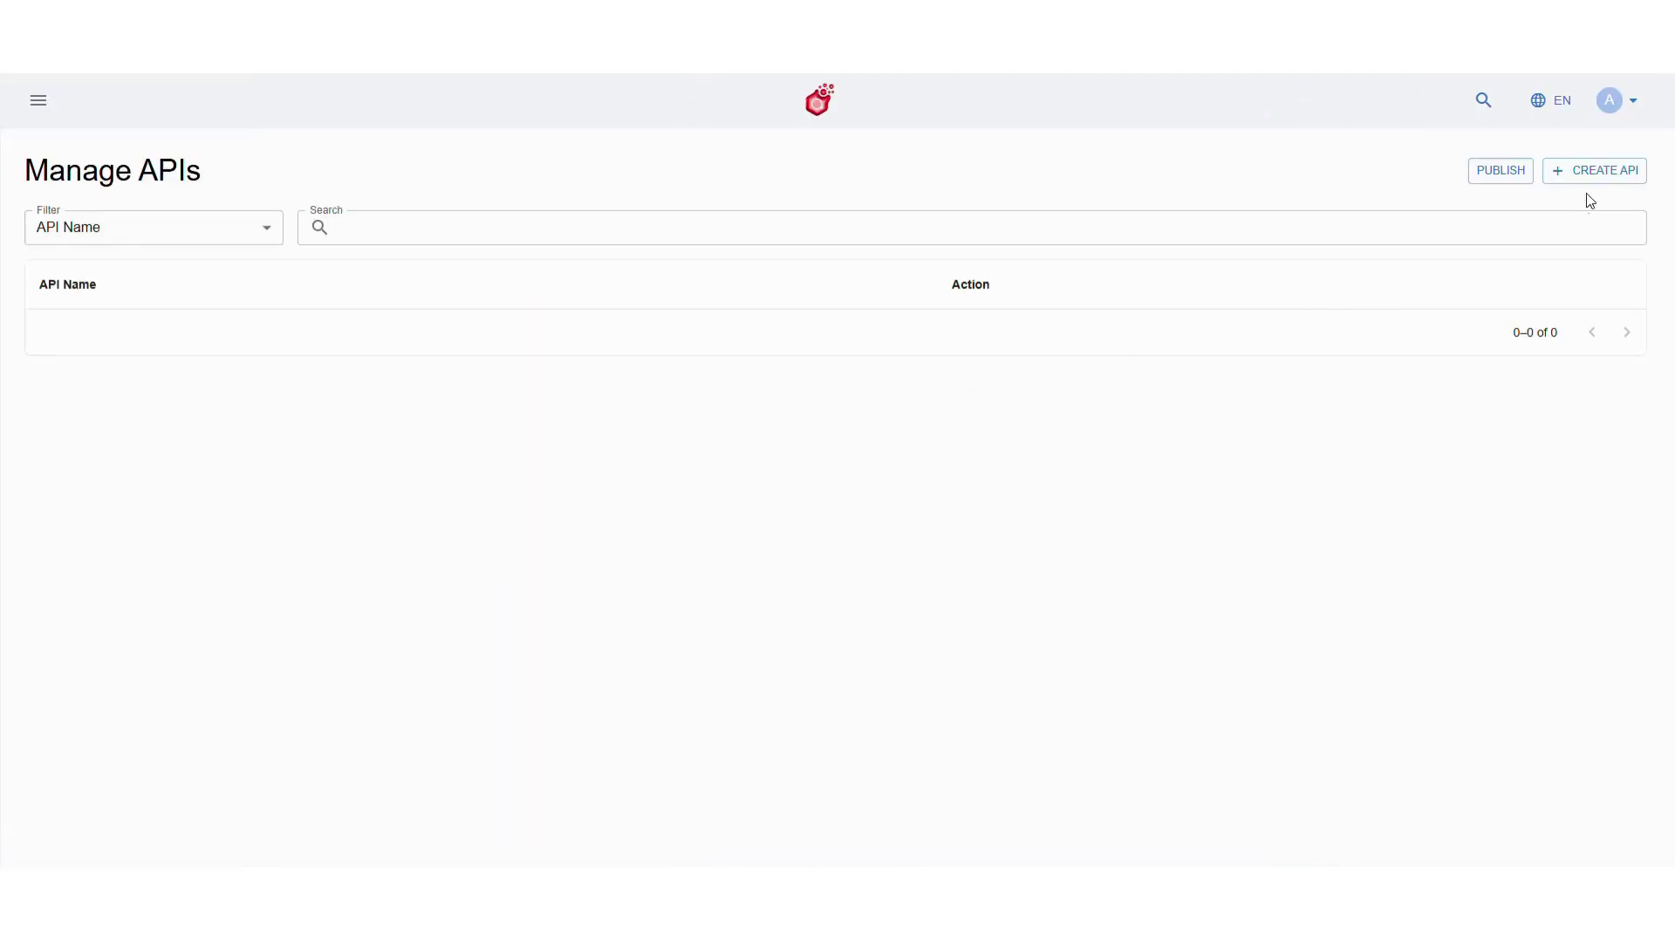
pyautogui.click(1593, 171)
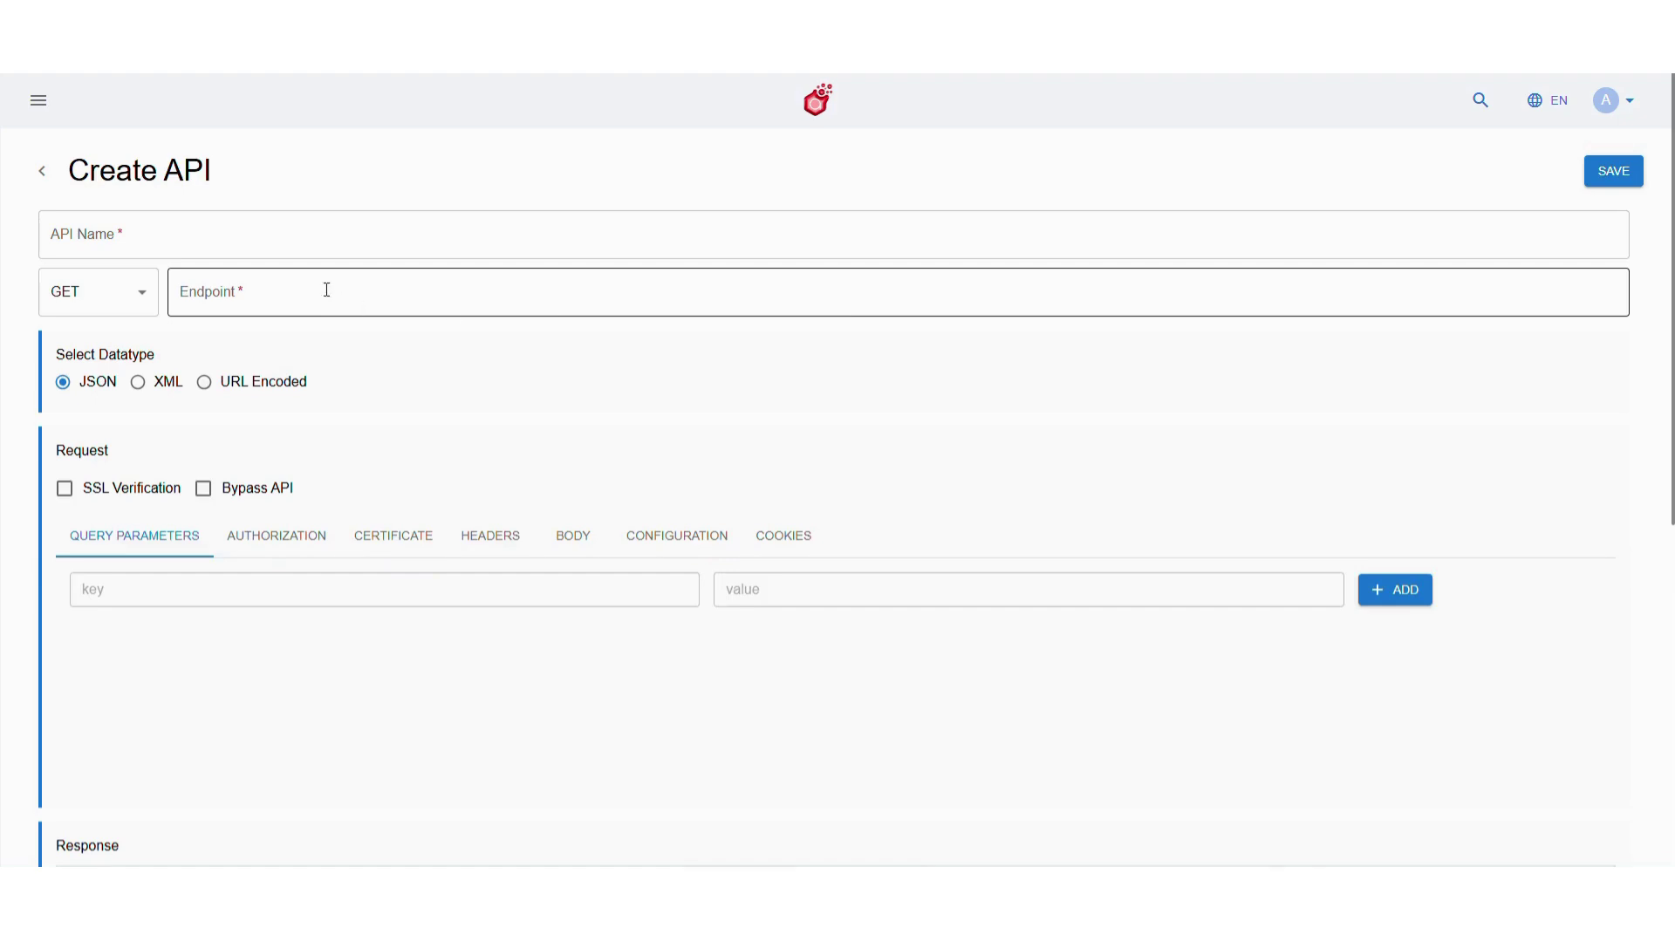
pyautogui.click(274, 232)
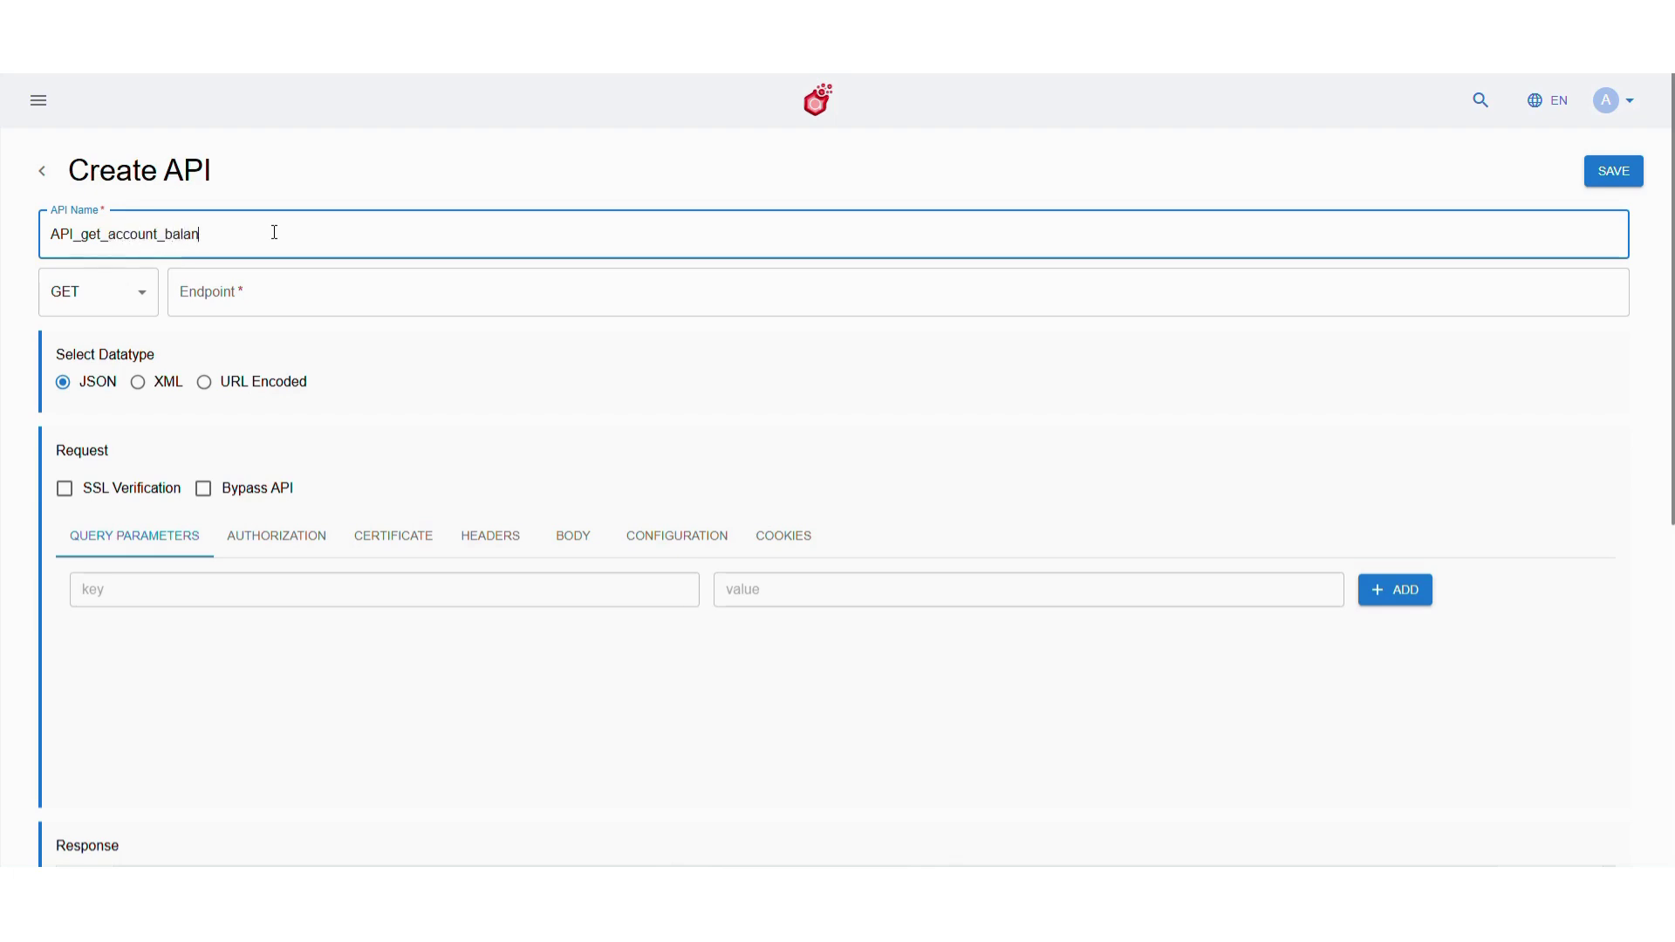
pyautogui.click(284, 292)
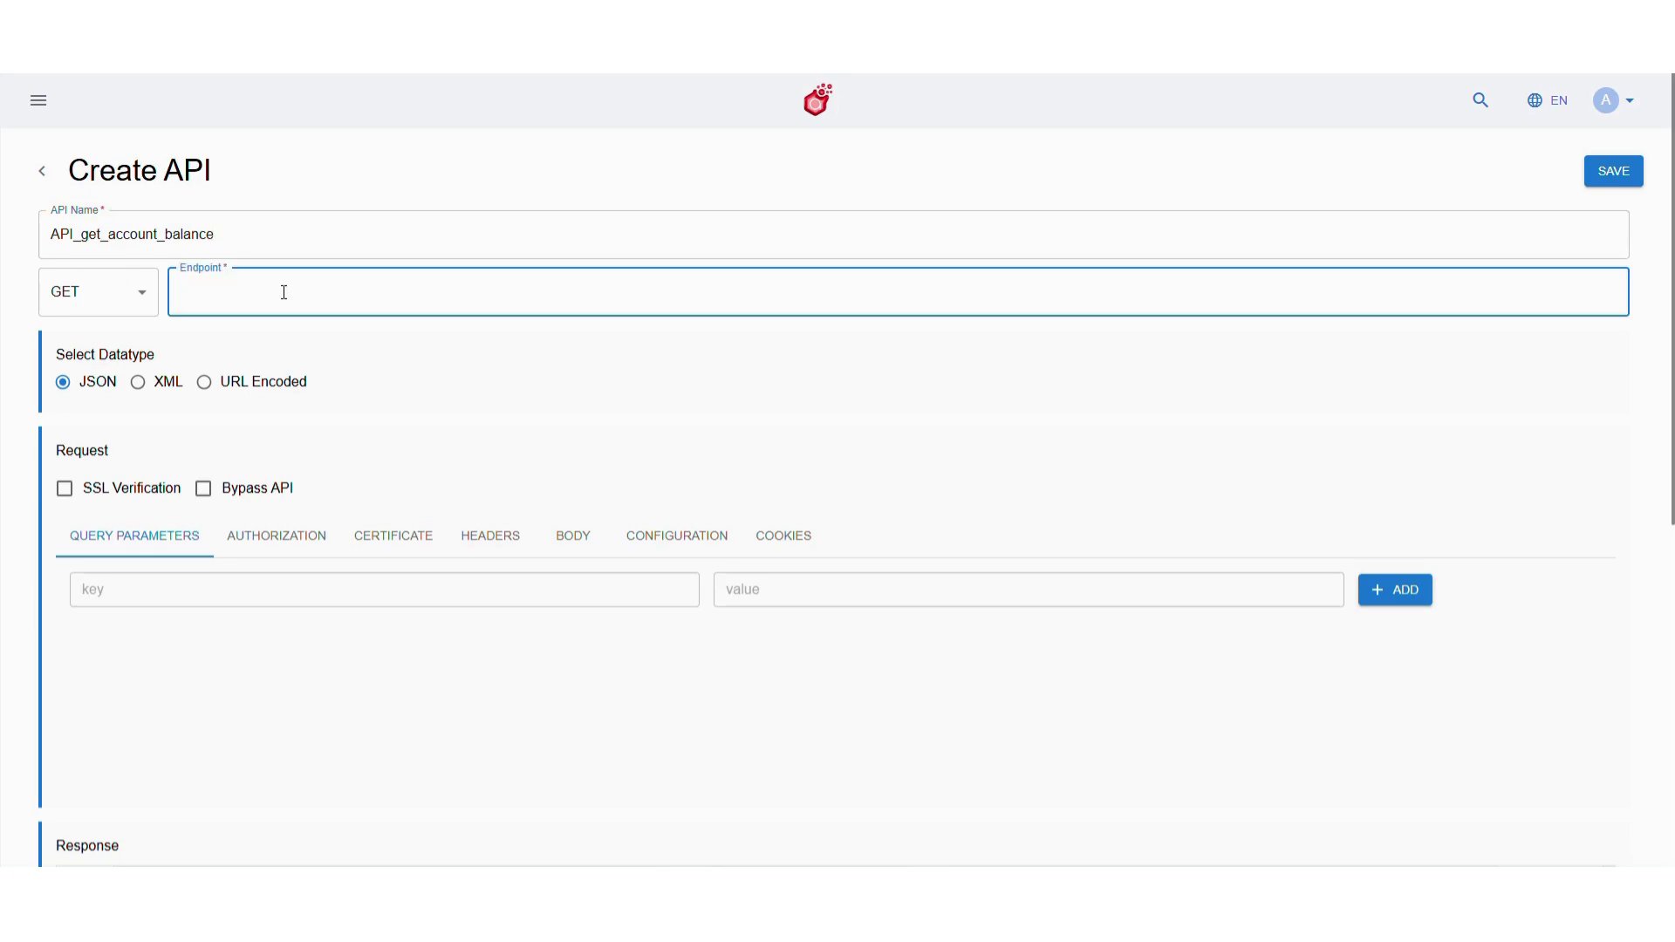
pyautogui.write('https://bankbuddy/core/account/checkbalance')
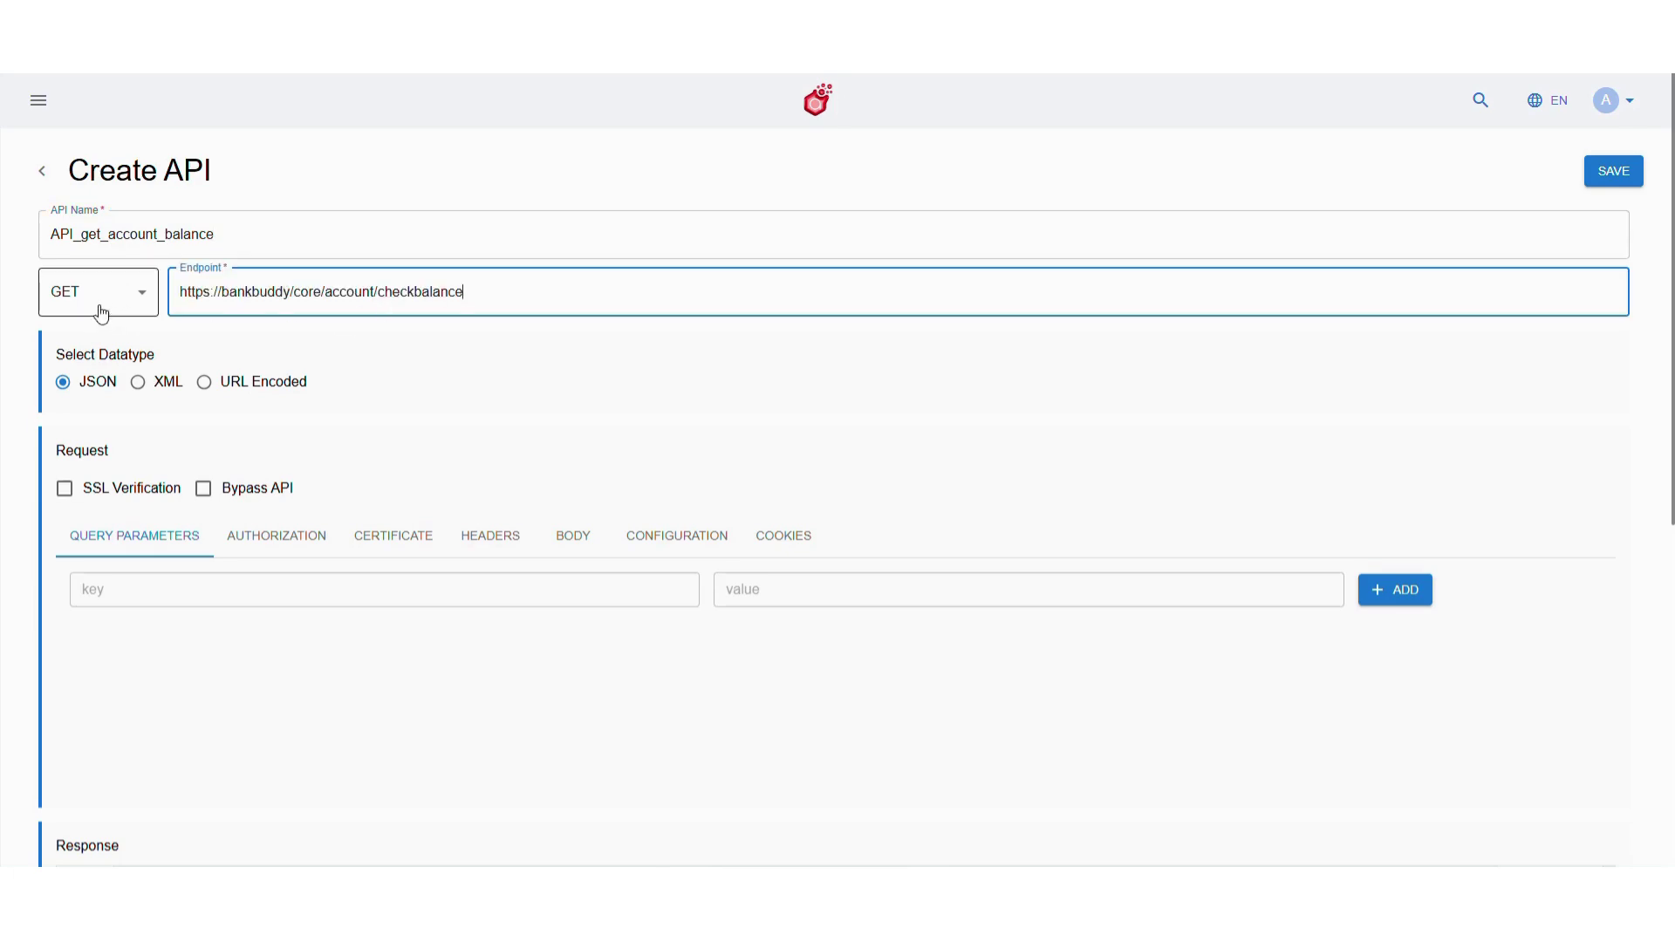
pyautogui.click(101, 307)
pyautogui.click(182, 350)
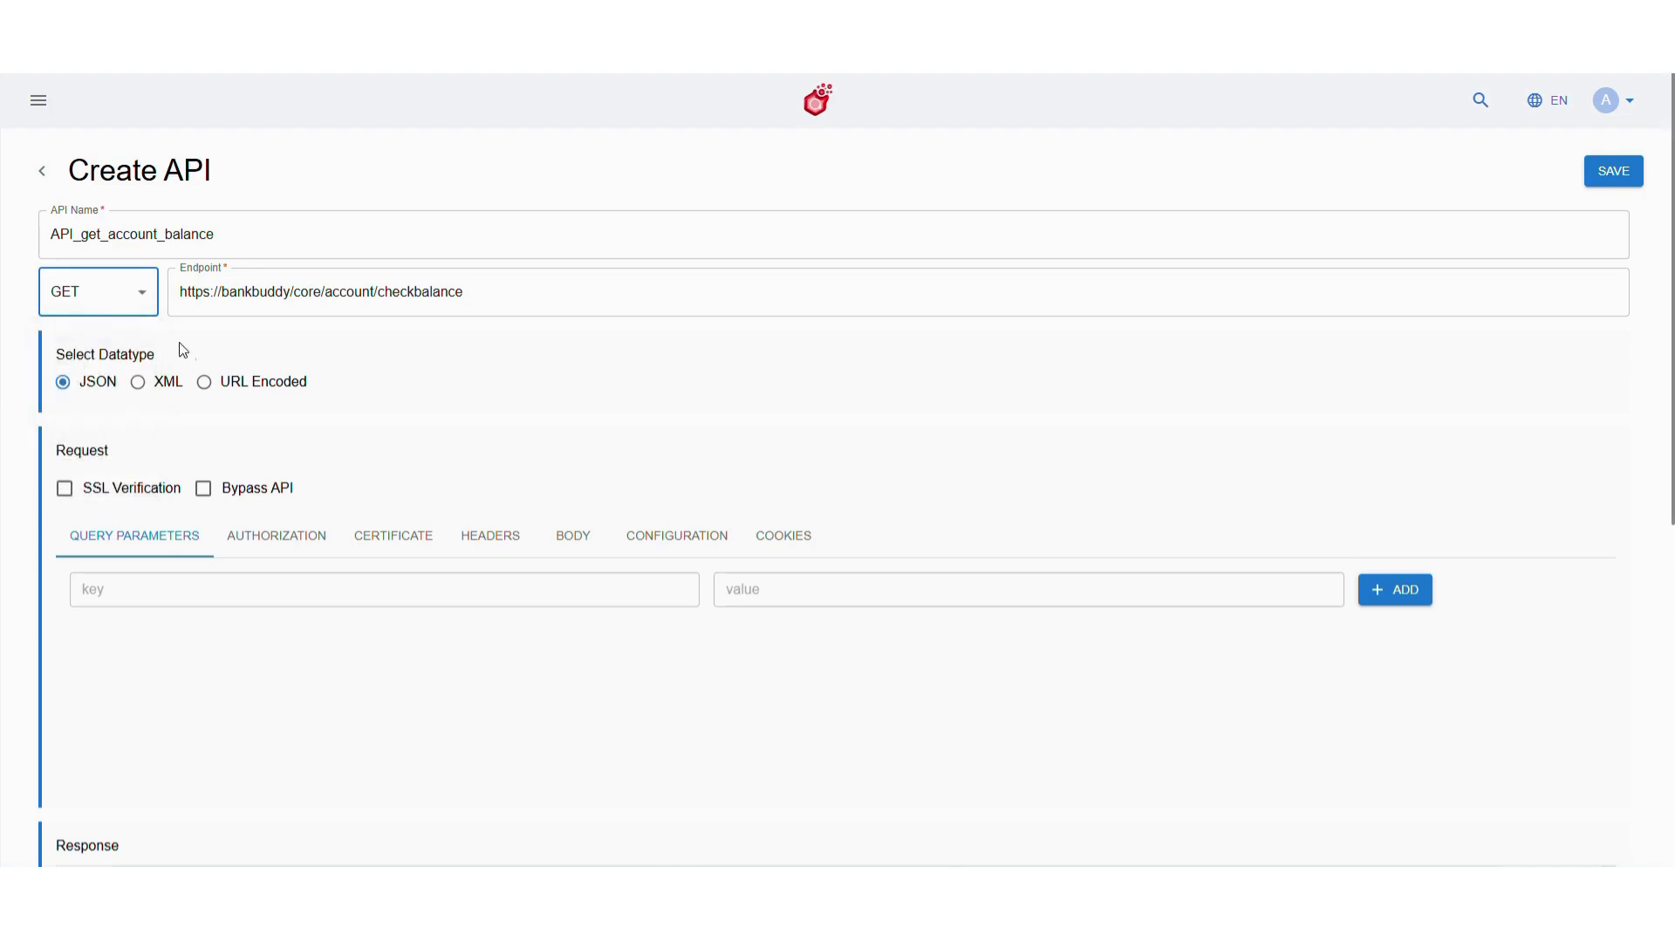
# Add the query parameter phone_number={slot_phone_number} and save the API
pyautogui.click(260, 588)
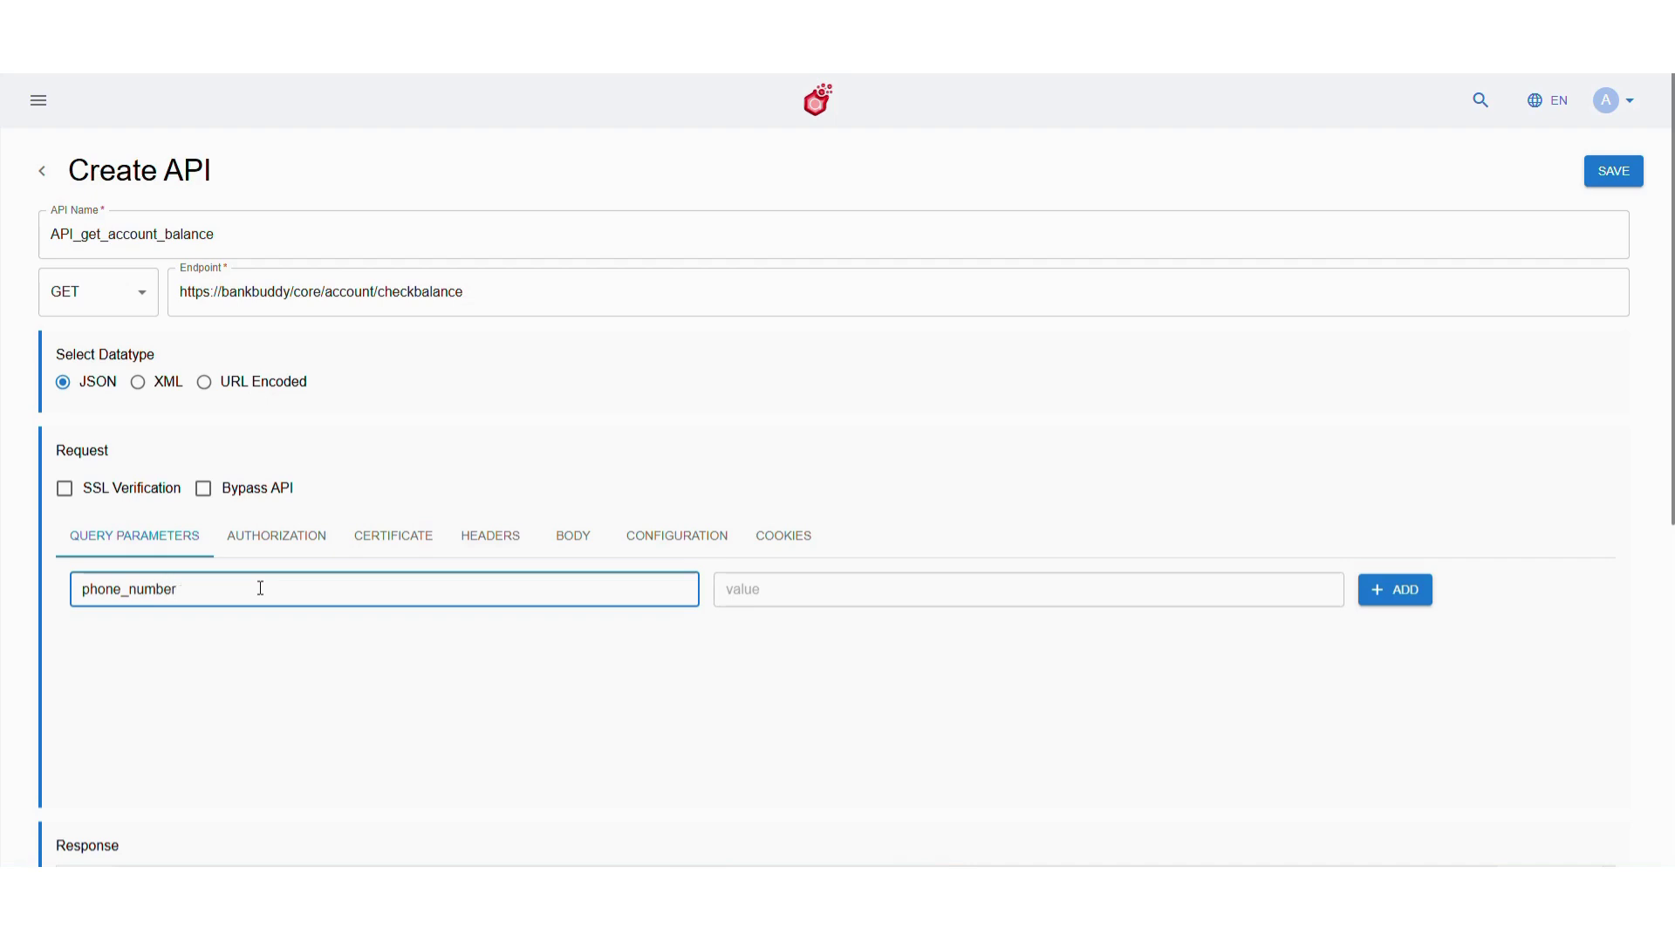
pyautogui.click(788, 593)
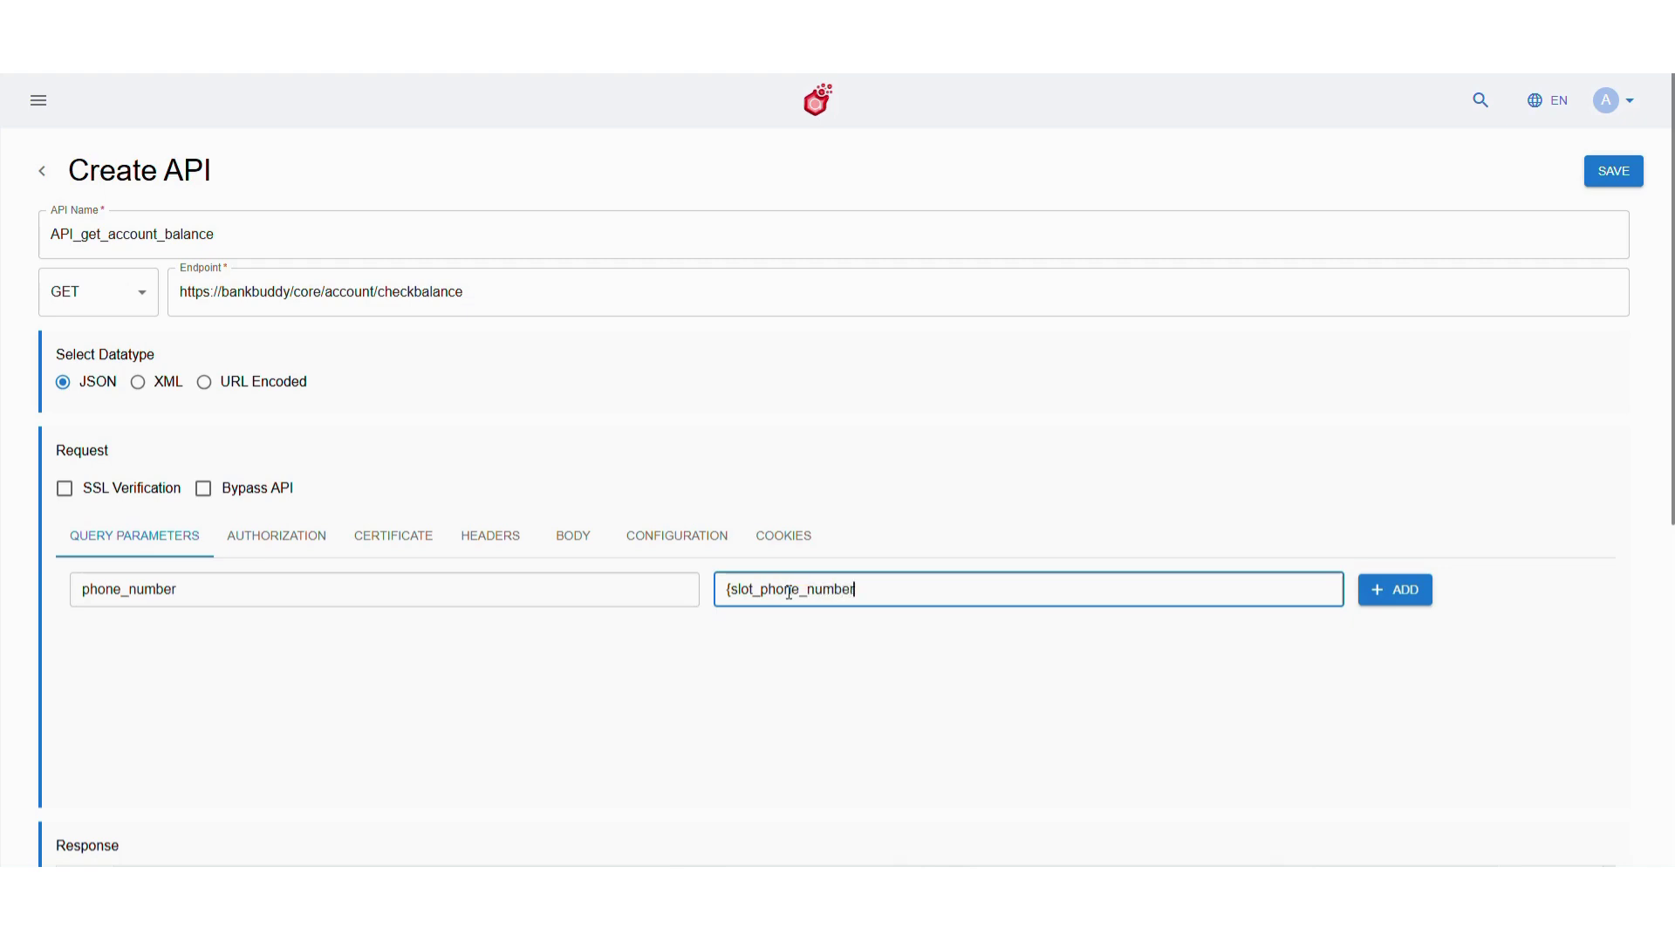
pyautogui.write('{slot_phone_number}')
pyautogui.click(1396, 590)
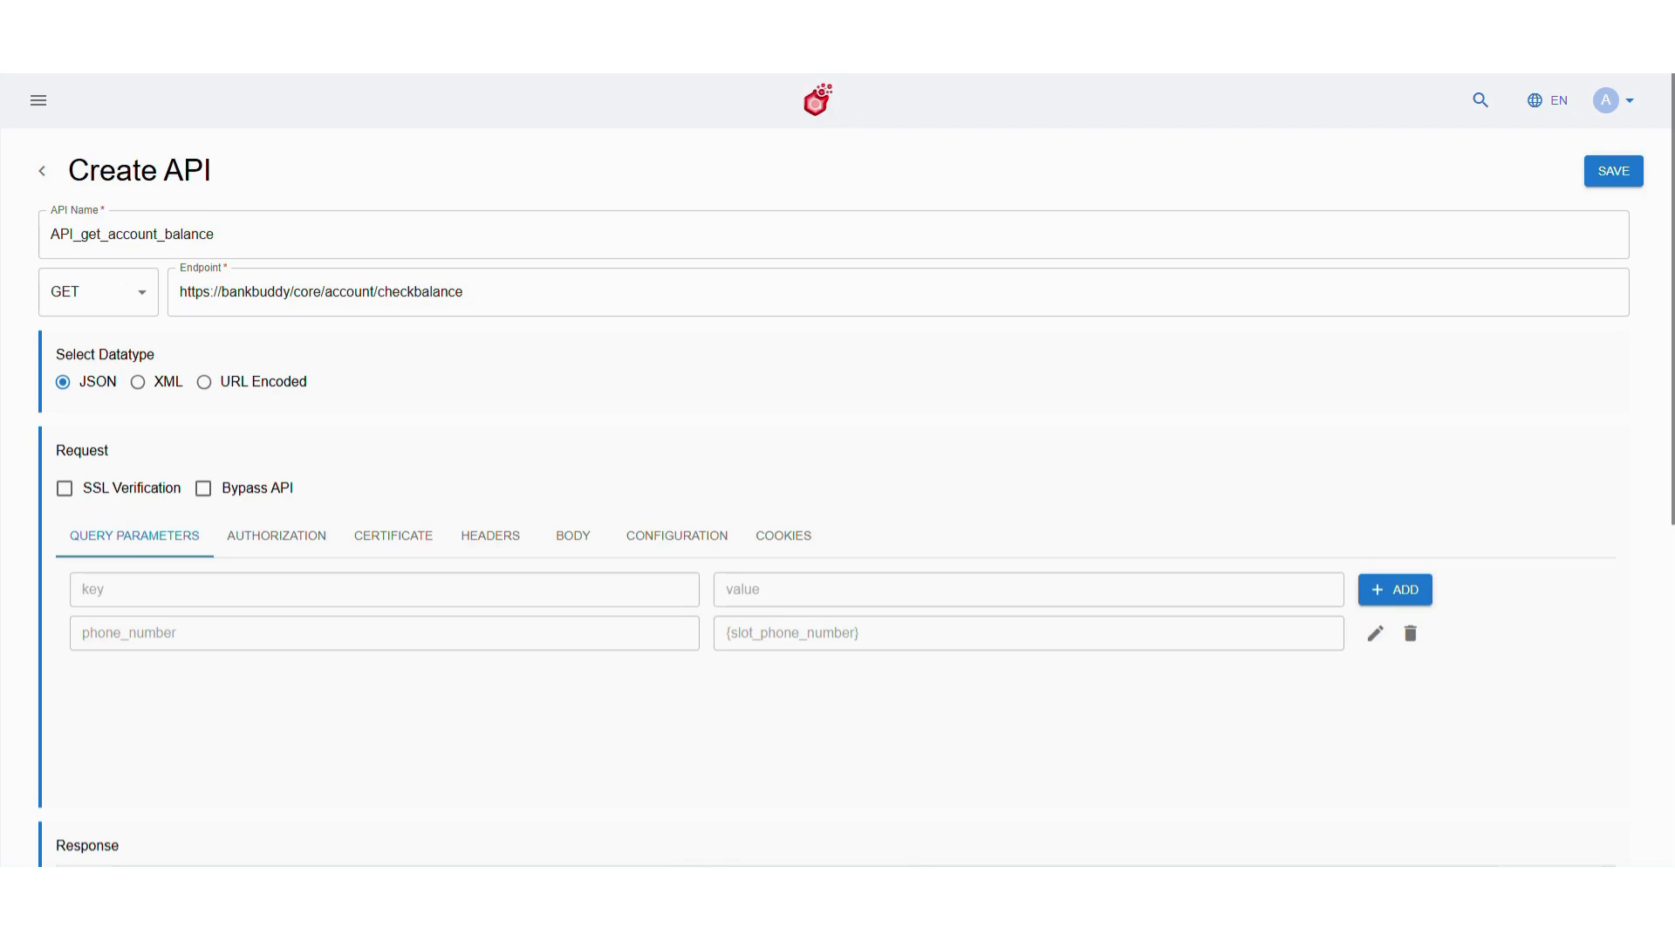
pyautogui.scroll(-5, 766, 458)
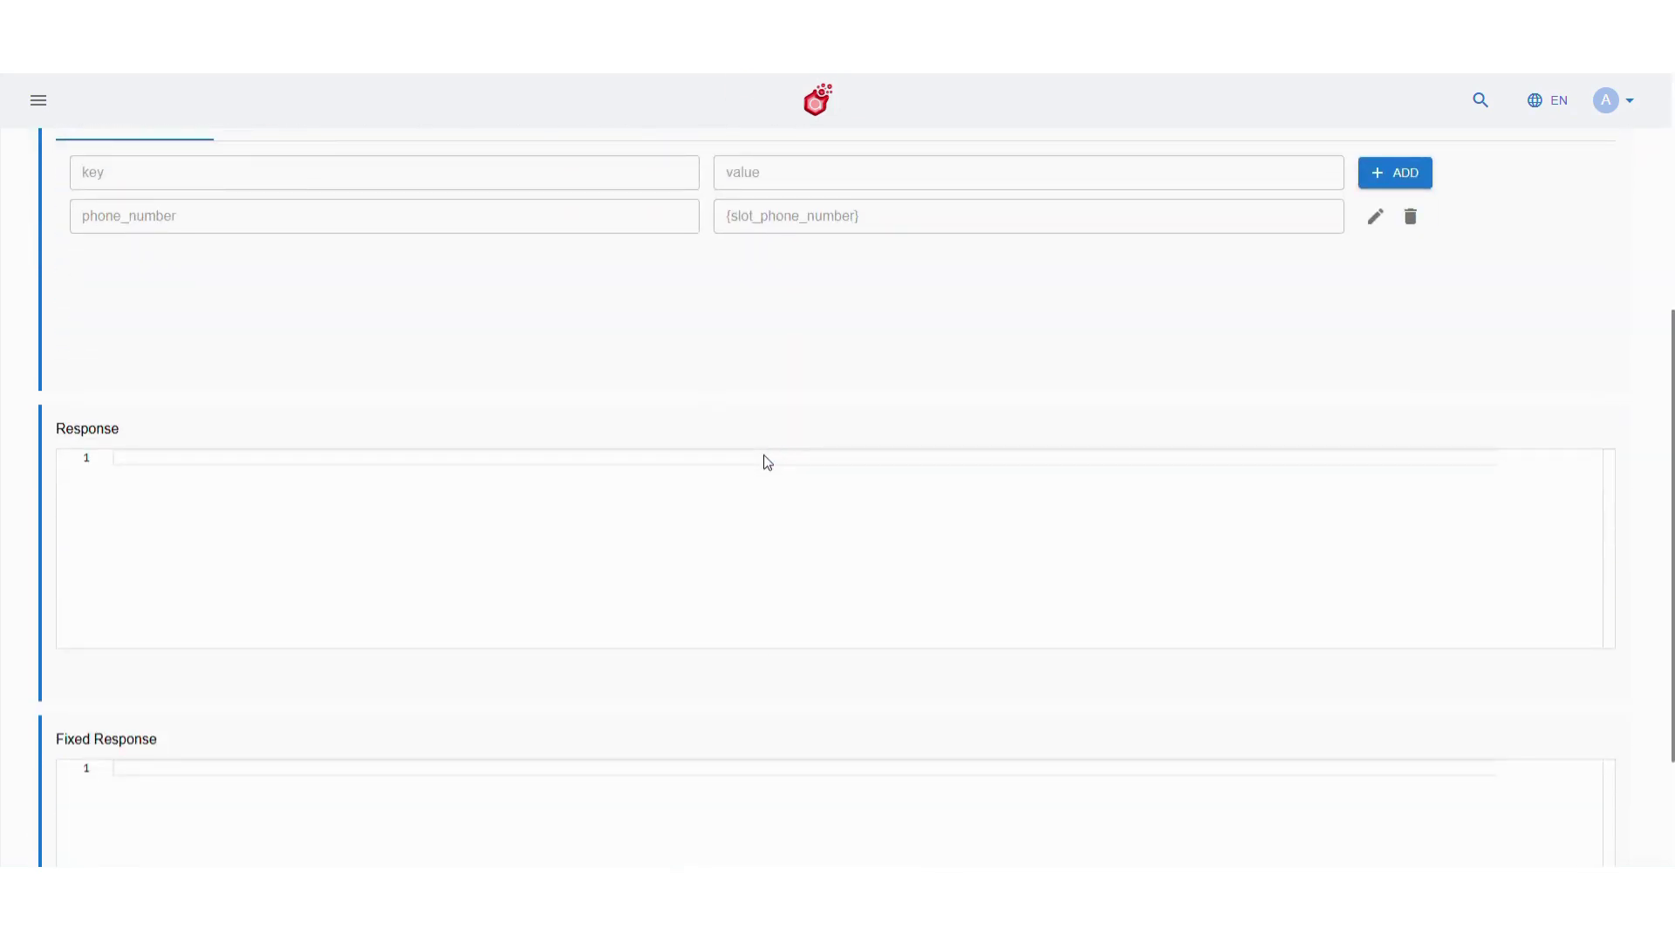
pyautogui.scroll(5, 779, 449)
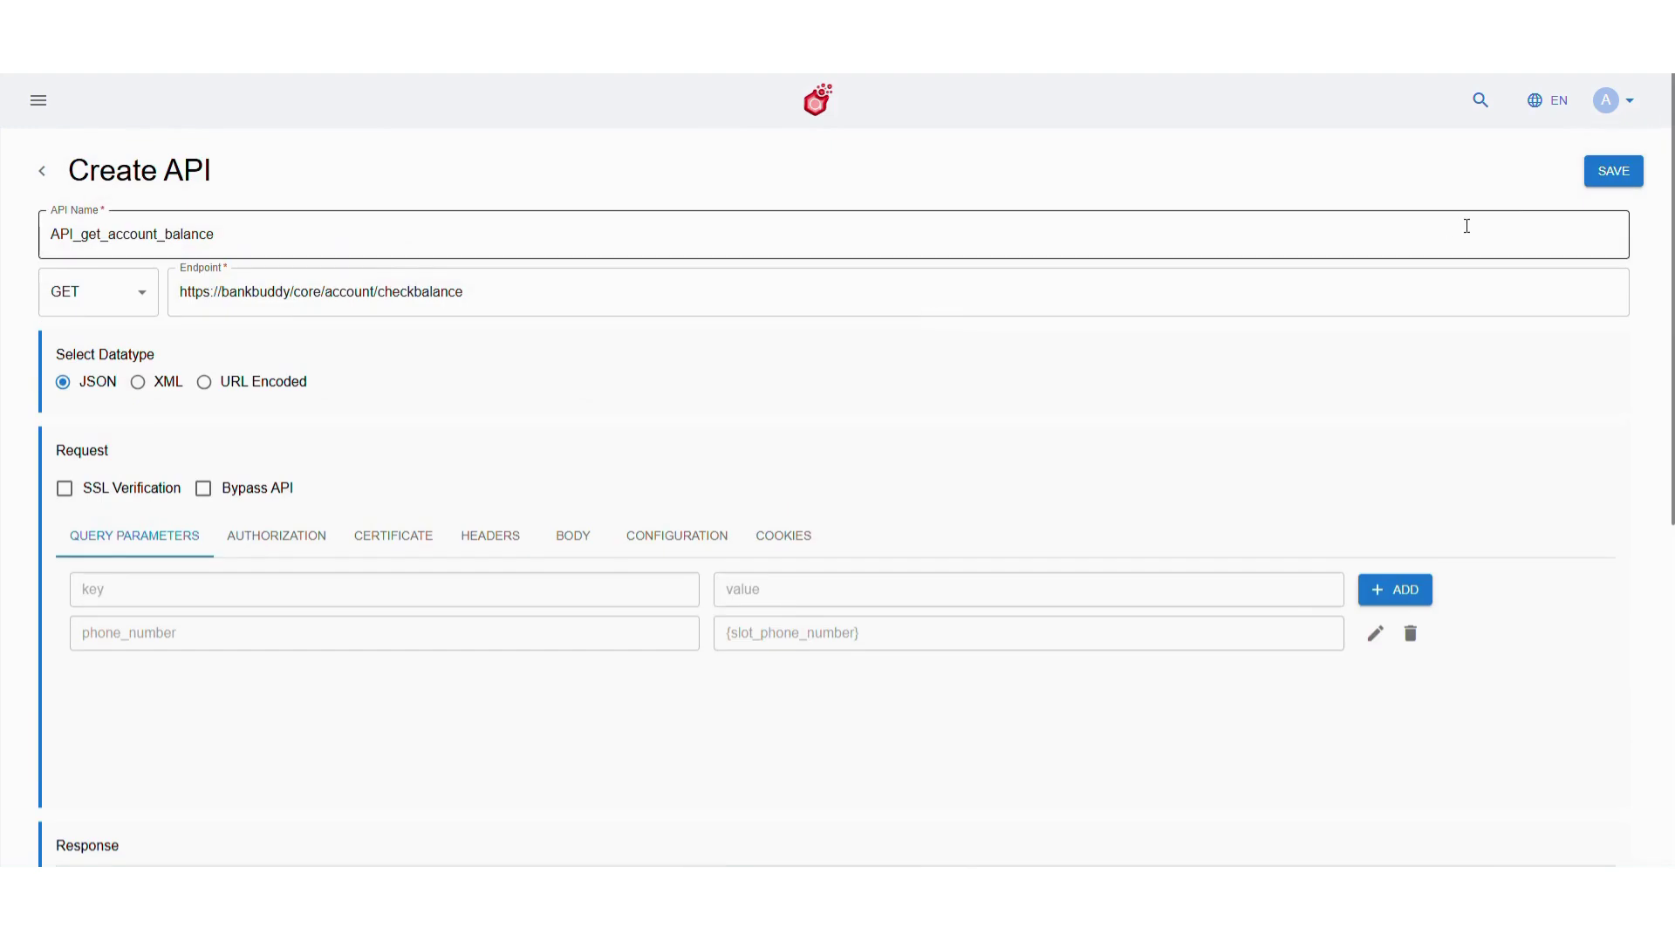
pyautogui.click(1611, 174)
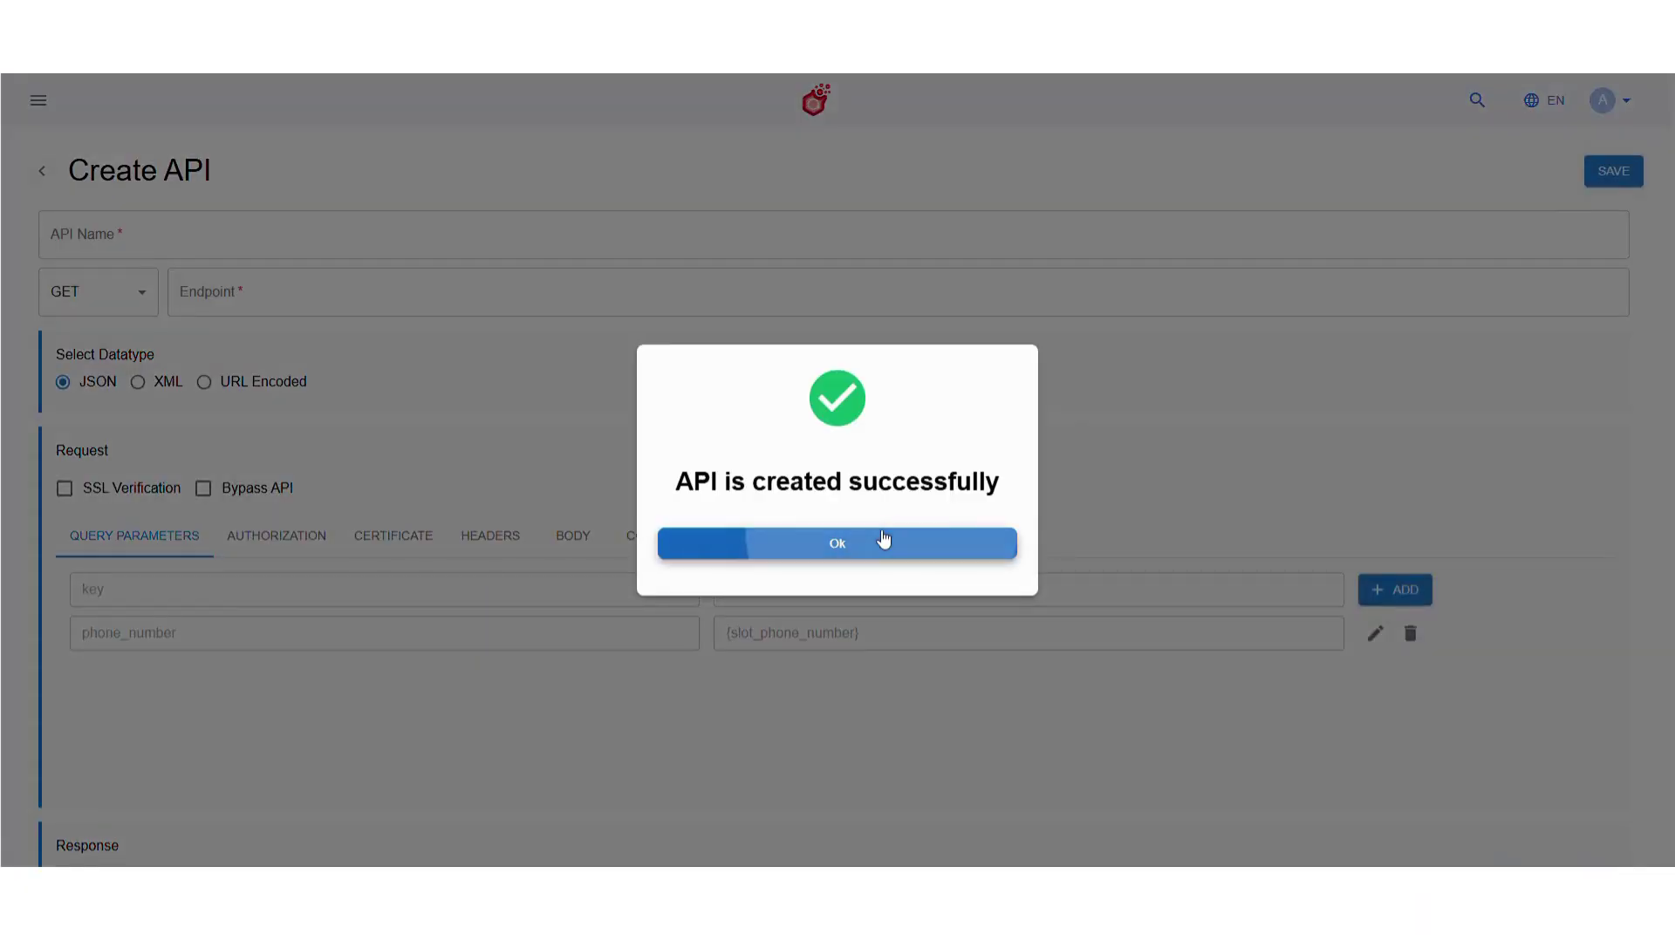
pyautogui.click(883, 541)
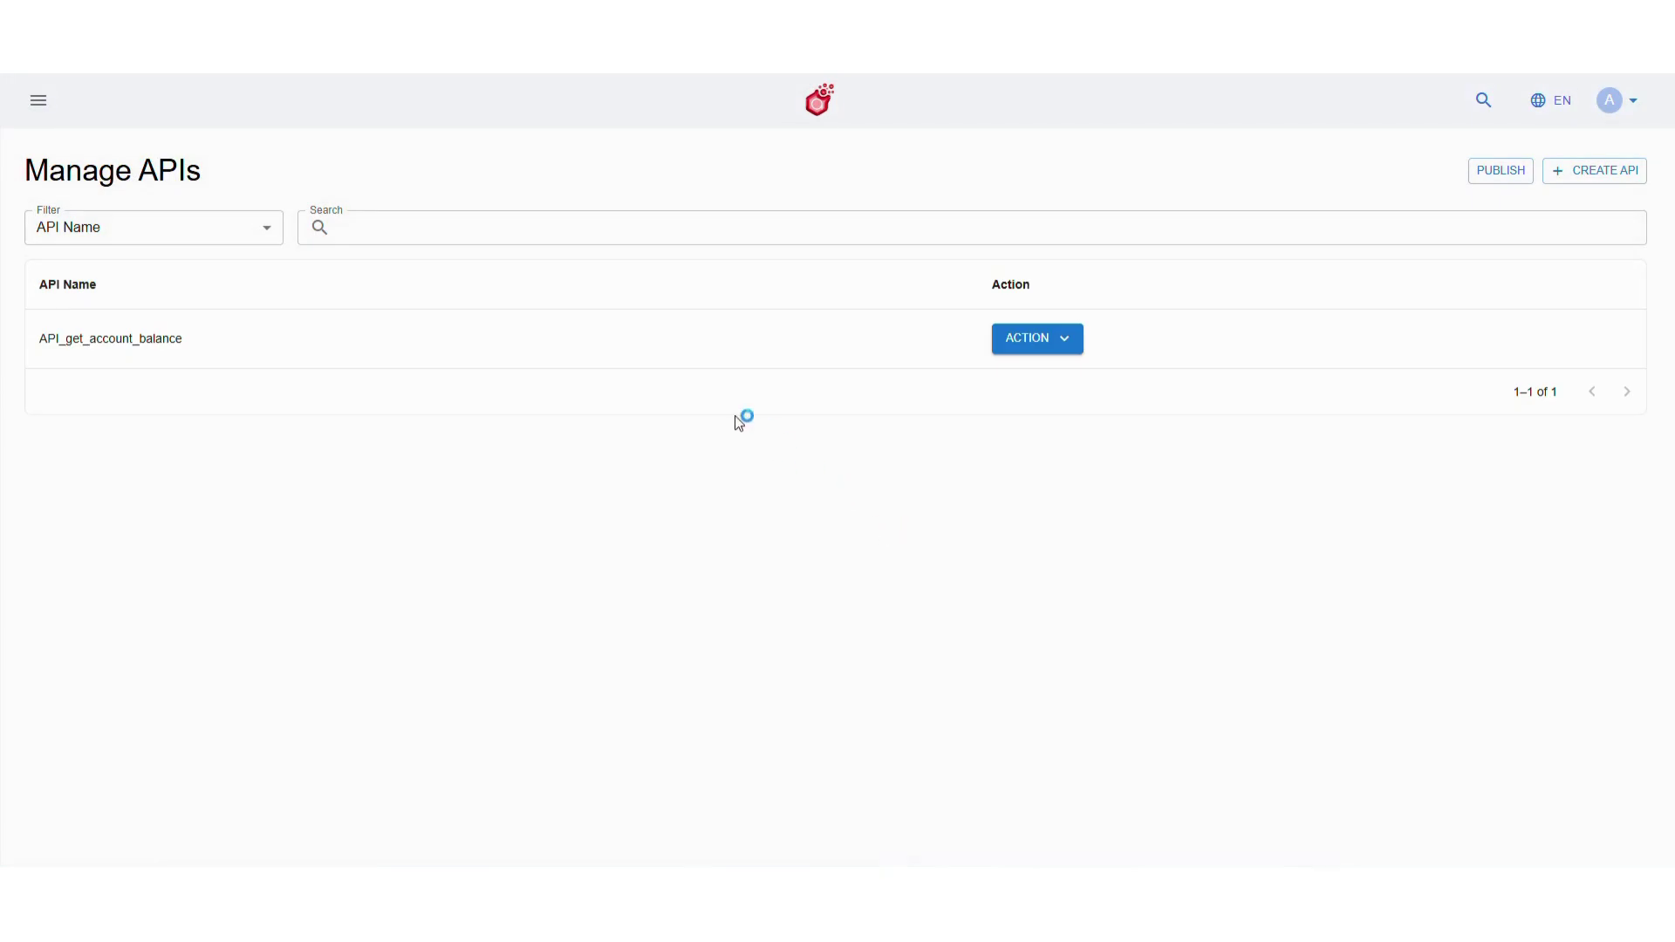
# Open the cj_account flow diagram from Studio > Build > Customer Journey
pyautogui.click(38, 101)
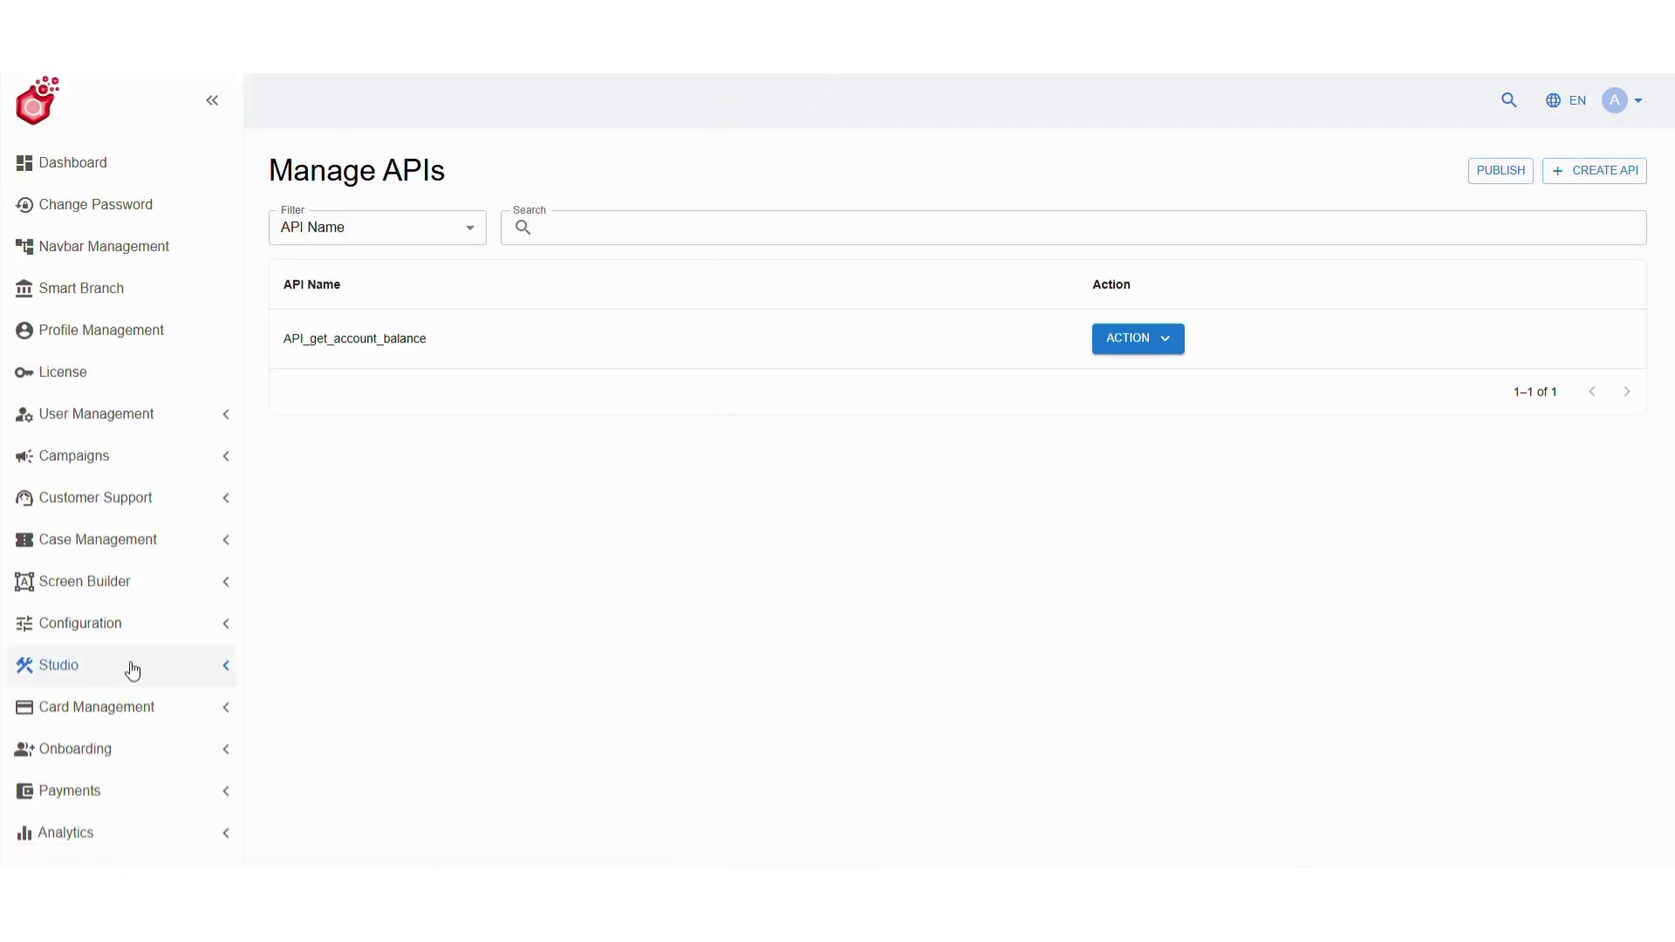
pyautogui.click(133, 670)
pyautogui.scroll(-2, 131, 672)
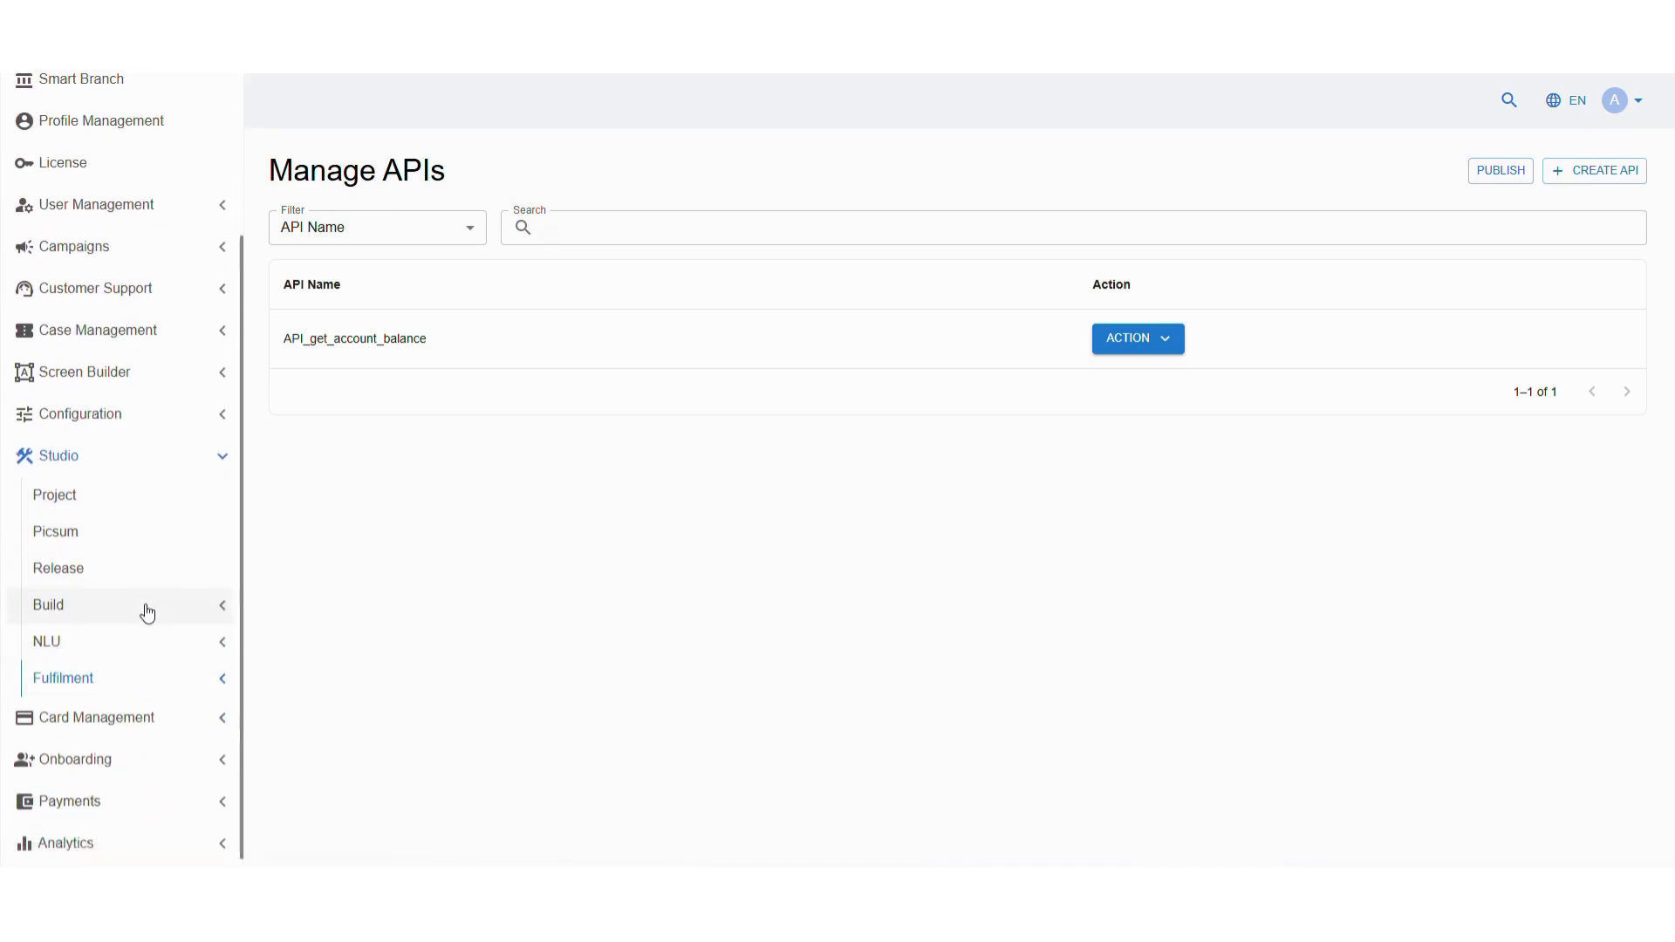
pyautogui.click(147, 614)
pyautogui.click(150, 642)
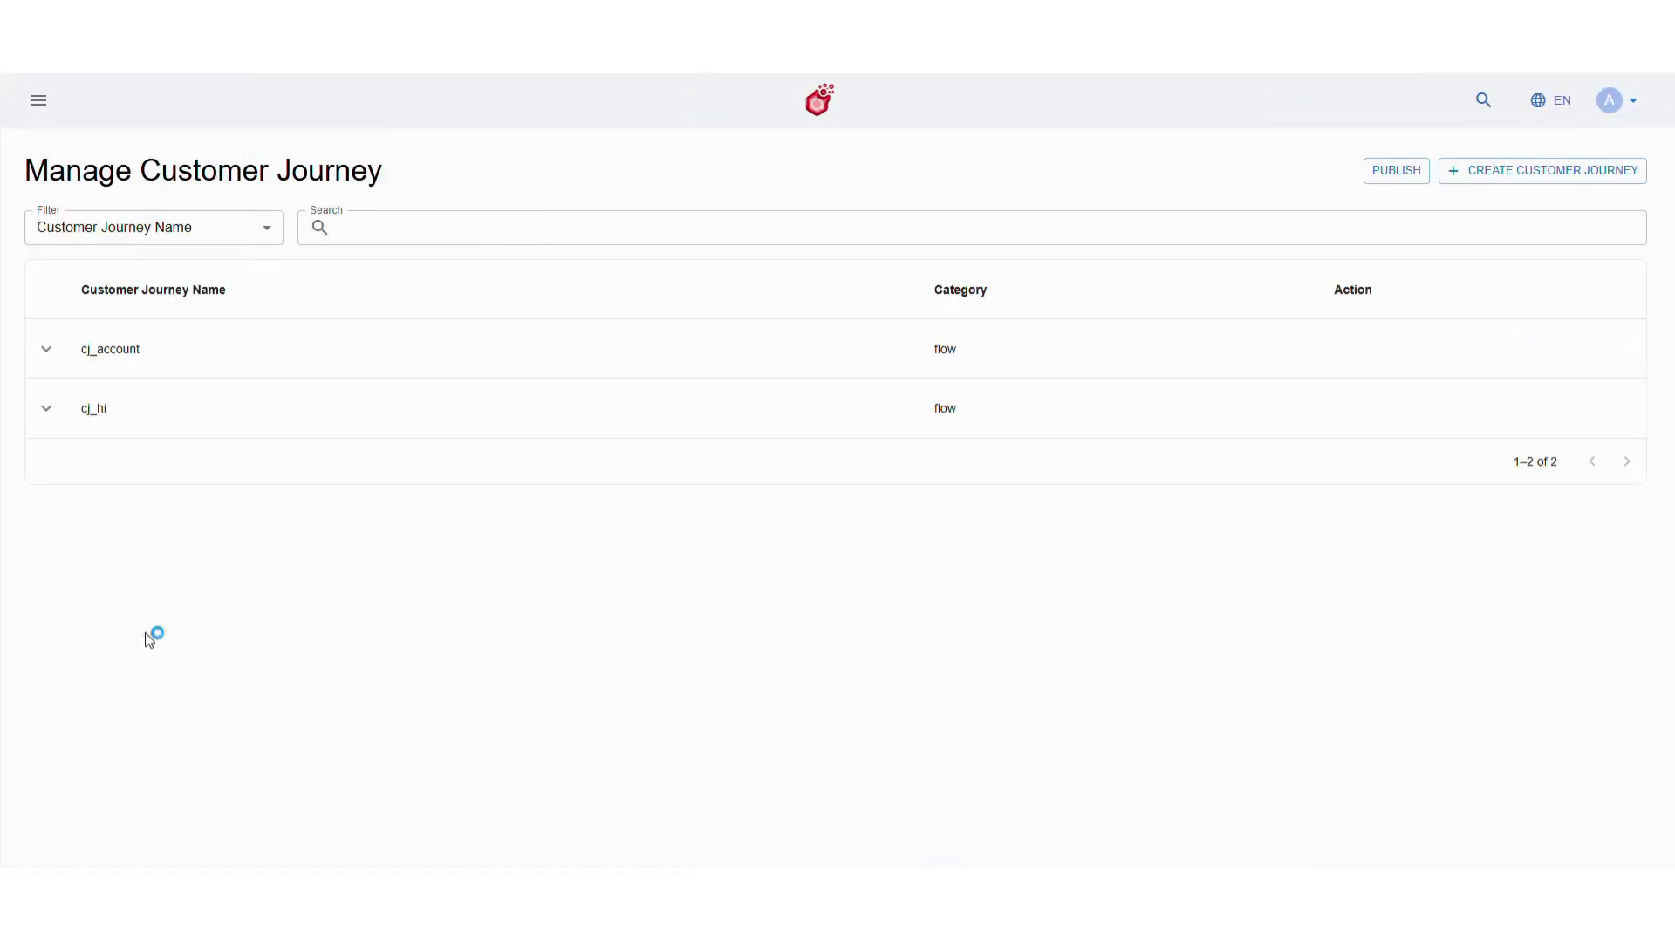
pyautogui.click(49, 349)
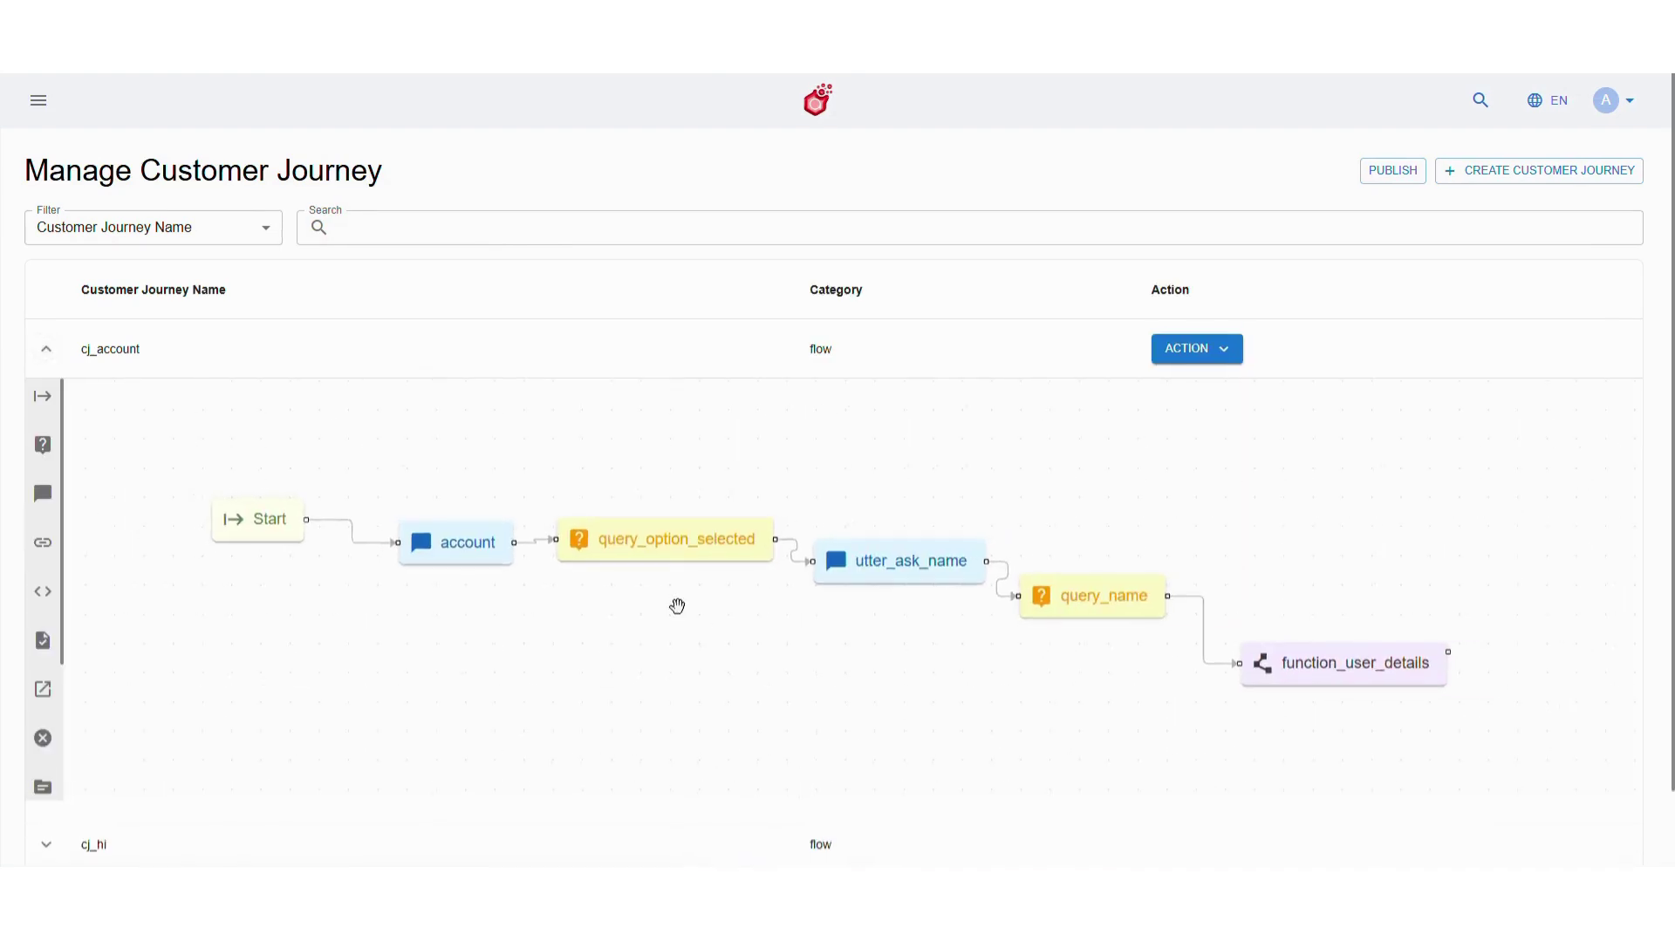
pyautogui.moveTo(965, 628); pyautogui.dragTo(698, 576)
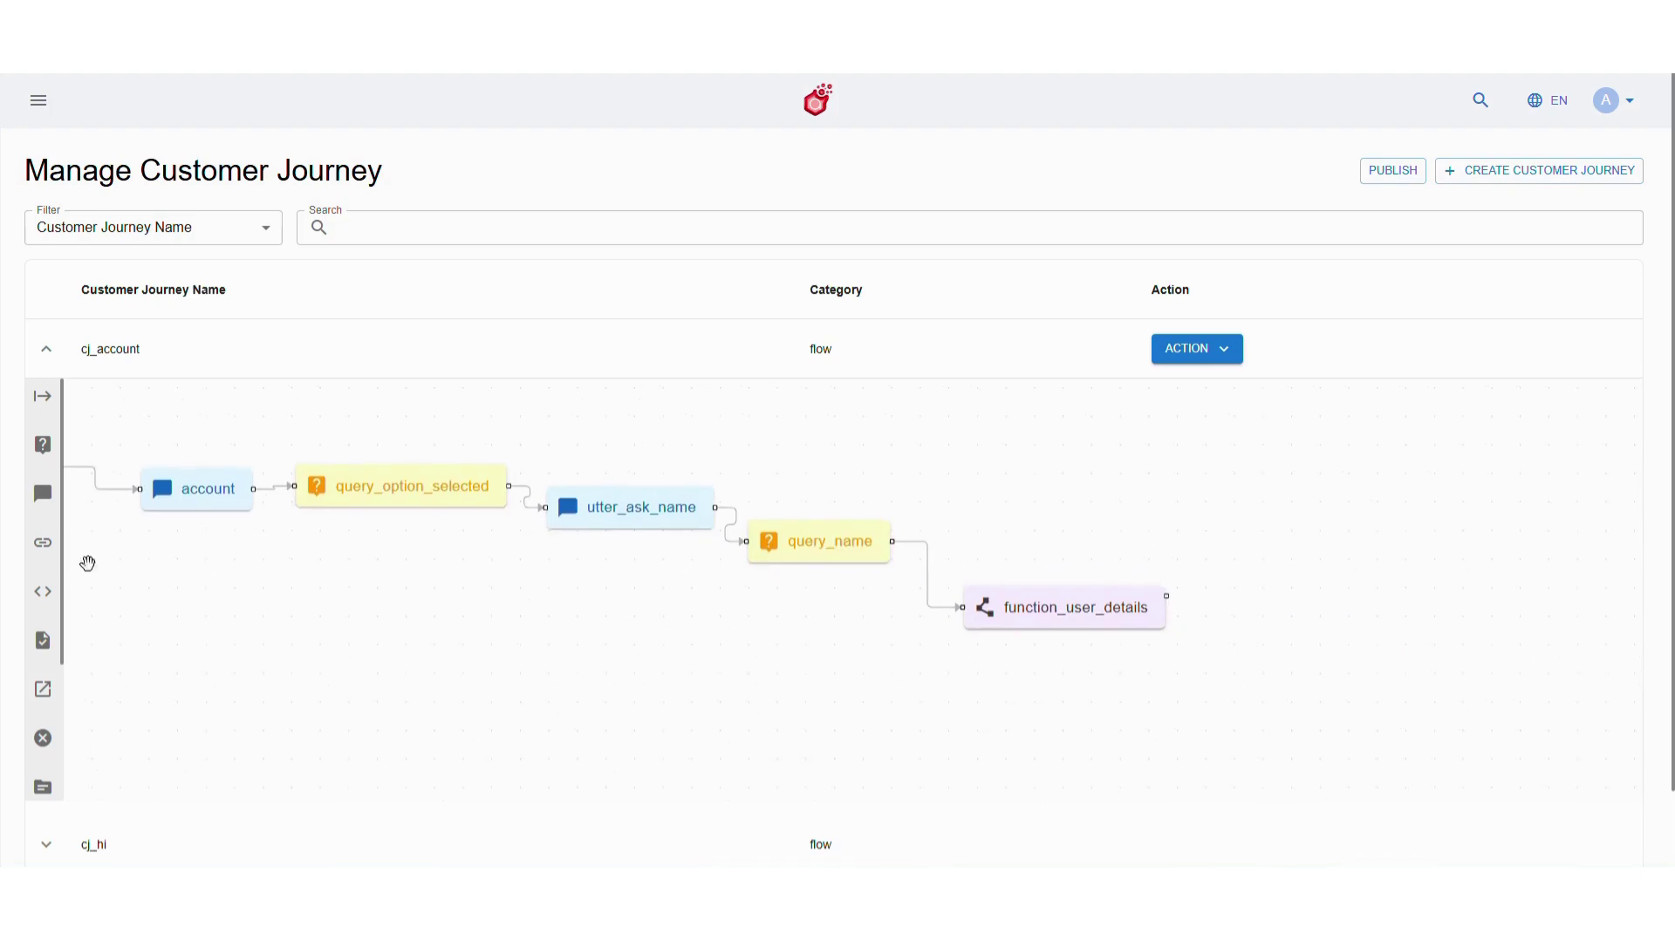
# Add an API node after function_user_details using API_get_account_balance and save it
pyautogui.moveTo(42, 543)
pyautogui.mouseDown()
pyautogui.moveTo(969, 636)
pyautogui.moveTo(1256, 604)
pyautogui.moveTo(1179, 592)
pyautogui.moveTo(1333, 630)
pyautogui.mouseUp()
pyautogui.doubleClick(1337, 630)
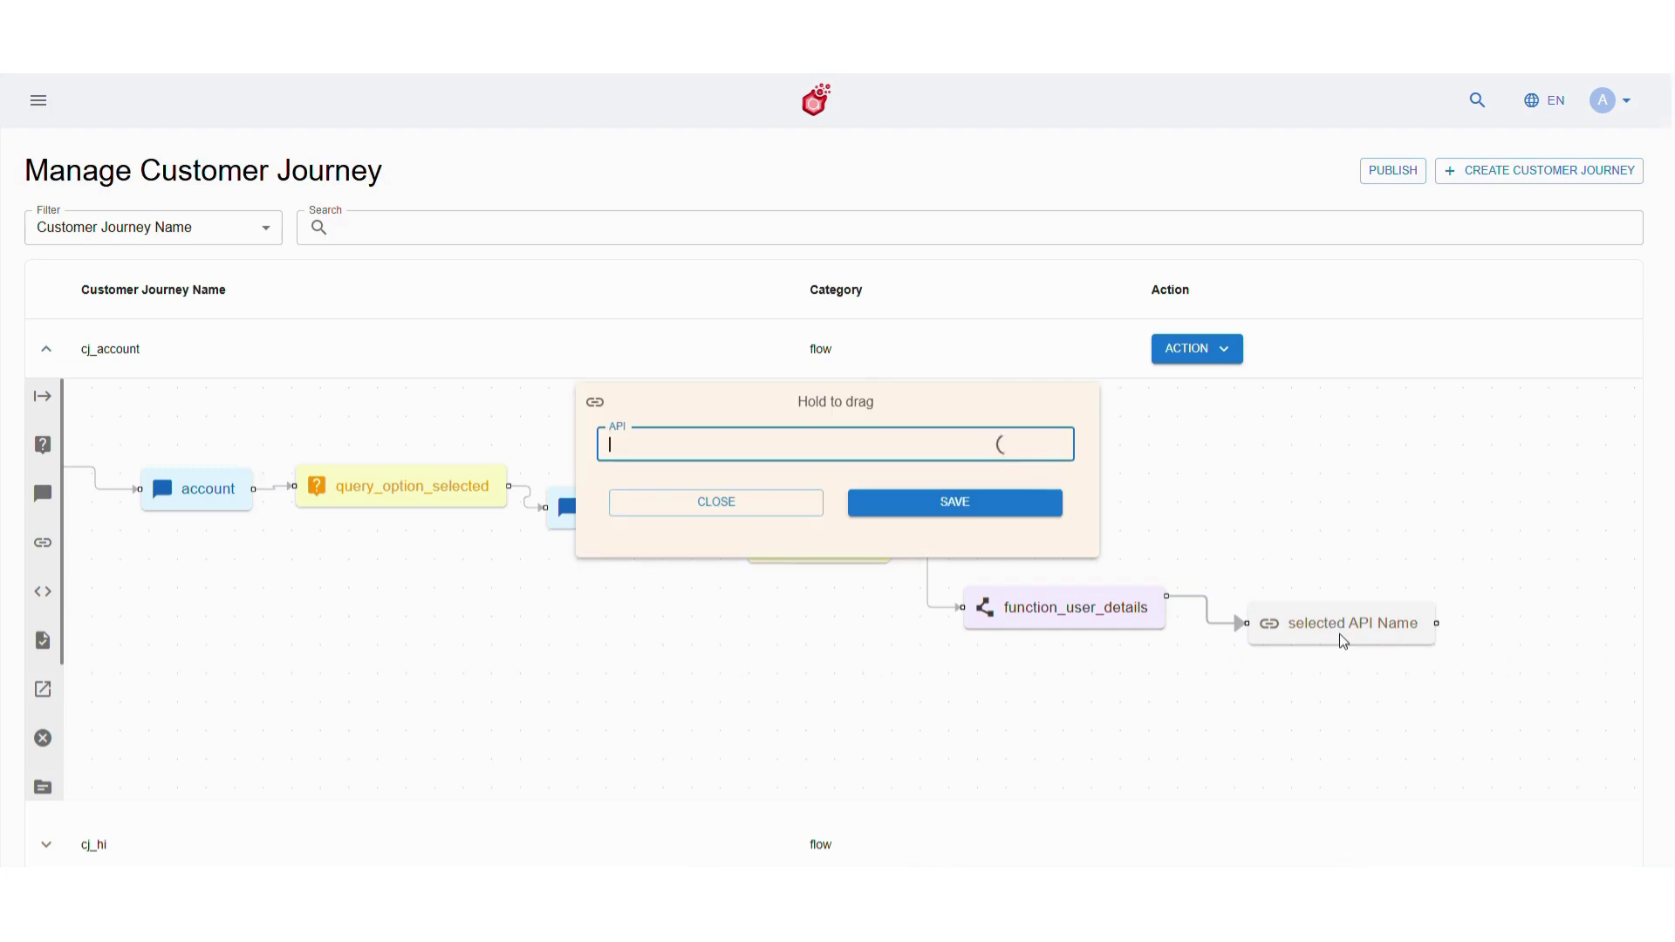
pyautogui.click(848, 442)
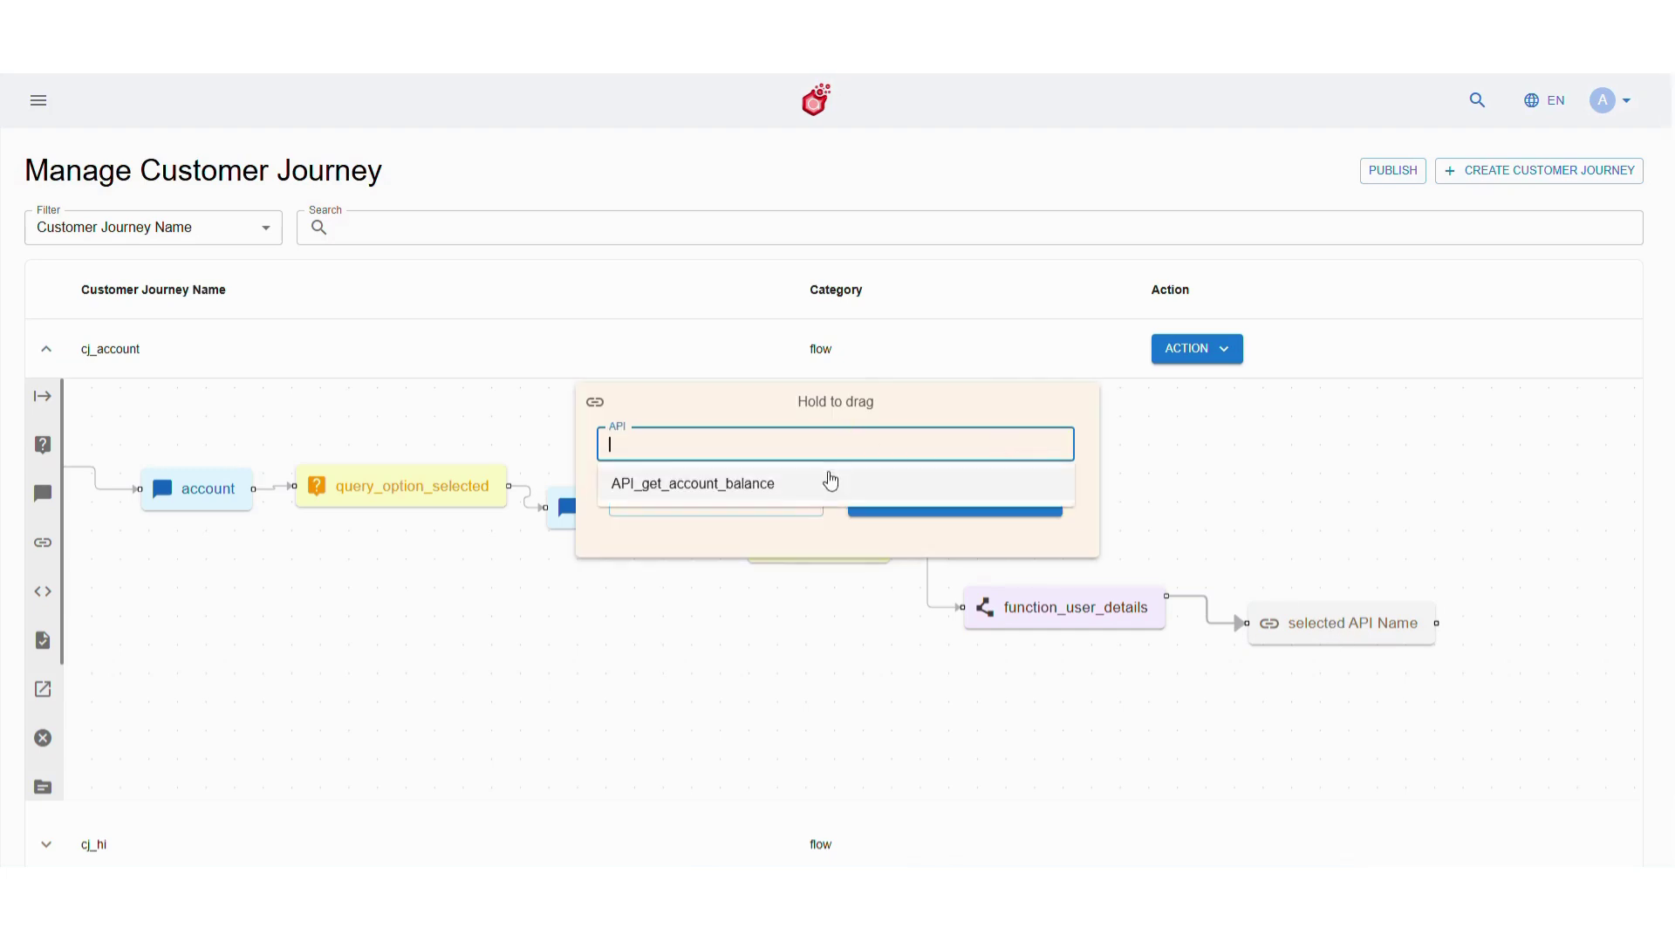
pyautogui.click(827, 481)
pyautogui.click(925, 510)
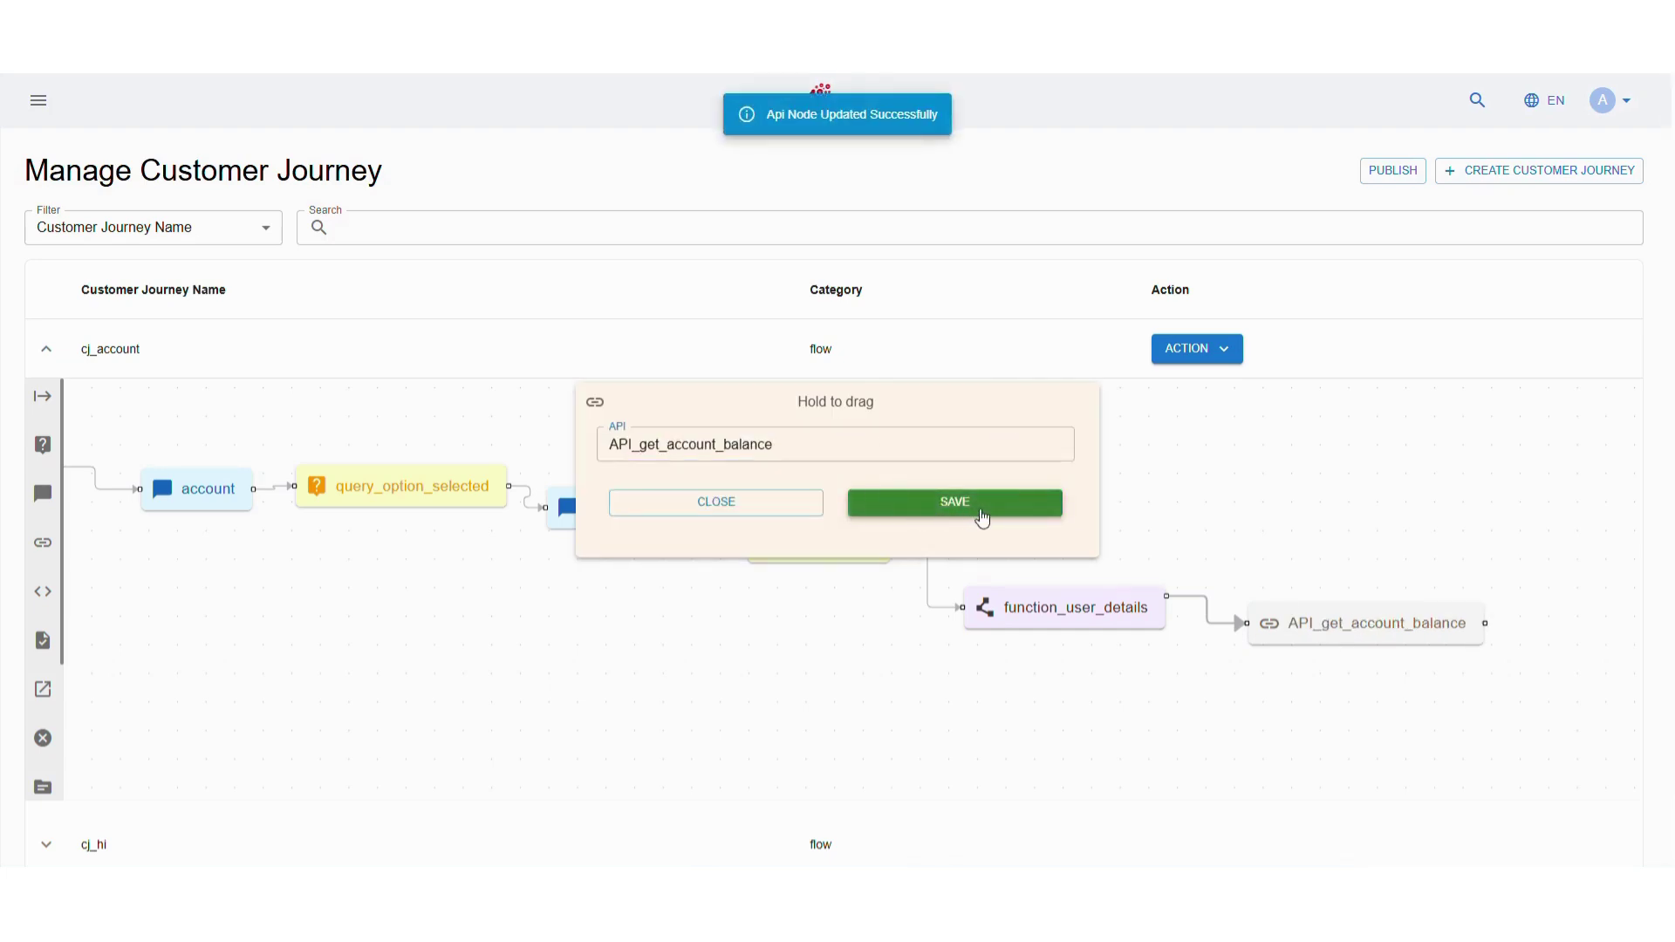
pyautogui.click(763, 505)
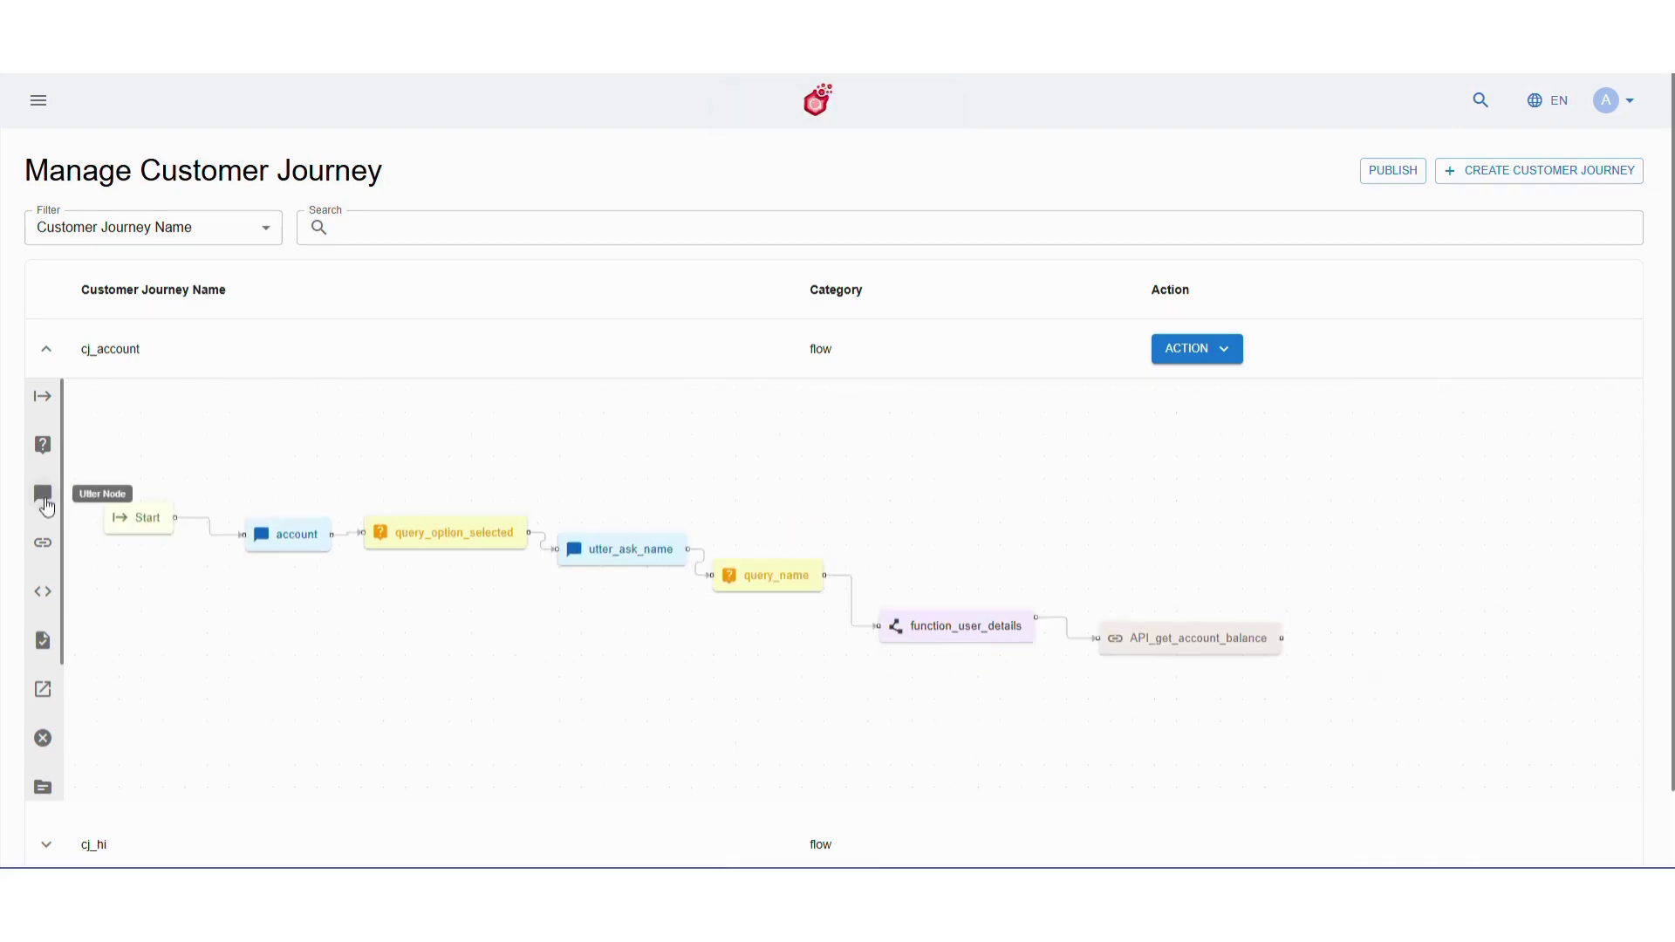
# Add a new ask_account_number message step after API_get_account_balance in cj_account
pyautogui.moveTo(46, 506); pyautogui.dragTo(1364, 681)
pyautogui.doubleClick(1390, 690)
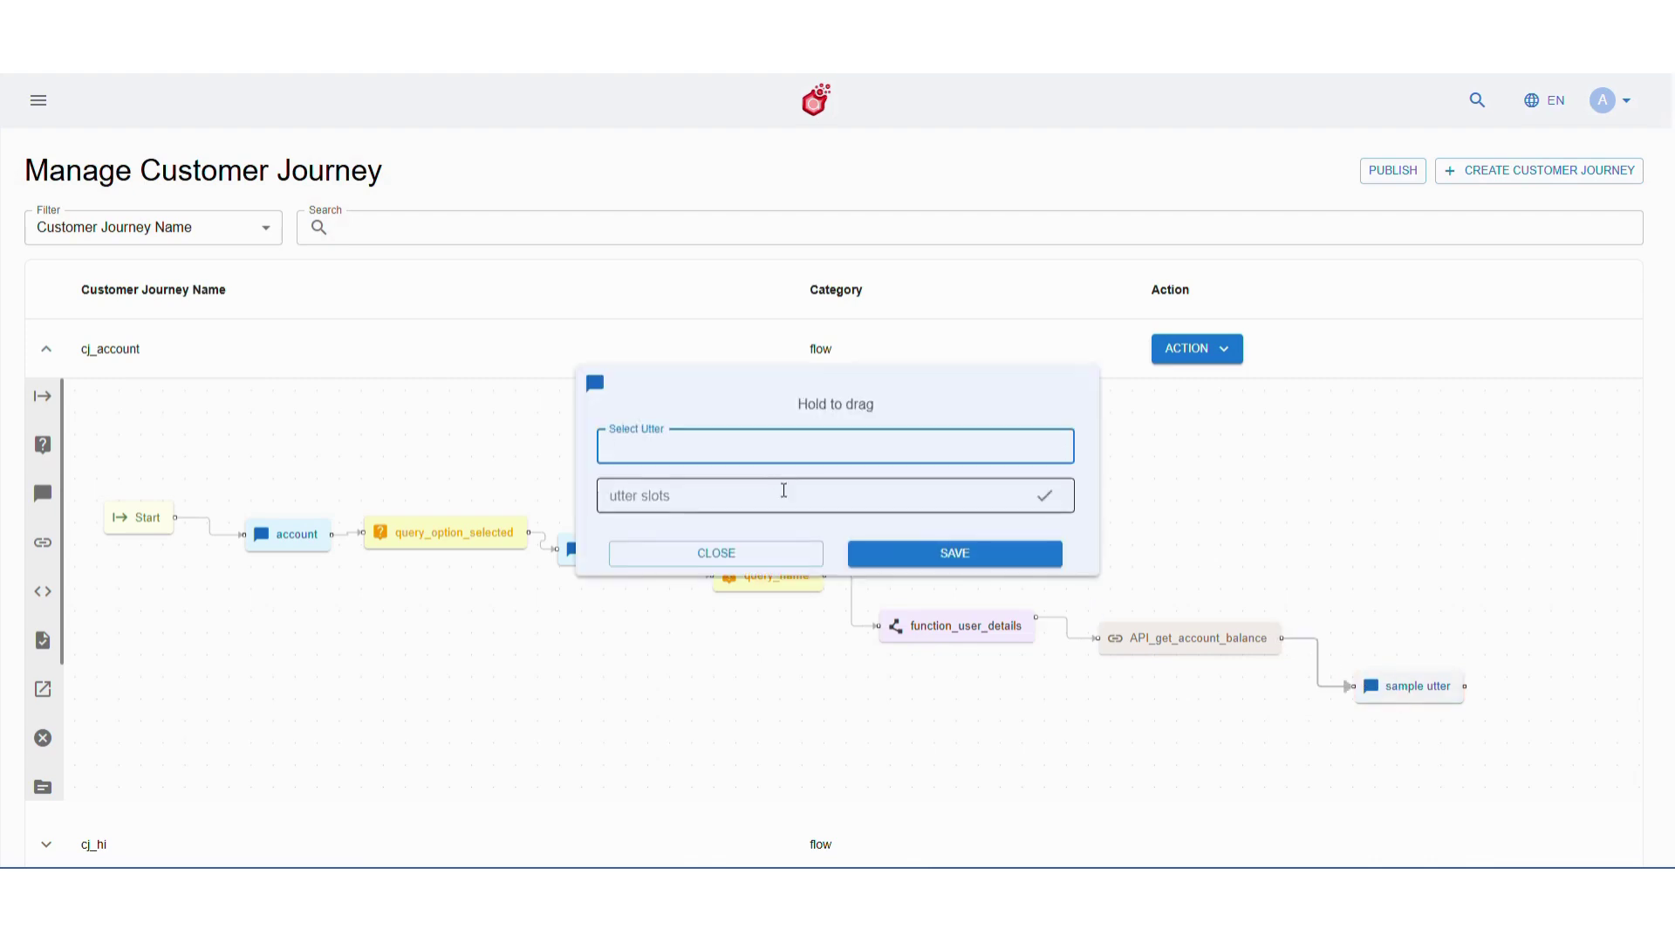
pyautogui.click(774, 463)
pyautogui.write('ask_')
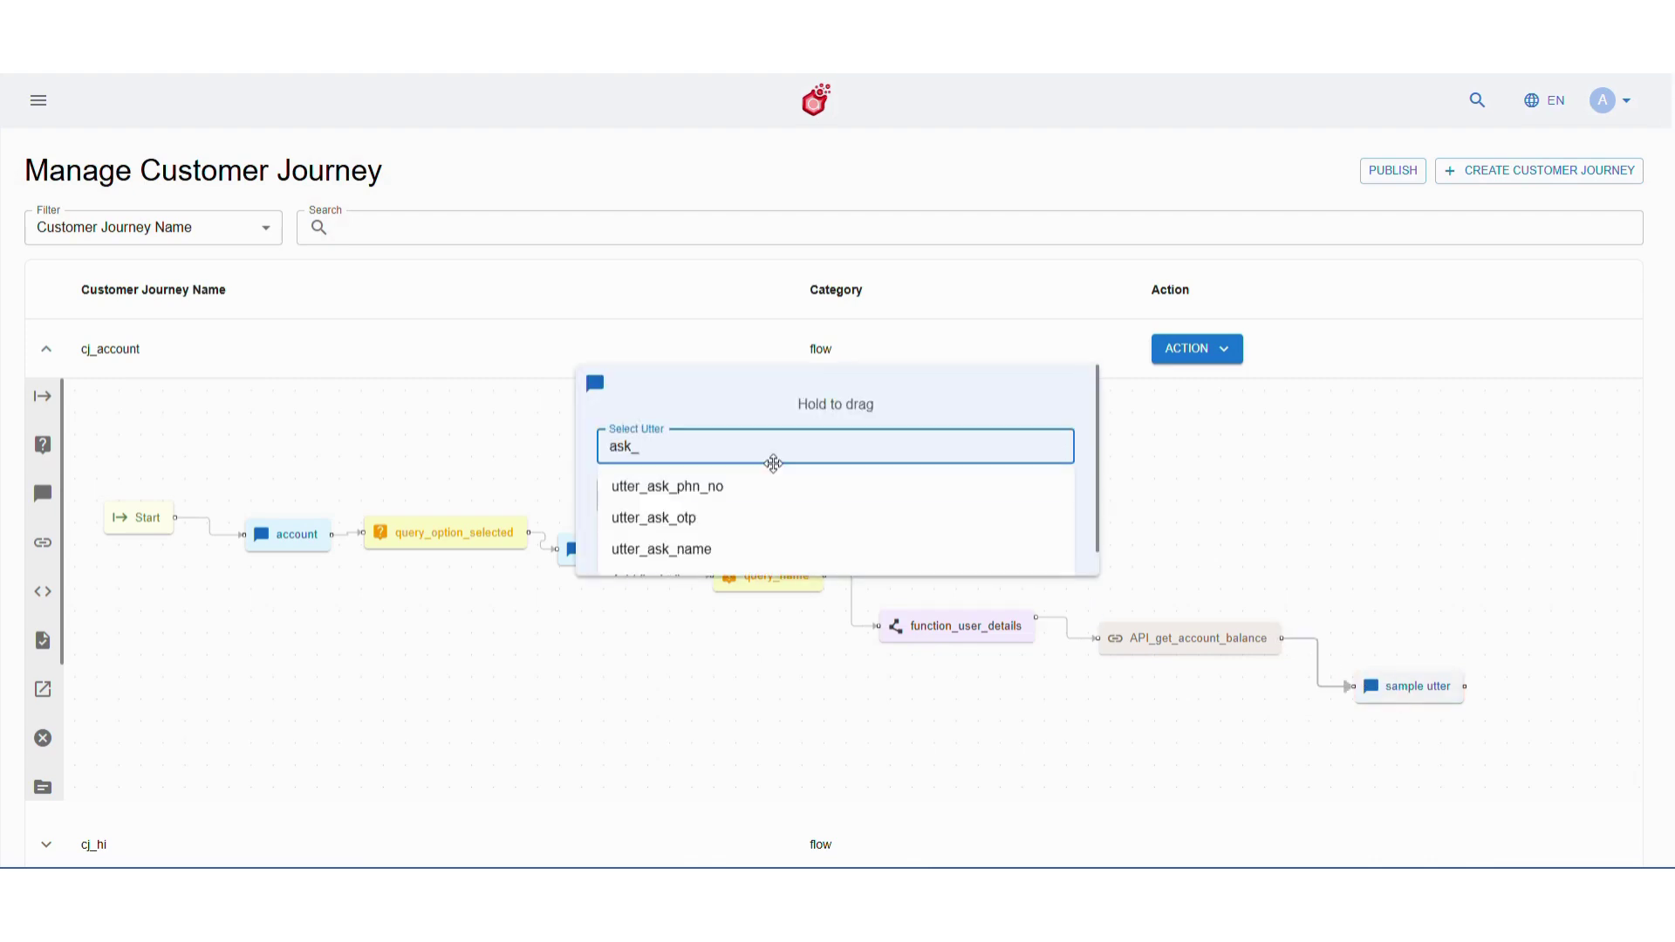
pyautogui.write('account_')
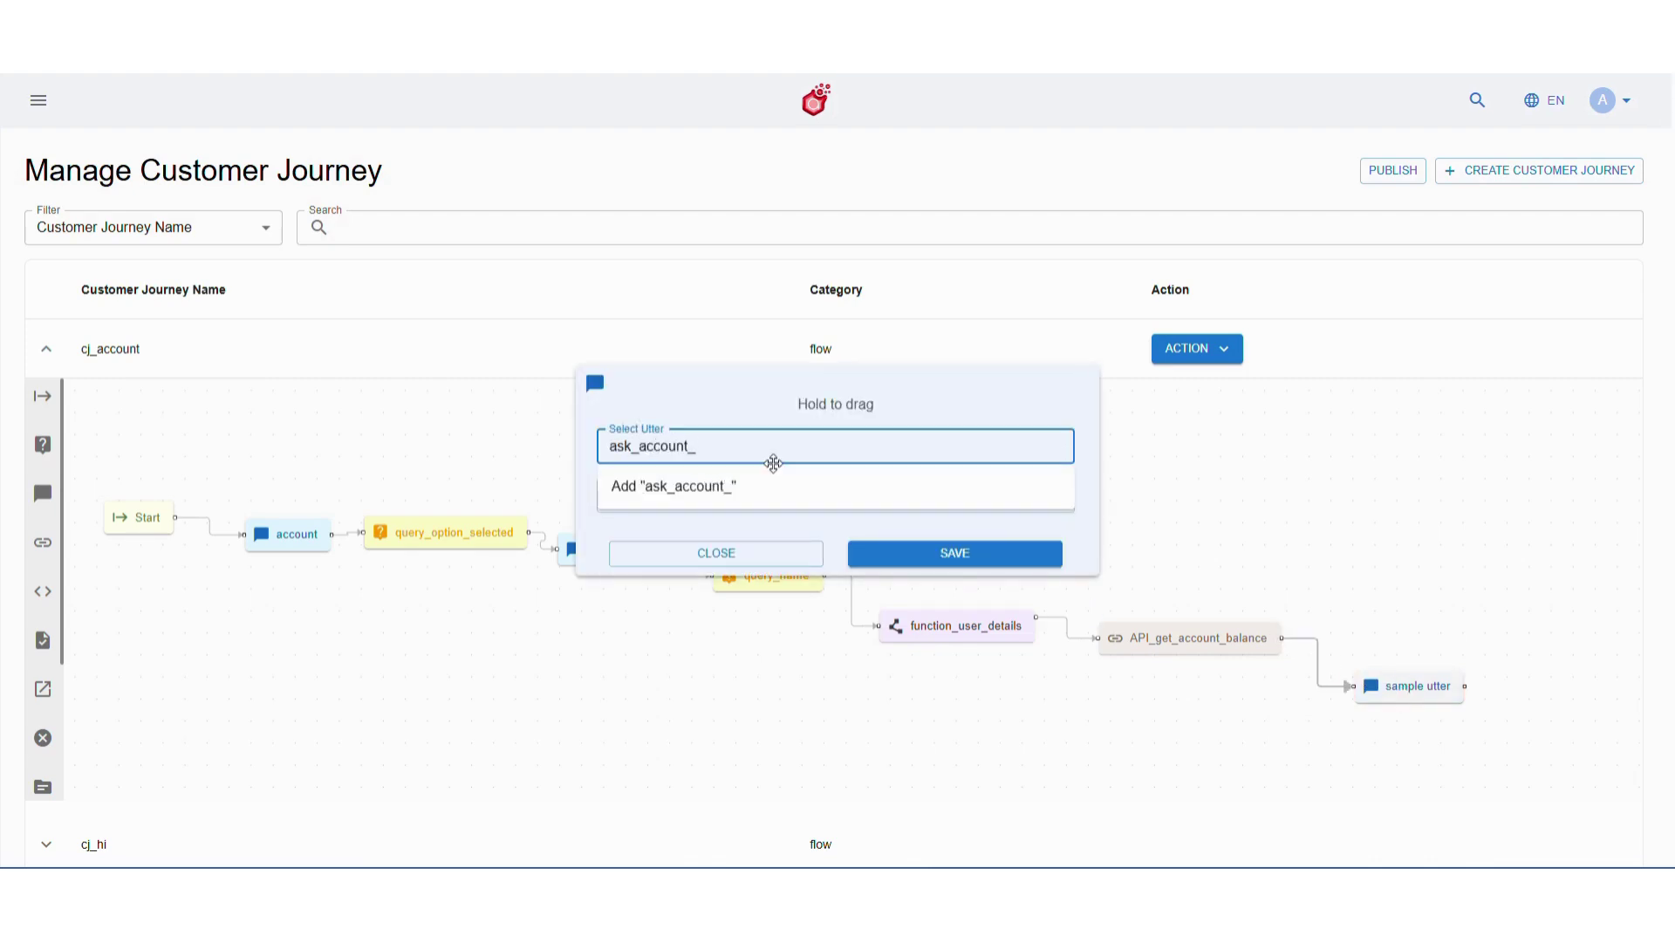
pyautogui.write('number')
pyautogui.click(772, 486)
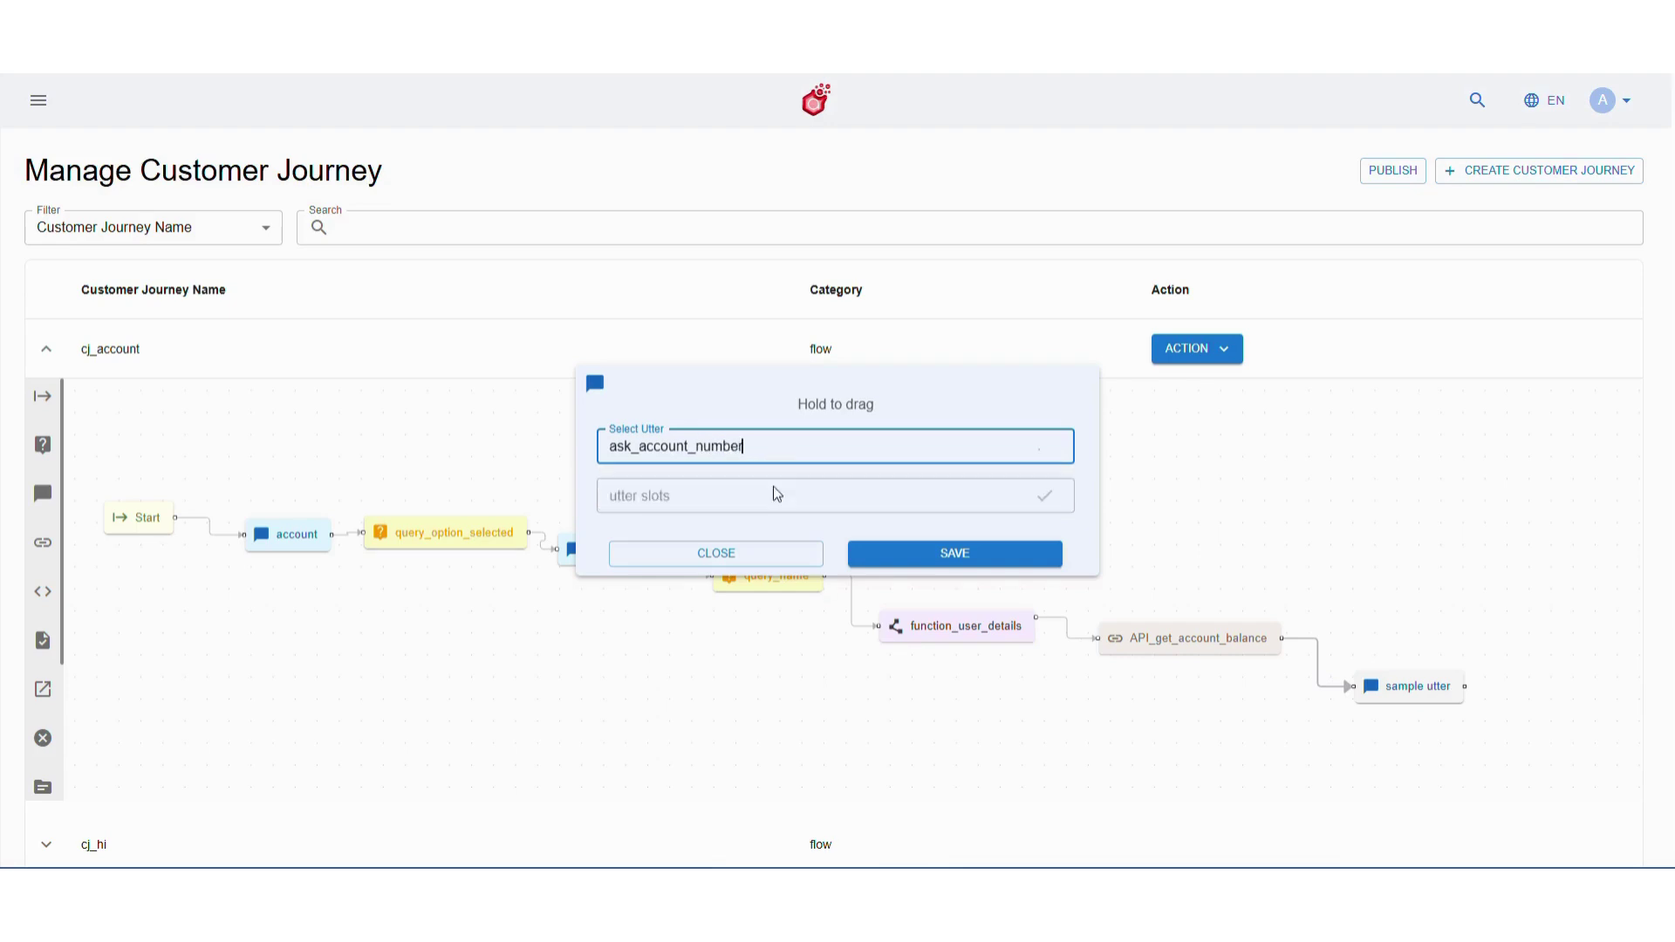
pyautogui.click(926, 561)
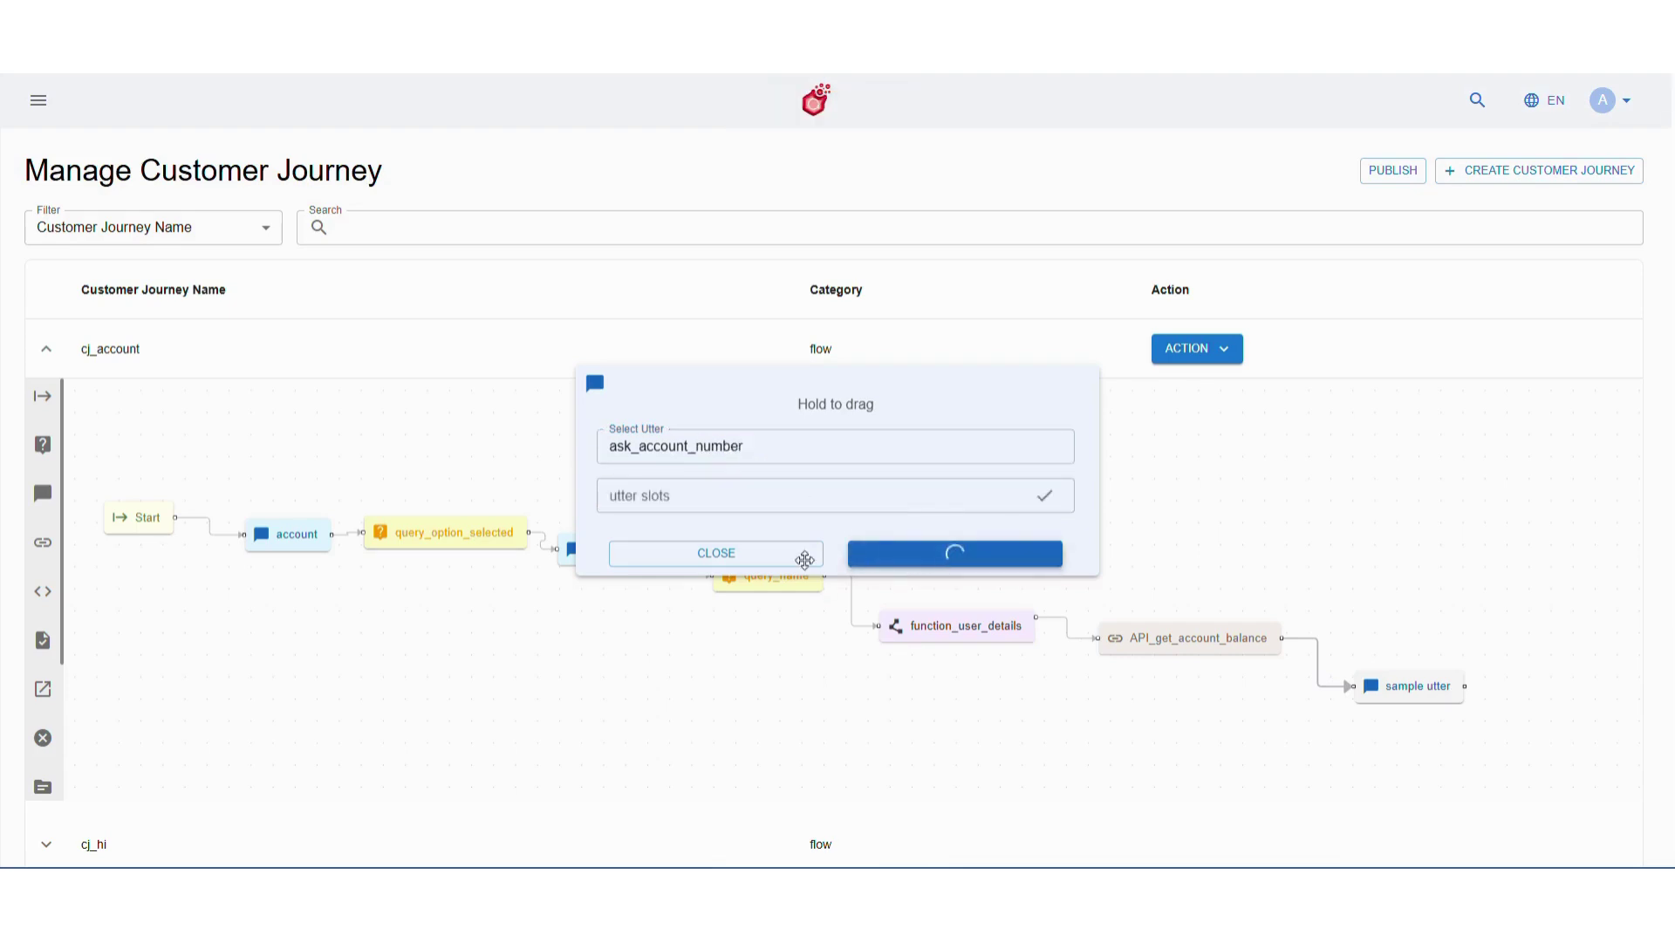
pyautogui.click(729, 558)
# Connect a query_account_number question node storing slot_account_number, then deploy the cj_account flow
pyautogui.moveTo(43, 445); pyautogui.dragTo(1451, 722)
pyautogui.moveTo(1420, 654); pyautogui.dragTo(1442, 734)
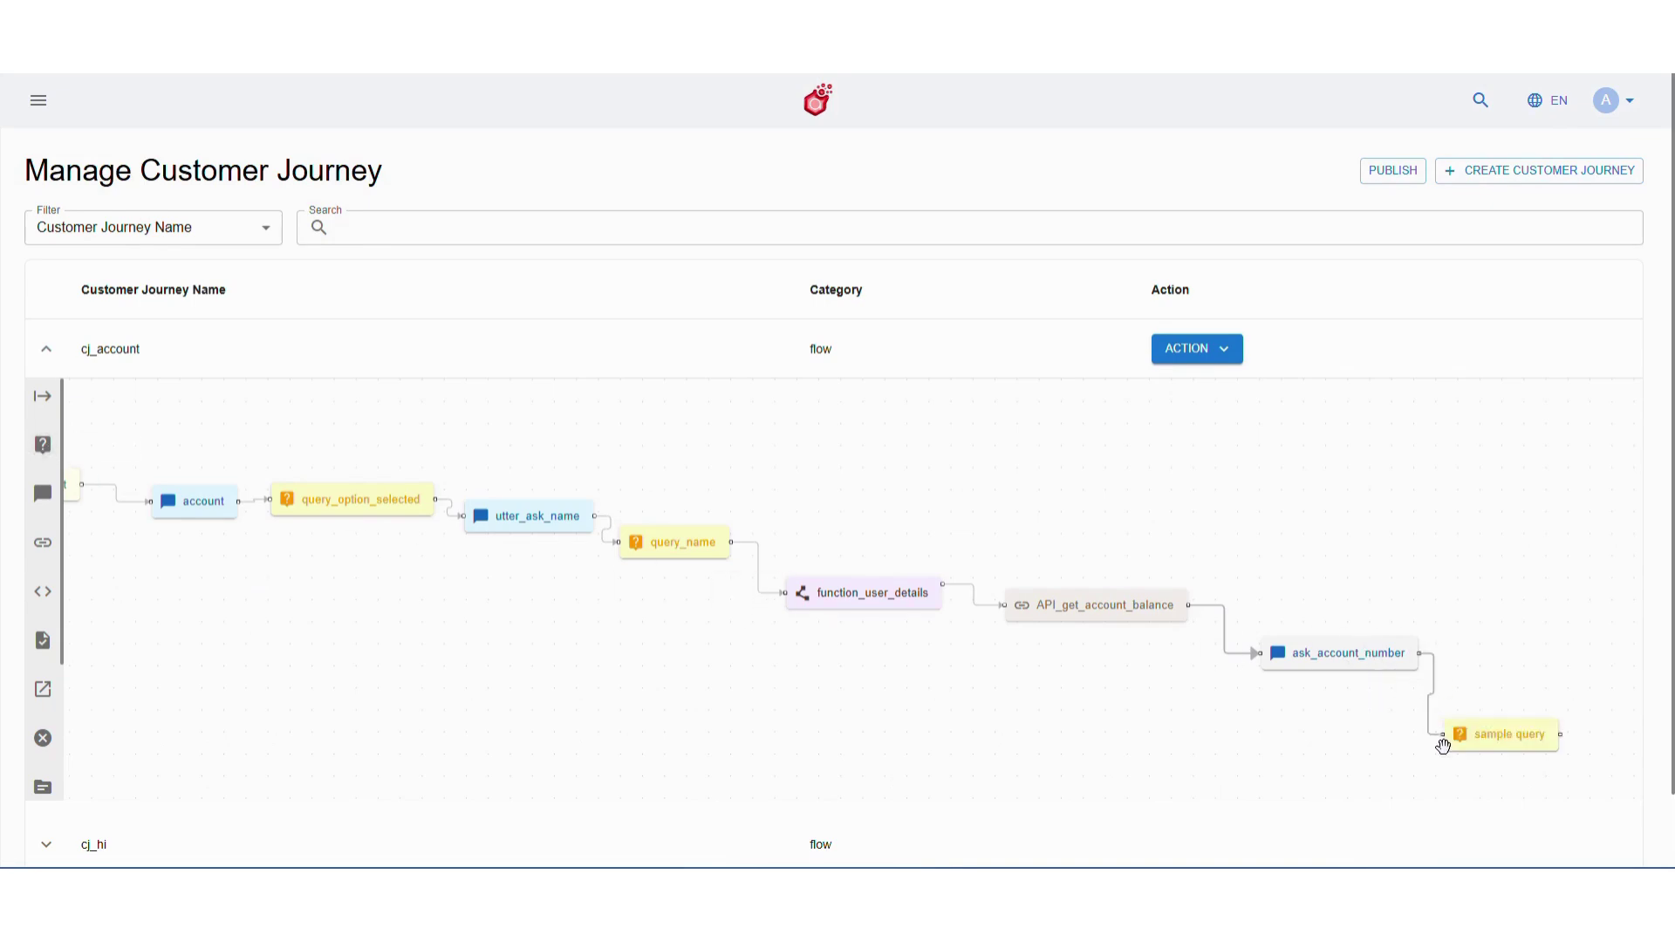
pyautogui.click(1514, 733)
pyautogui.write('query')
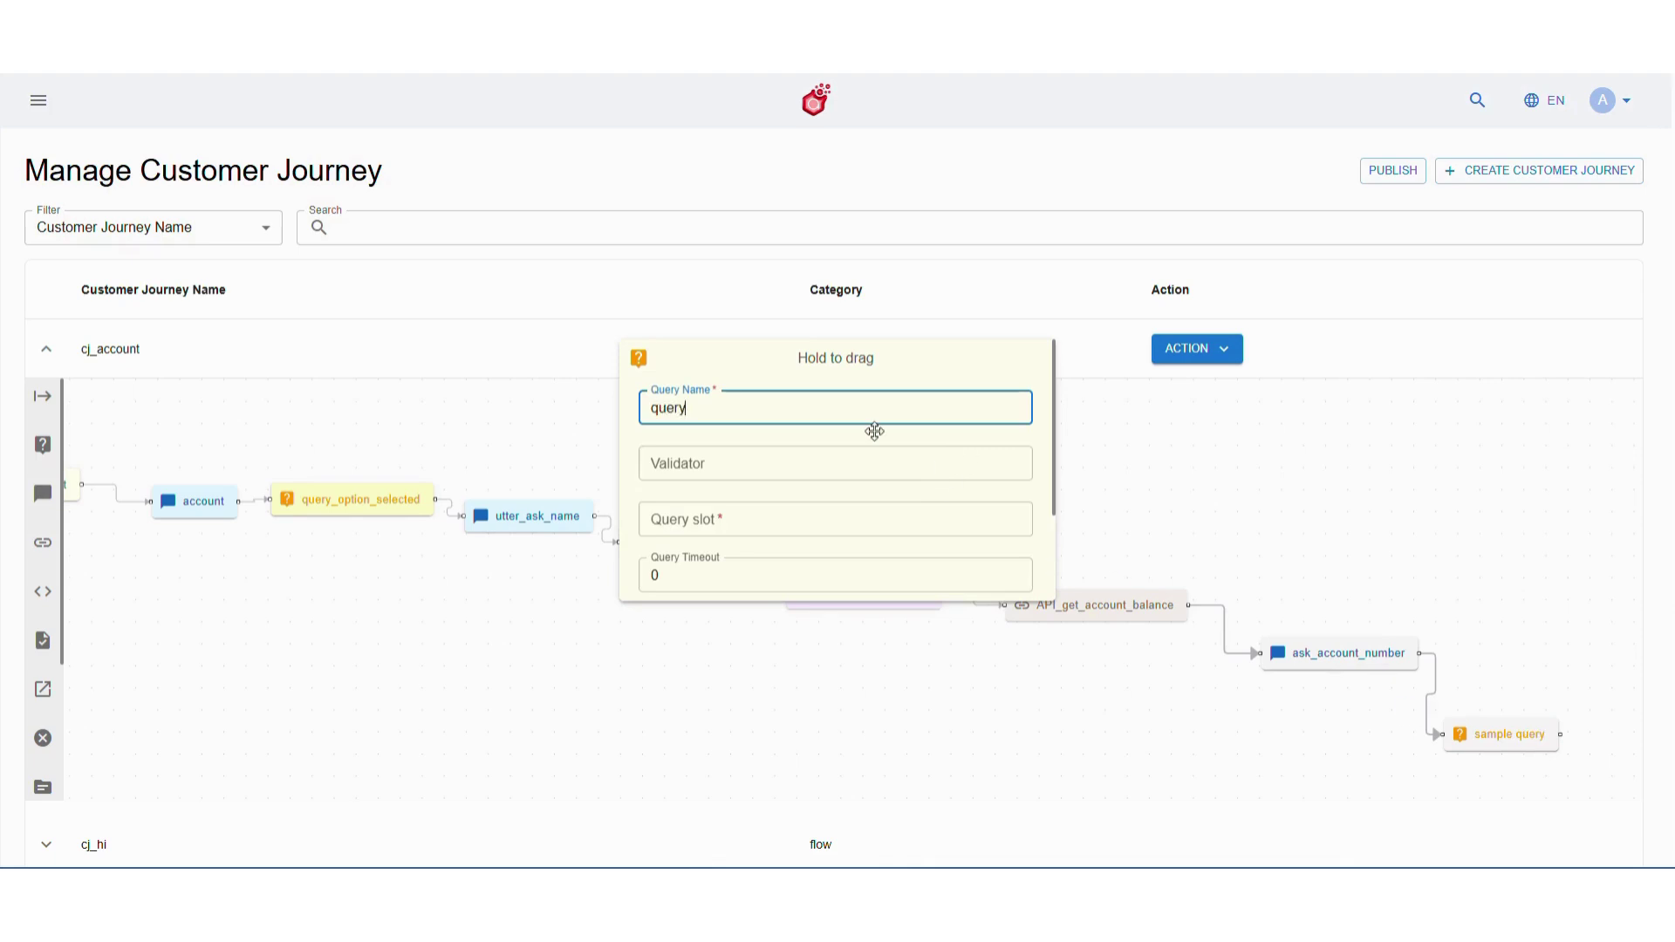
pyautogui.write('_account_number')
pyautogui.click(822, 521)
pyautogui.write('slot_accou')
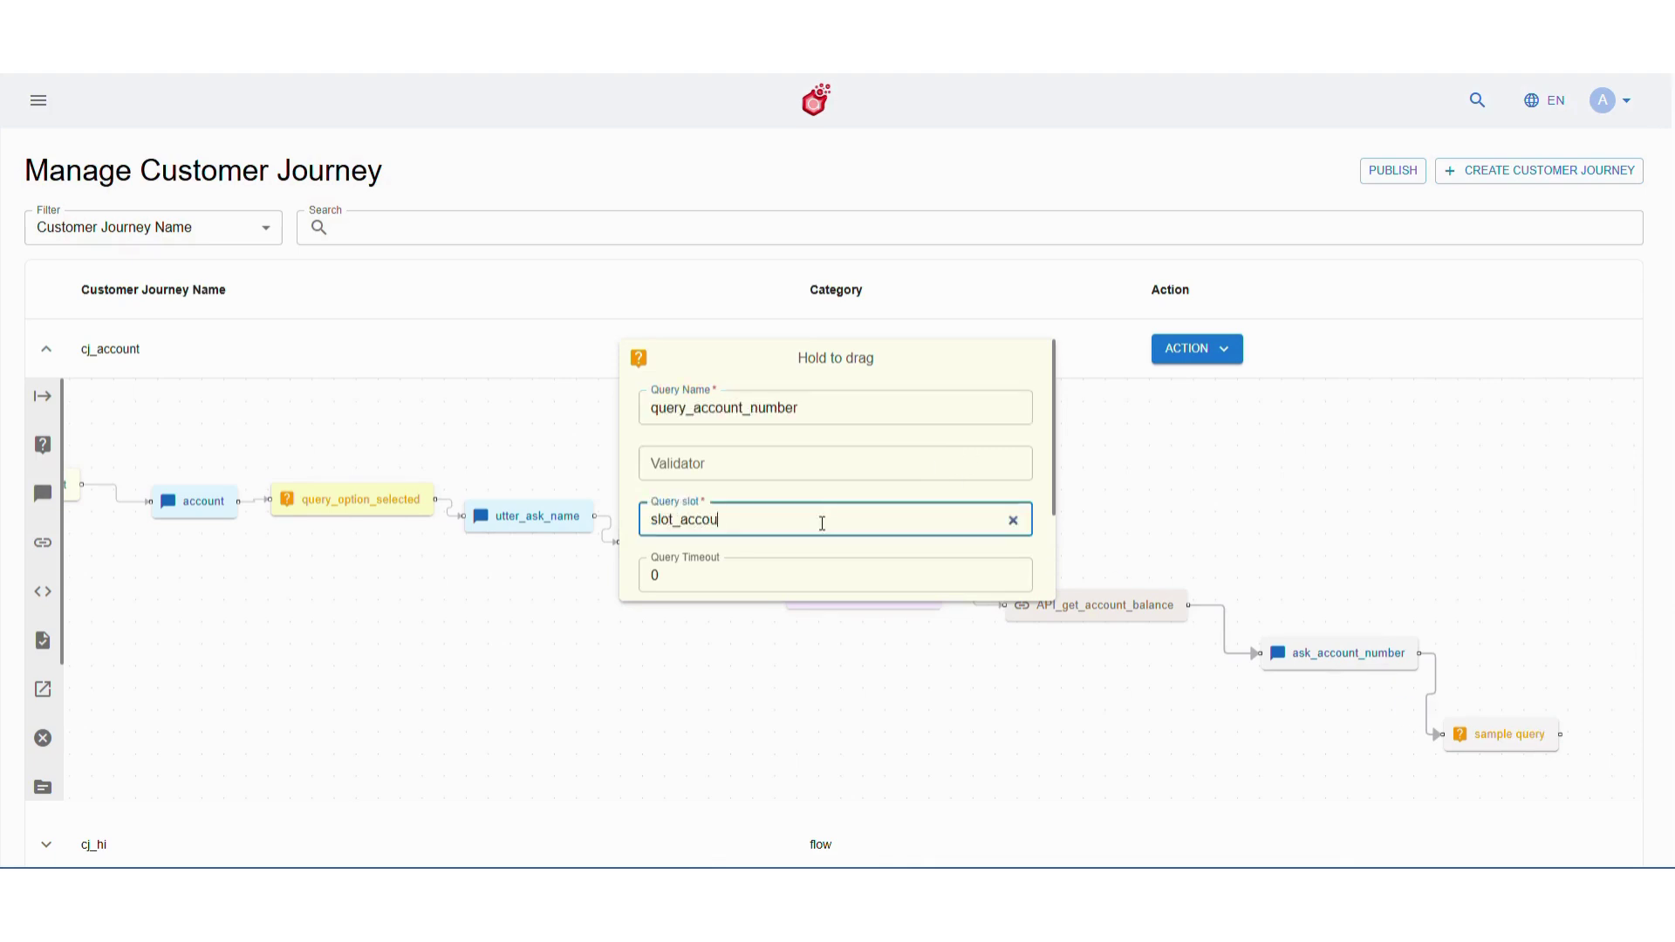
pyautogui.scroll(-3, 822, 523)
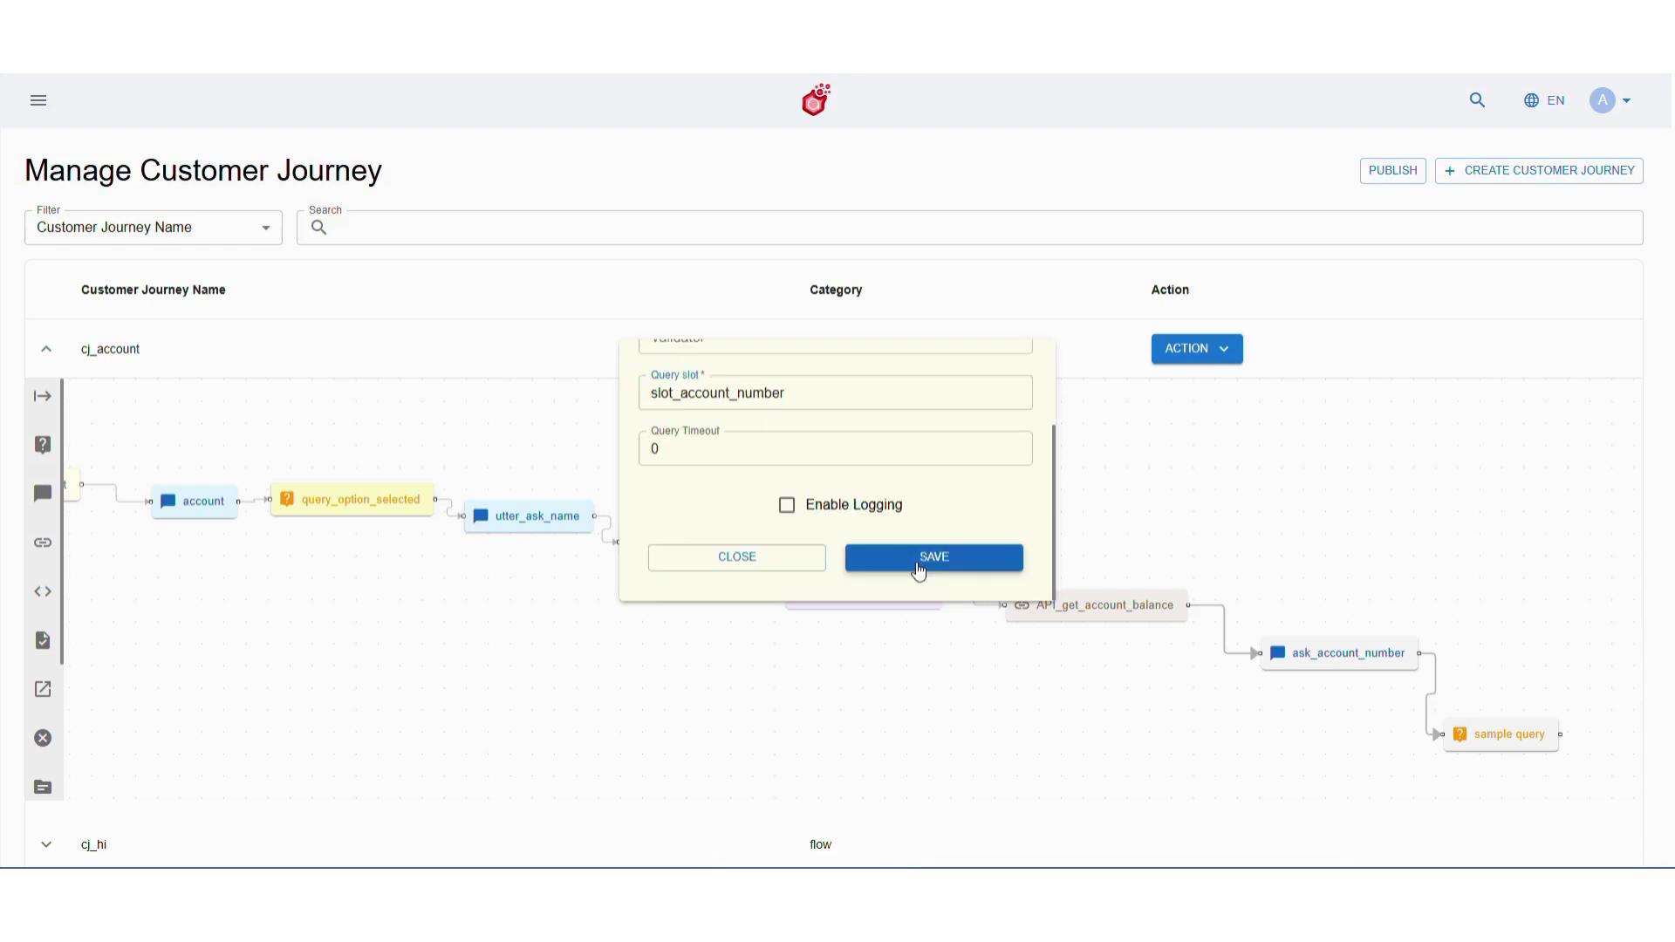
pyautogui.click(916, 563)
pyautogui.click(774, 558)
pyautogui.click(1178, 353)
pyautogui.click(1180, 384)
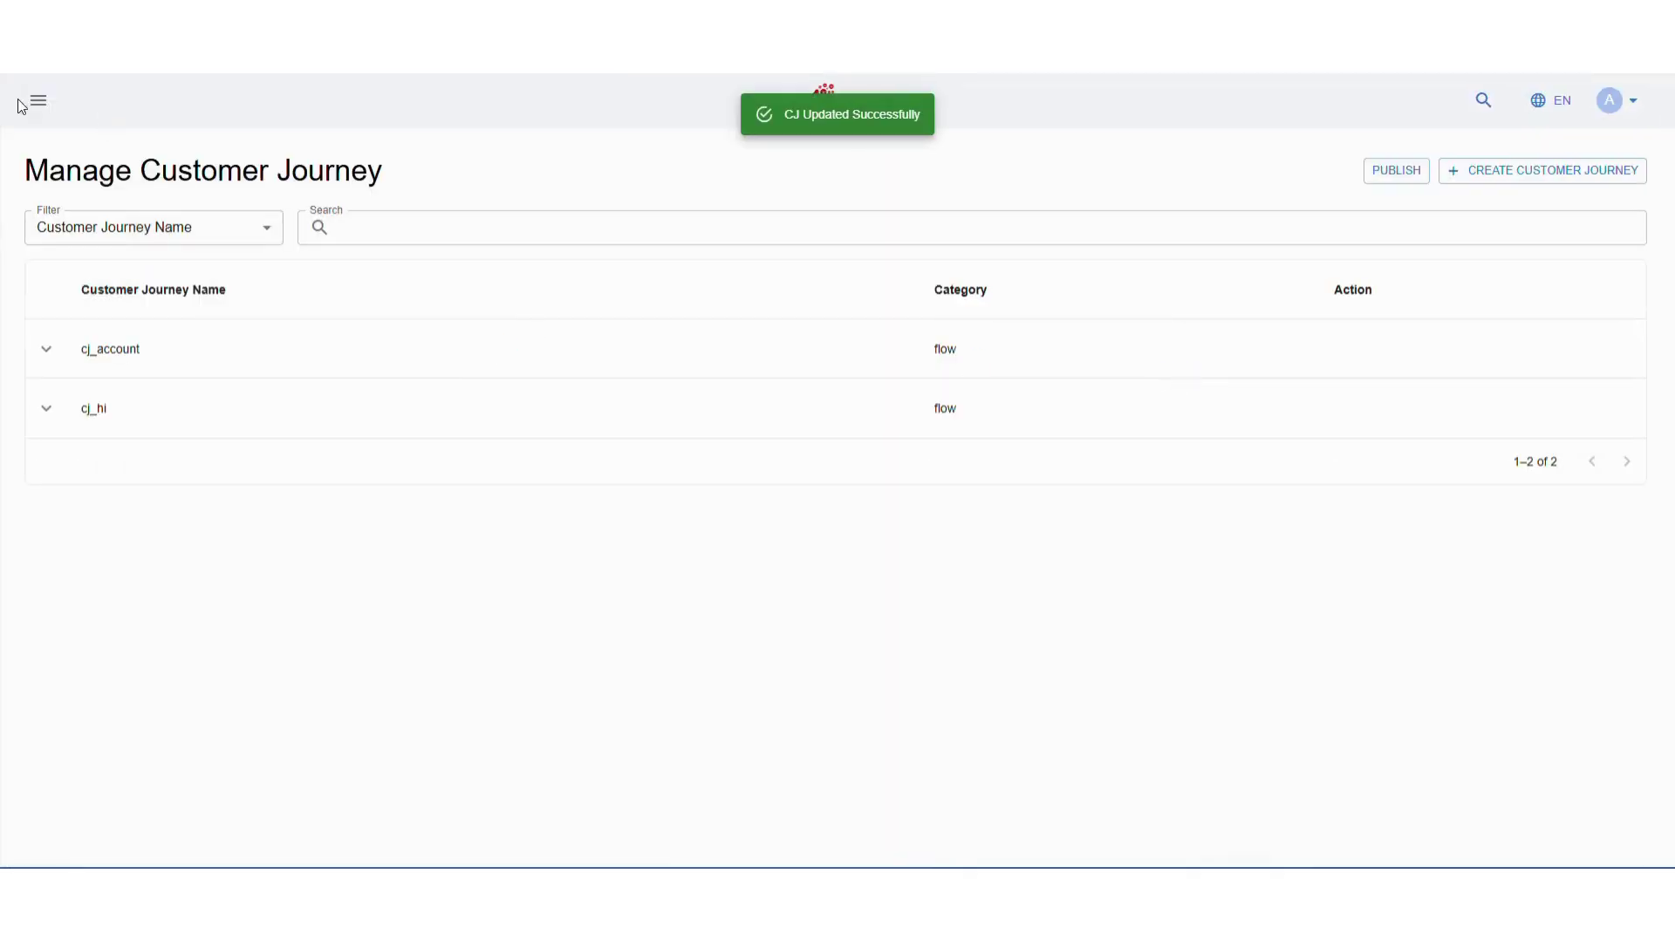
# Open the ask_account_number utter for editing under Studio > Fulfilment > Utters
pyautogui.click(26, 103)
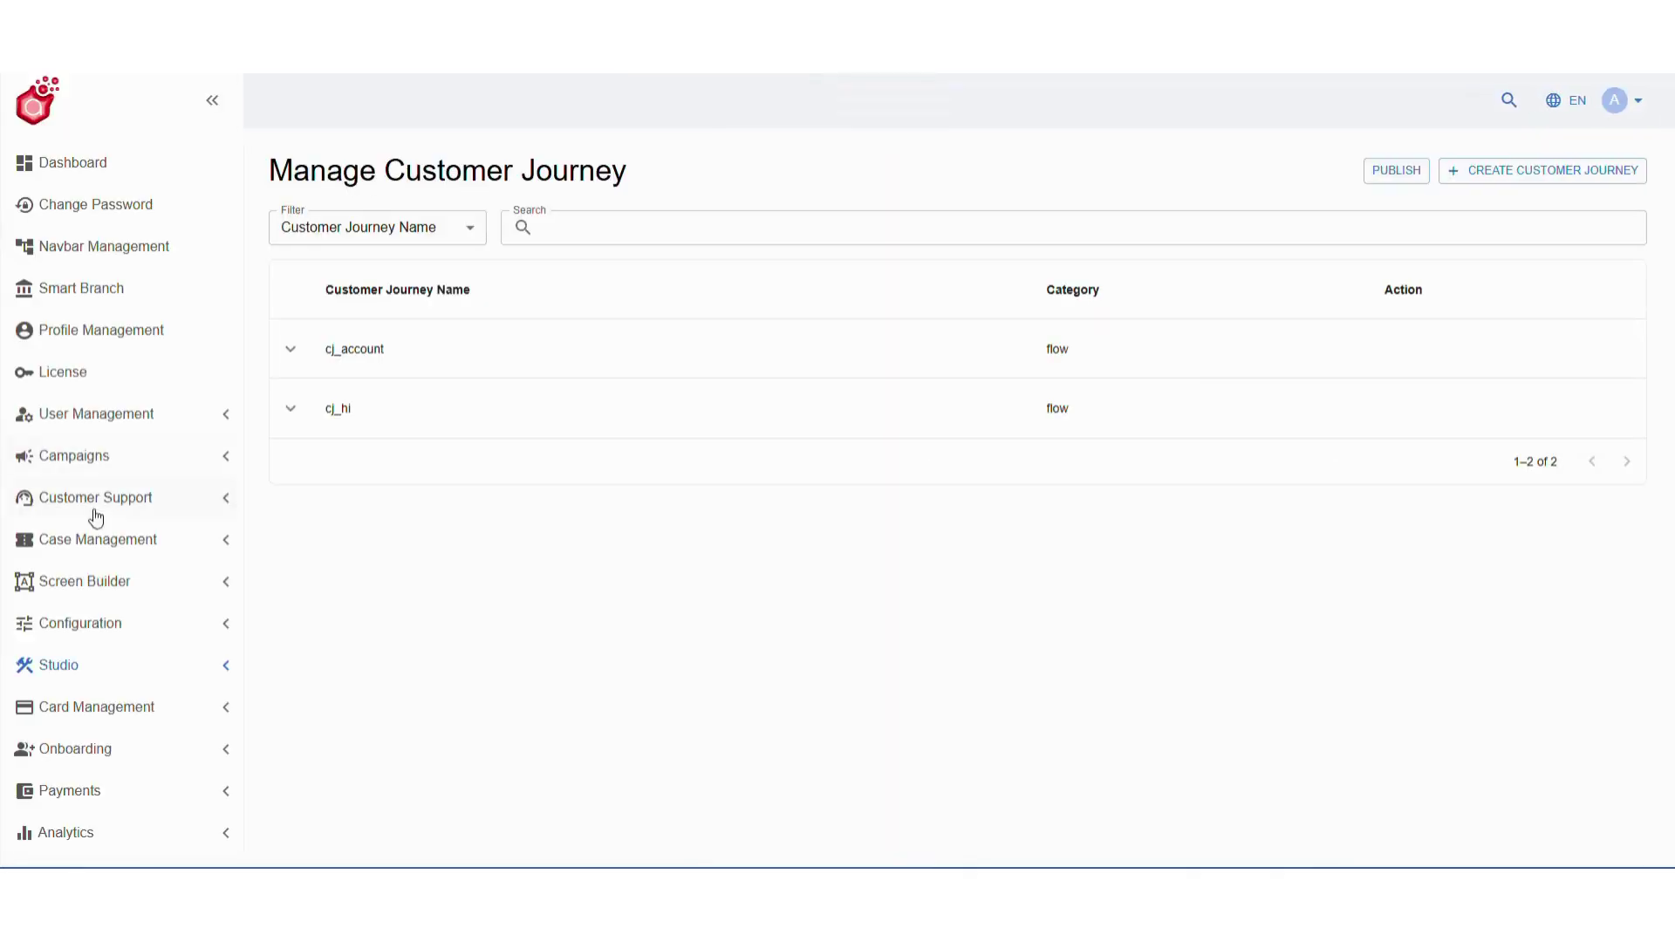
pyautogui.click(131, 665)
pyautogui.scroll(-2, 116, 715)
pyautogui.click(116, 719)
pyautogui.click(120, 645)
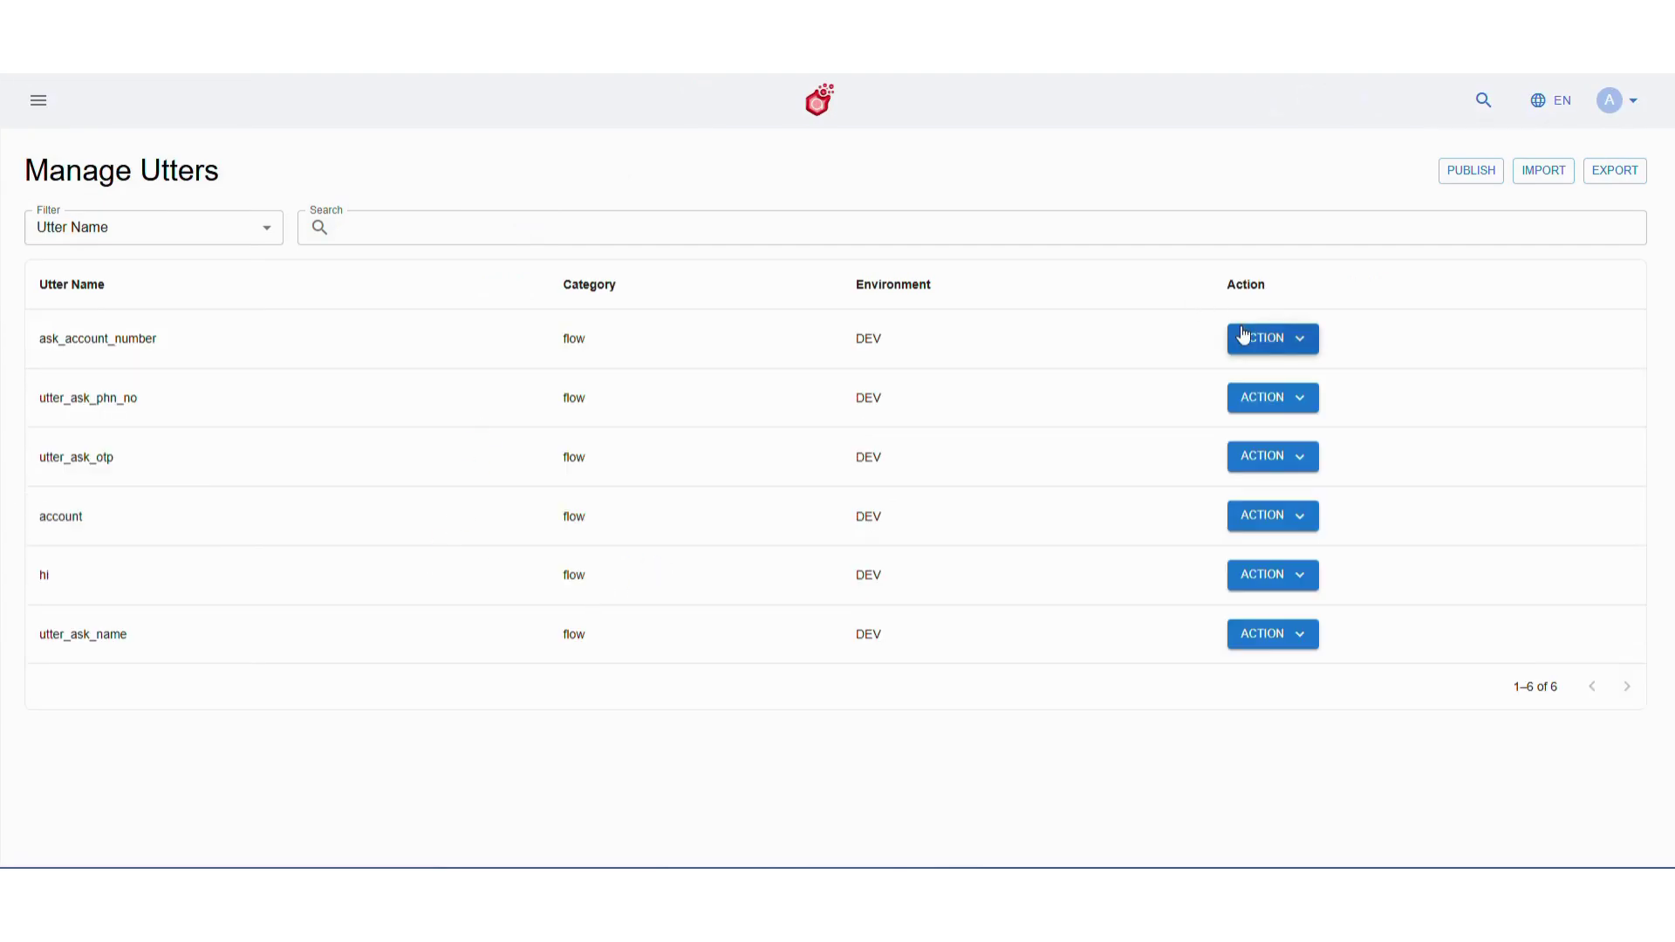
pyautogui.click(1263, 338)
pyautogui.click(1259, 407)
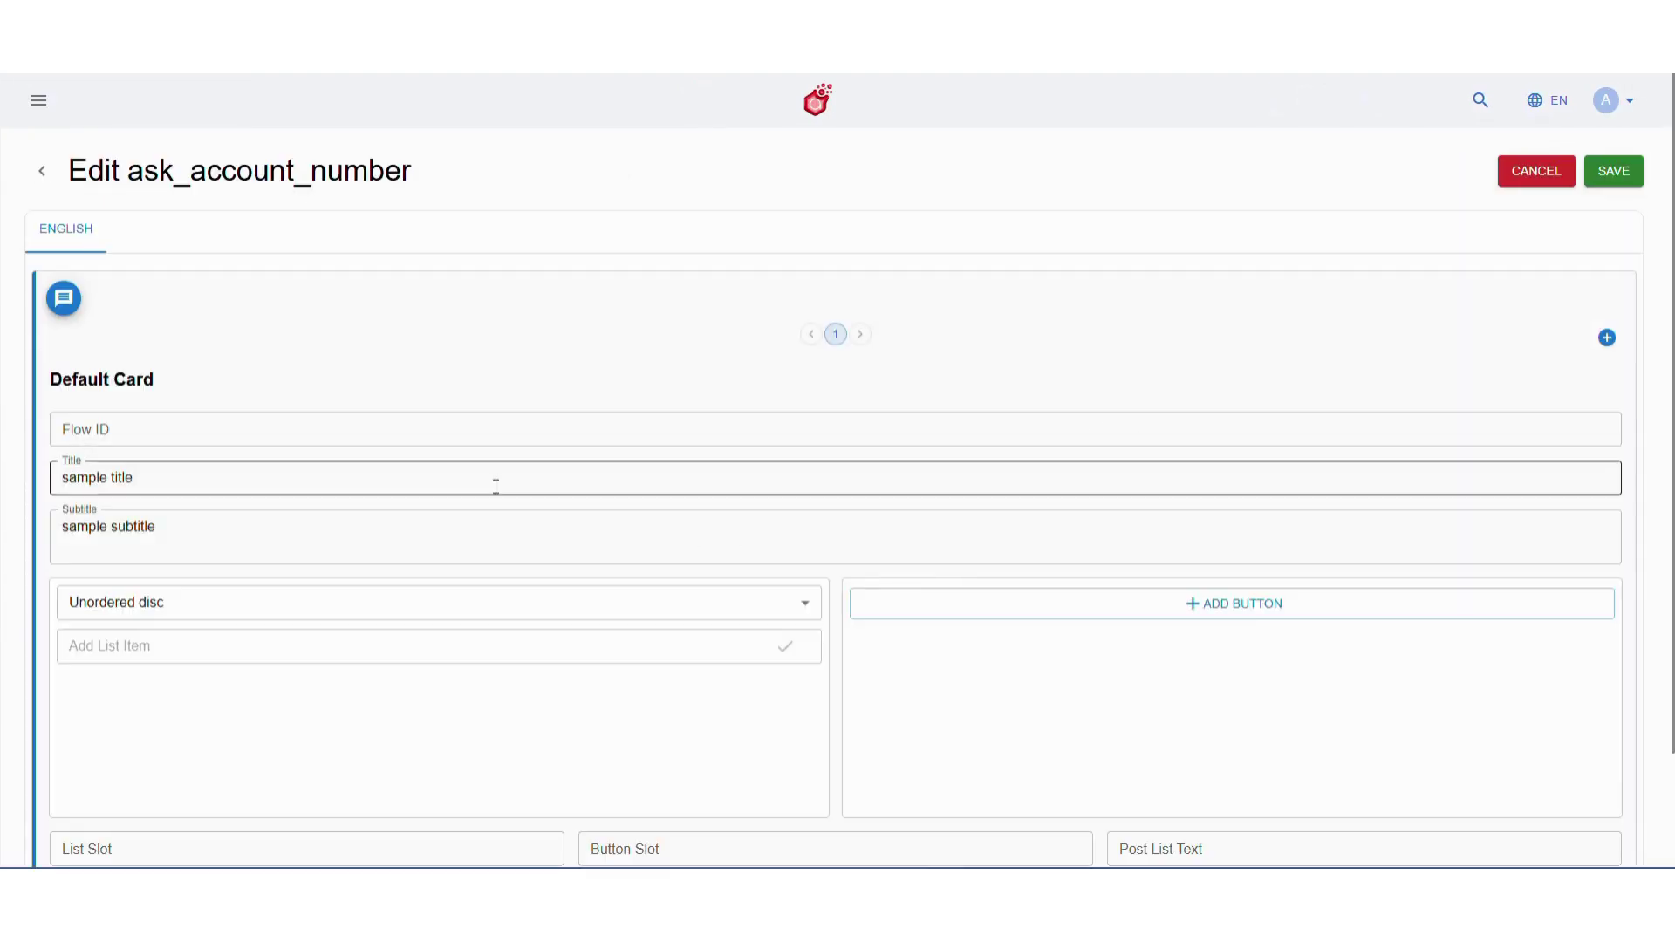
# Clear the title, paste the savings-account list into the subtitle, and save the utter
pyautogui.tripleClick(494, 482)
pyautogui.press('BackSpace')
pyautogui.click(465, 541)
pyautogui.hotkey('ctrl', 'a')
pyautogui.hotkey('ctrl', 'v')
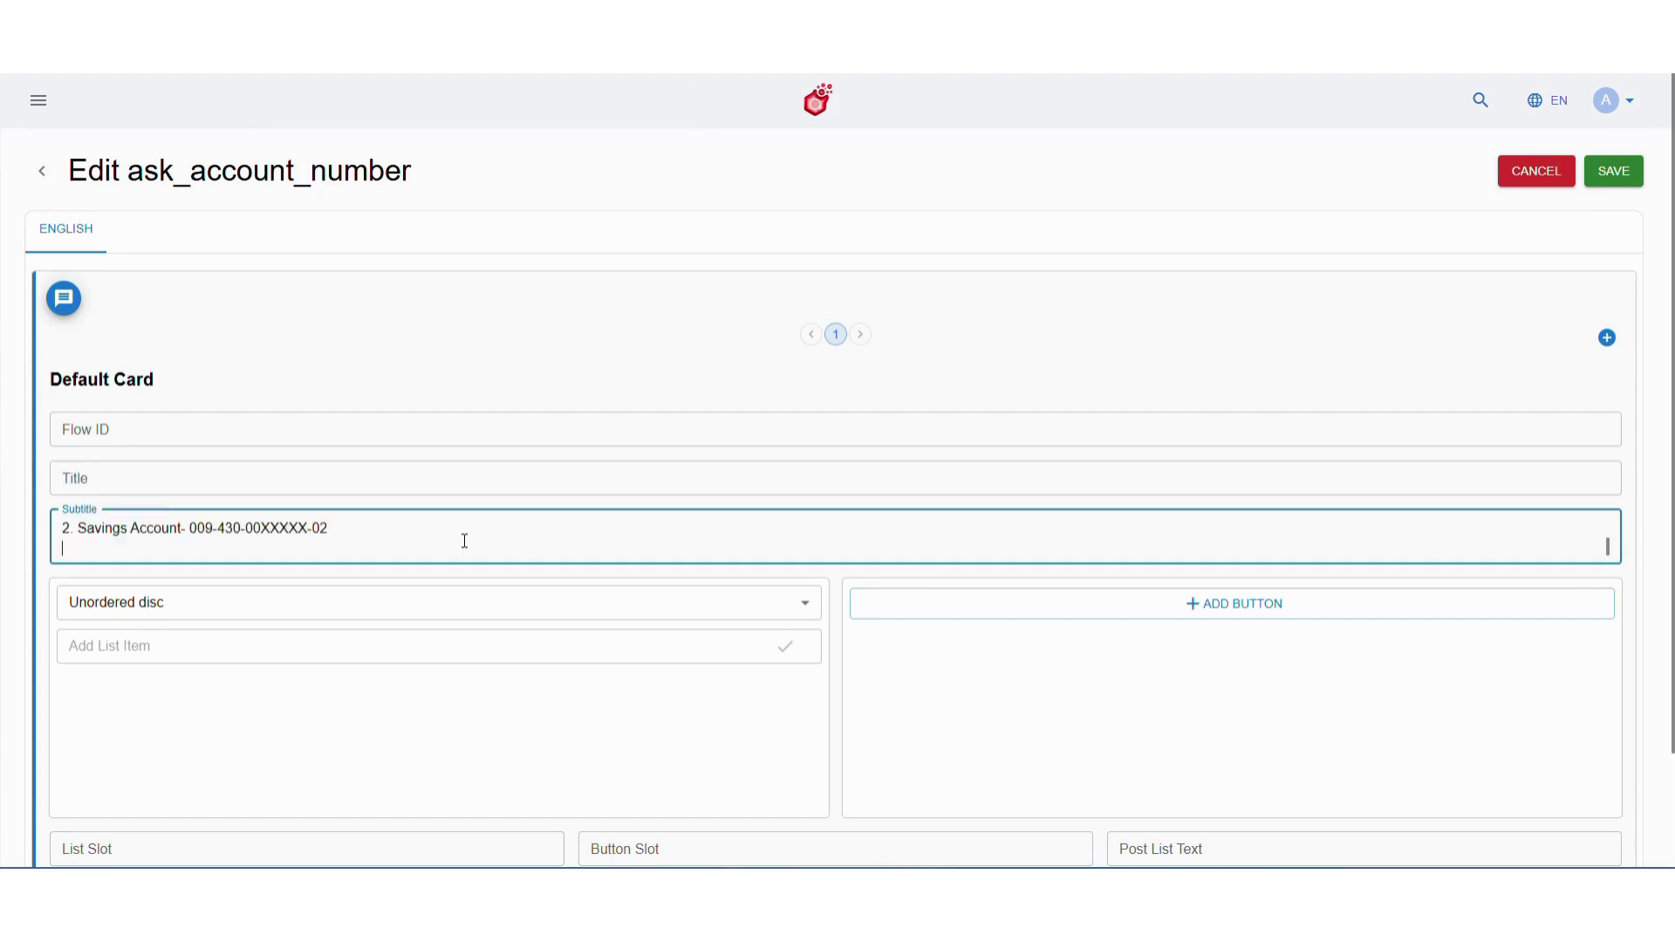
pyautogui.scroll(2, 415, 535)
pyautogui.scroll(-2, 417, 538)
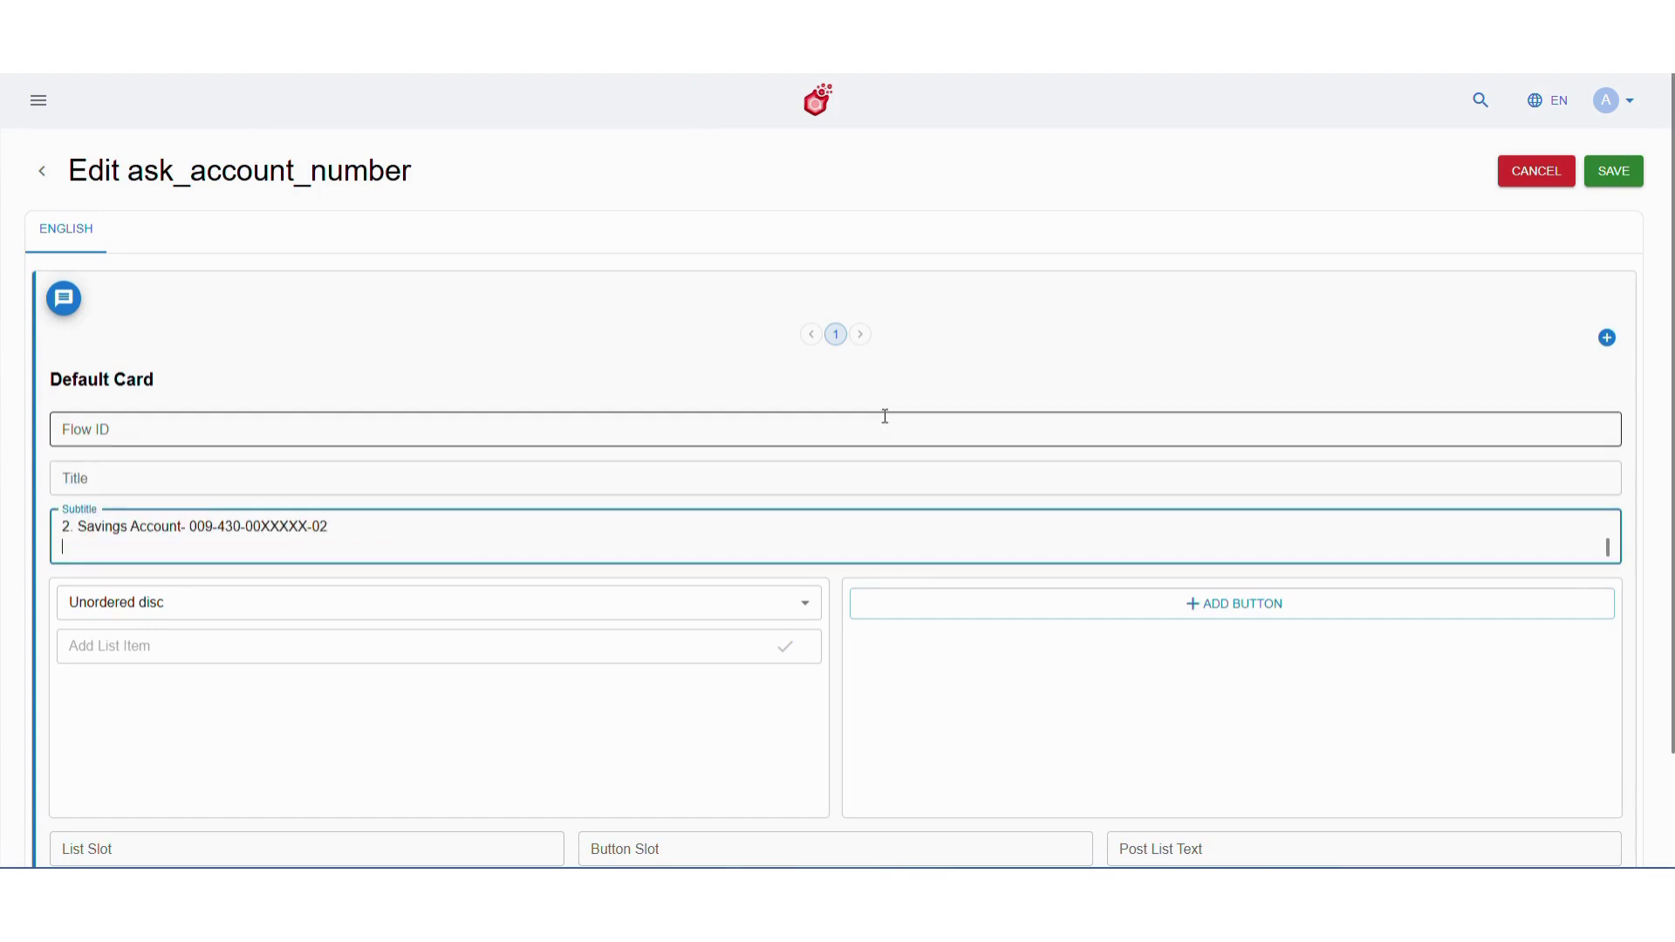
pyautogui.click(1601, 172)
pyautogui.click(1006, 514)
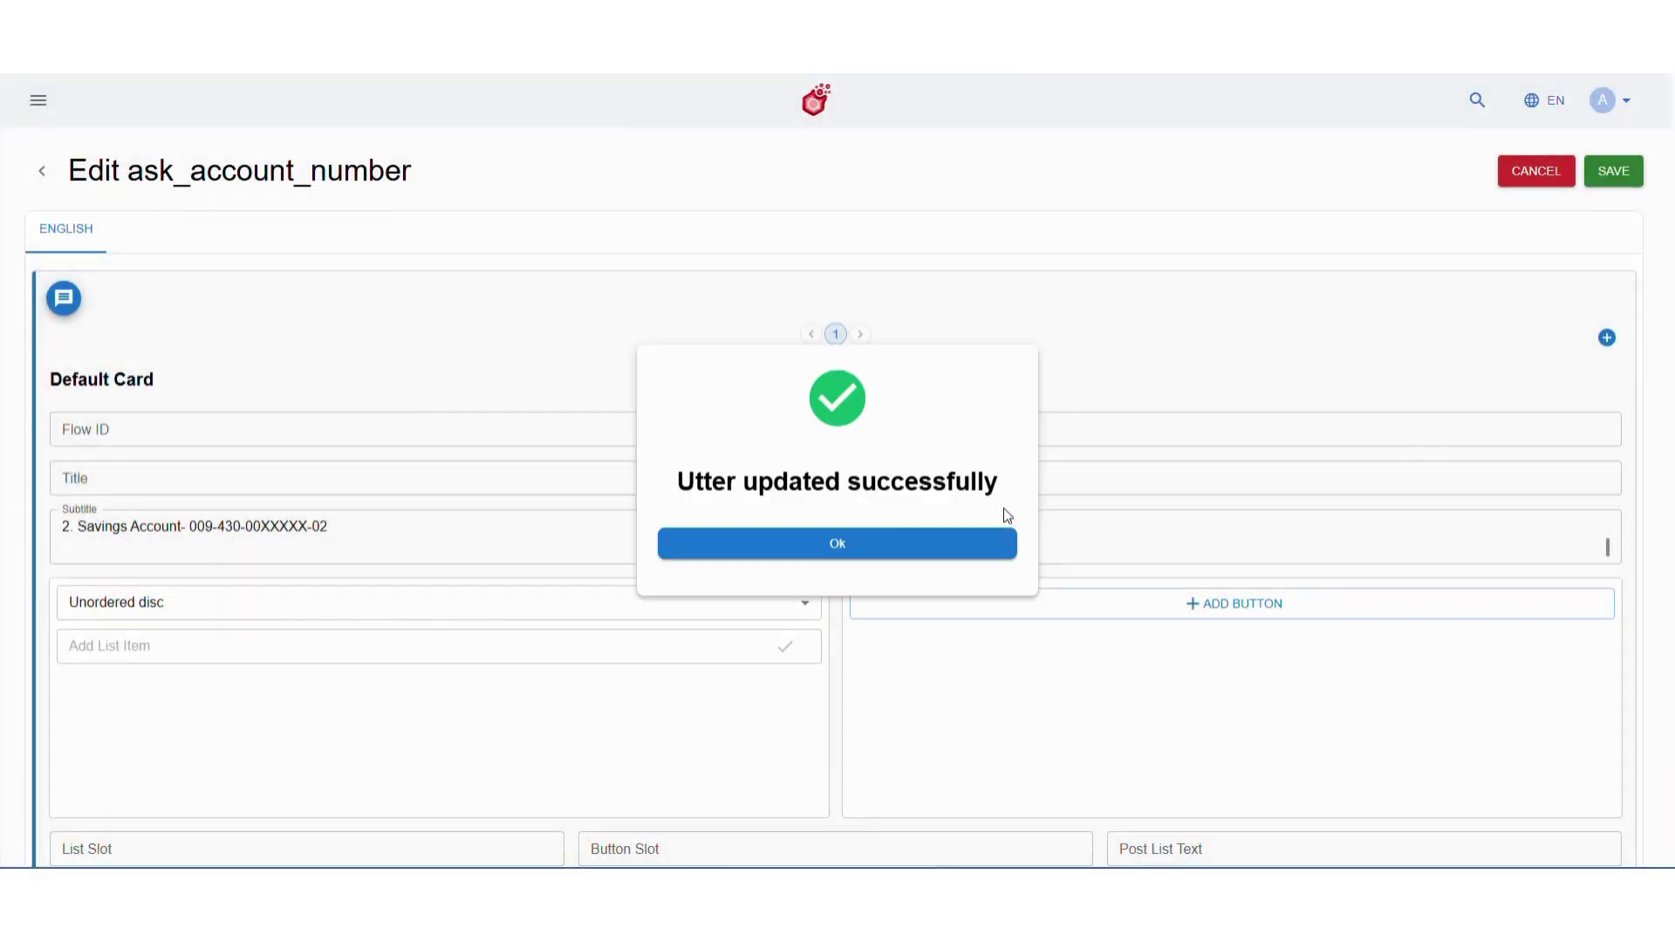
pyautogui.click(897, 541)
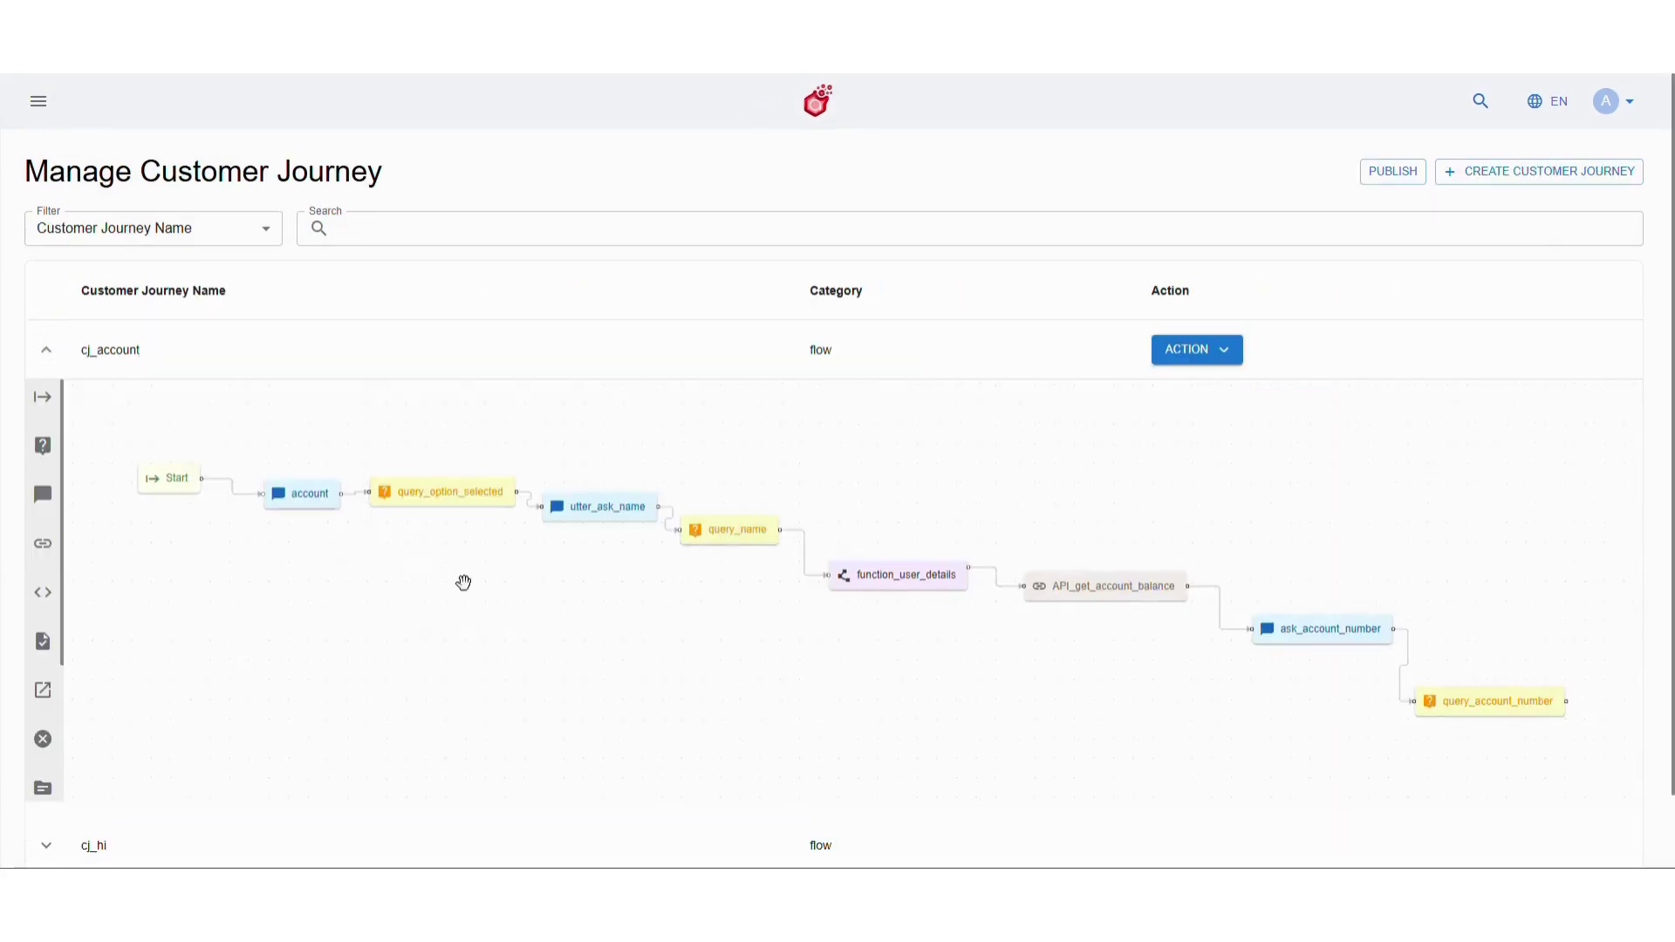
# Add a utter_show_balance message node connected after query_account_number
pyautogui.hscroll(5, 463, 583)
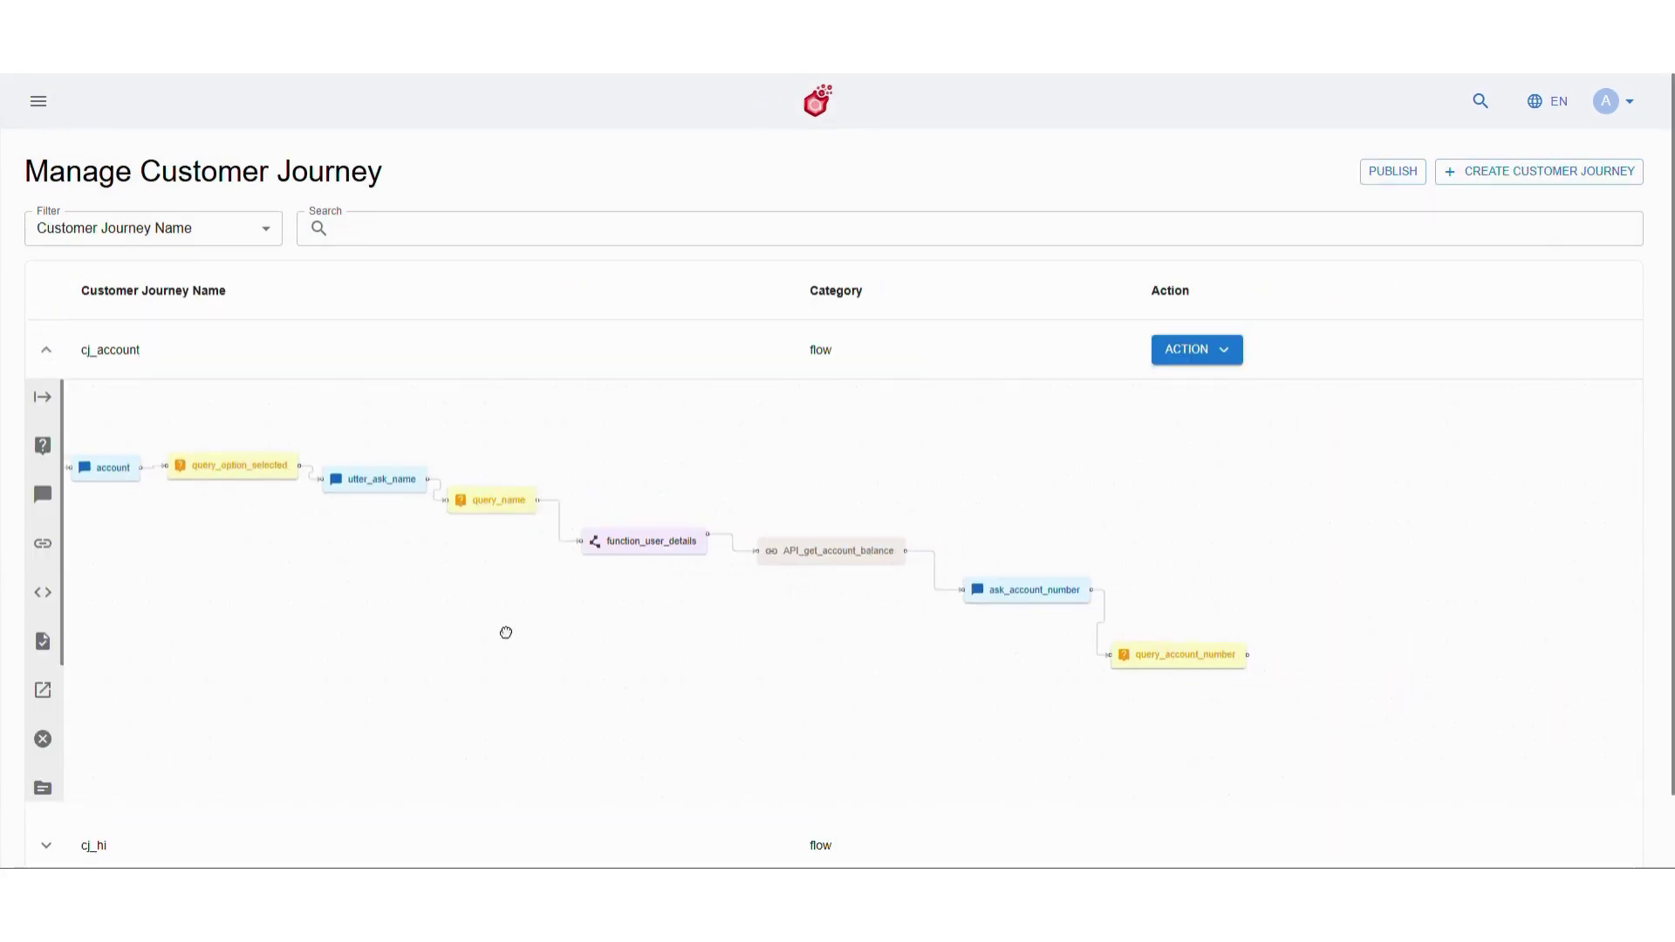
pyautogui.moveTo(42, 495); pyautogui.dragTo(1125, 677)
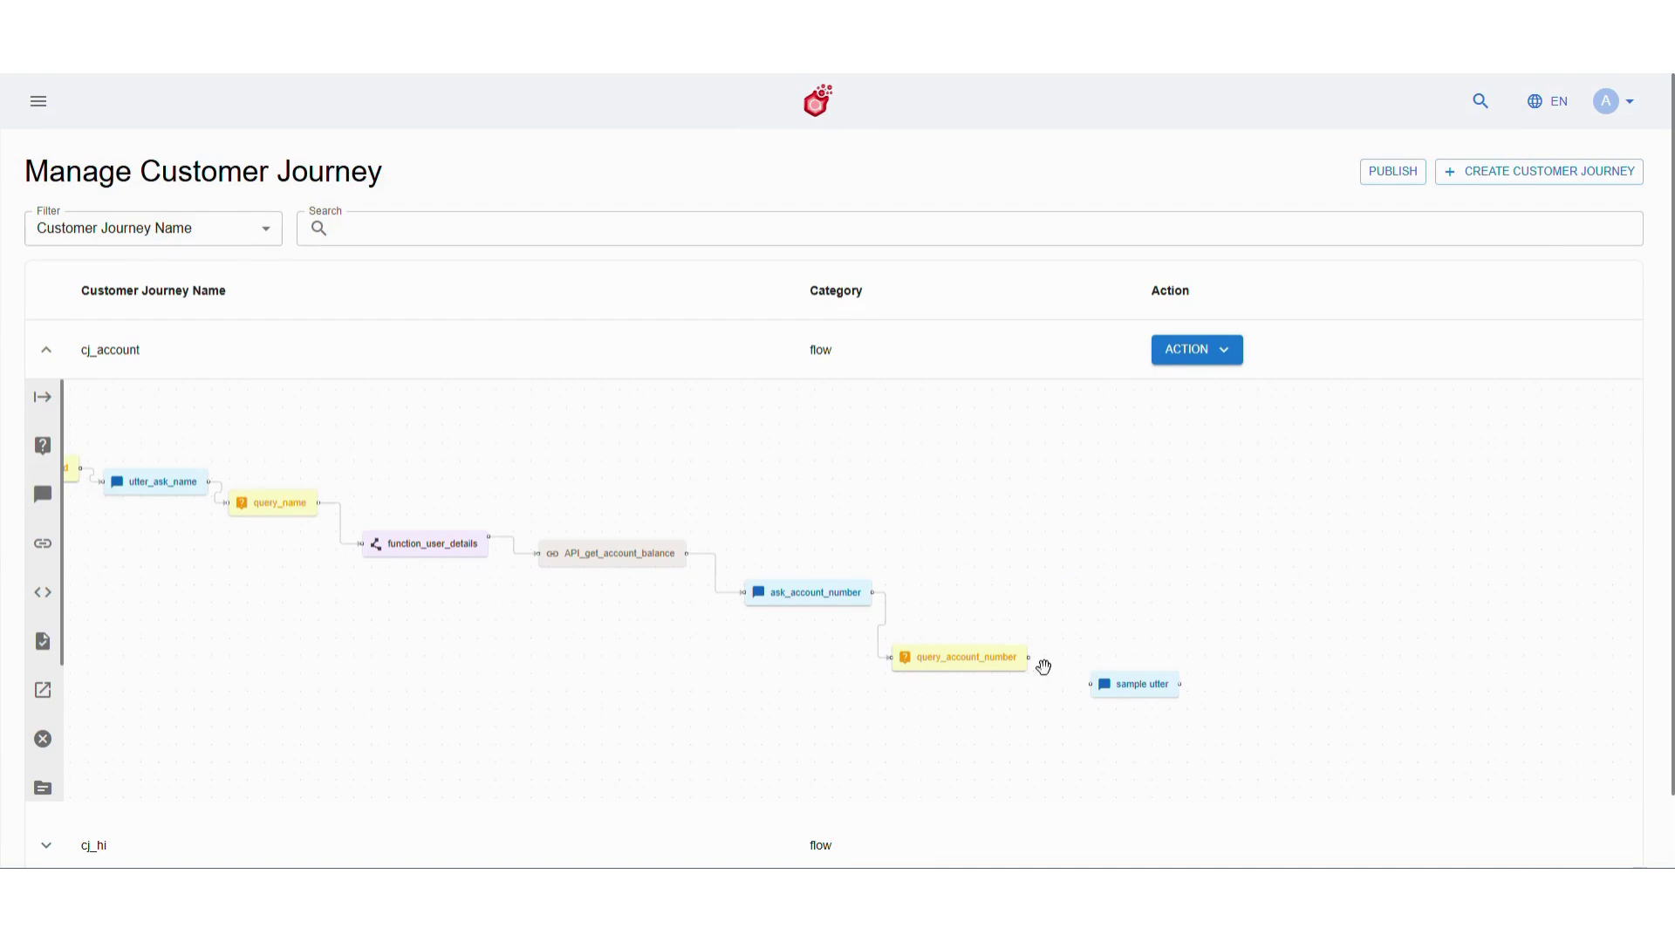
pyautogui.moveTo(1029, 657); pyautogui.dragTo(1090, 684)
pyautogui.doubleClick(1134, 684)
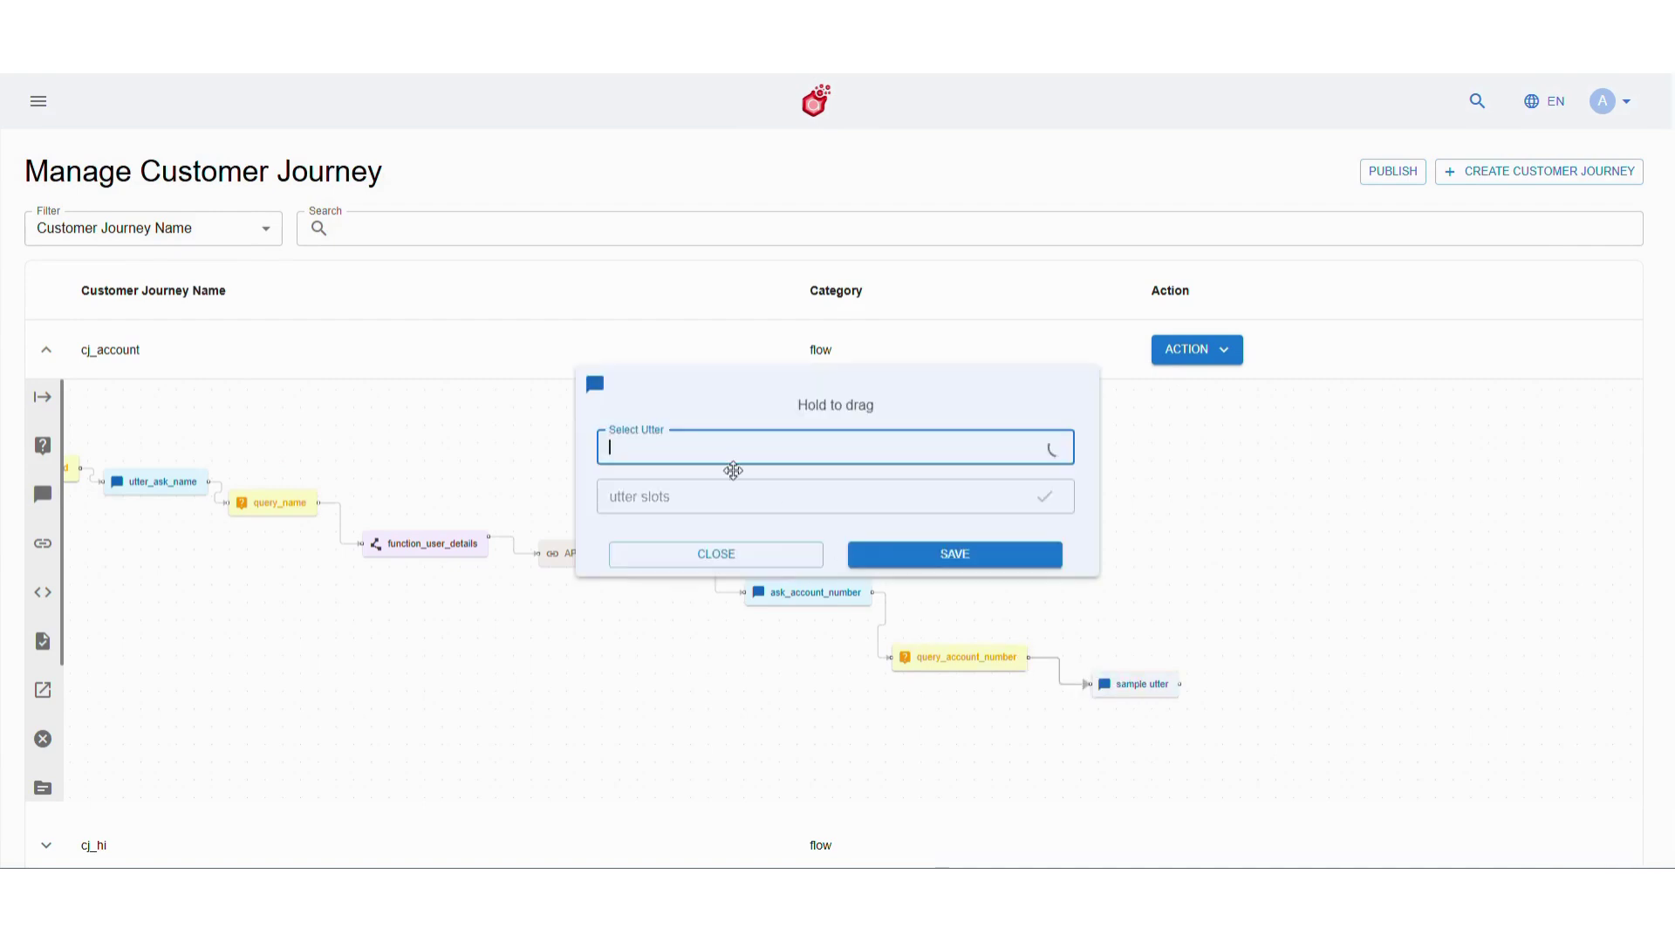
pyautogui.write('utter_show_')
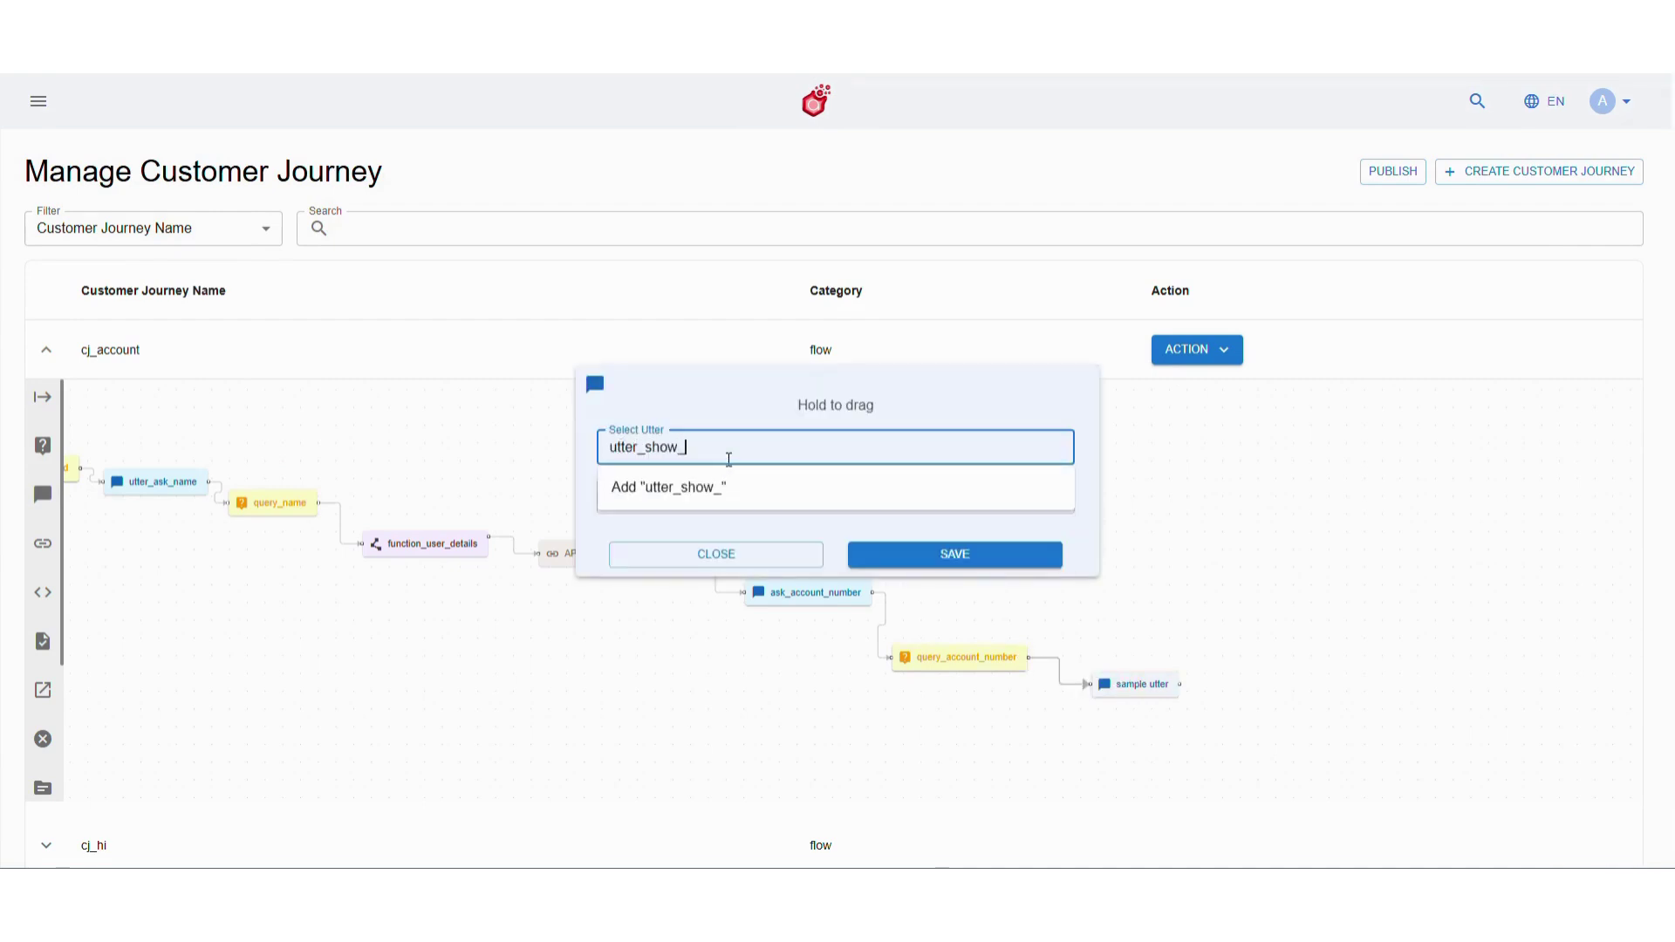
pyautogui.write('balance')
pyautogui.click(819, 486)
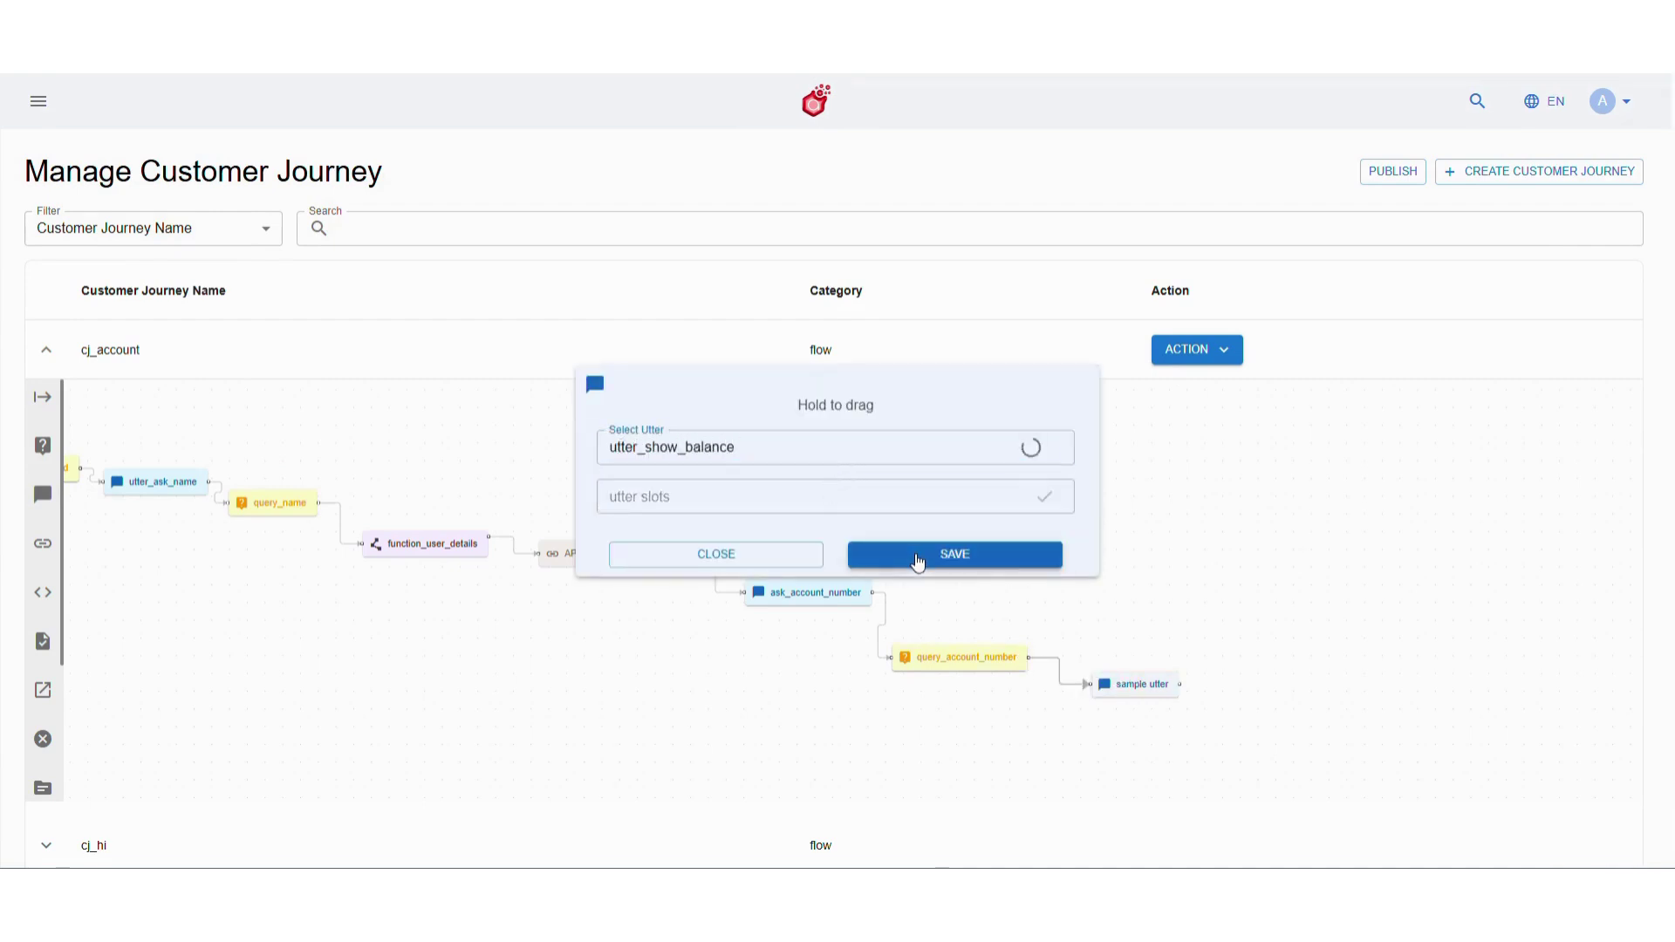
pyautogui.click(913, 558)
pyautogui.click(798, 563)
# Redeploy the updated cj_account flow
pyautogui.click(1234, 354)
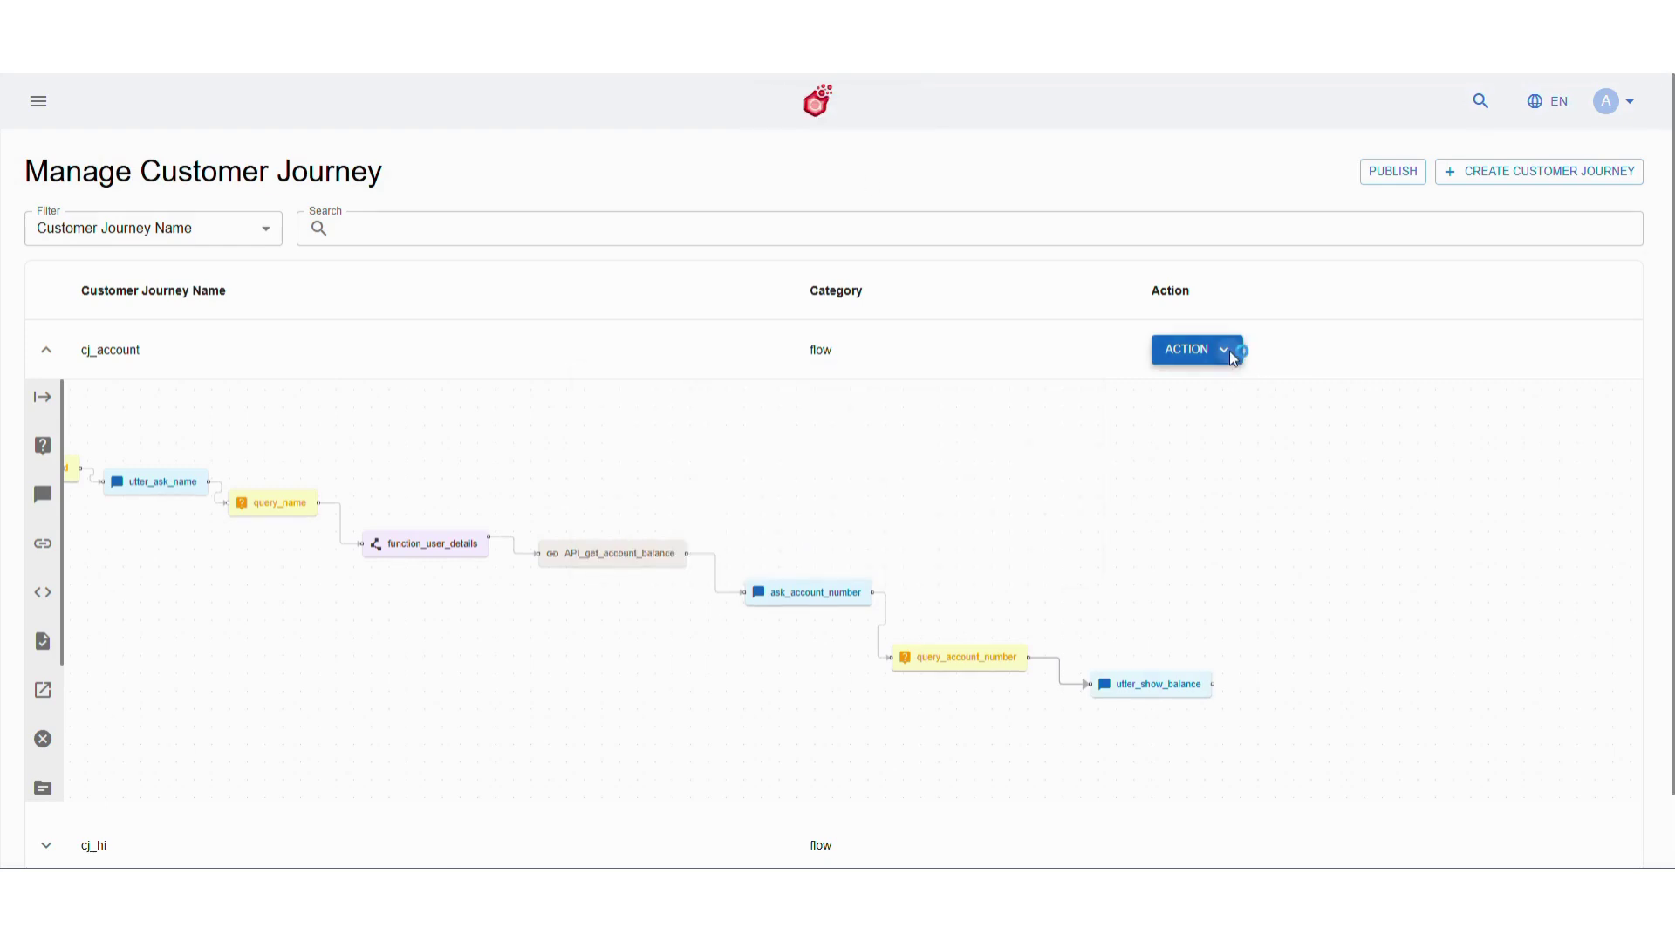
pyautogui.click(1221, 388)
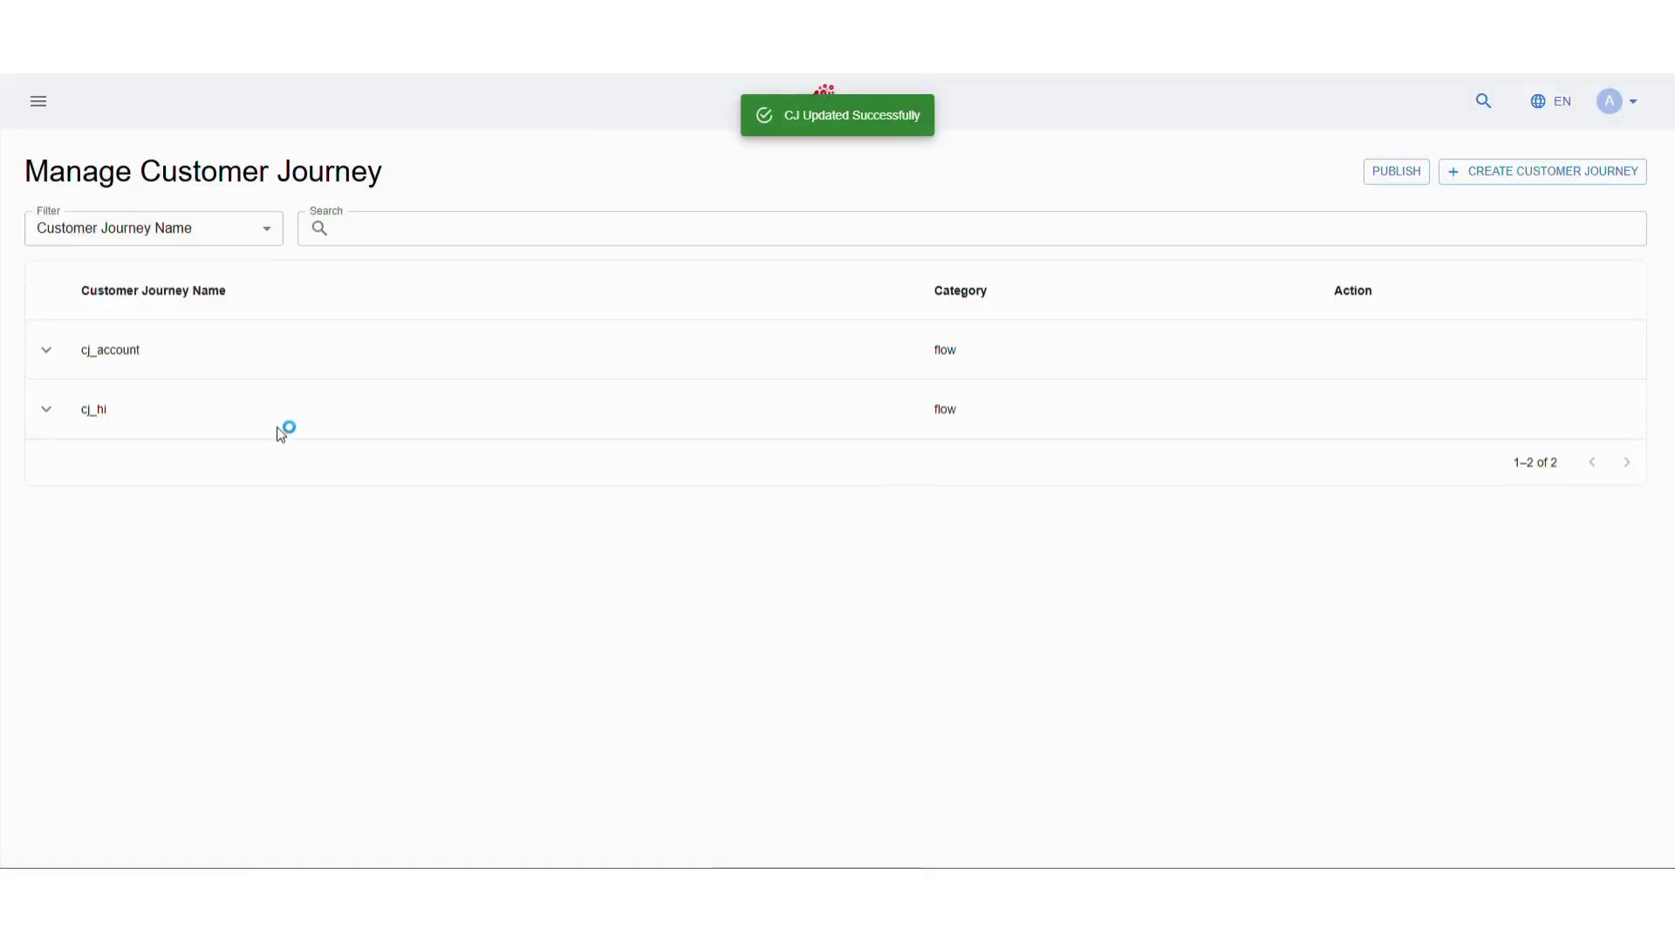
pyautogui.click(40, 105)
# Open the utter_show_balance utter for editing under Studio > Fulfilment > Utters
pyautogui.click(140, 663)
pyautogui.scroll(-2, 131, 693)
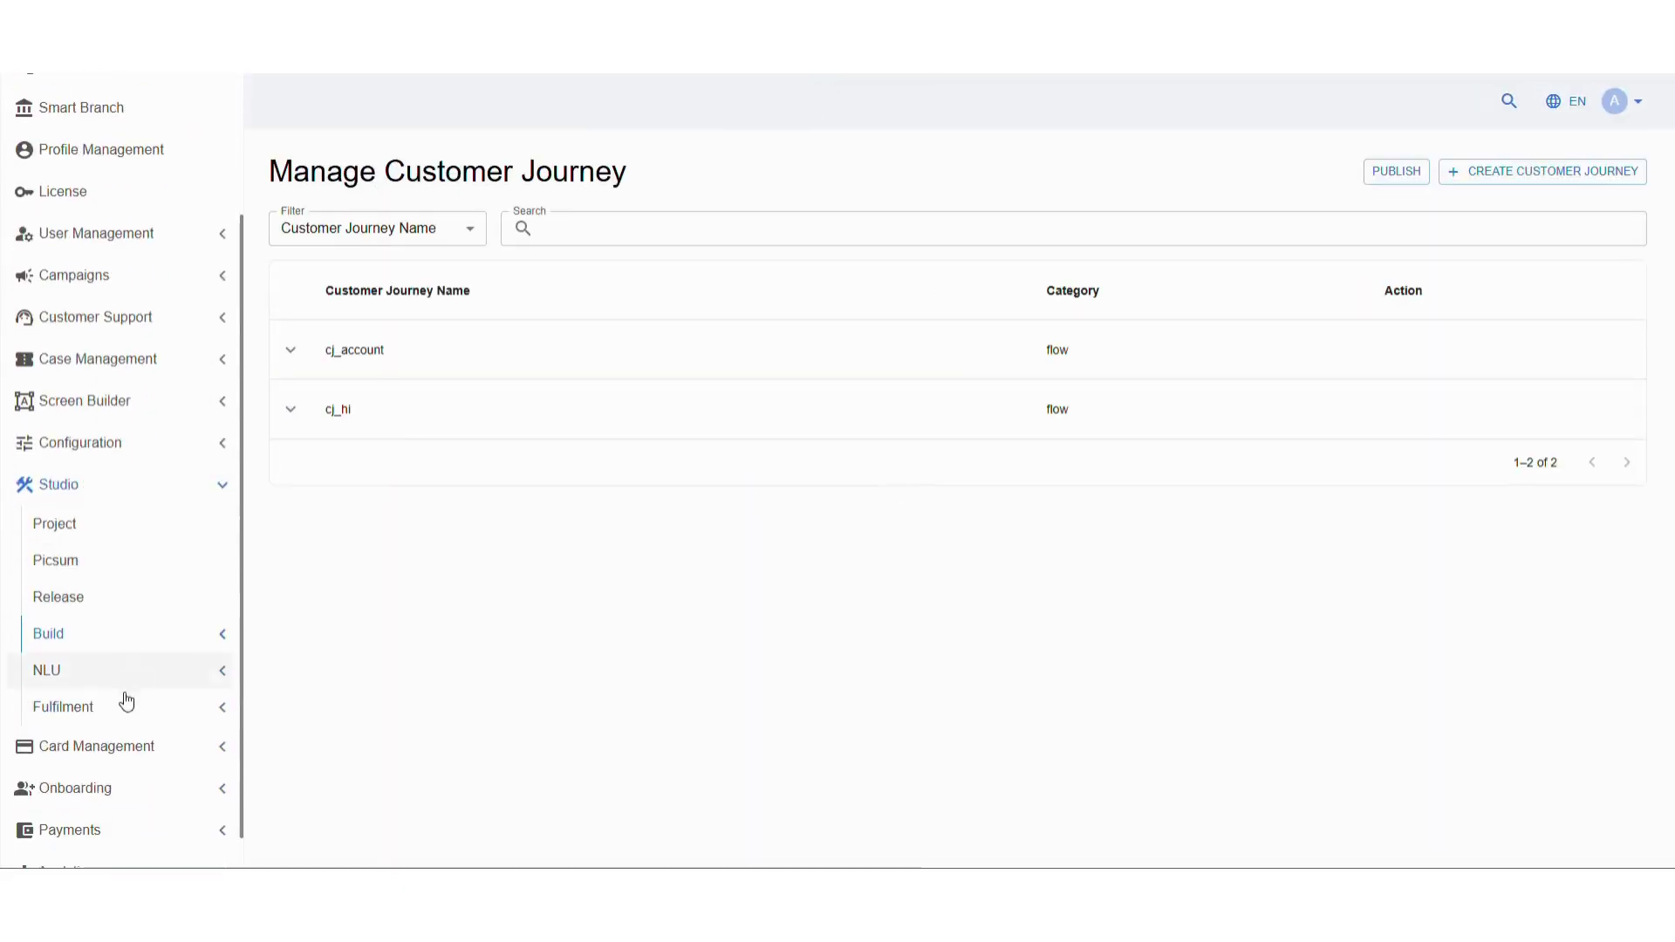
pyautogui.click(123, 702)
pyautogui.click(123, 596)
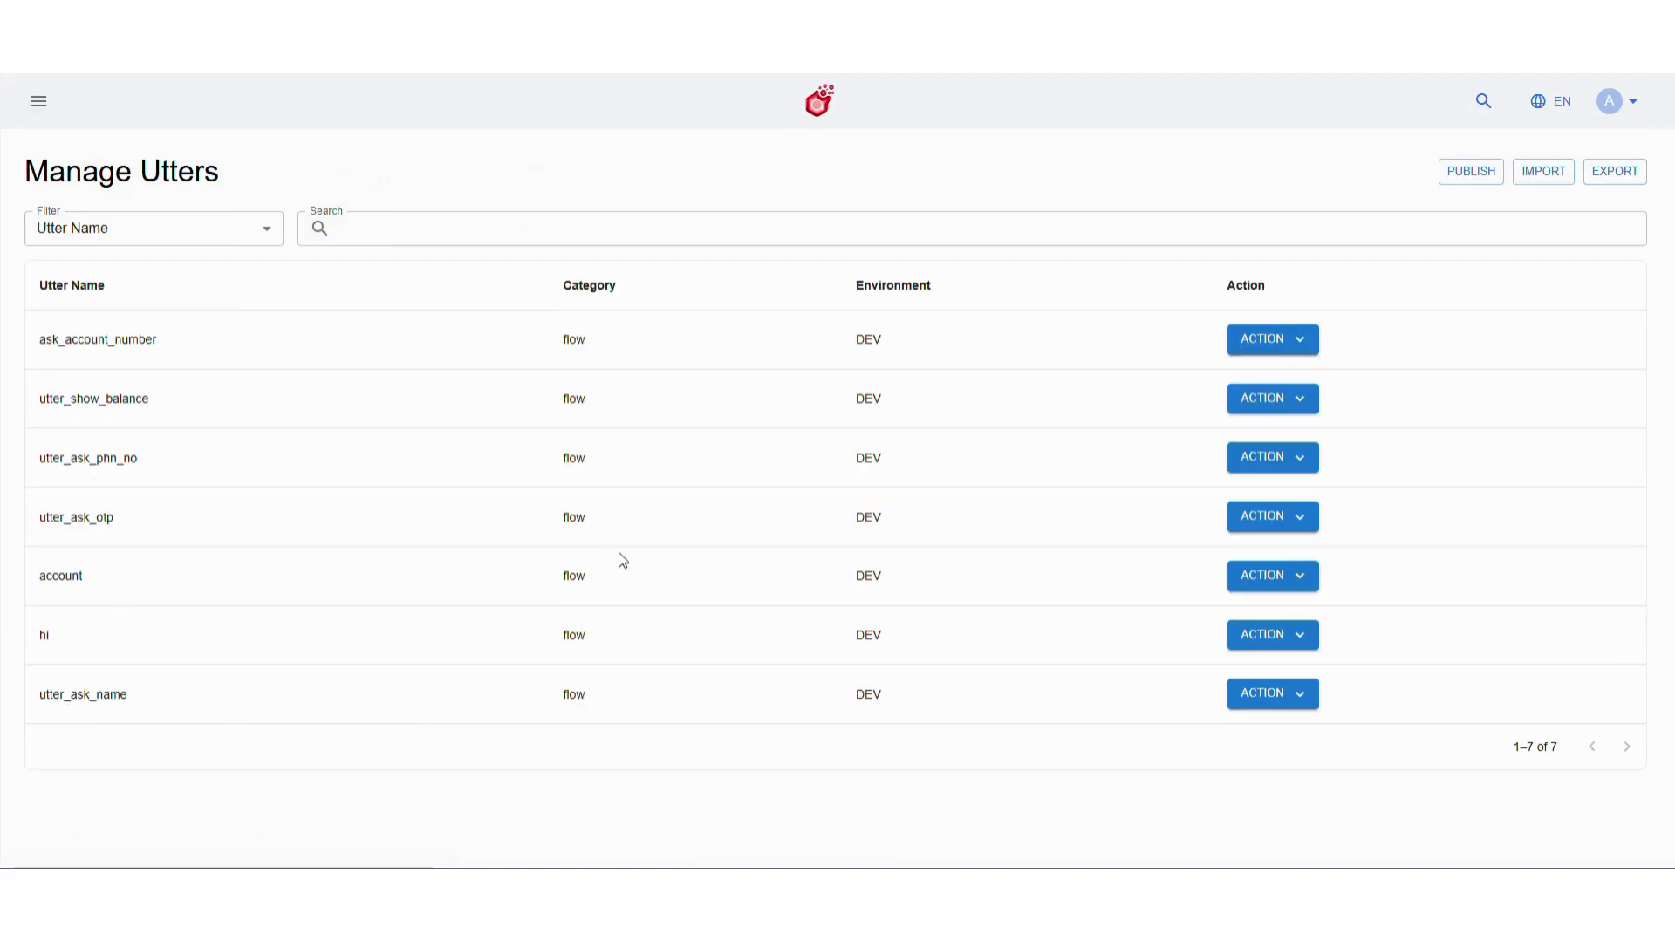
pyautogui.click(1273, 397)
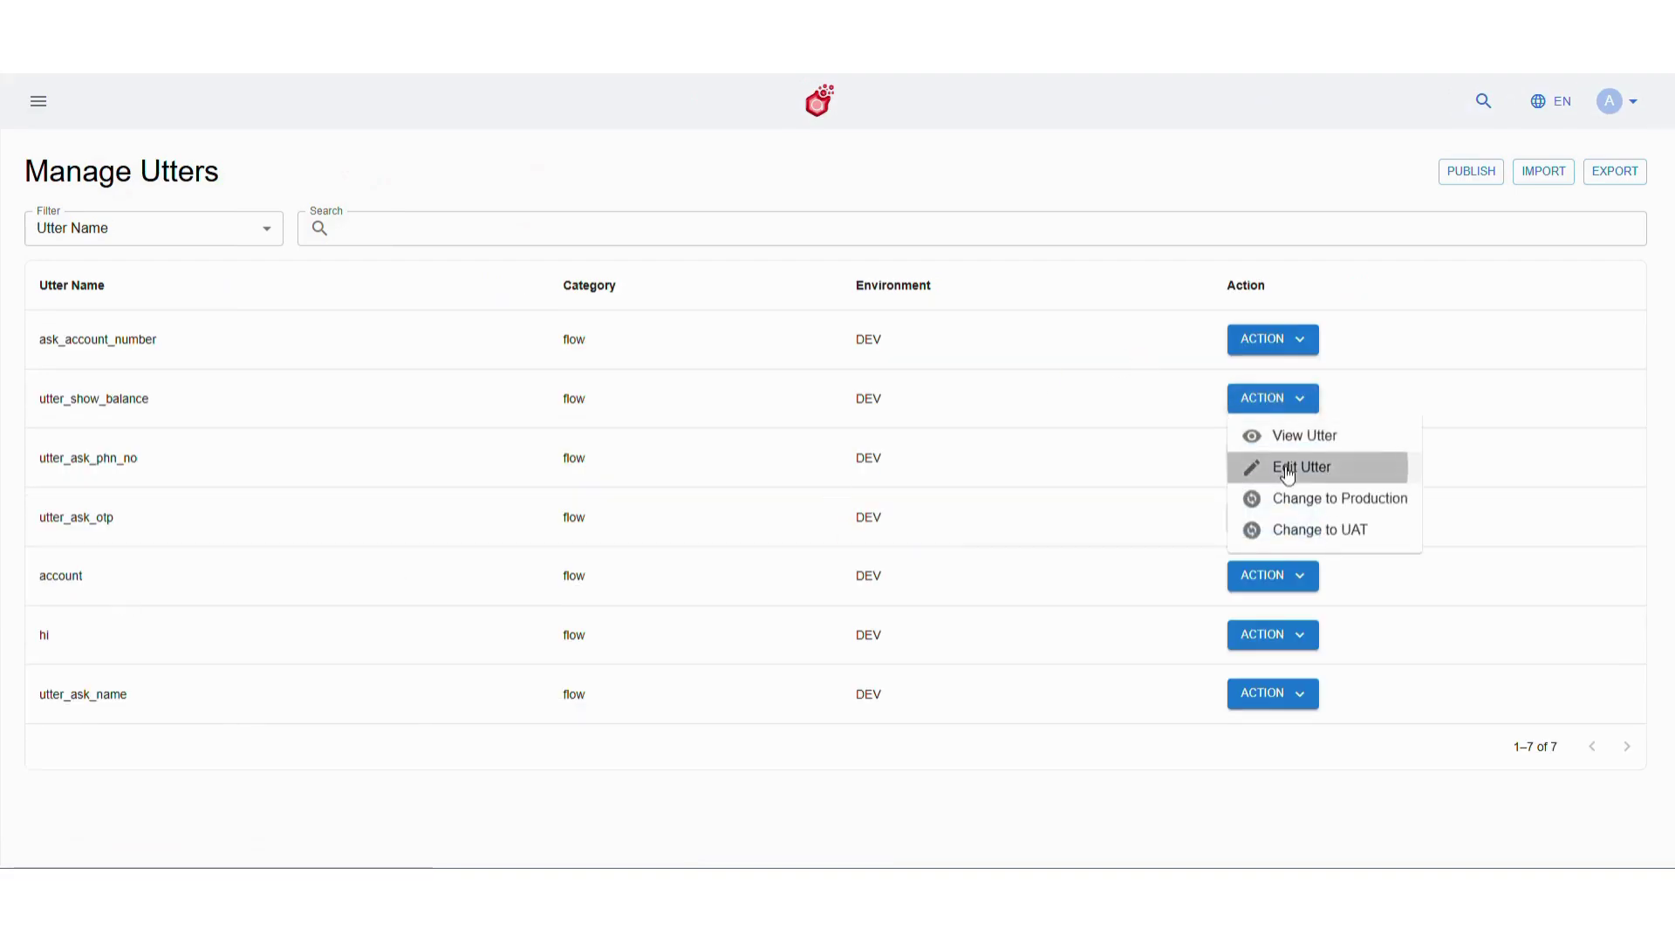
pyautogui.click(1296, 464)
# Clear the sample title and set the subtitle to 'Here is your account balance'
pyautogui.click(299, 479)
pyautogui.press('BackSpace')
pyautogui.press('BackSpace')
pyautogui.press('BackSpace')
pyautogui.press('BackSpace')
pyautogui.press('BackSpace')
pyautogui.press('BackSpace')
pyautogui.press('BackSpace')
pyautogui.press('BackSpace')
pyautogui.press('BackSpace')
pyautogui.press('BackSpace')
pyautogui.press('BackSpace')
pyautogui.press('BackSpace')
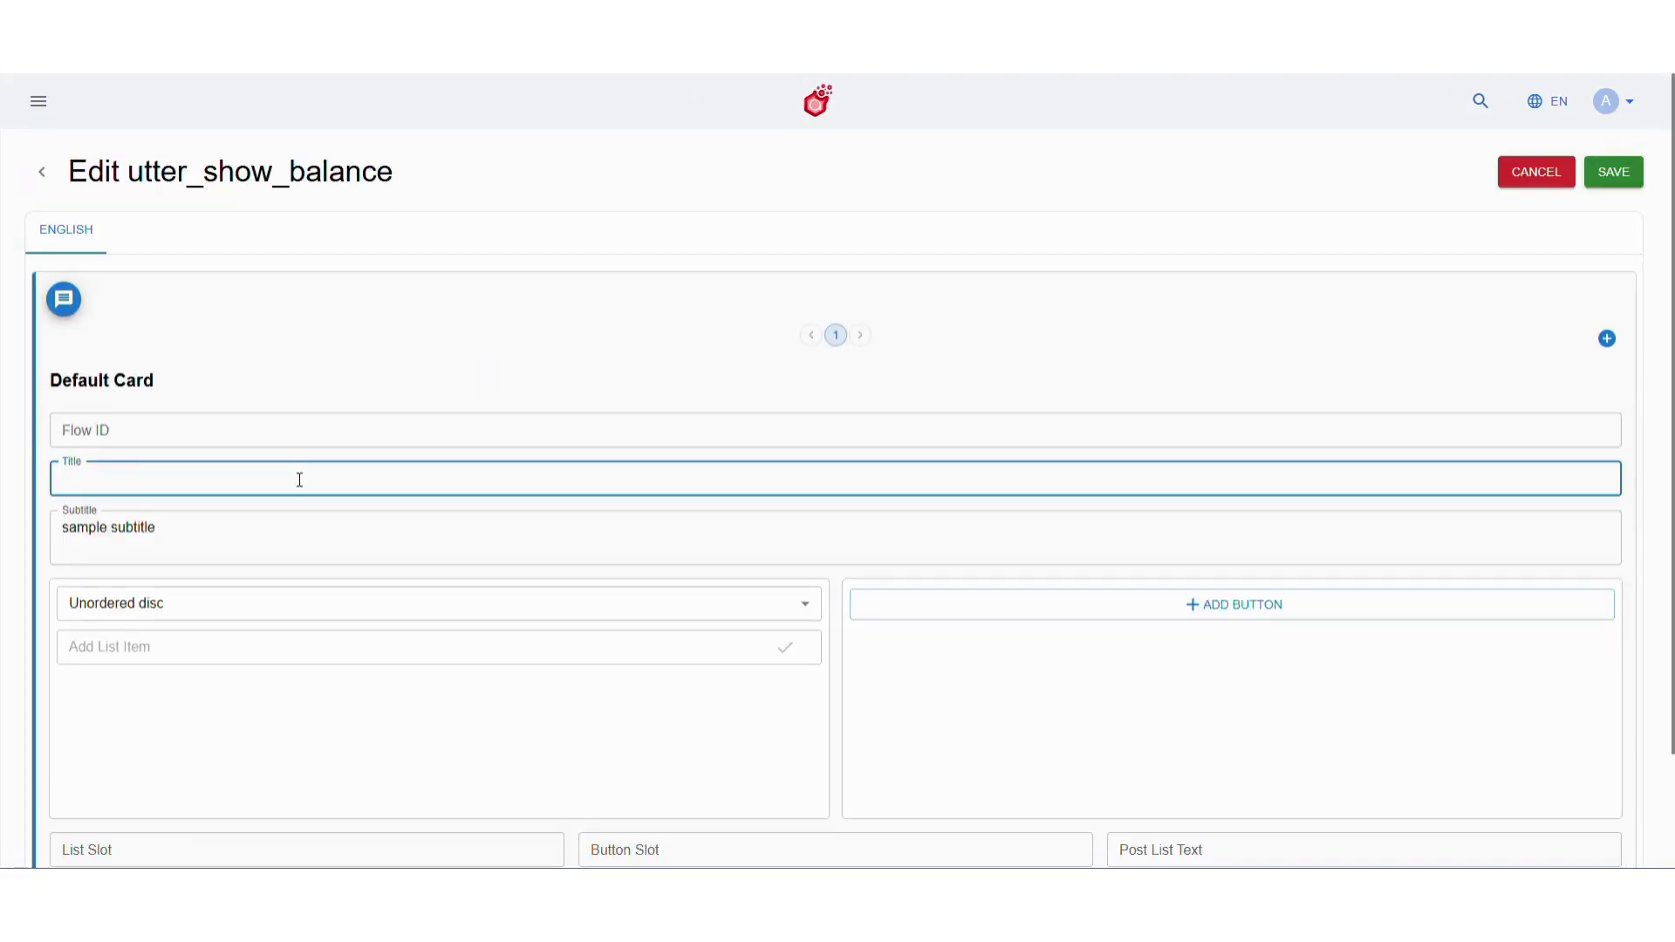
pyautogui.click(287, 532)
pyautogui.press('BackSpace')
pyautogui.press('BackSpace')
pyautogui.press('BackSpace')
pyautogui.press('BackSpace')
pyautogui.press('BackSpace')
pyautogui.press('BackSpace')
pyautogui.press('BackSpace')
pyautogui.press('BackSpace')
pyautogui.press('BackSpace')
pyautogui.press('BackSpace')
pyautogui.press('BackSpace')
pyautogui.press('BackSpace')
pyautogui.press('BackSpace')
pyautogui.press('BackSpace')
pyautogui.press('BackSpace')
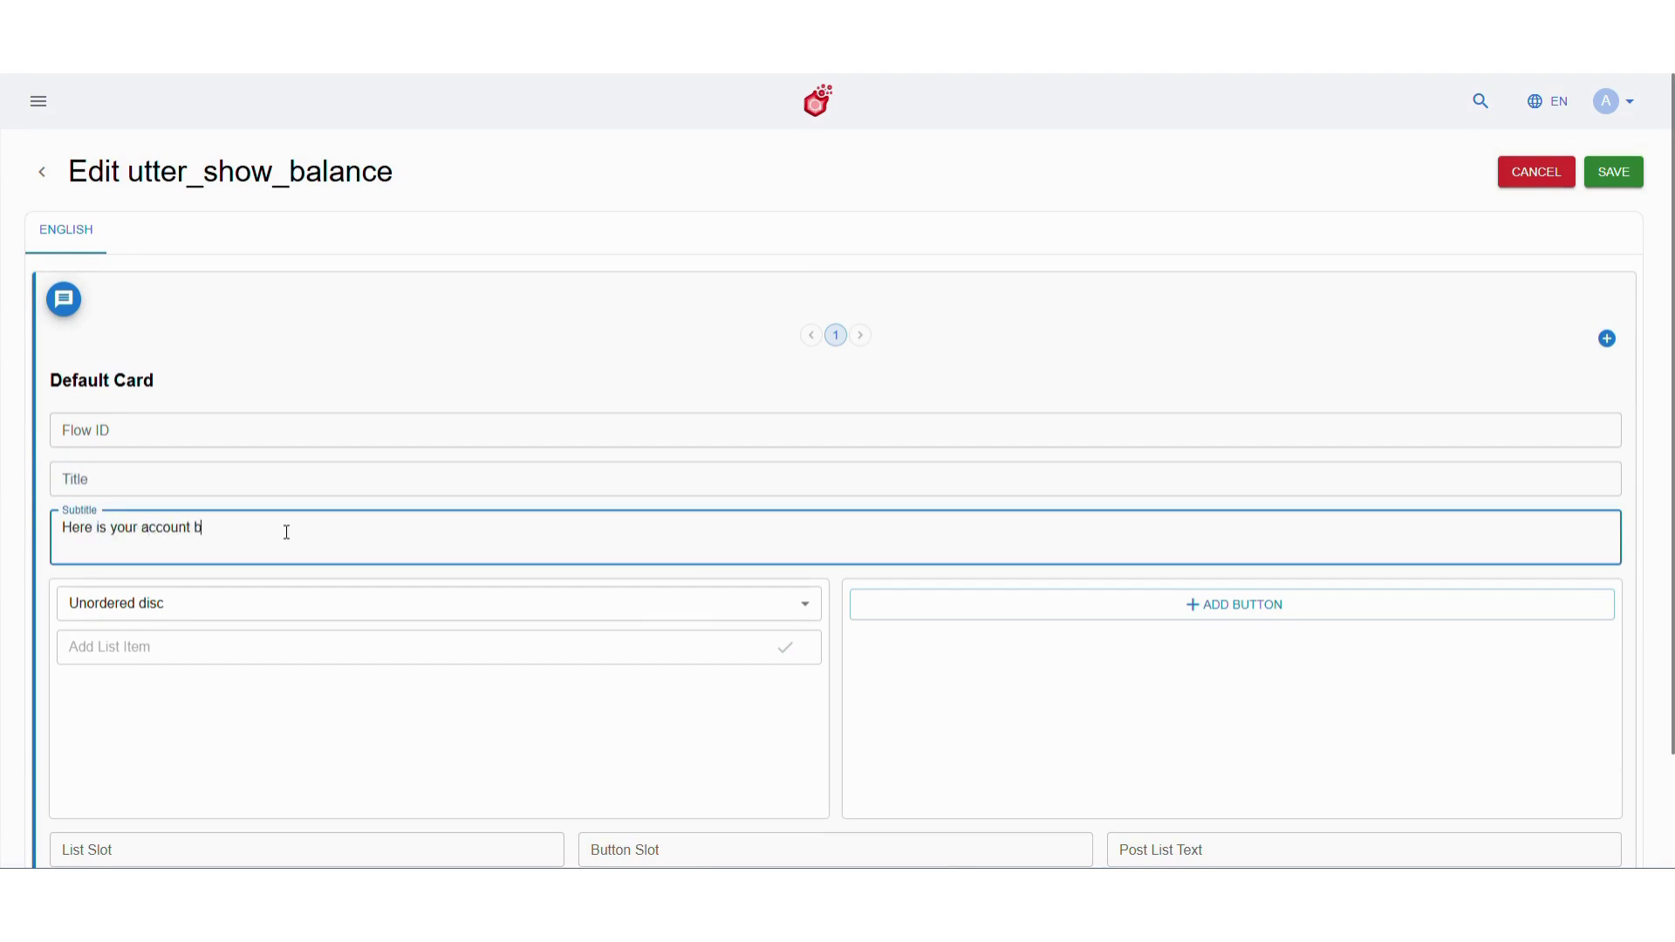
# Paste an image link into the Image URL field and save the utter
pyautogui.scroll(-2, 774, 767)
pyautogui.click(835, 747)
pyautogui.scroll(-2, 838, 751)
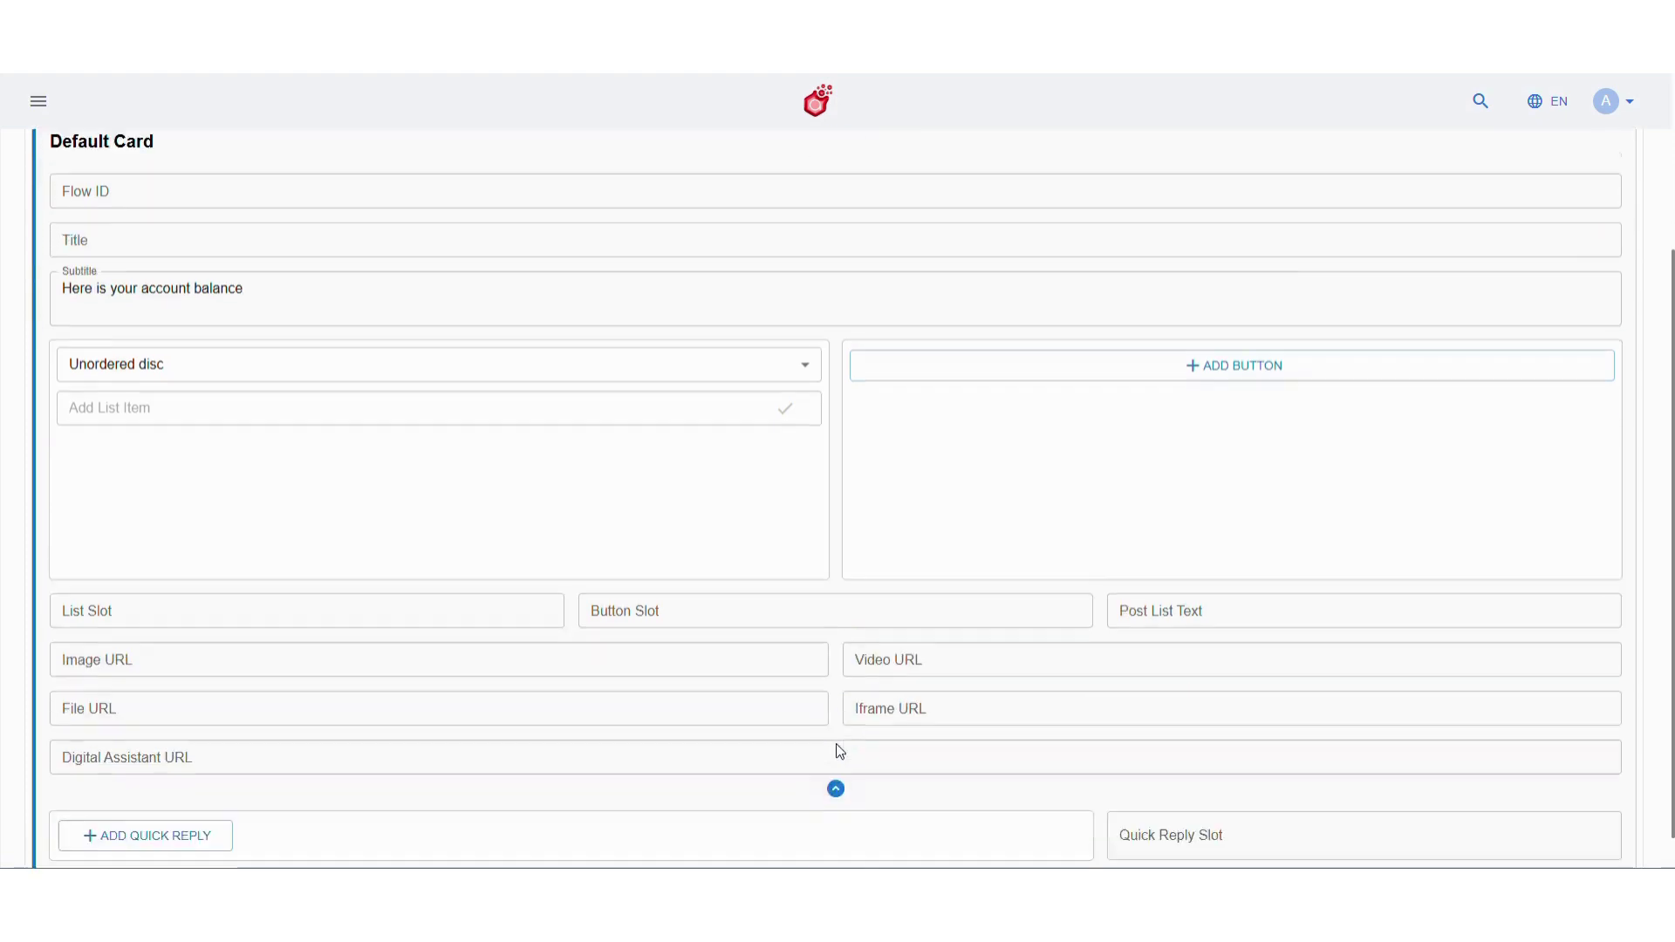
pyautogui.click(647, 617)
pyautogui.write('https://i.postimg.cc/W4PdbQhS/Media.jpg')
pyautogui.scroll(3, 522, 641)
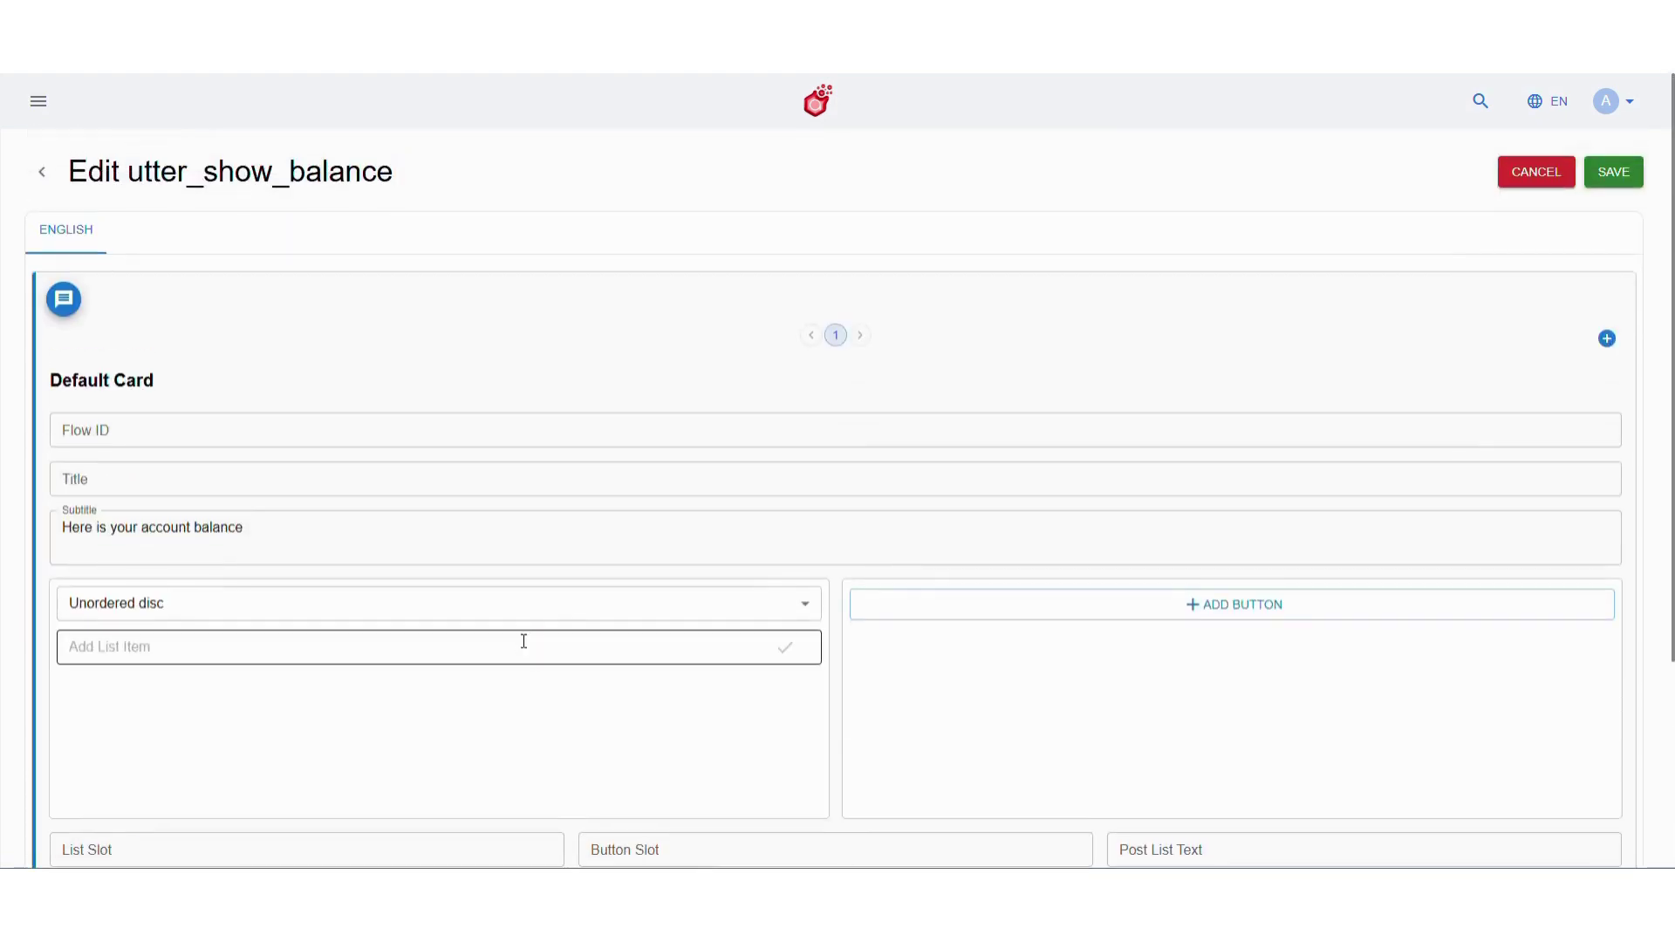
pyautogui.click(1613, 173)
pyautogui.click(989, 506)
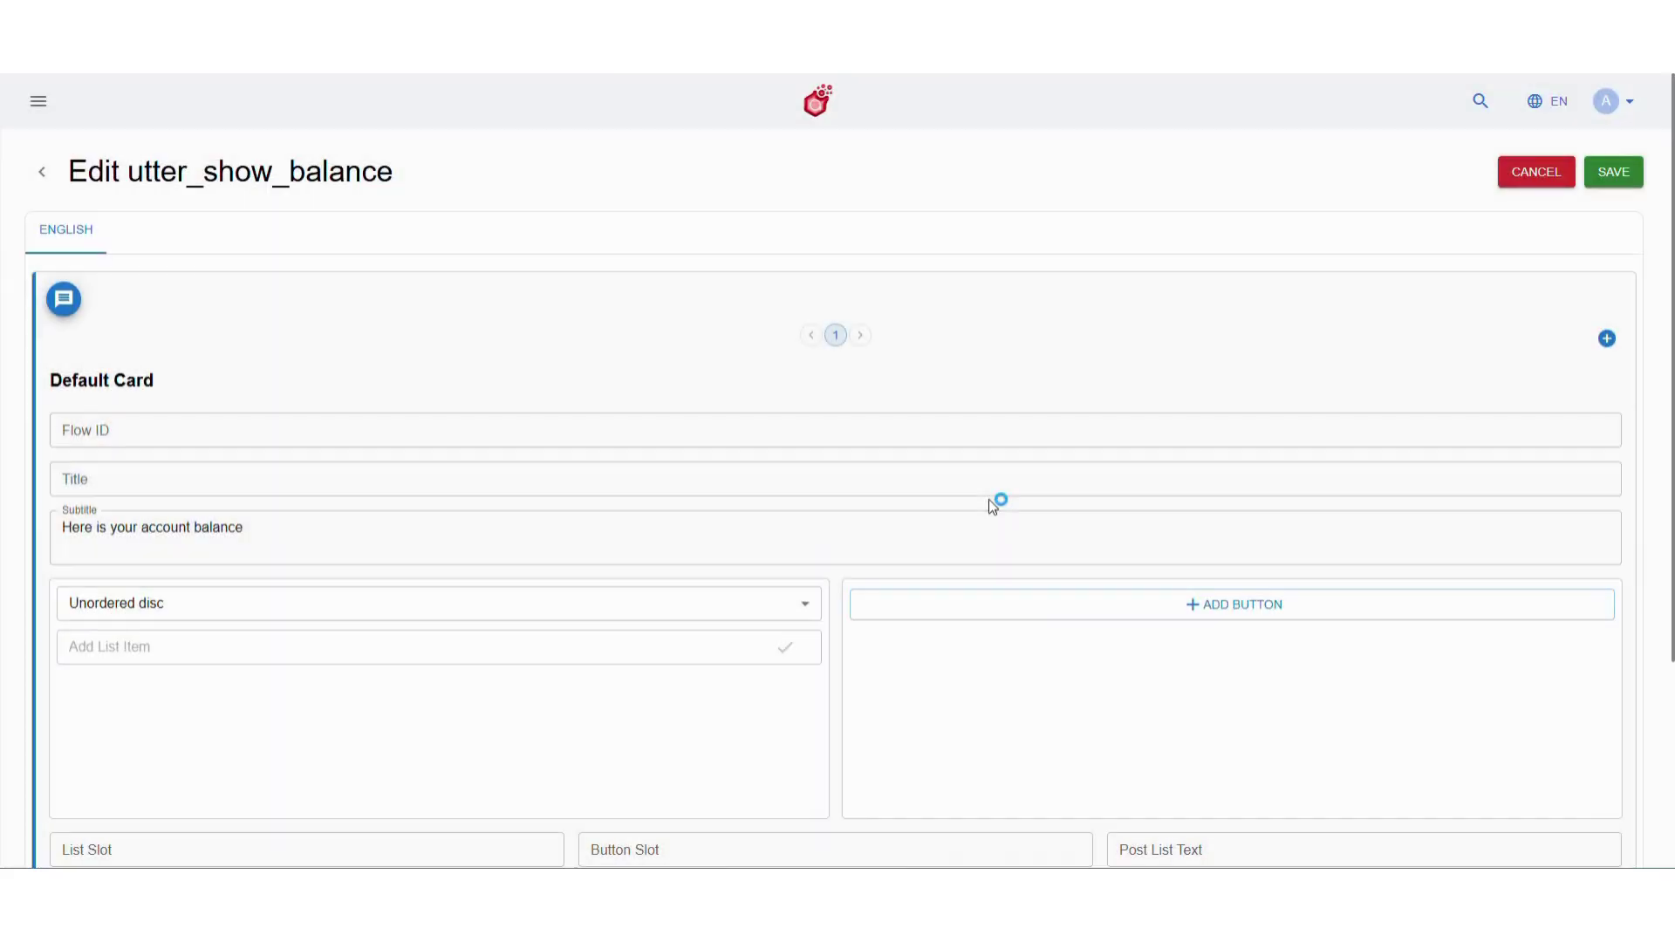
pyautogui.click(912, 545)
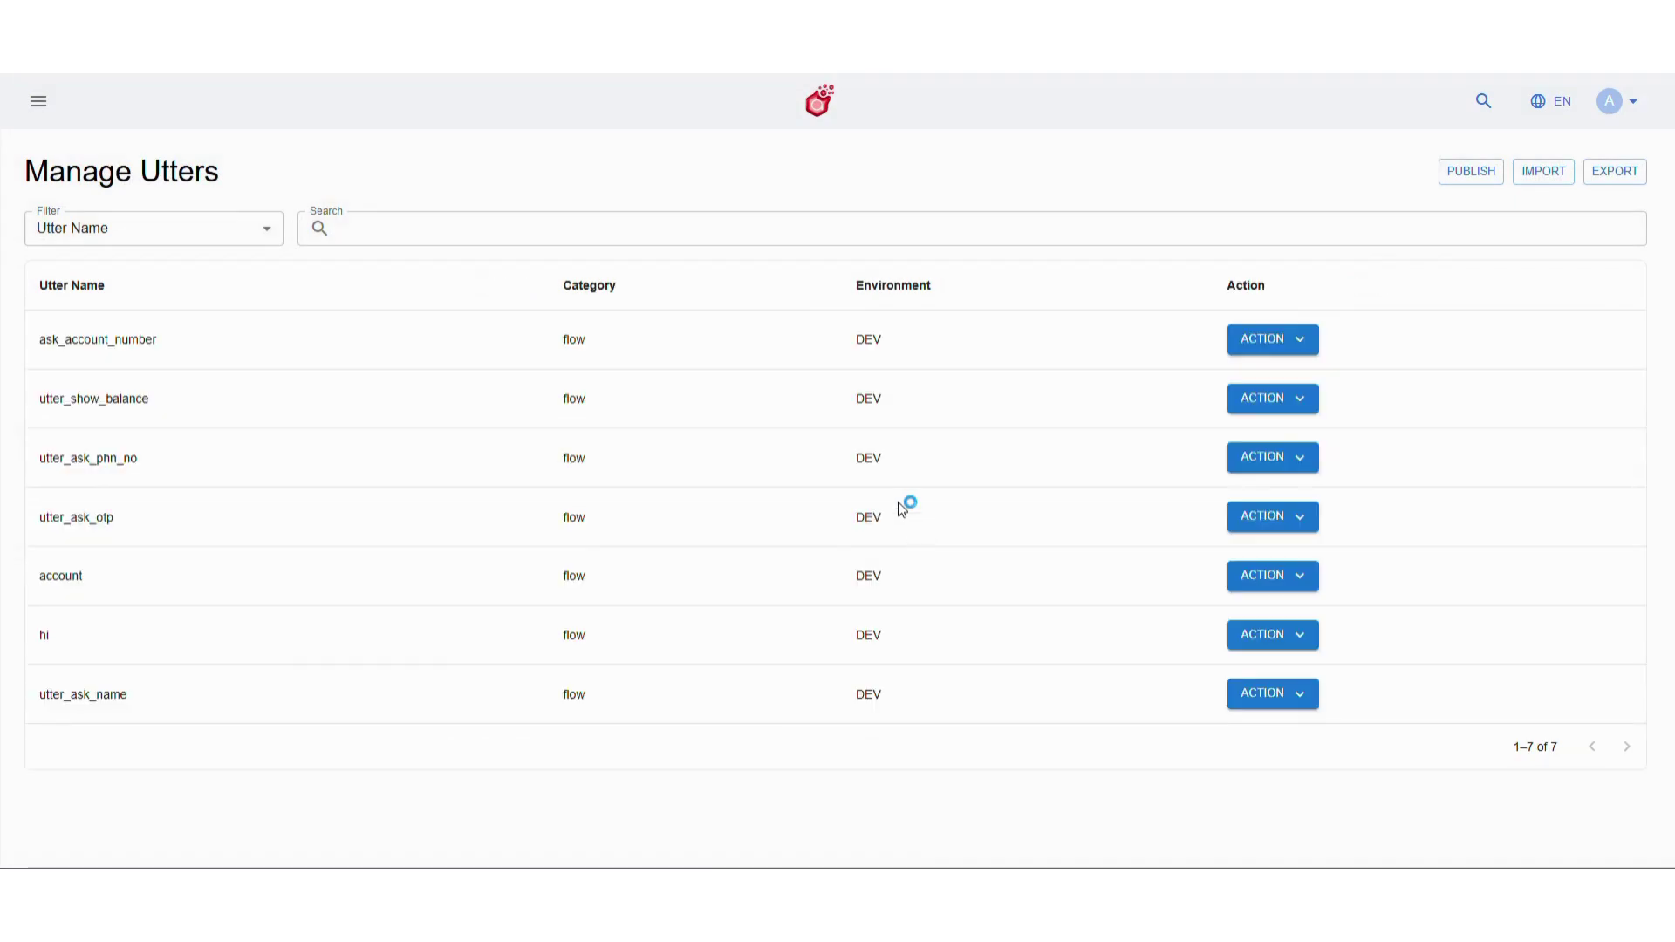
pyautogui.click(39, 101)
# Open the Webchat channel settings from Configuration
pyautogui.click(81, 623)
pyautogui.scroll(-2, 116, 643)
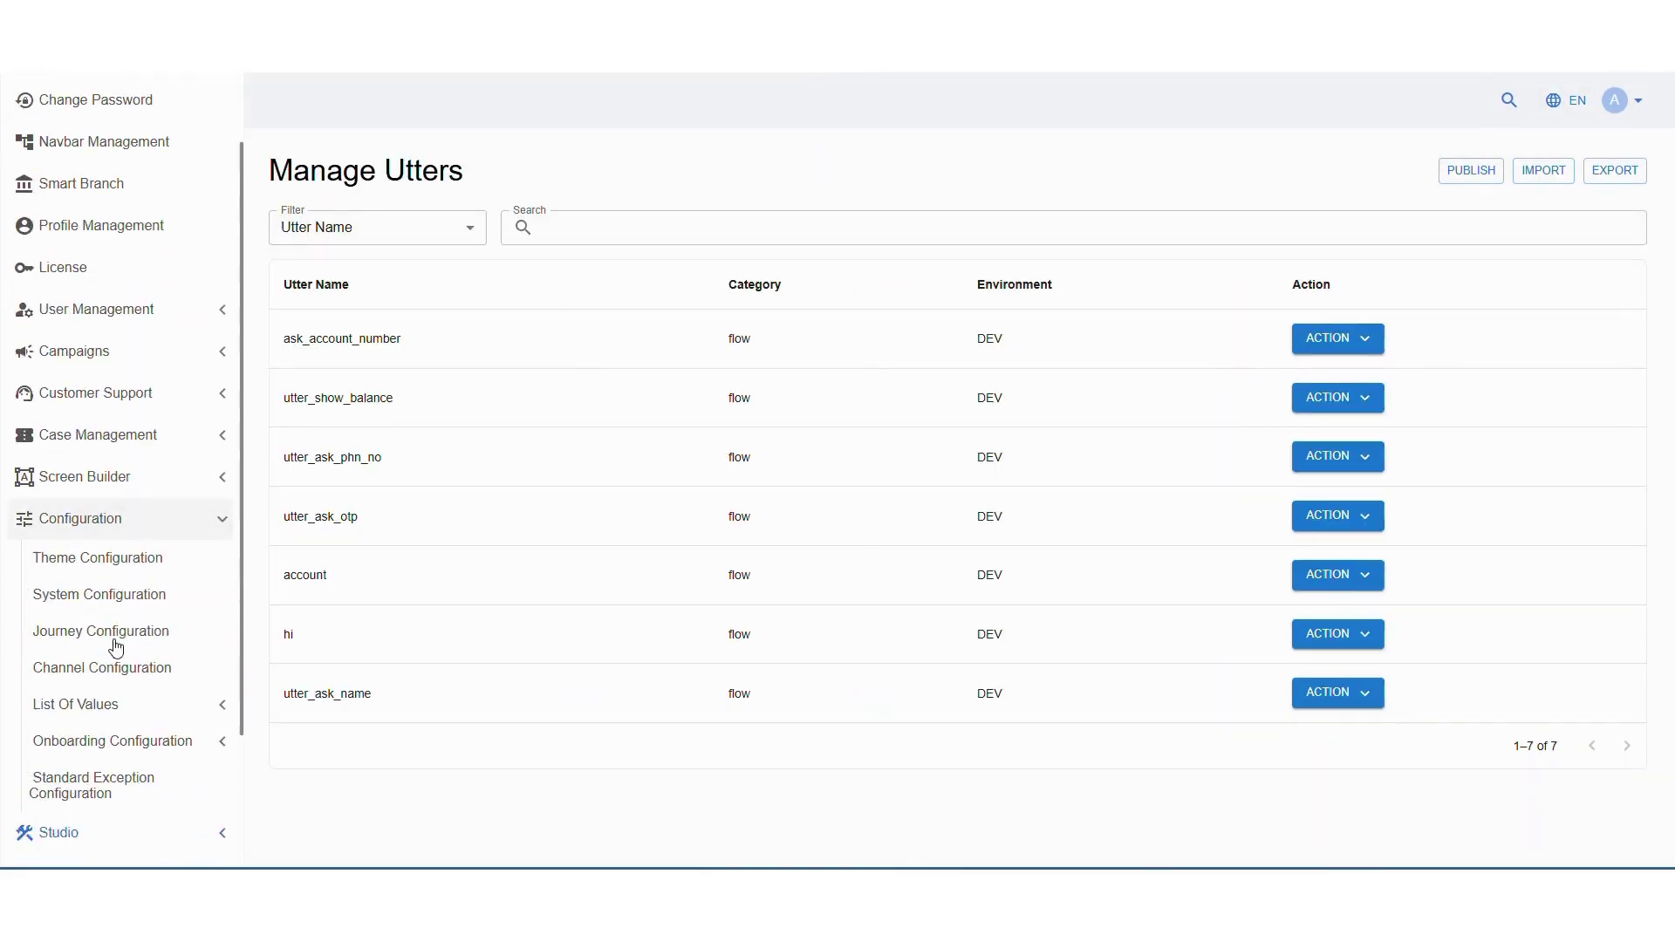
pyautogui.click(118, 611)
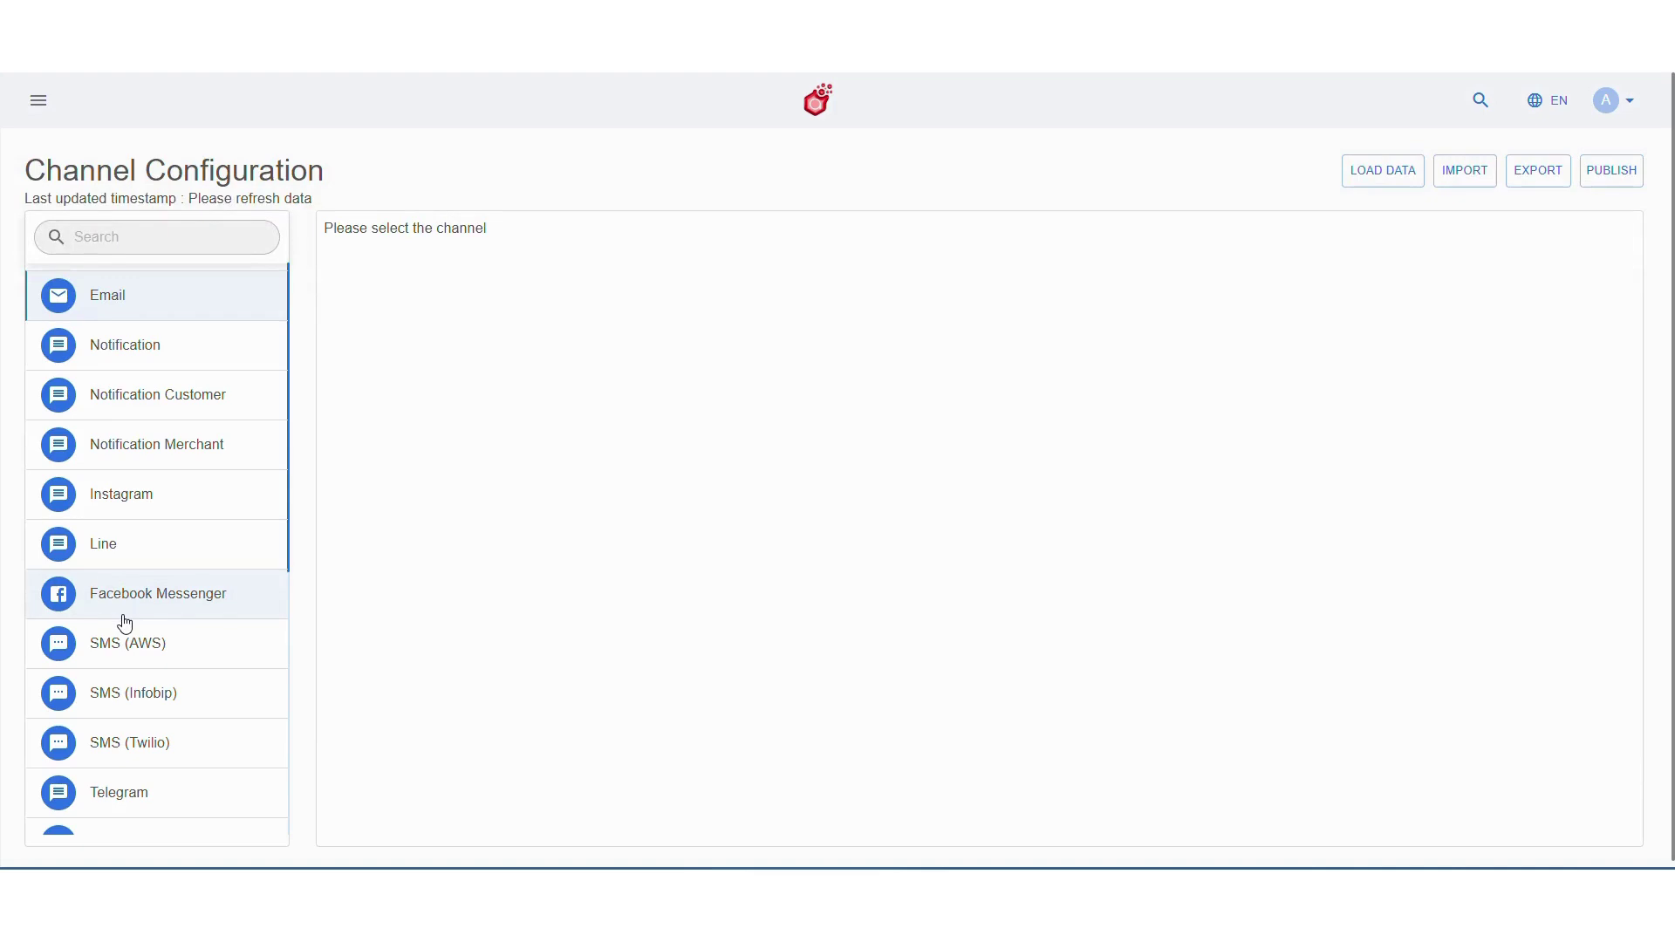
pyautogui.scroll(-2, 140, 680)
pyautogui.click(156, 782)
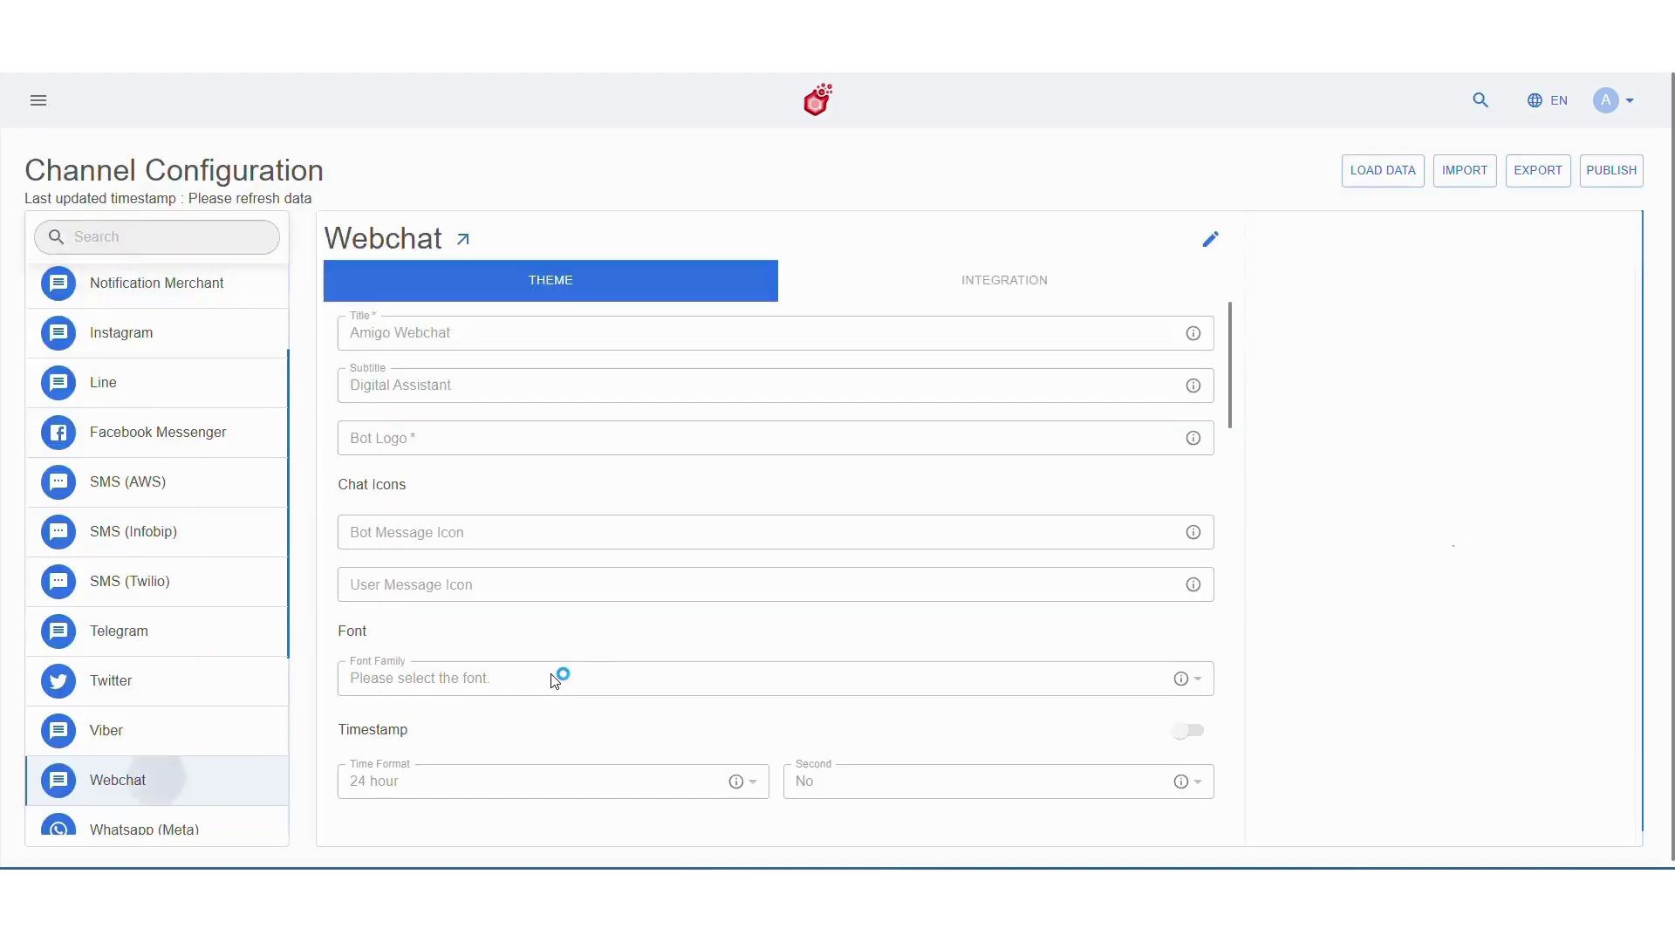
# Retitle the webchat 'BankBuddy', paste the BankBuddy logo link, and choose Arial font
pyautogui.click(896, 335)
pyautogui.hotkey('ctrl', 'a')
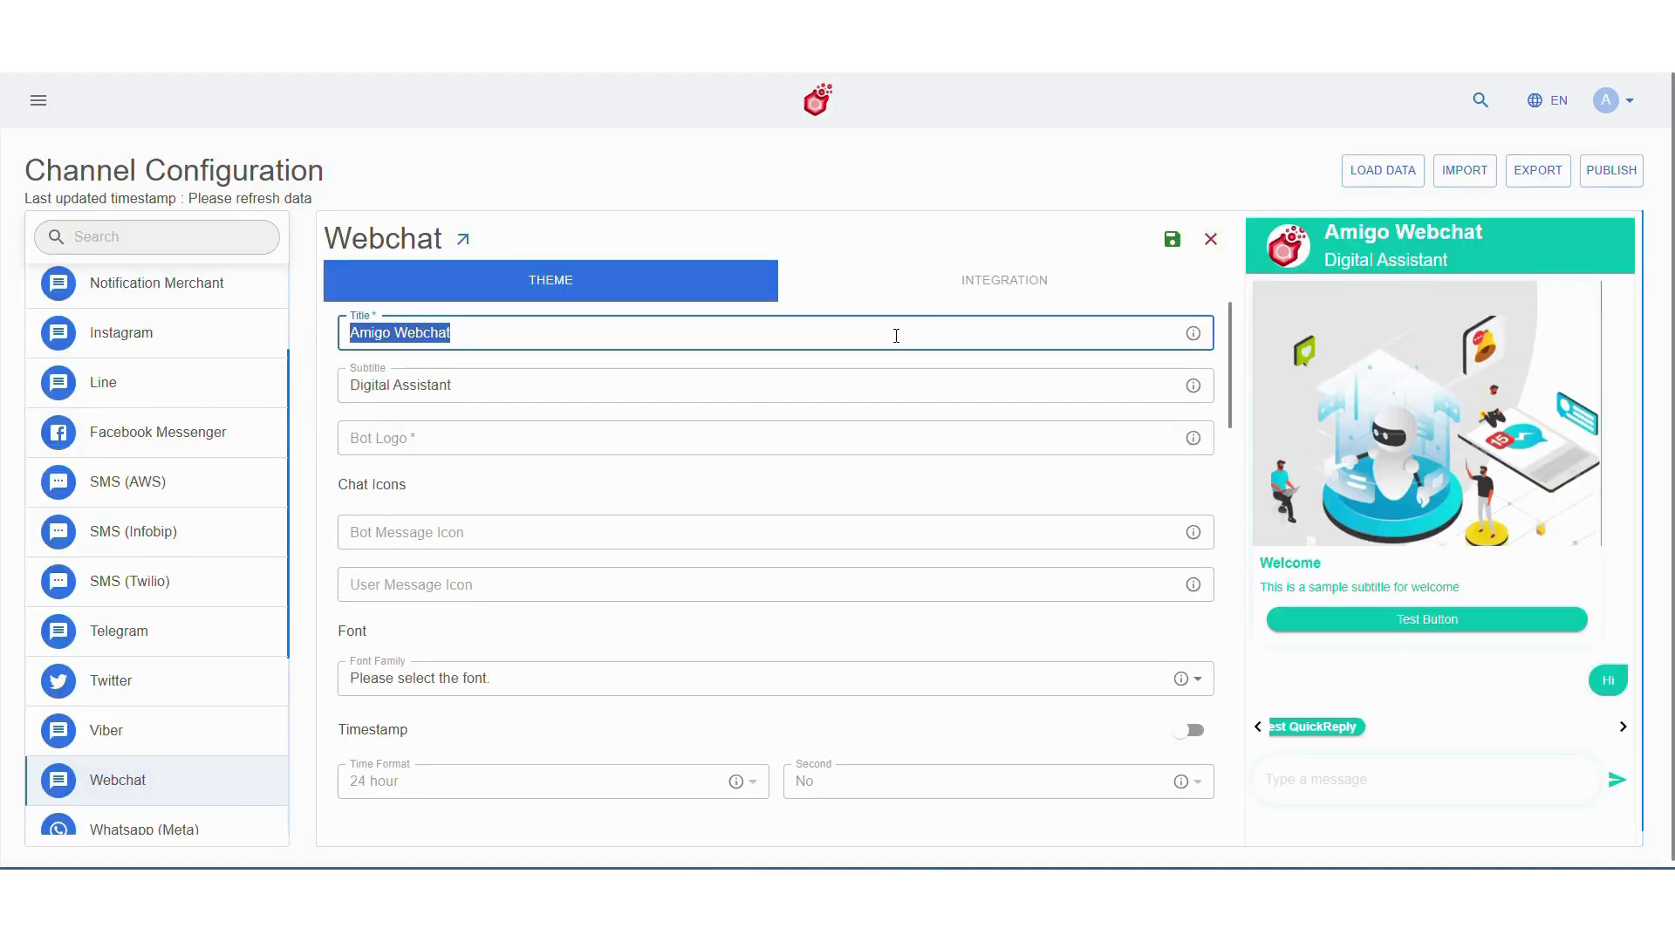
pyautogui.write('BankBuddy')
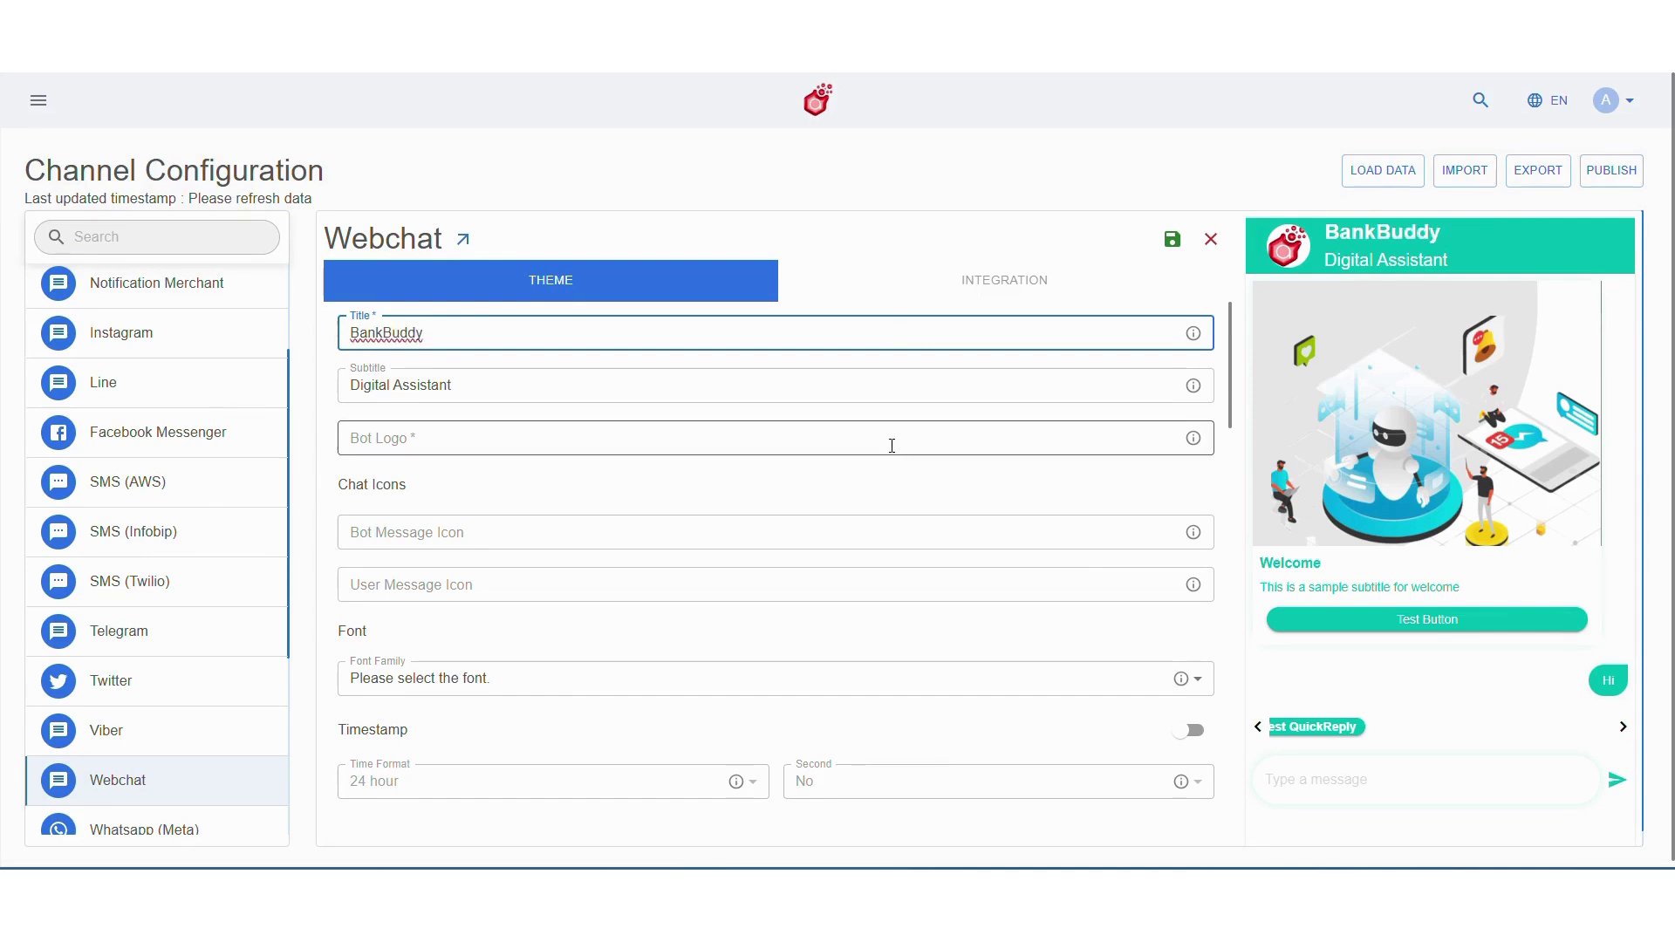
pyautogui.click(722, 433)
pyautogui.write('https://affinsys.com/img/brands_img/bankbuddy.png')
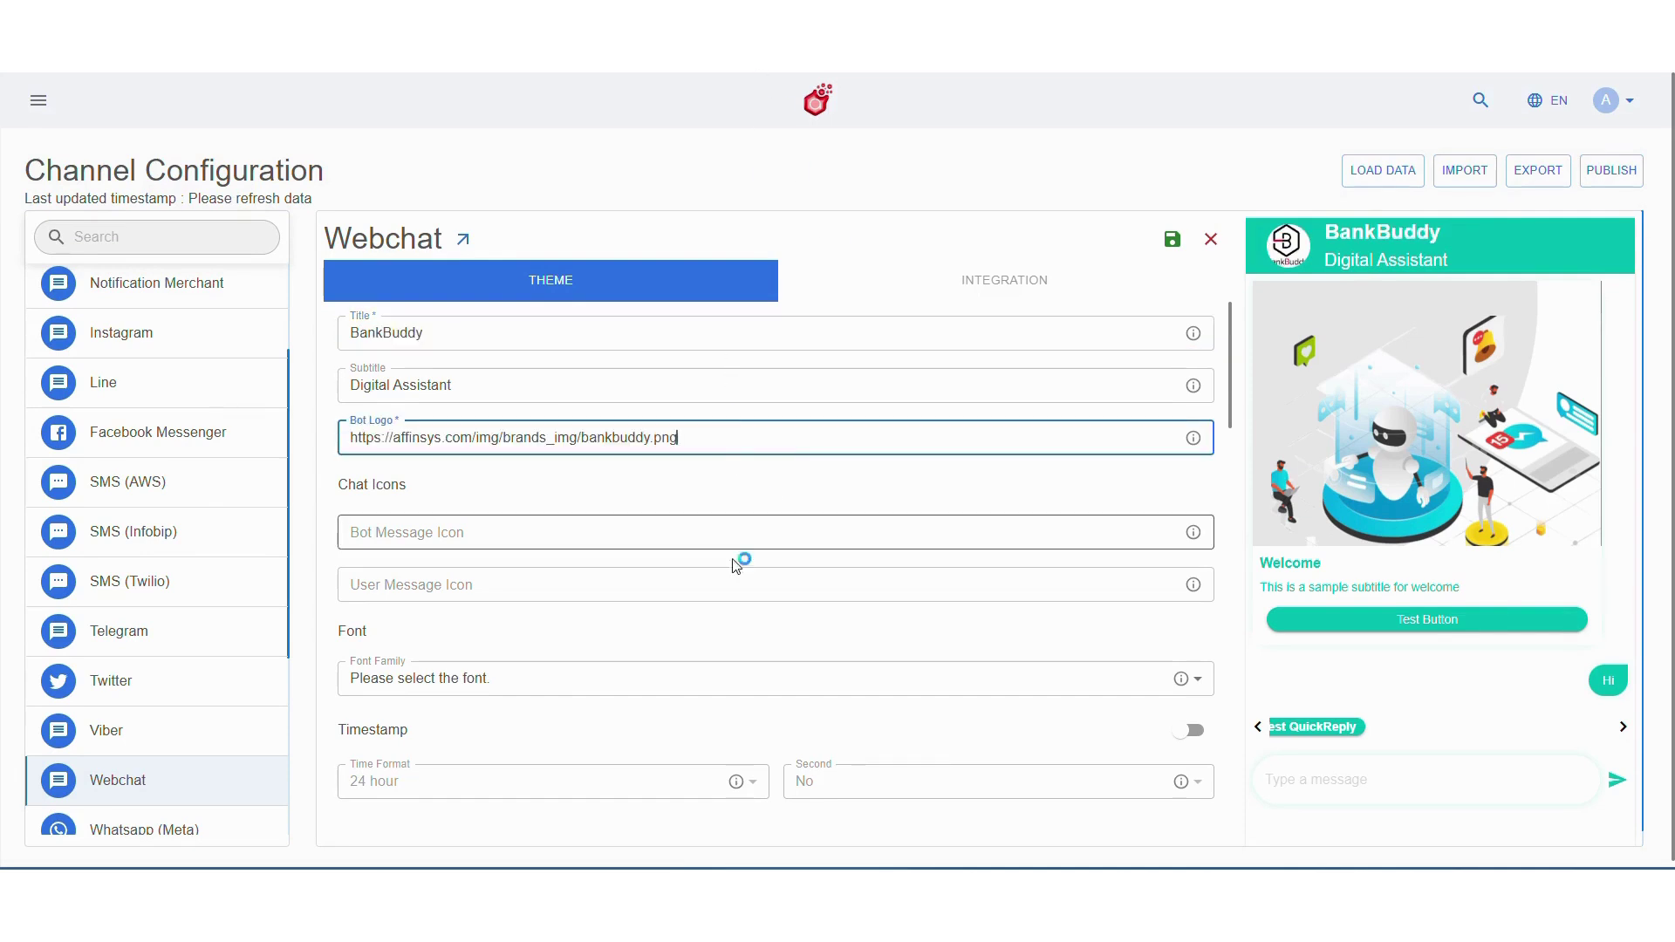
pyautogui.click(699, 680)
pyautogui.click(699, 735)
# Set the background effect colour to the logo pink #ff8c8c and enable Markdown
pyautogui.scroll(-4, 750, 702)
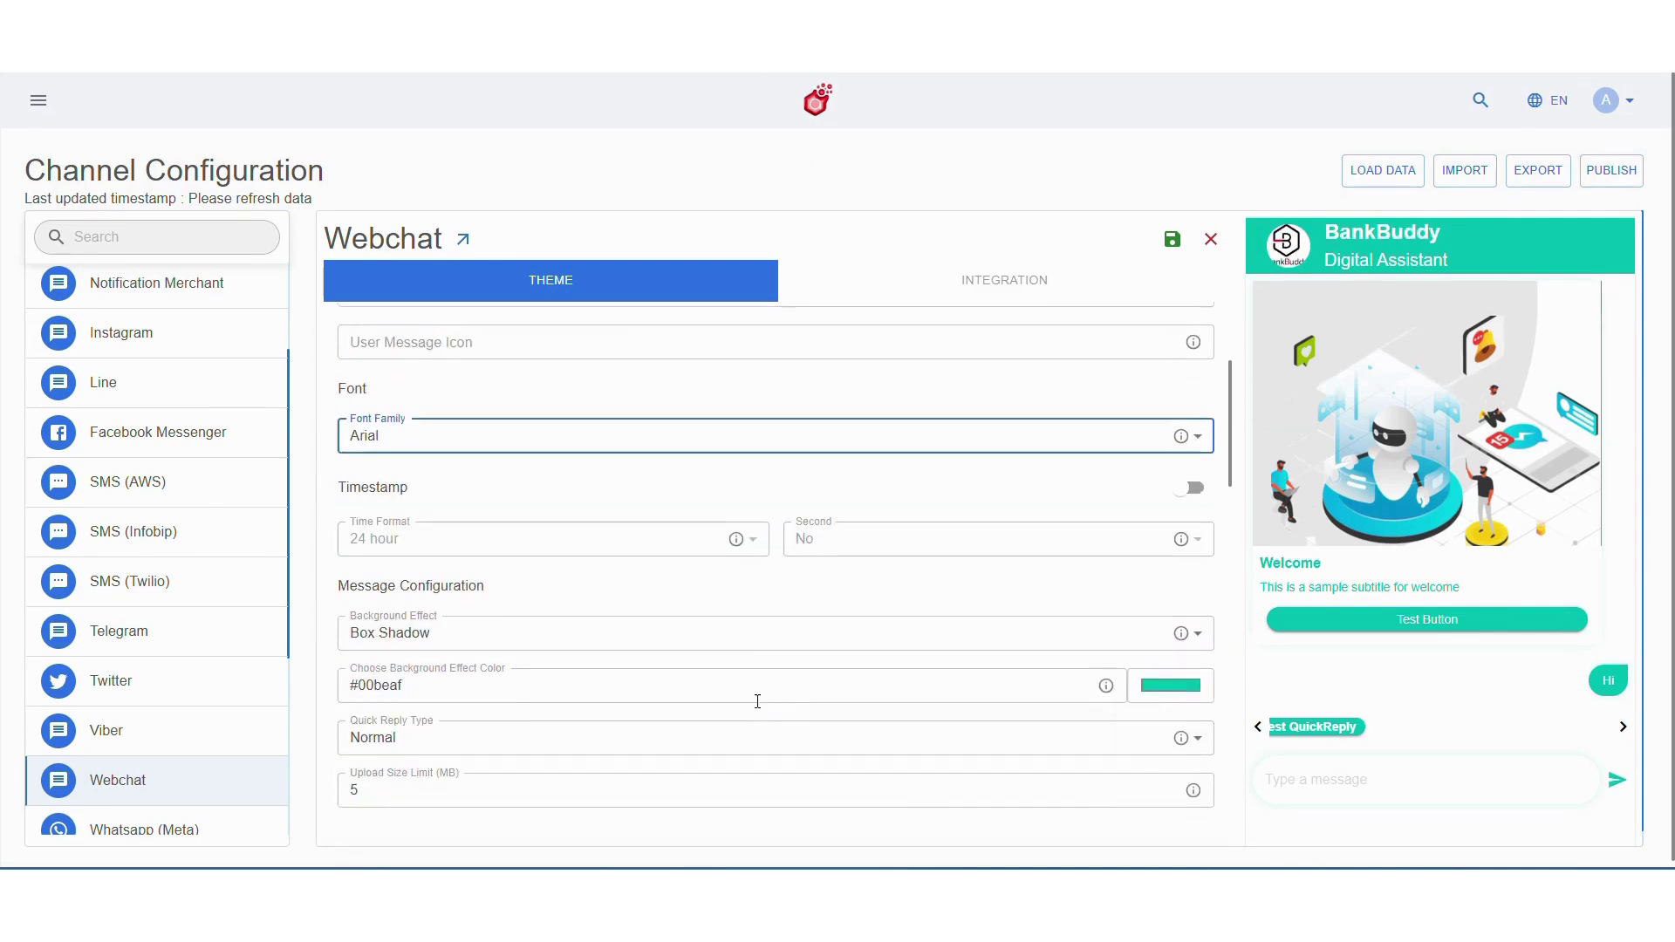
pyautogui.click(1167, 626)
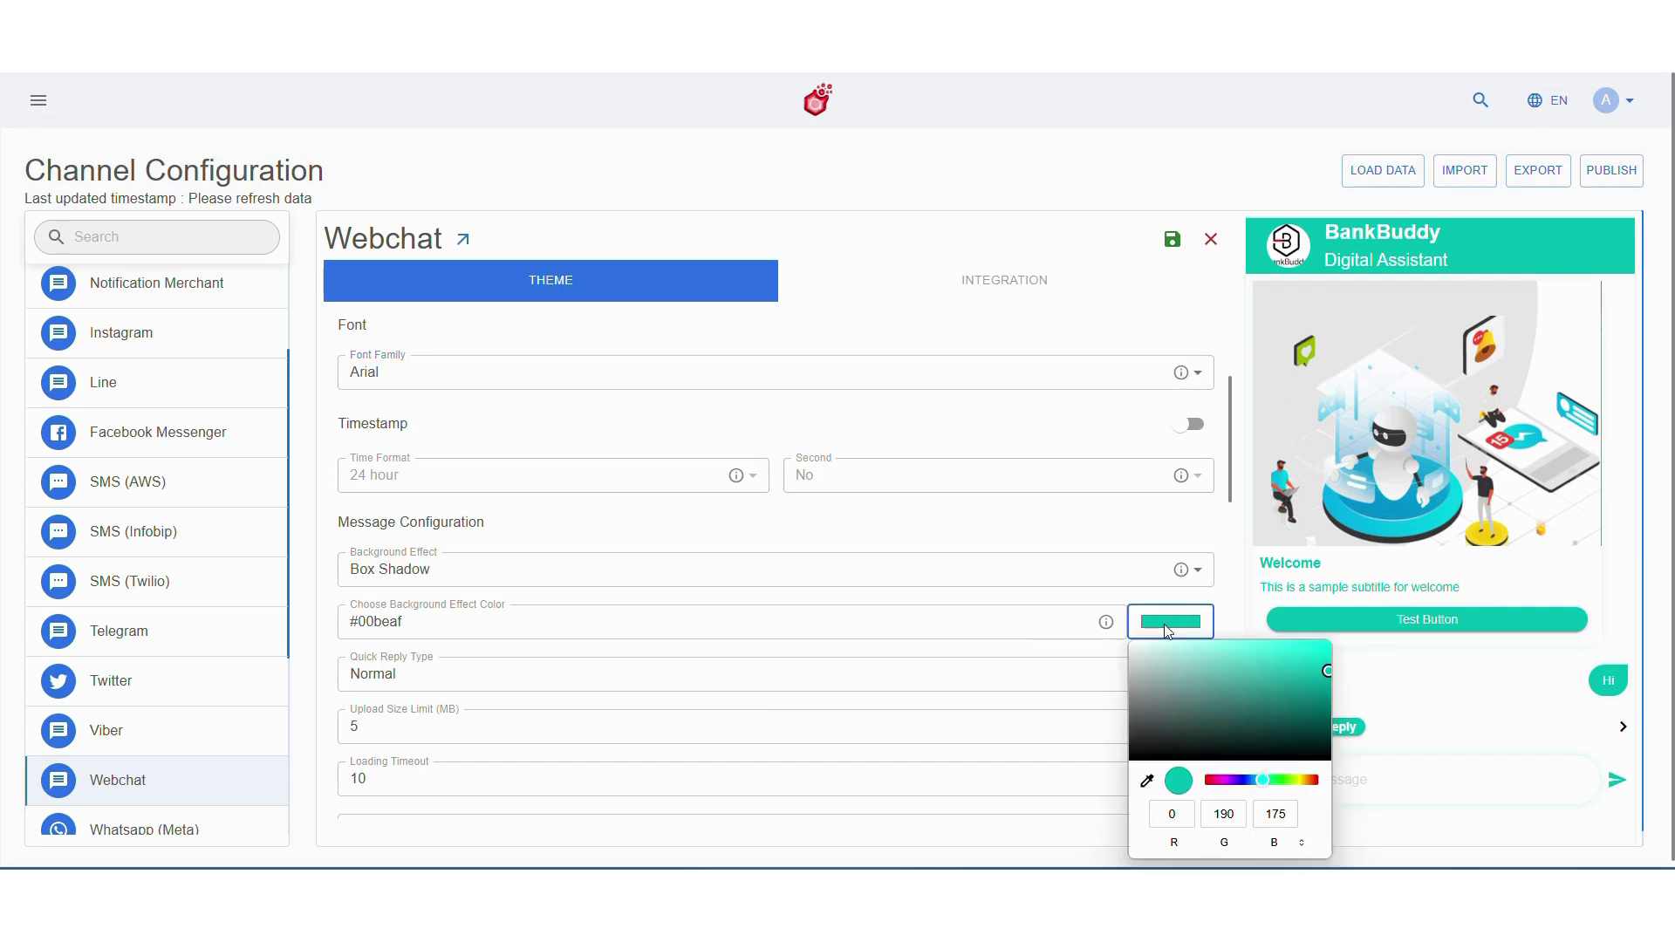
pyautogui.click(1286, 261)
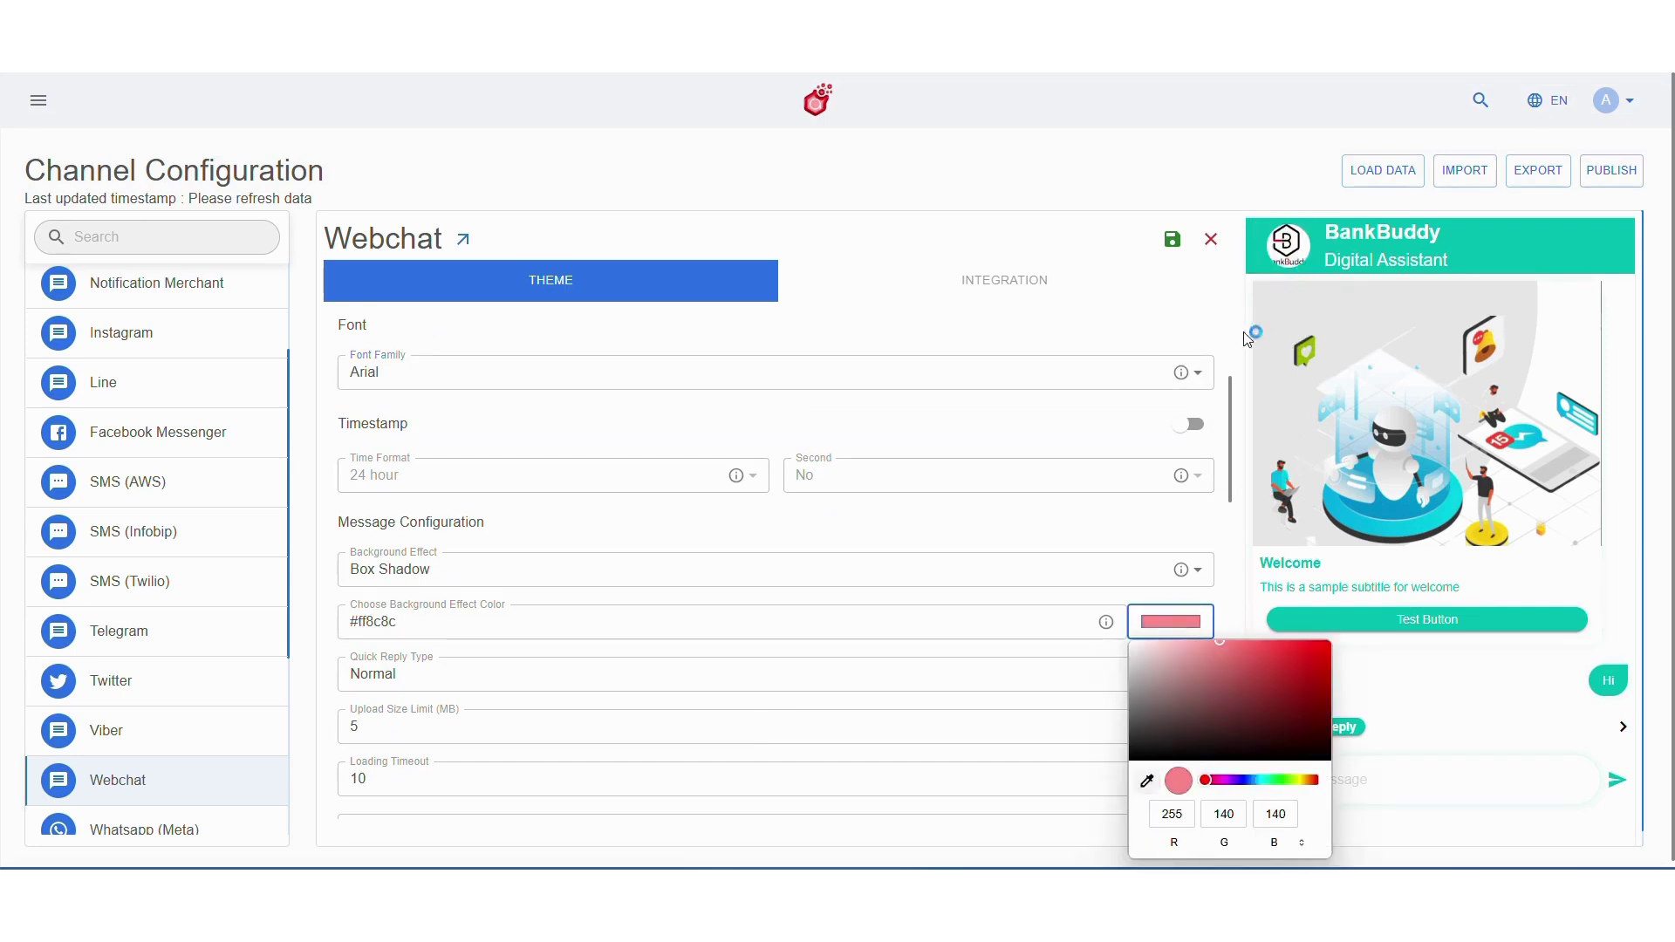
pyautogui.click(1000, 614)
pyautogui.hotkey('ctrl', 'a')
pyautogui.hotkey('ctrl', 'c')
pyautogui.scroll(-4, 980, 710)
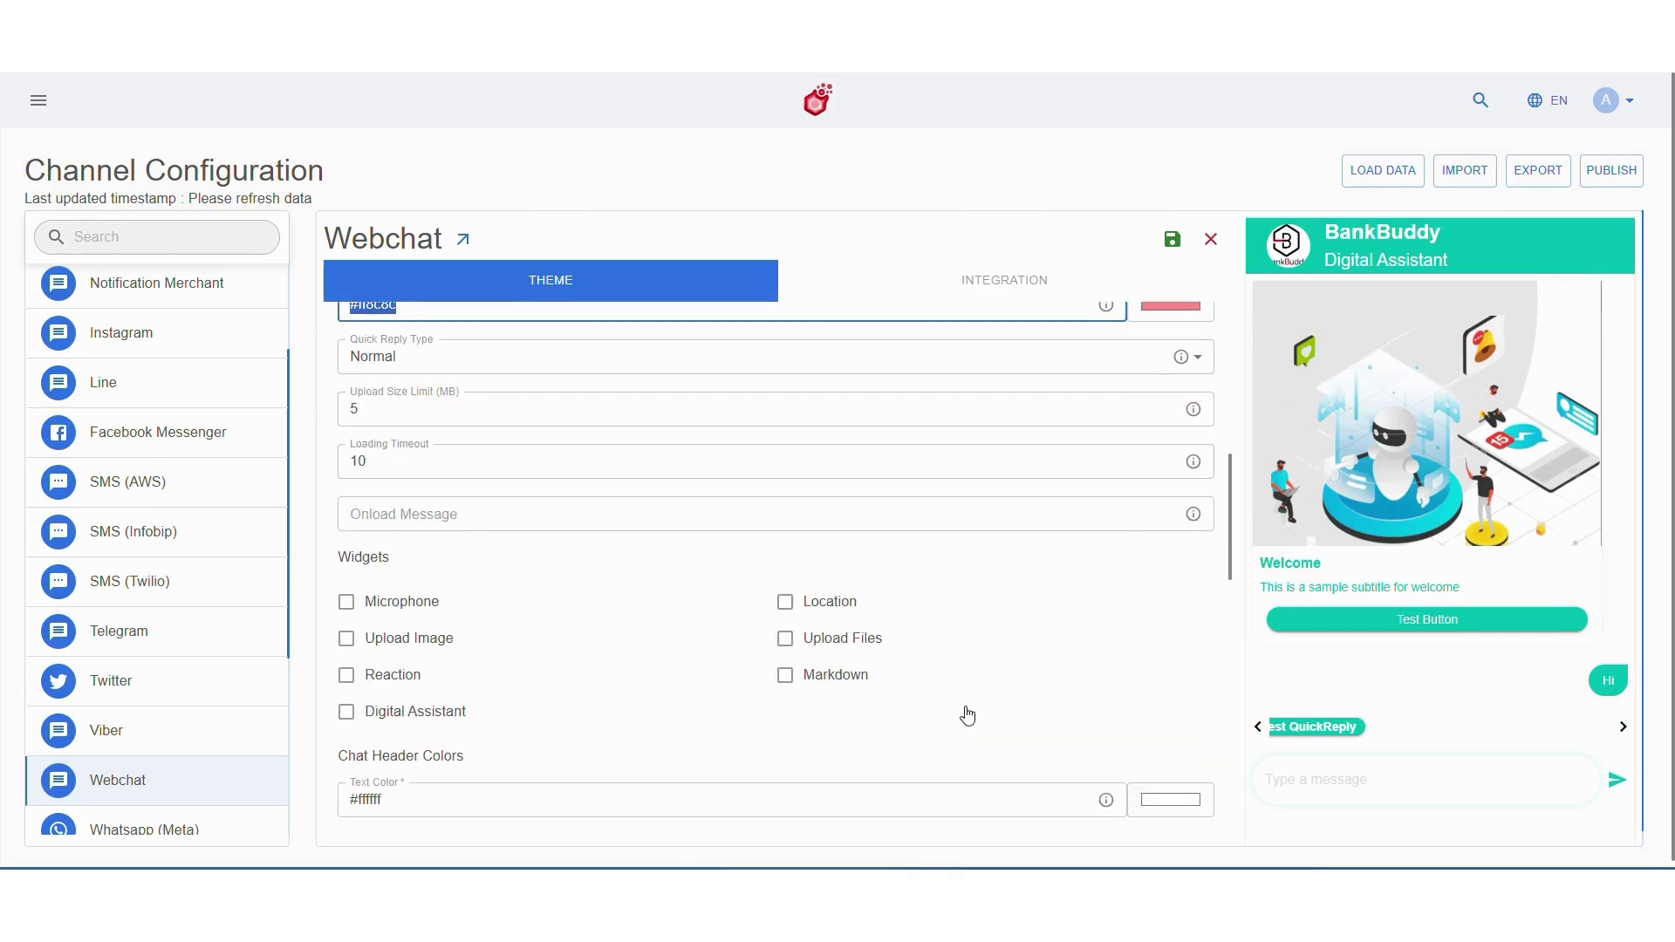
pyautogui.click(840, 674)
# Make the header background, chat text, bot message text and bot button background #ff8c8c
pyautogui.scroll(-4, 838, 663)
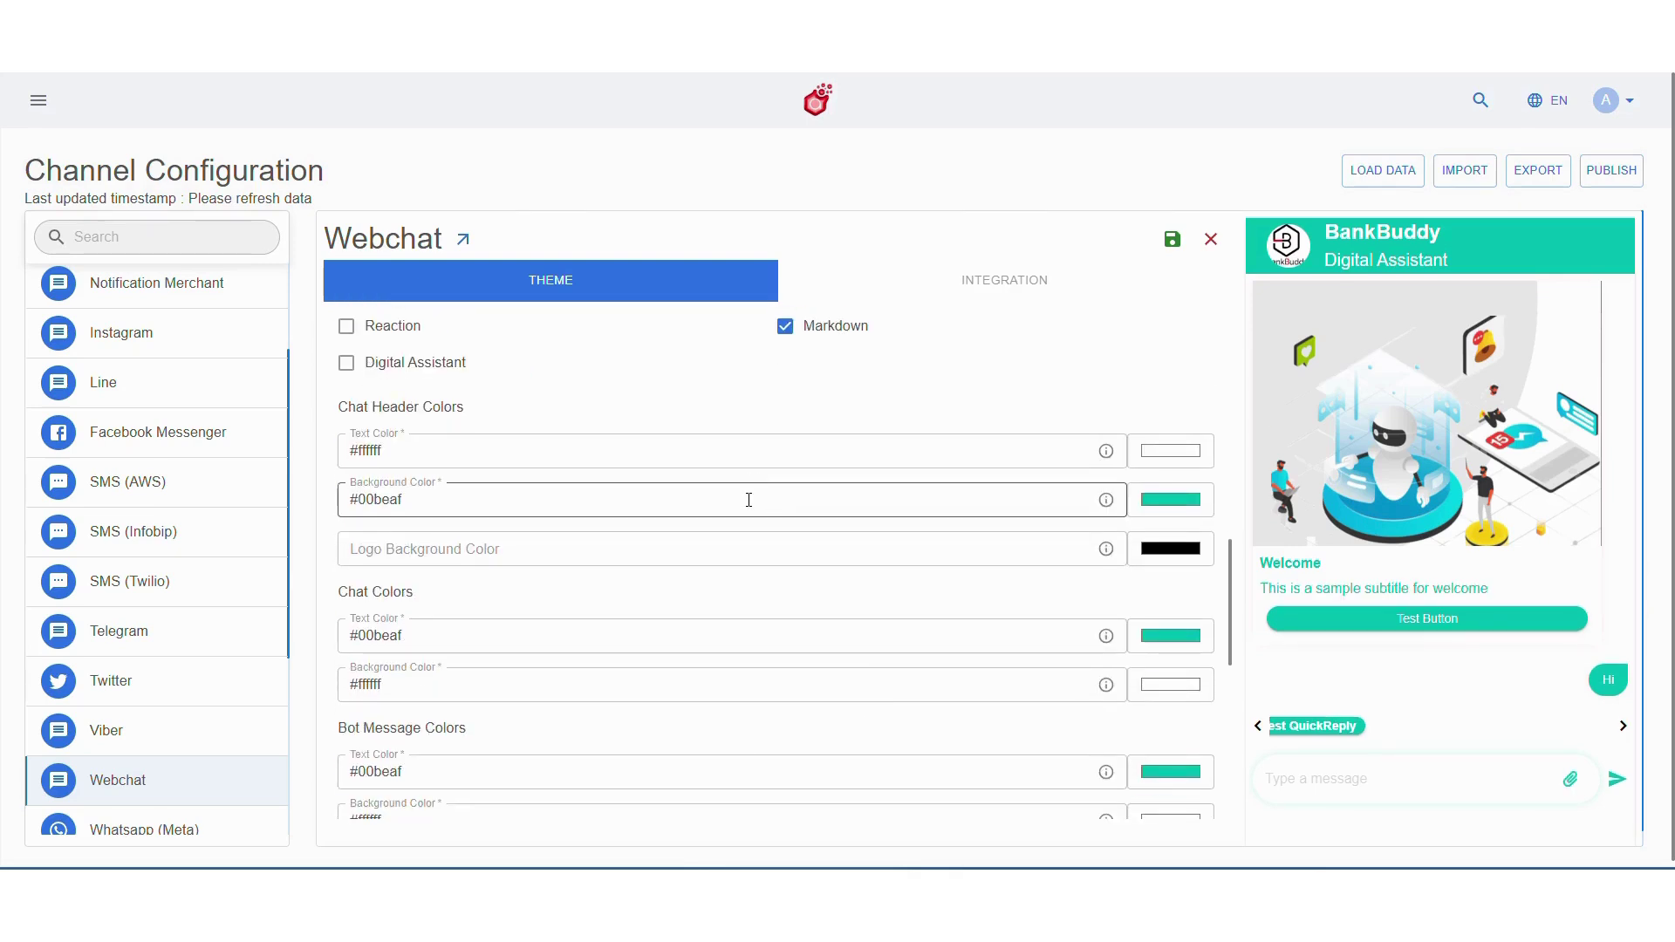
pyautogui.click(748, 494)
pyautogui.hotkey('ctrl', 'a')
pyautogui.hotkey('ctrl', 'v')
pyautogui.click(748, 641)
pyautogui.hotkey('ctrl', 'a')
pyautogui.hotkey('ctrl', 'v')
pyautogui.scroll(-2, 748, 641)
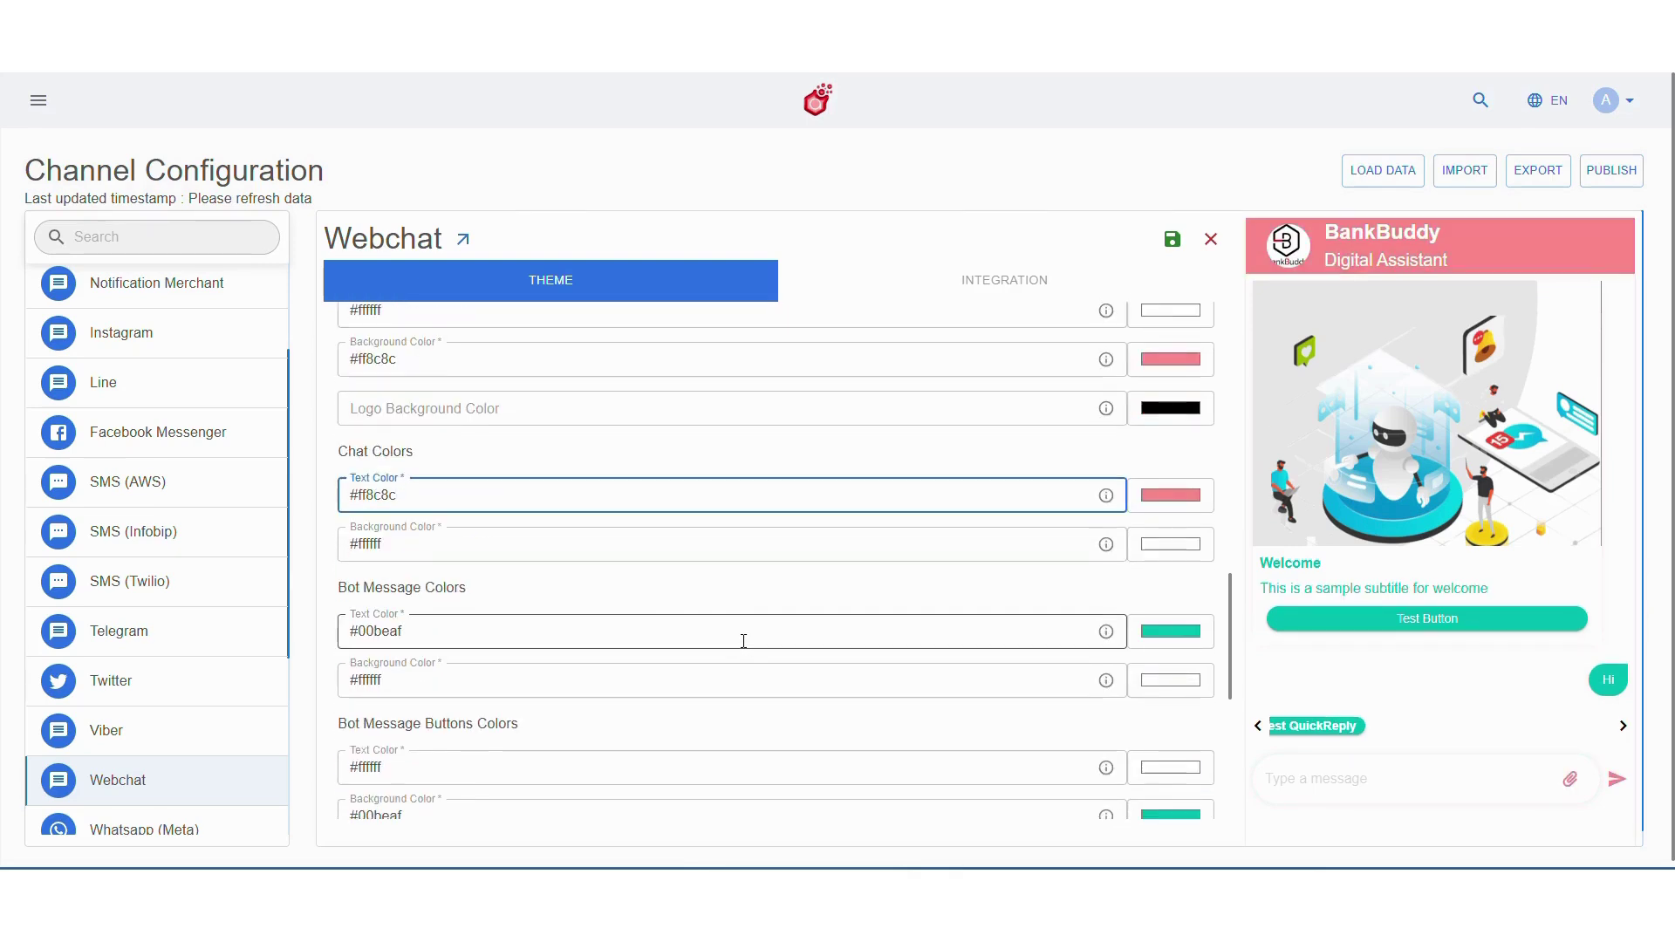
pyautogui.click(746, 637)
pyautogui.hotkey('ctrl', 'a')
pyautogui.hotkey('ctrl', 'v')
pyautogui.scroll(-3, 720, 641)
pyautogui.click(720, 641)
pyautogui.hotkey('ctrl', 'a')
pyautogui.hotkey('ctrl', 'v')
# Make button text hover, user message, quick reply background and quick reply hover colours #ff8c8c
pyautogui.scroll(-2, 718, 628)
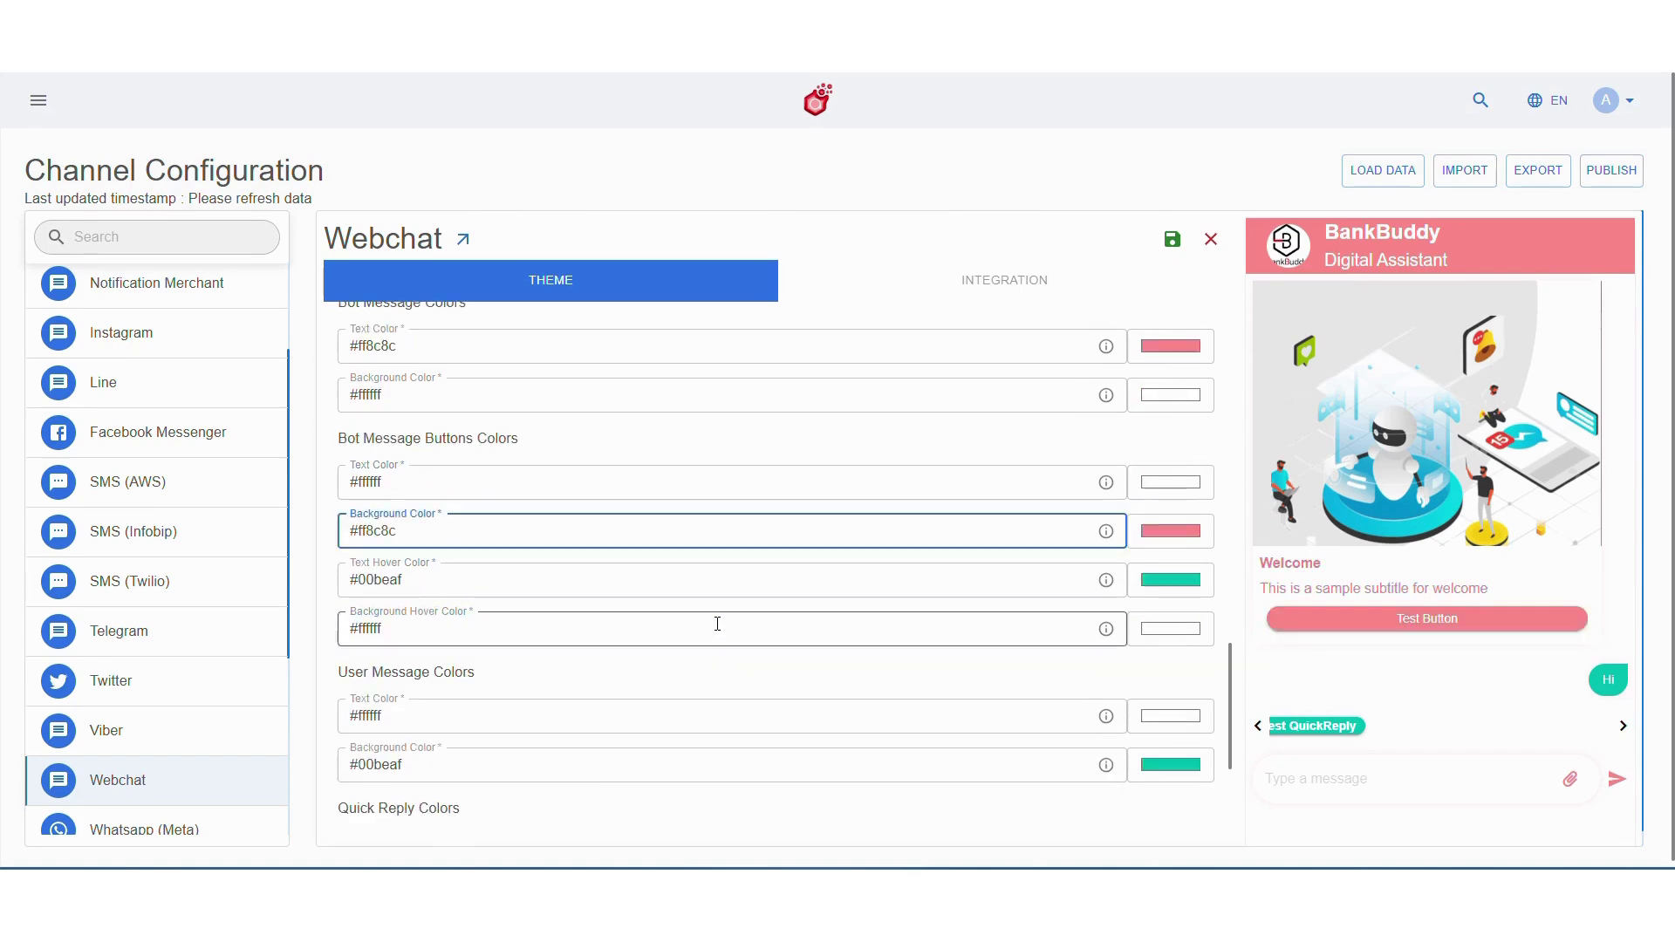
pyautogui.click(709, 591)
pyautogui.hotkey('ctrl', 'a')
pyautogui.hotkey('ctrl', 'v')
pyautogui.scroll(-2, 709, 590)
pyautogui.click(699, 587)
pyautogui.hotkey('ctrl', 'a')
pyautogui.hotkey('ctrl', 'v')
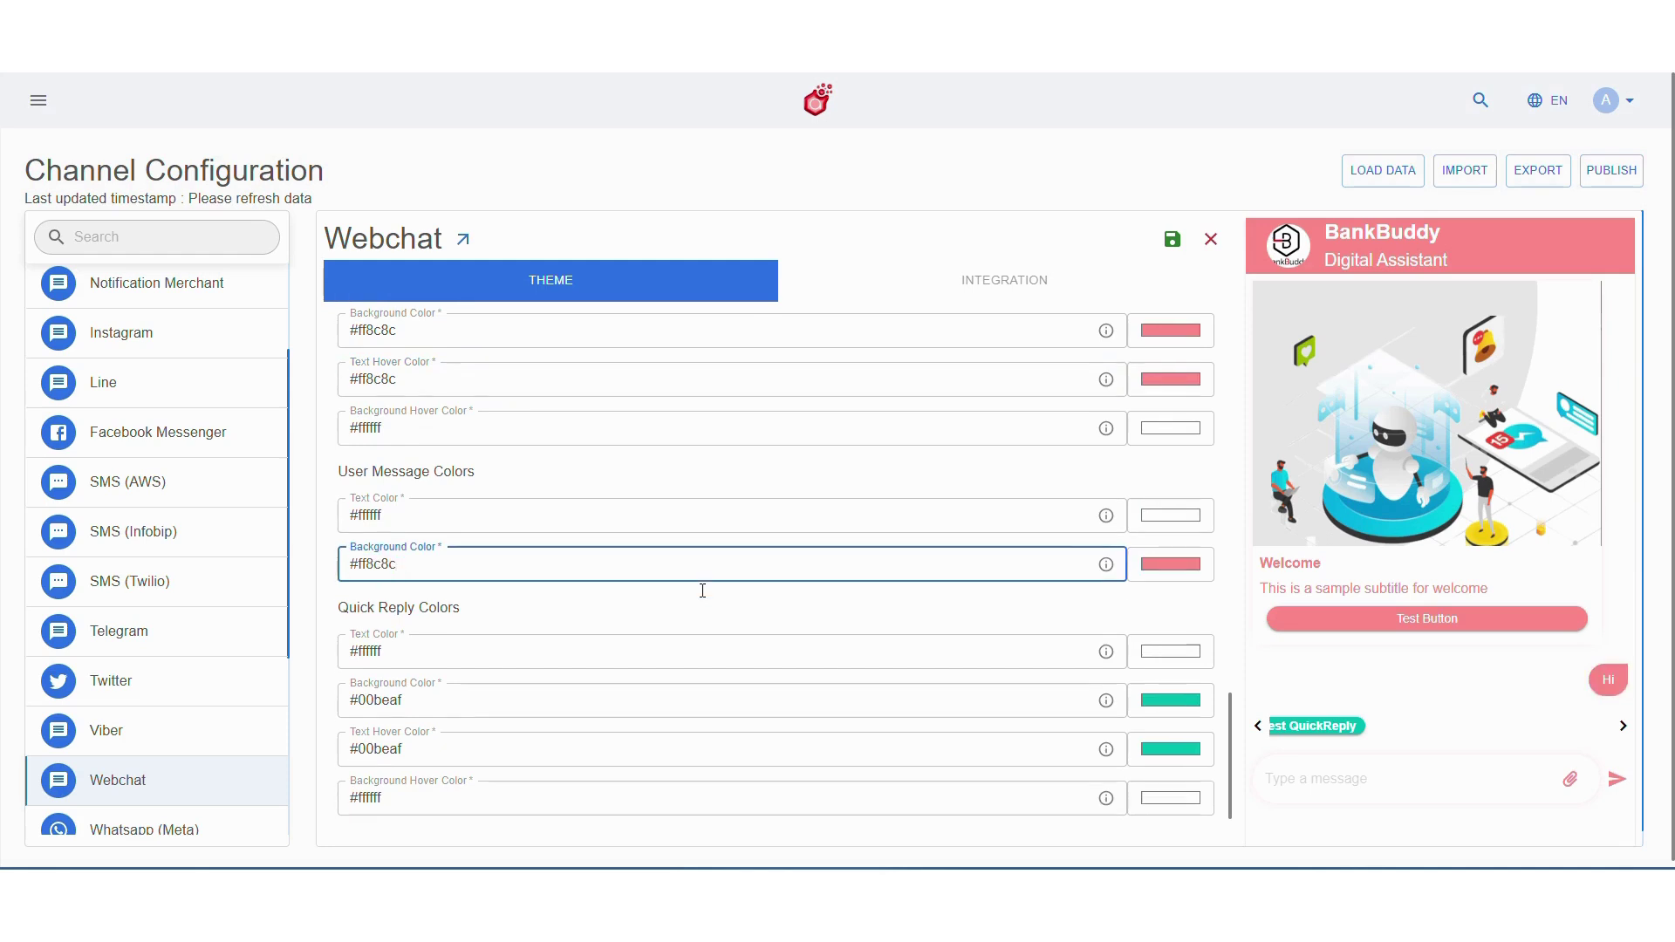
pyautogui.click(679, 702)
pyautogui.hotkey('ctrl', 'a')
pyautogui.hotkey('ctrl', 'v')
pyautogui.click(677, 751)
pyautogui.hotkey('ctrl', 'a')
pyautogui.hotkey('ctrl', 'v')
# Save the pink theme and publish the webchat configuration
pyautogui.scroll(10, 677, 754)
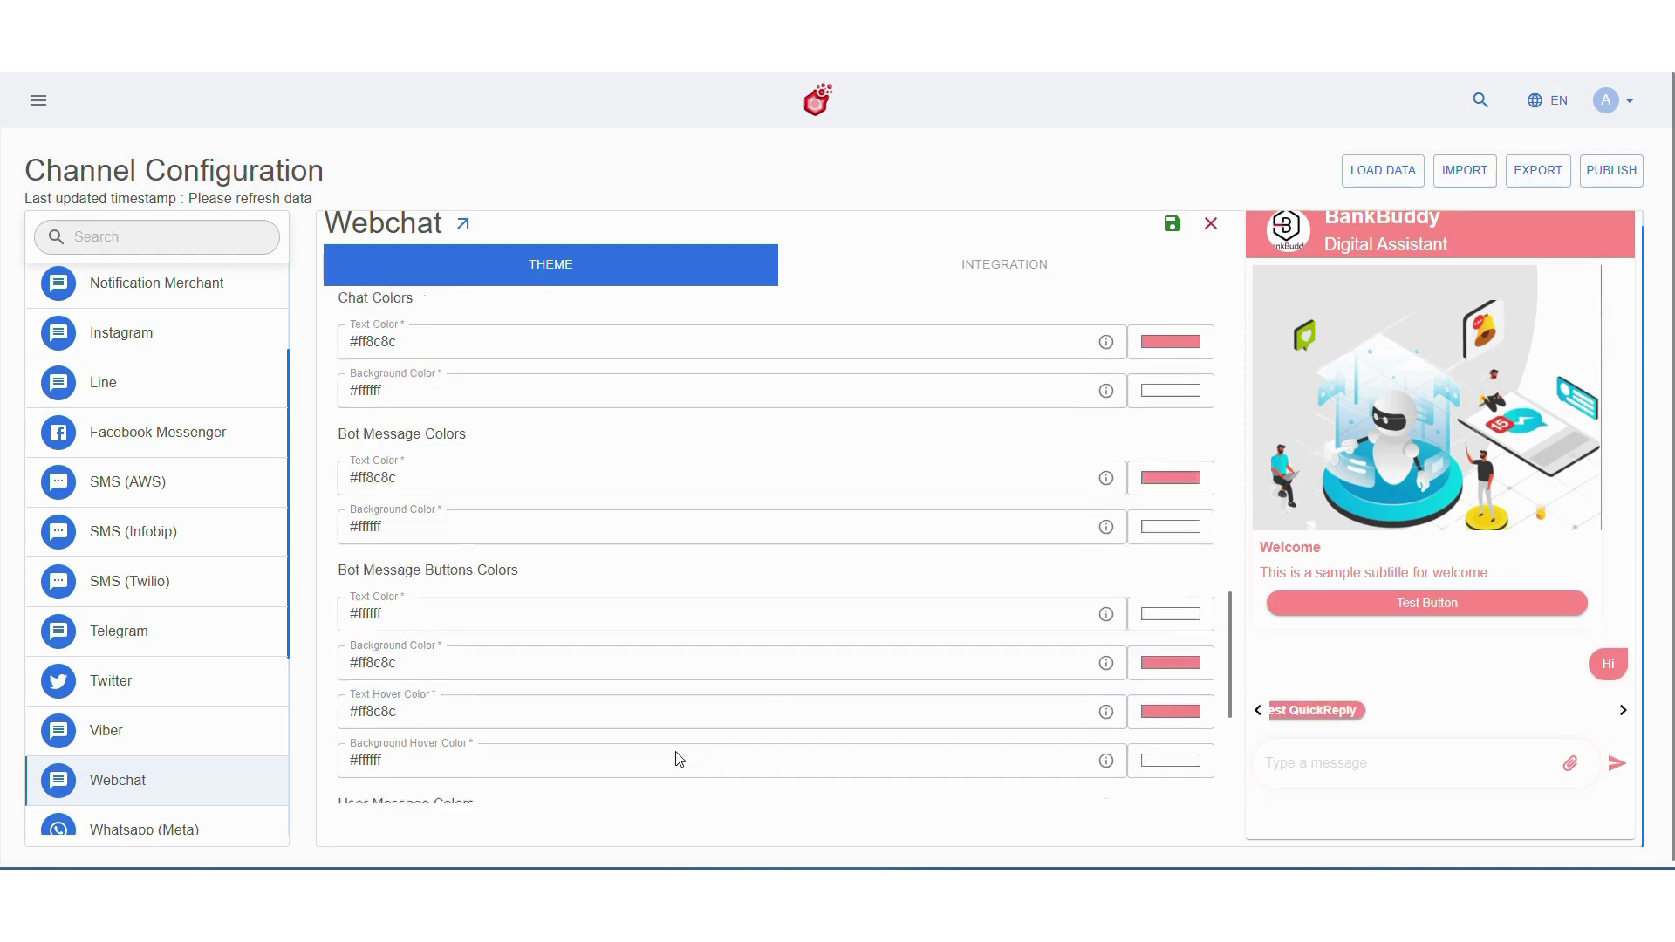
pyautogui.click(1172, 239)
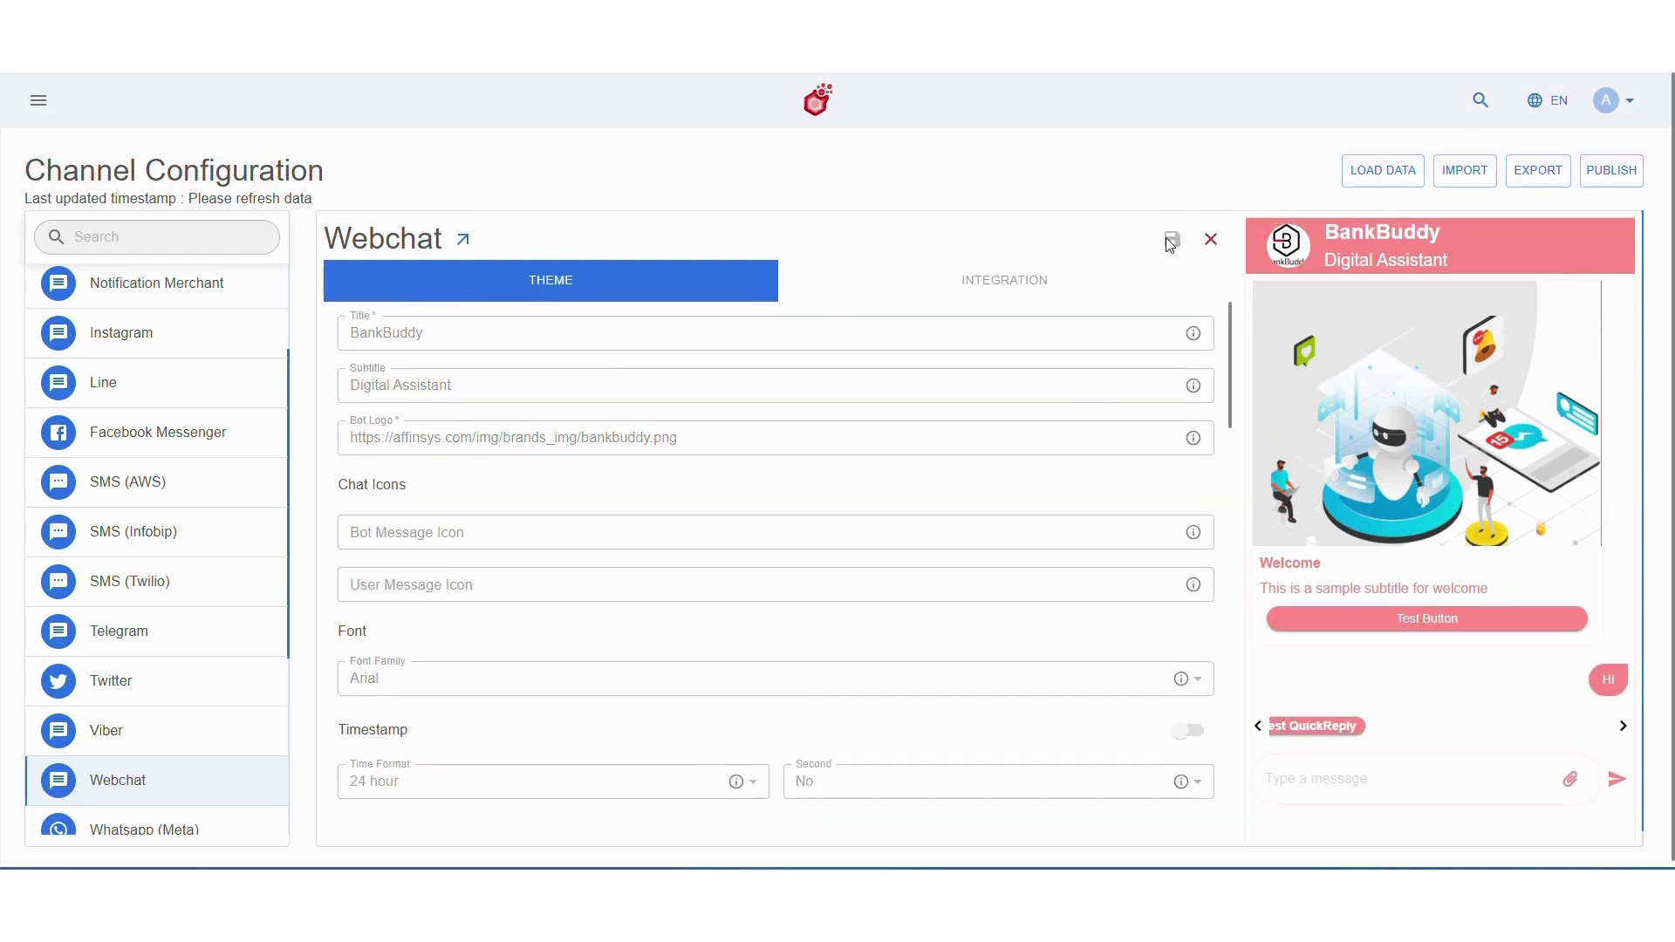
pyautogui.click(1612, 170)
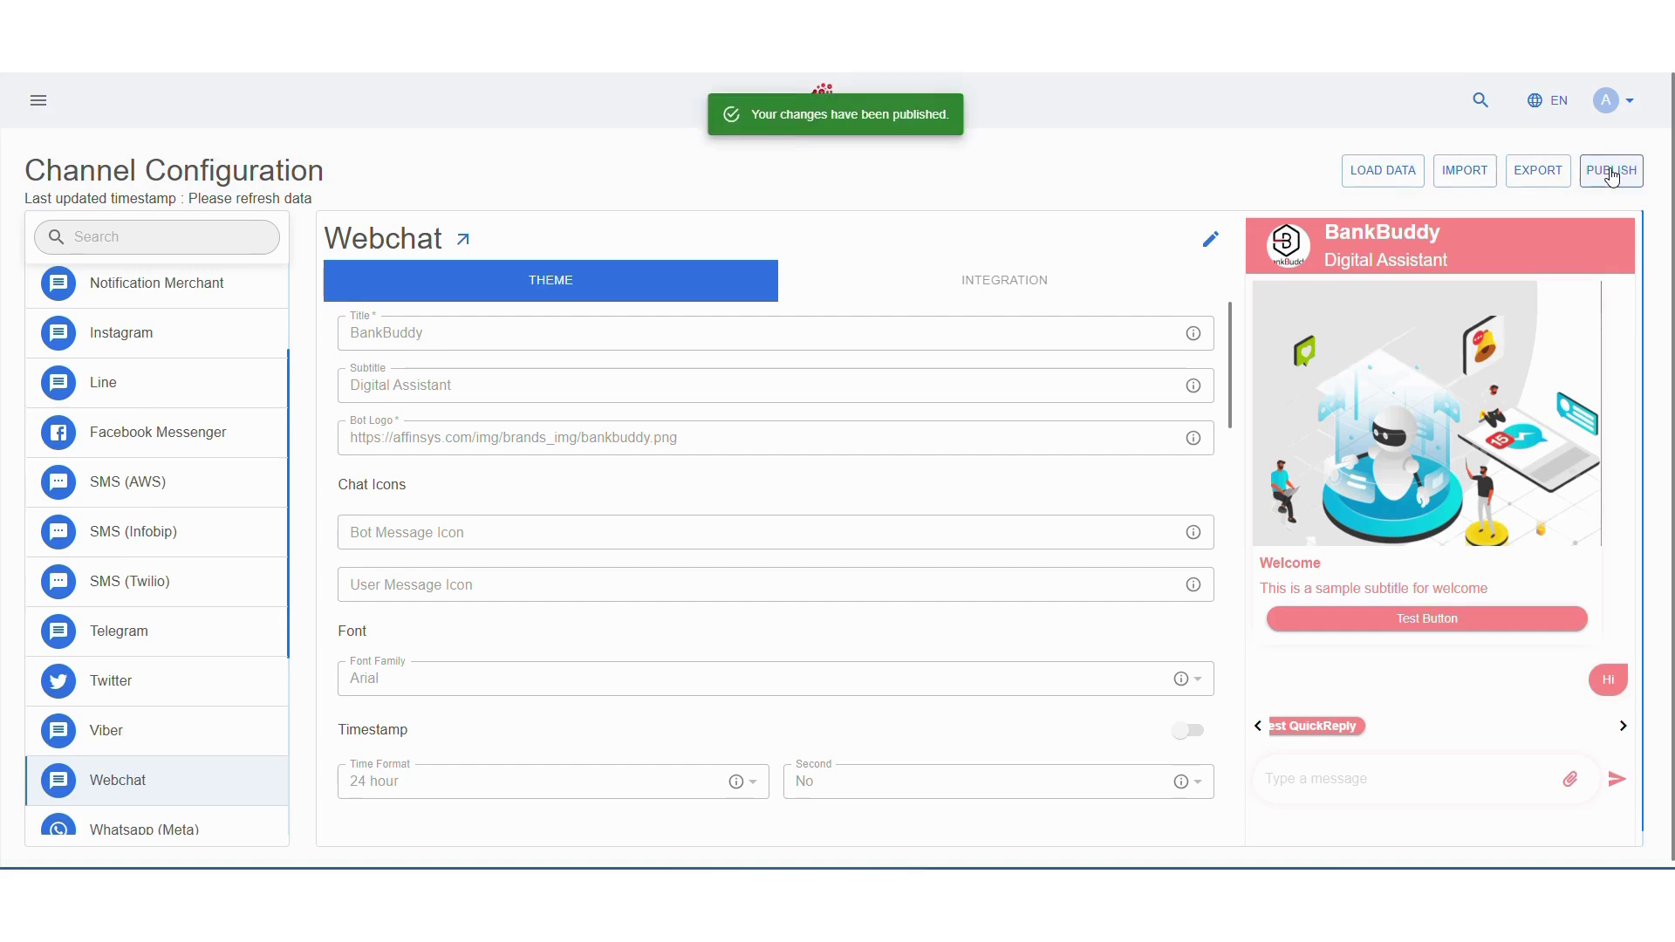
# Download the webchat SDK package as the integration zip from the Integration settings
pyautogui.click(1211, 244)
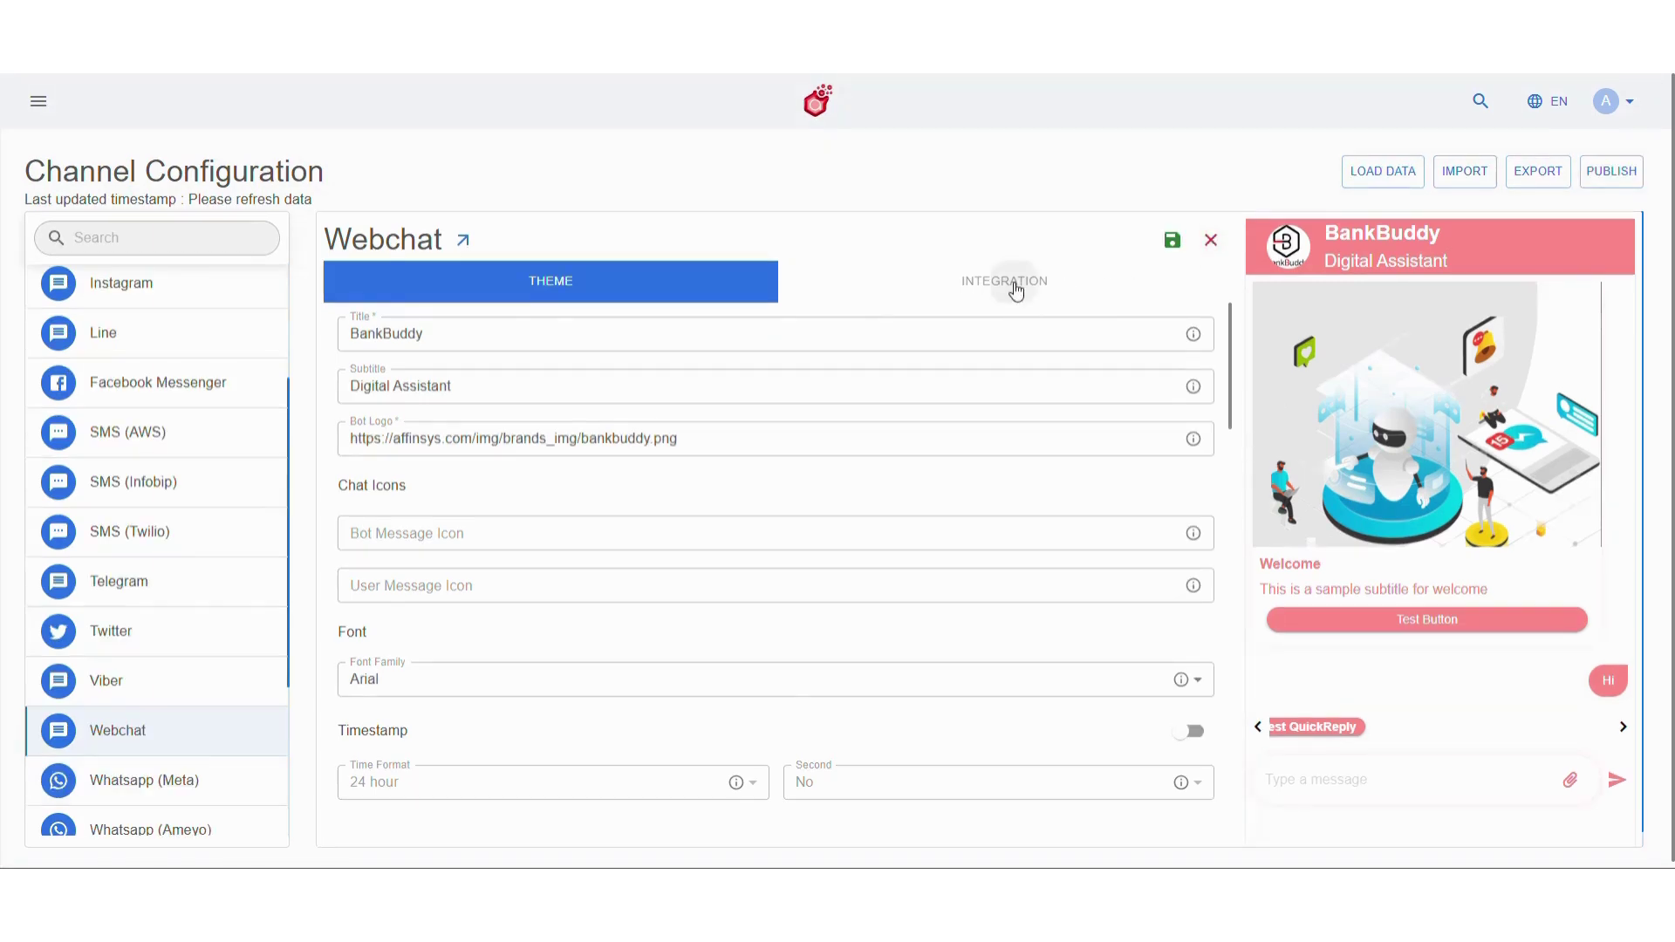
pyautogui.click(1010, 280)
pyautogui.scroll(-6, 897, 501)
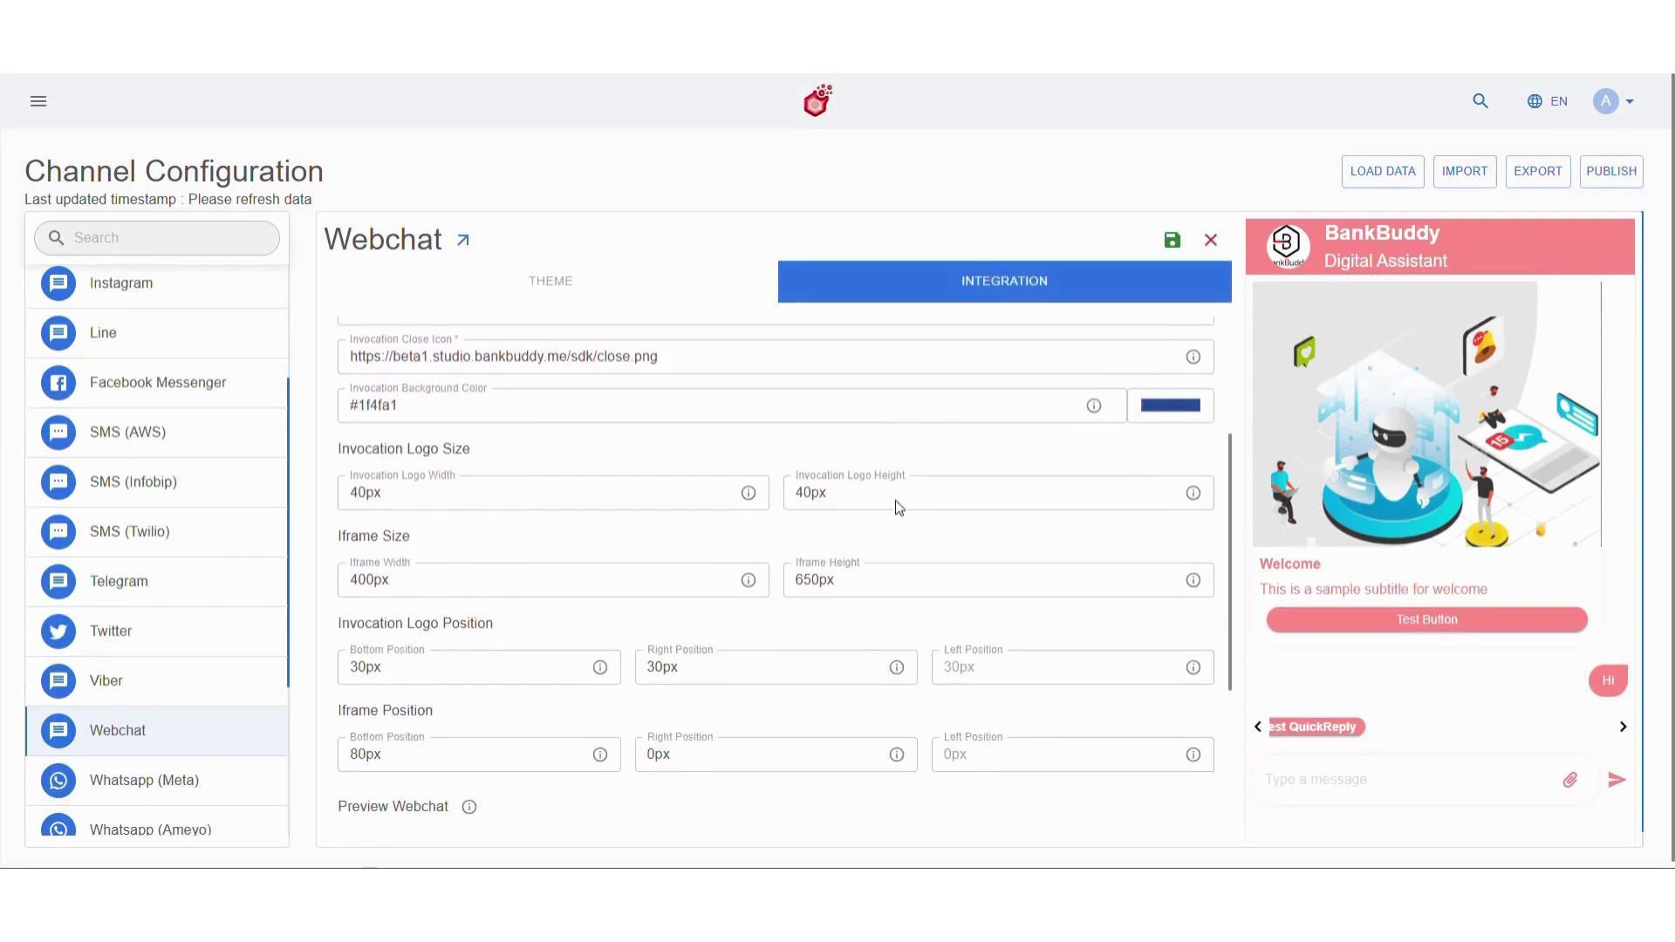
pyautogui.scroll(-1, 898, 508)
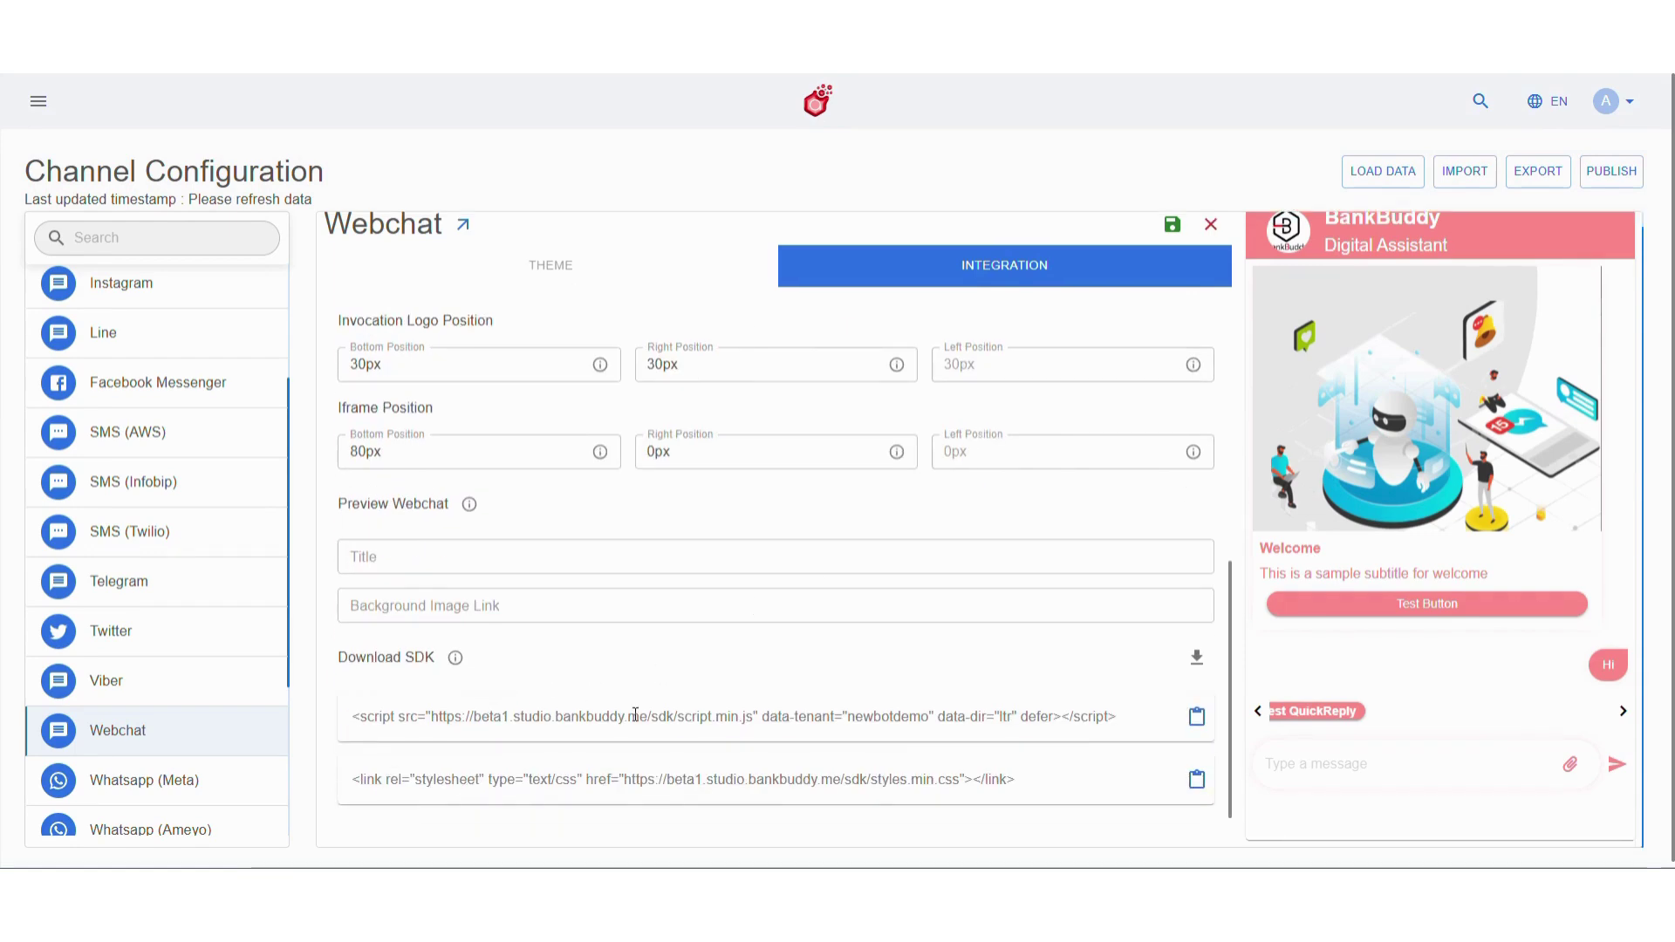
pyautogui.click(1196, 657)
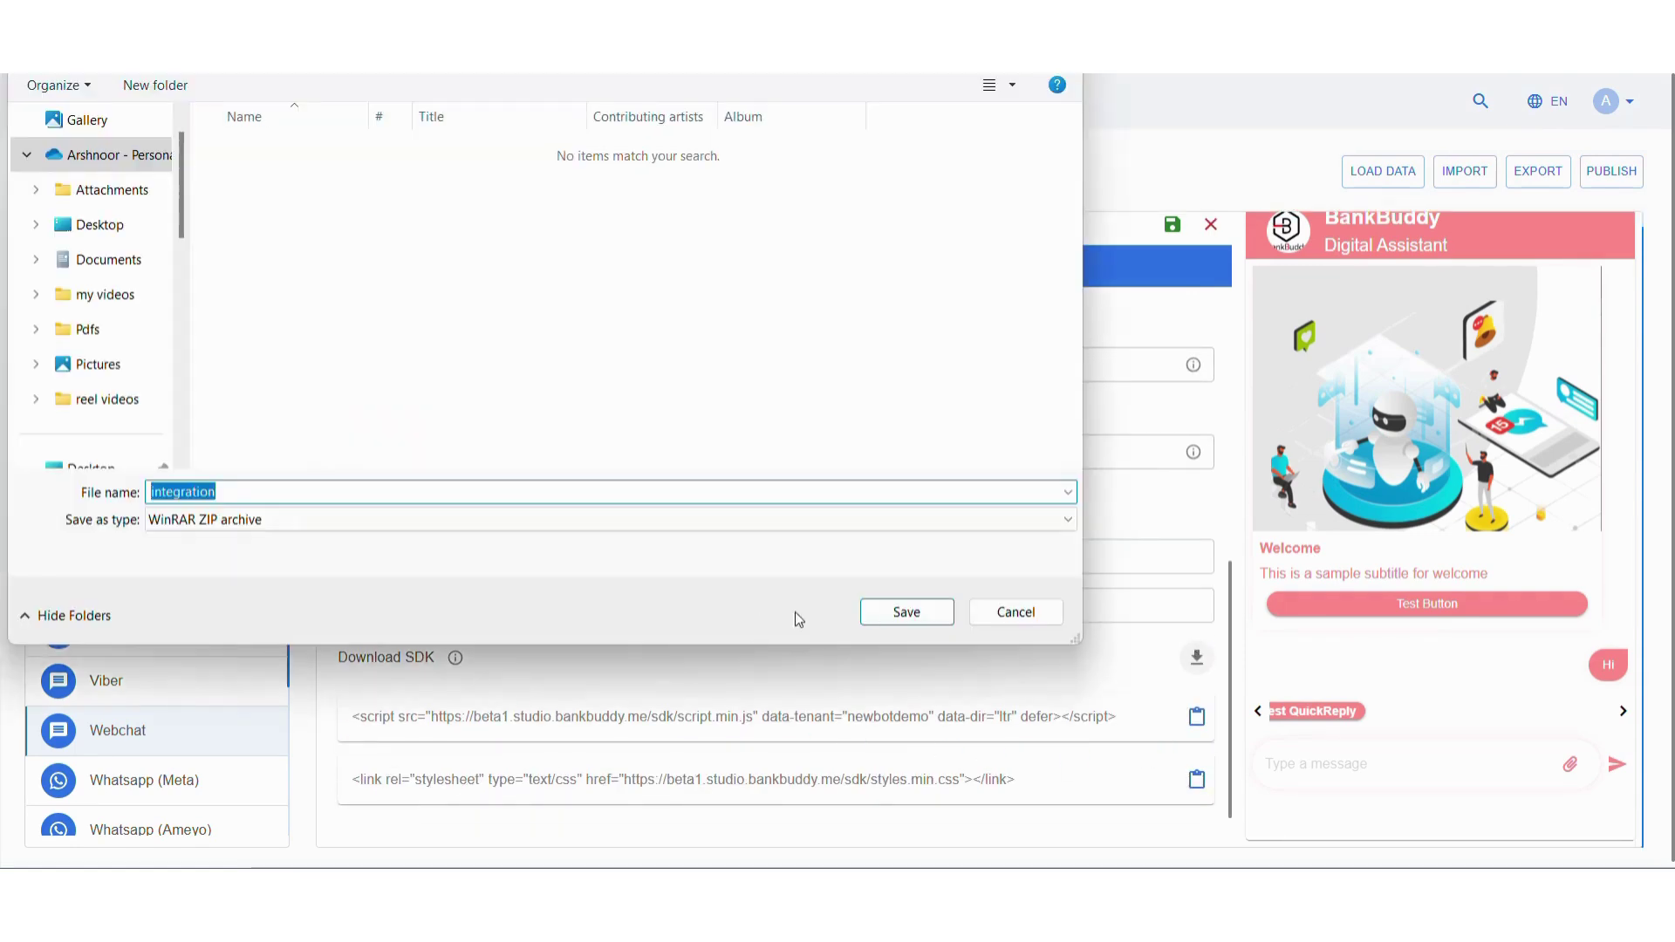
pyautogui.click(924, 616)
# Change the invocation background colour from #1f4fa1 to #a31f79, save, and publish
pyautogui.scroll(3, 996, 601)
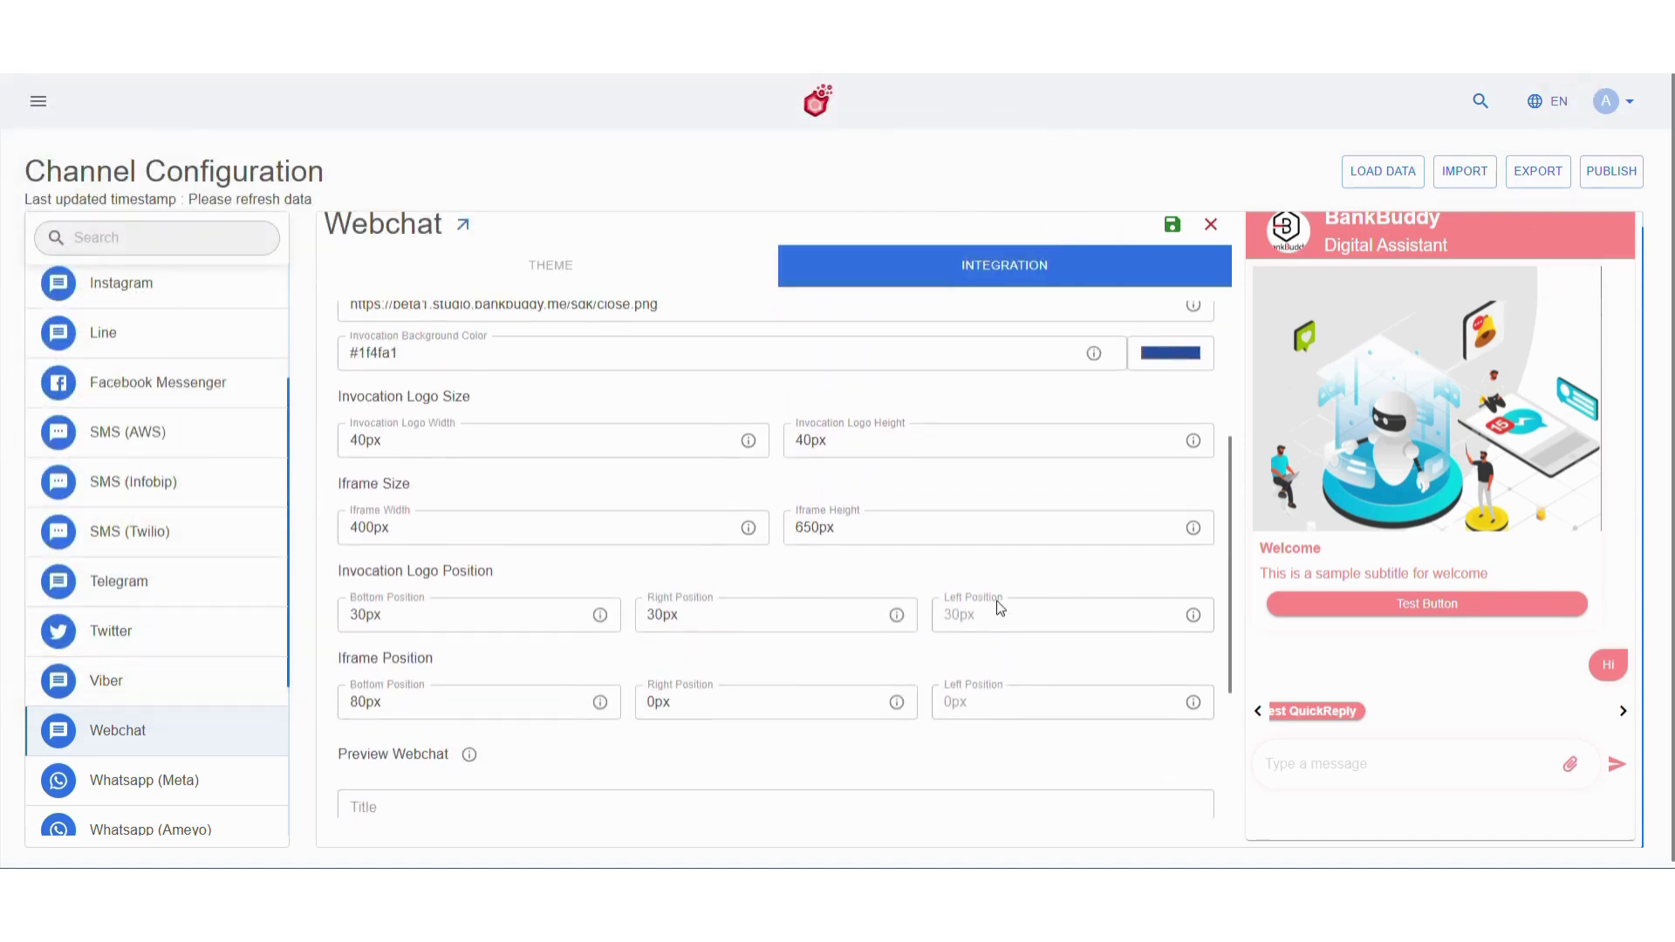
pyautogui.scroll(4, 996, 600)
pyautogui.click(1171, 547)
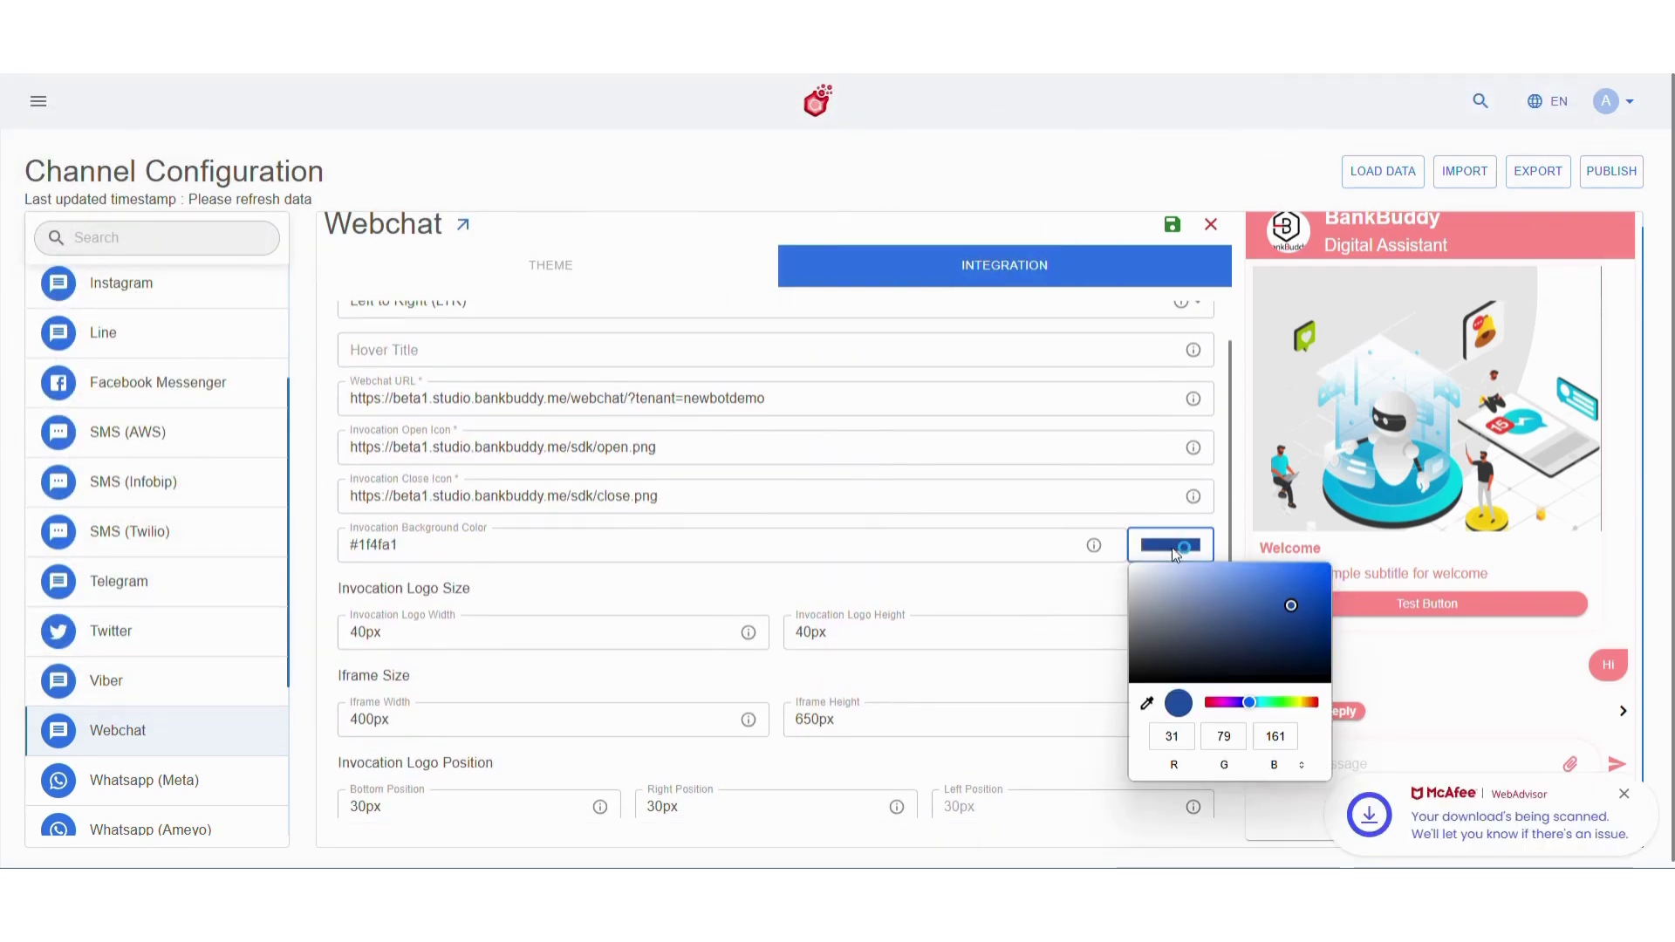
pyautogui.click(1220, 703)
pyautogui.click(991, 581)
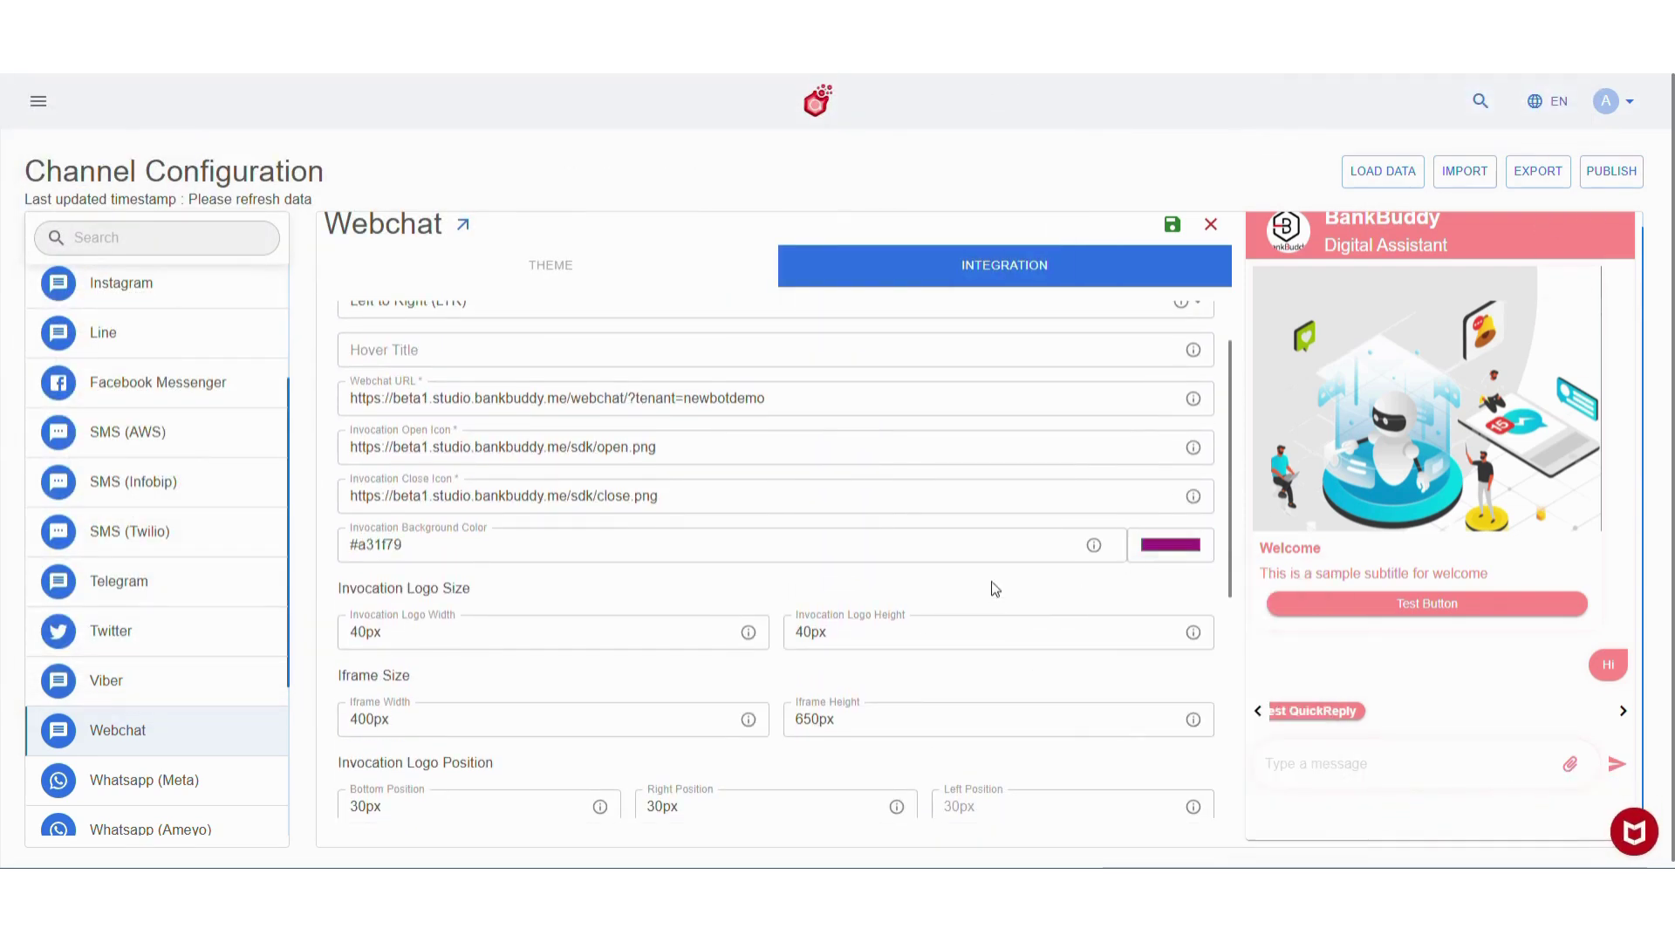
pyautogui.scroll(2, 991, 581)
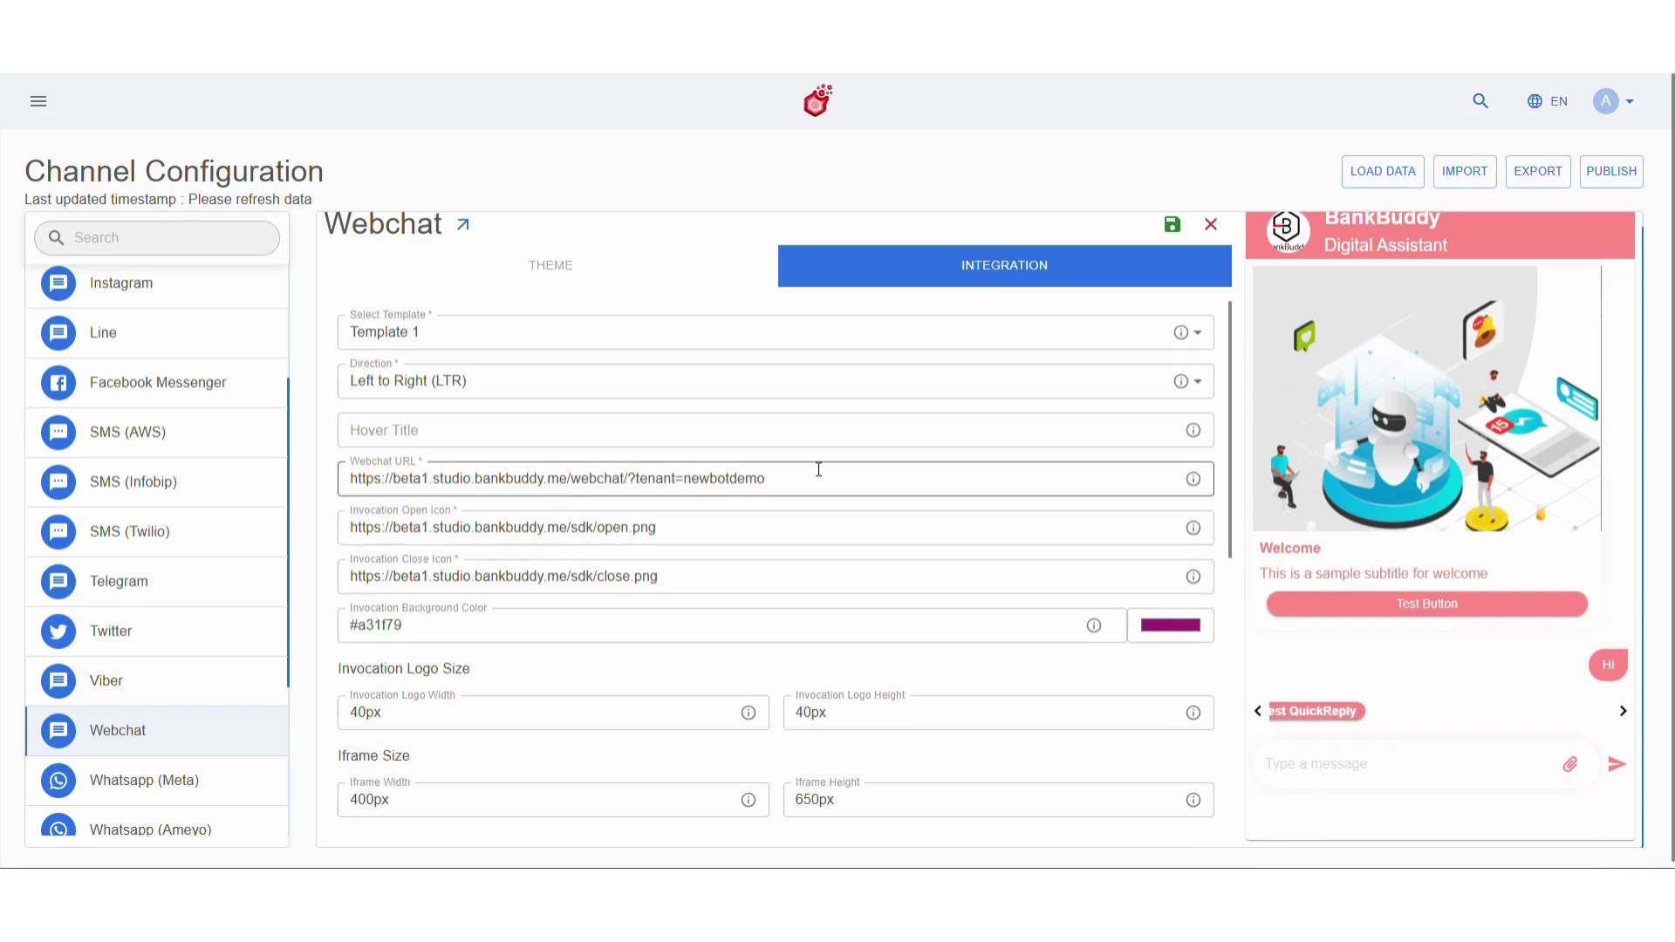
pyautogui.scroll(1, 1043, 389)
pyautogui.click(1178, 226)
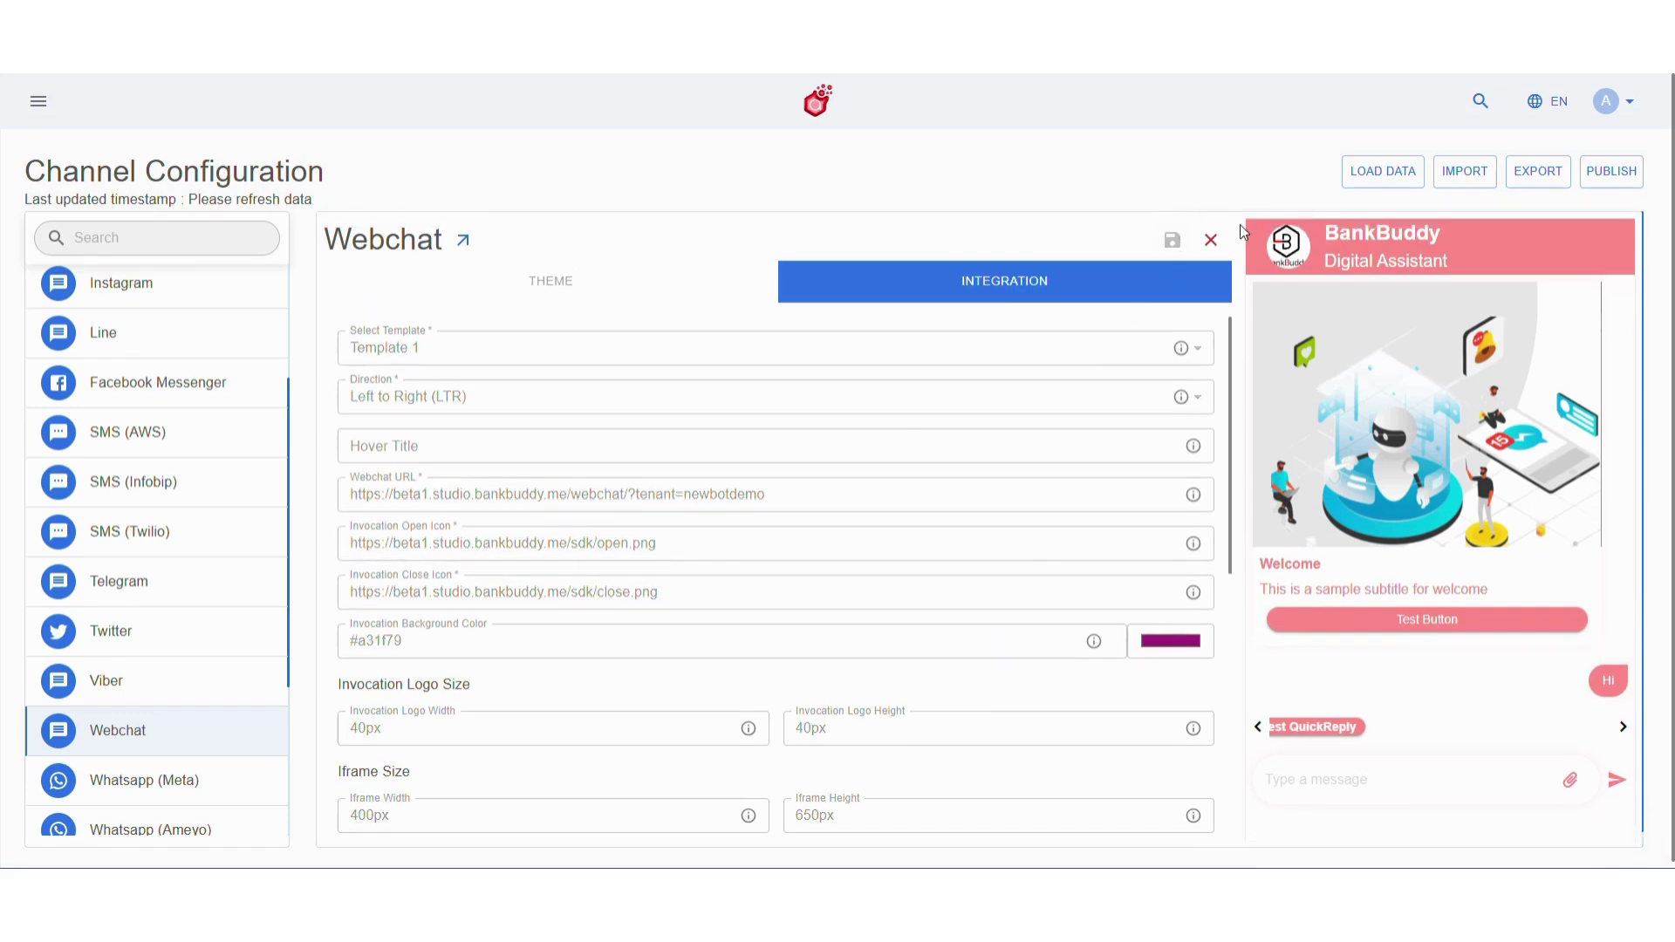
pyautogui.click(1608, 172)
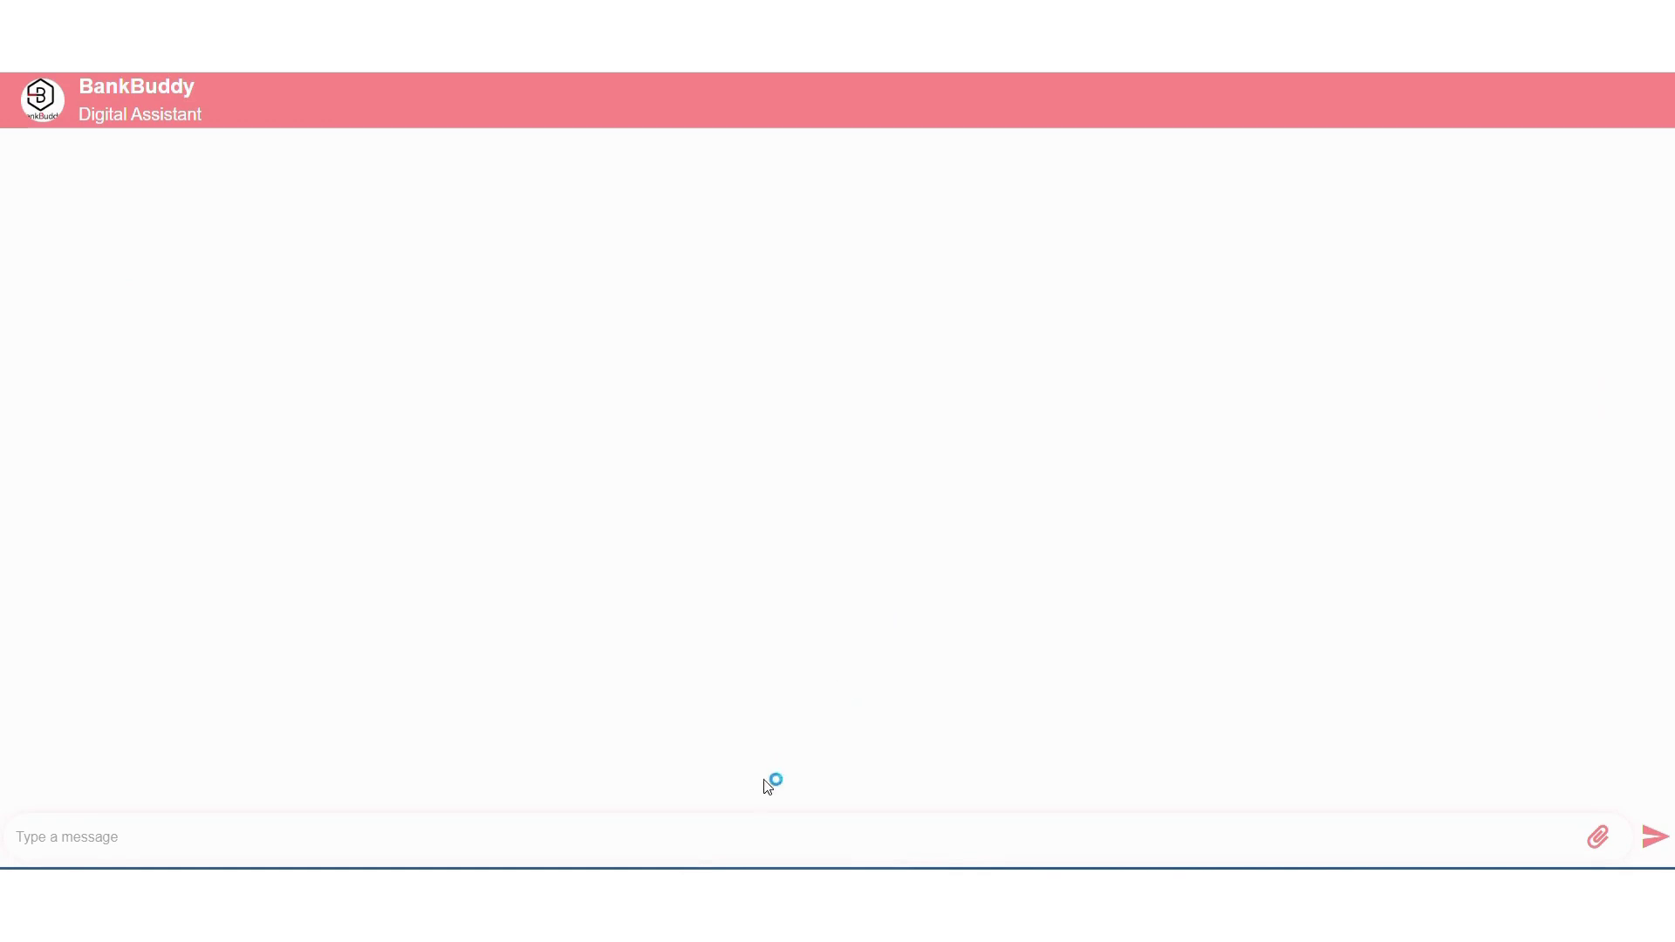
# Greet the bot with 'hi' and choose Accounts, then Check Account Balance
pyautogui.click(741, 823)
pyautogui.write('hi')
pyautogui.press('Return')
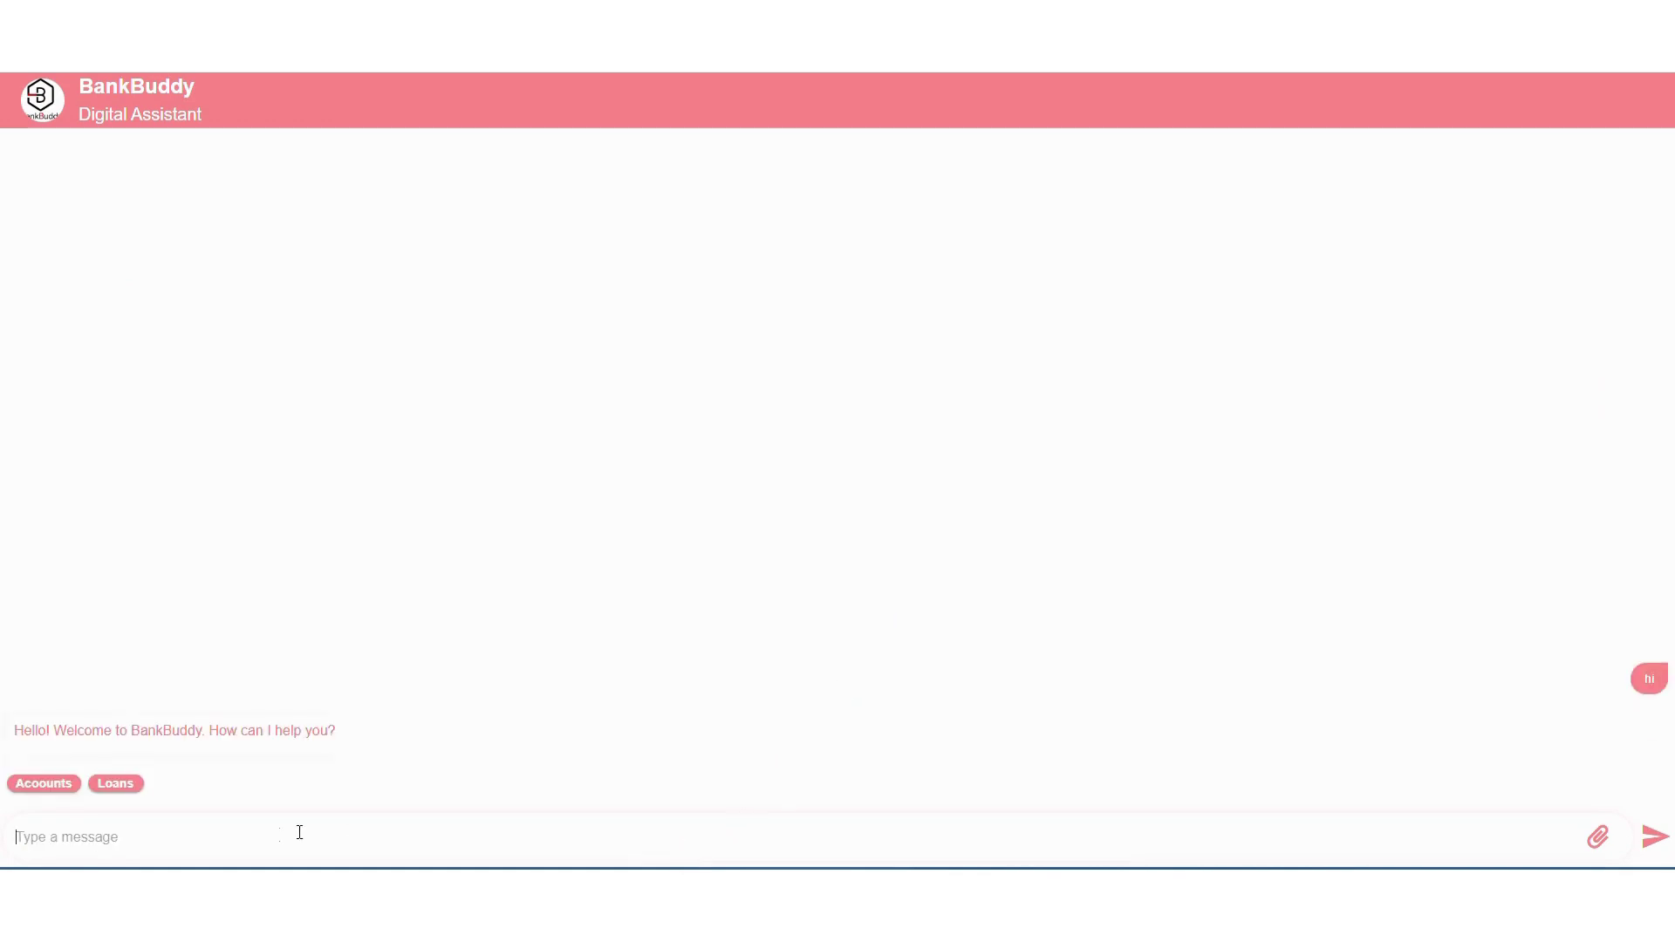
pyautogui.click(41, 786)
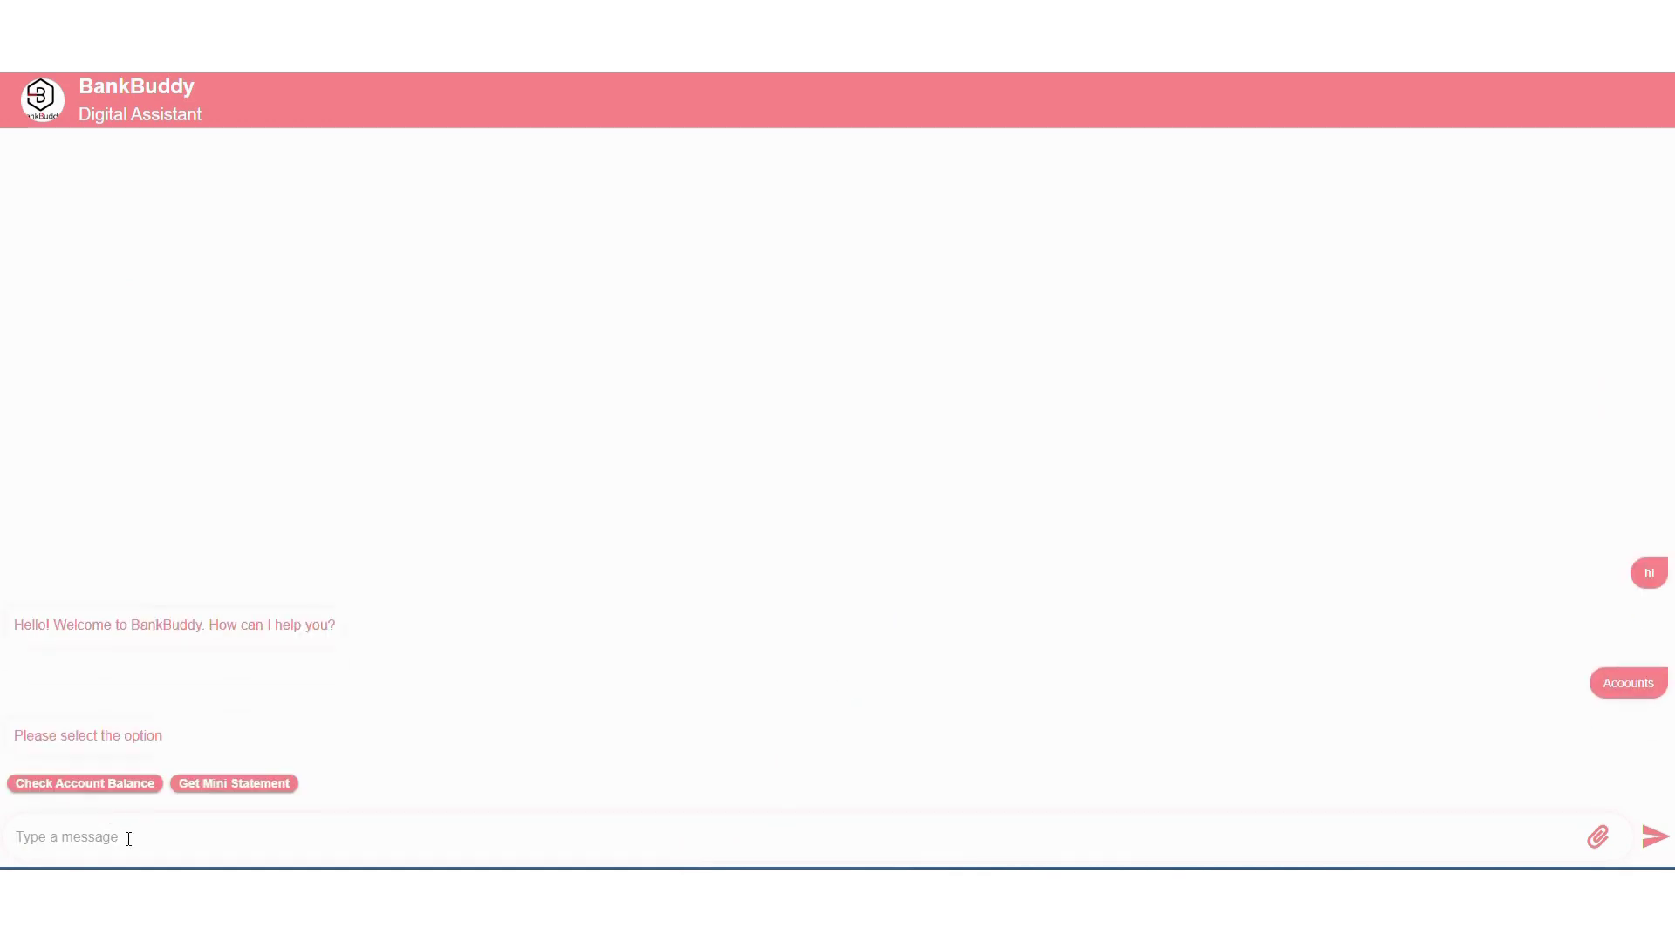
pyautogui.click(107, 784)
# Answer the bot's prompts with the customer's name, phone number and one-time verification code
pyautogui.write('Sara')
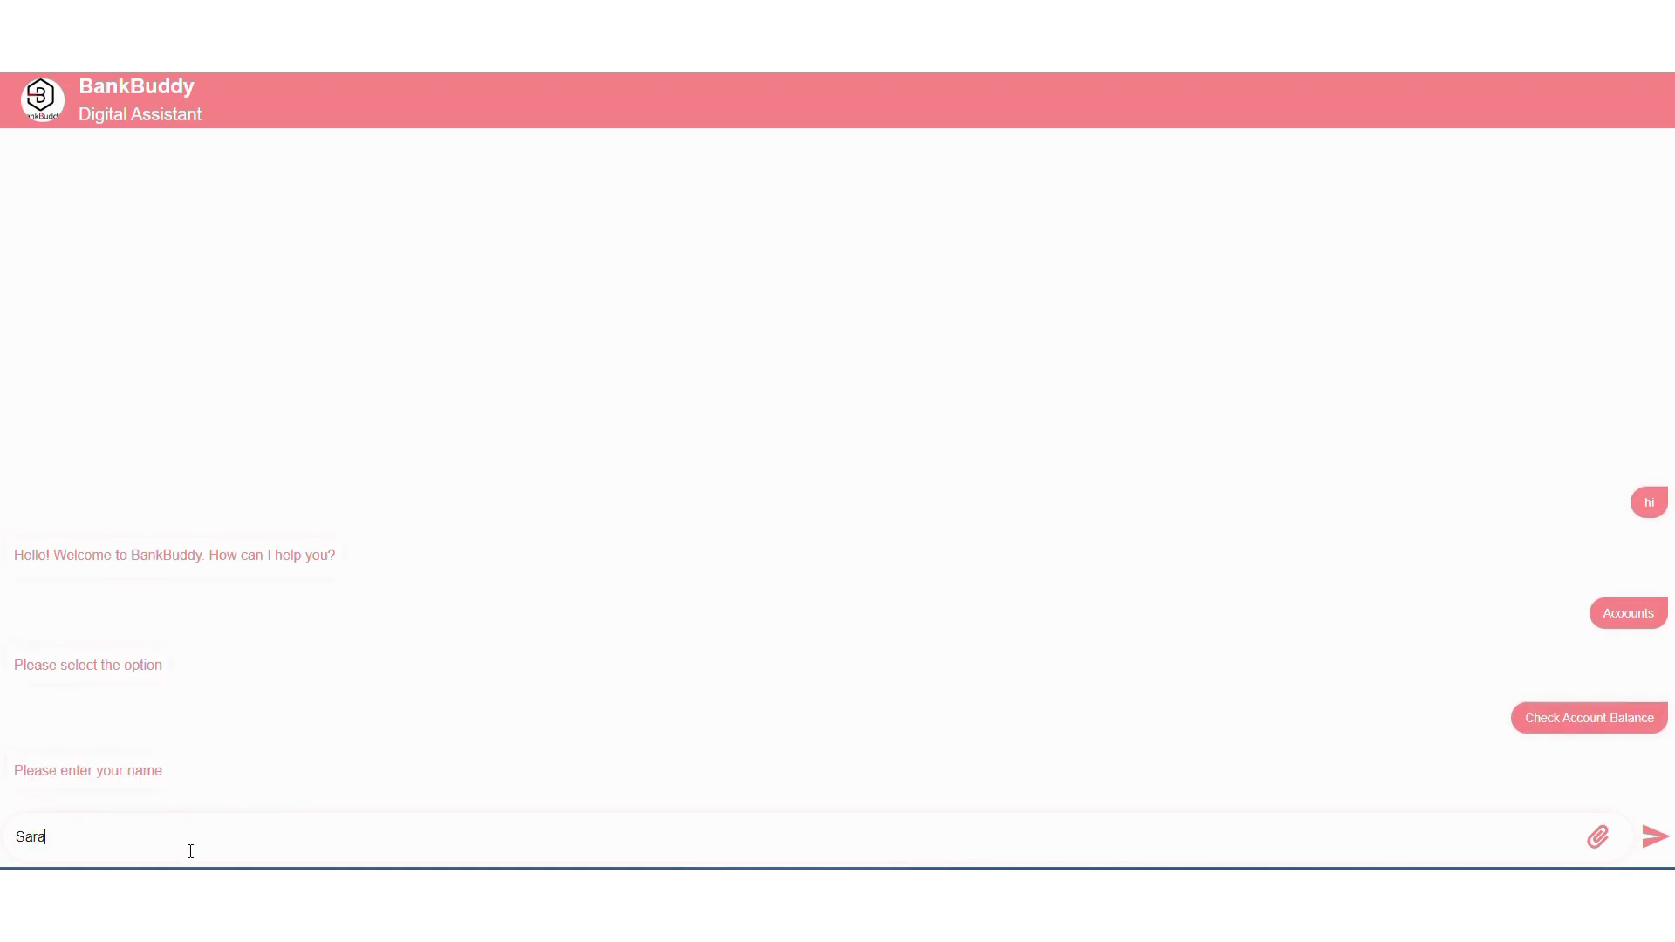
pyautogui.write('h')
pyautogui.press('Return')
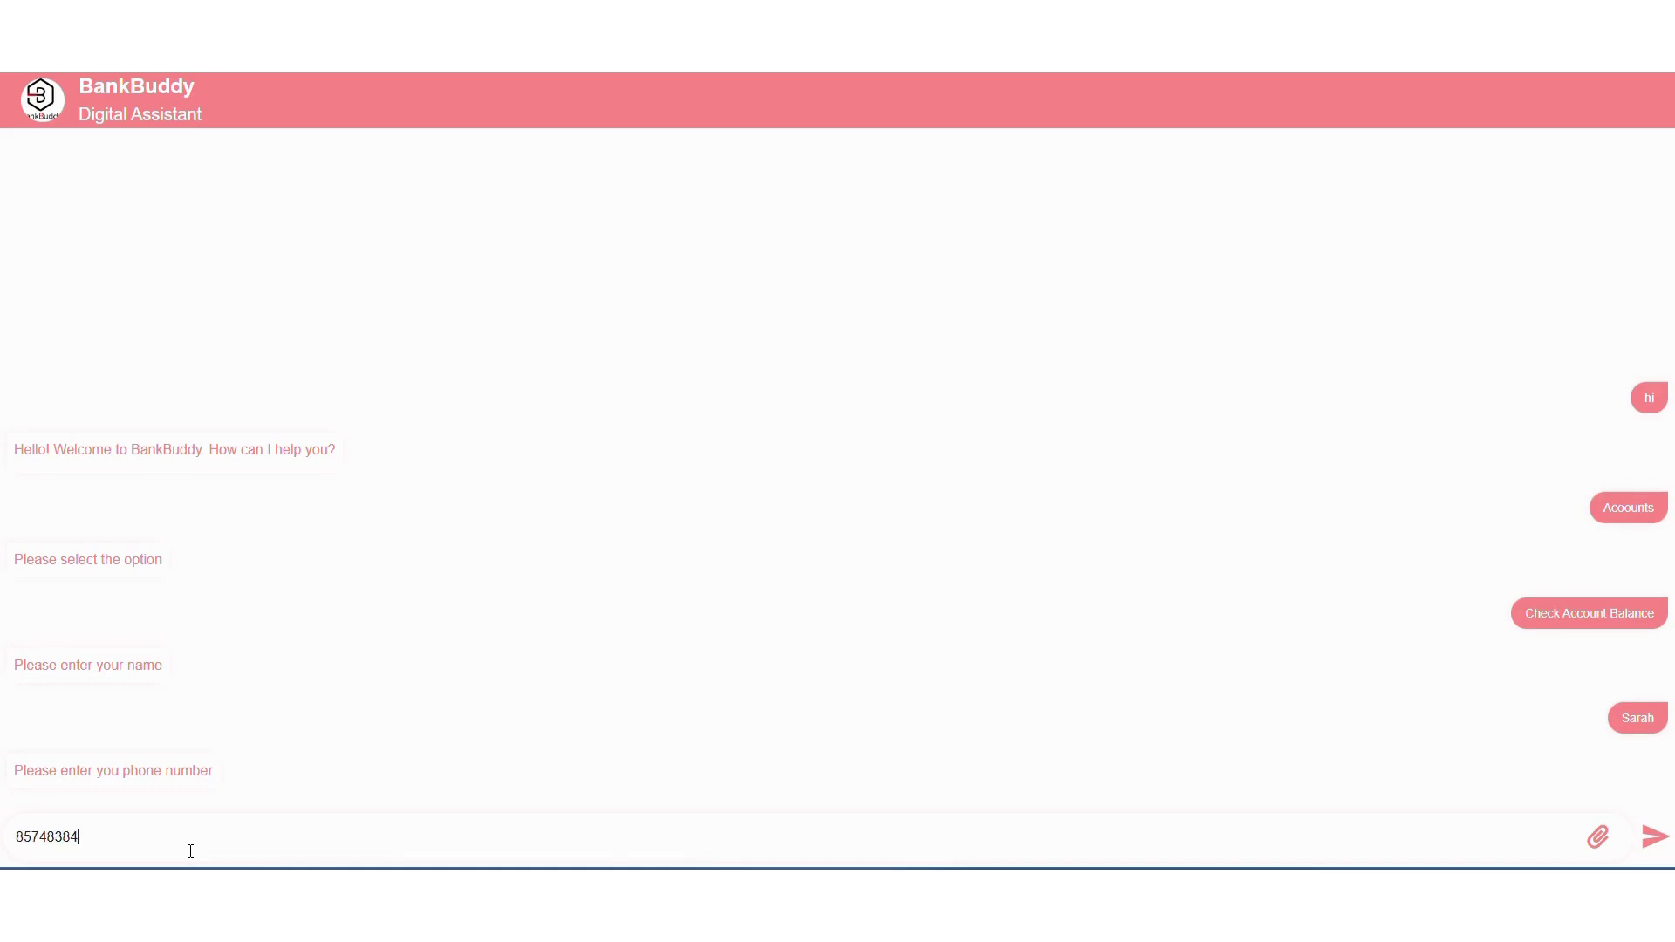
pyautogui.press('Return')
pyautogui.write('3')
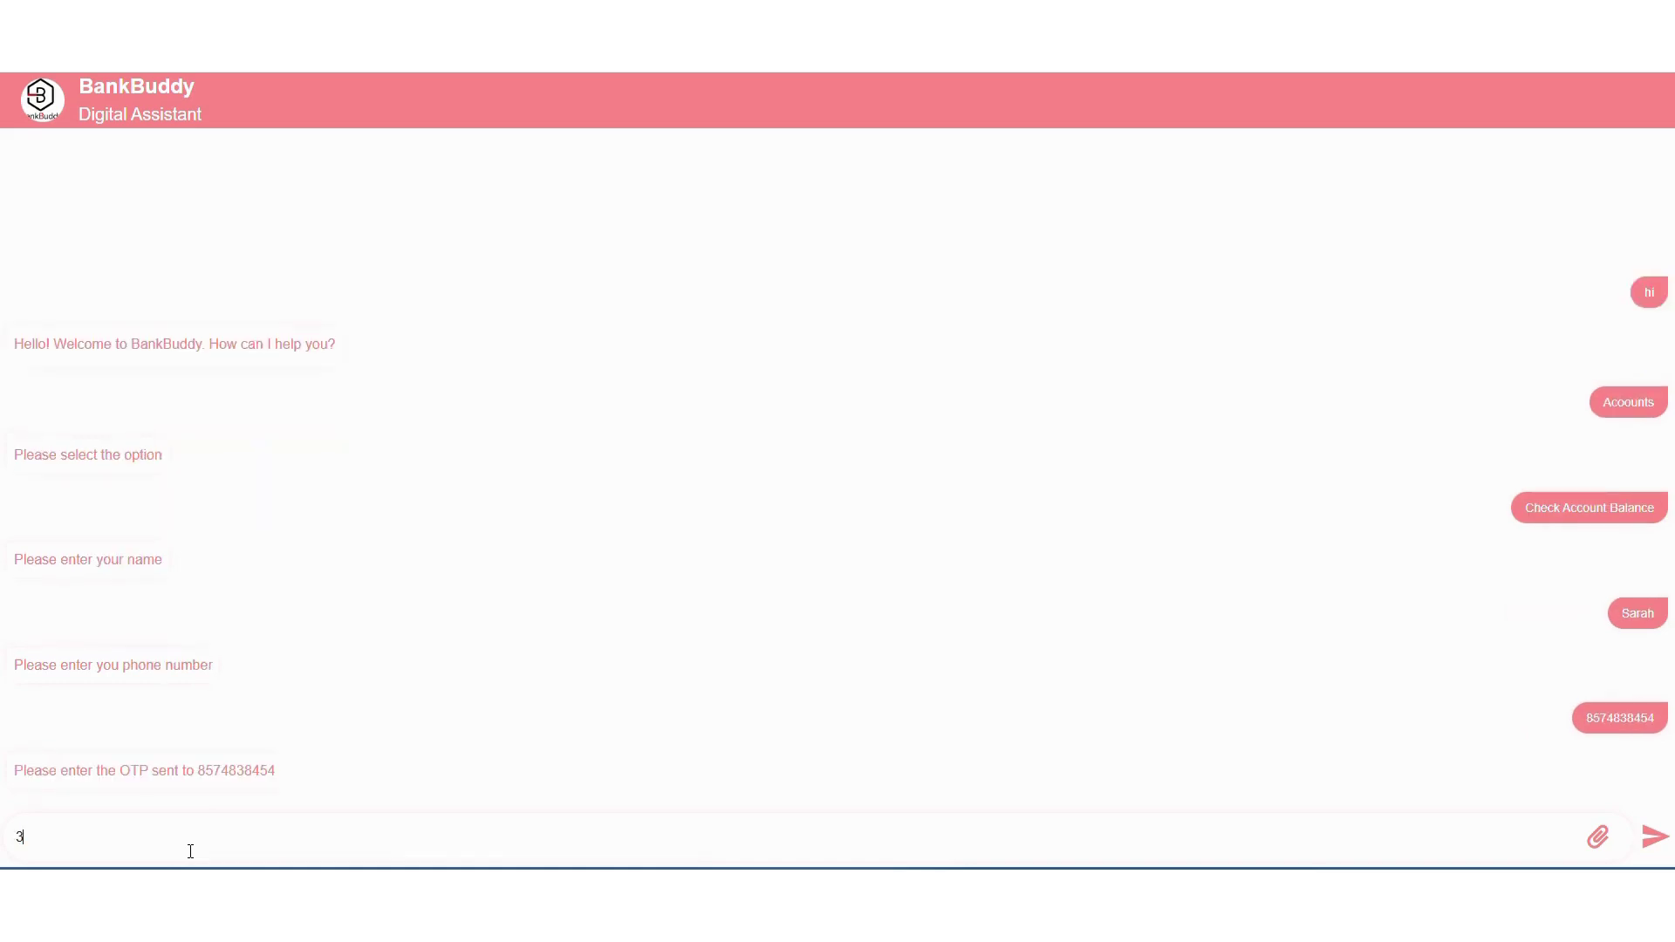
pyautogui.write('29456')
pyautogui.press('Return')
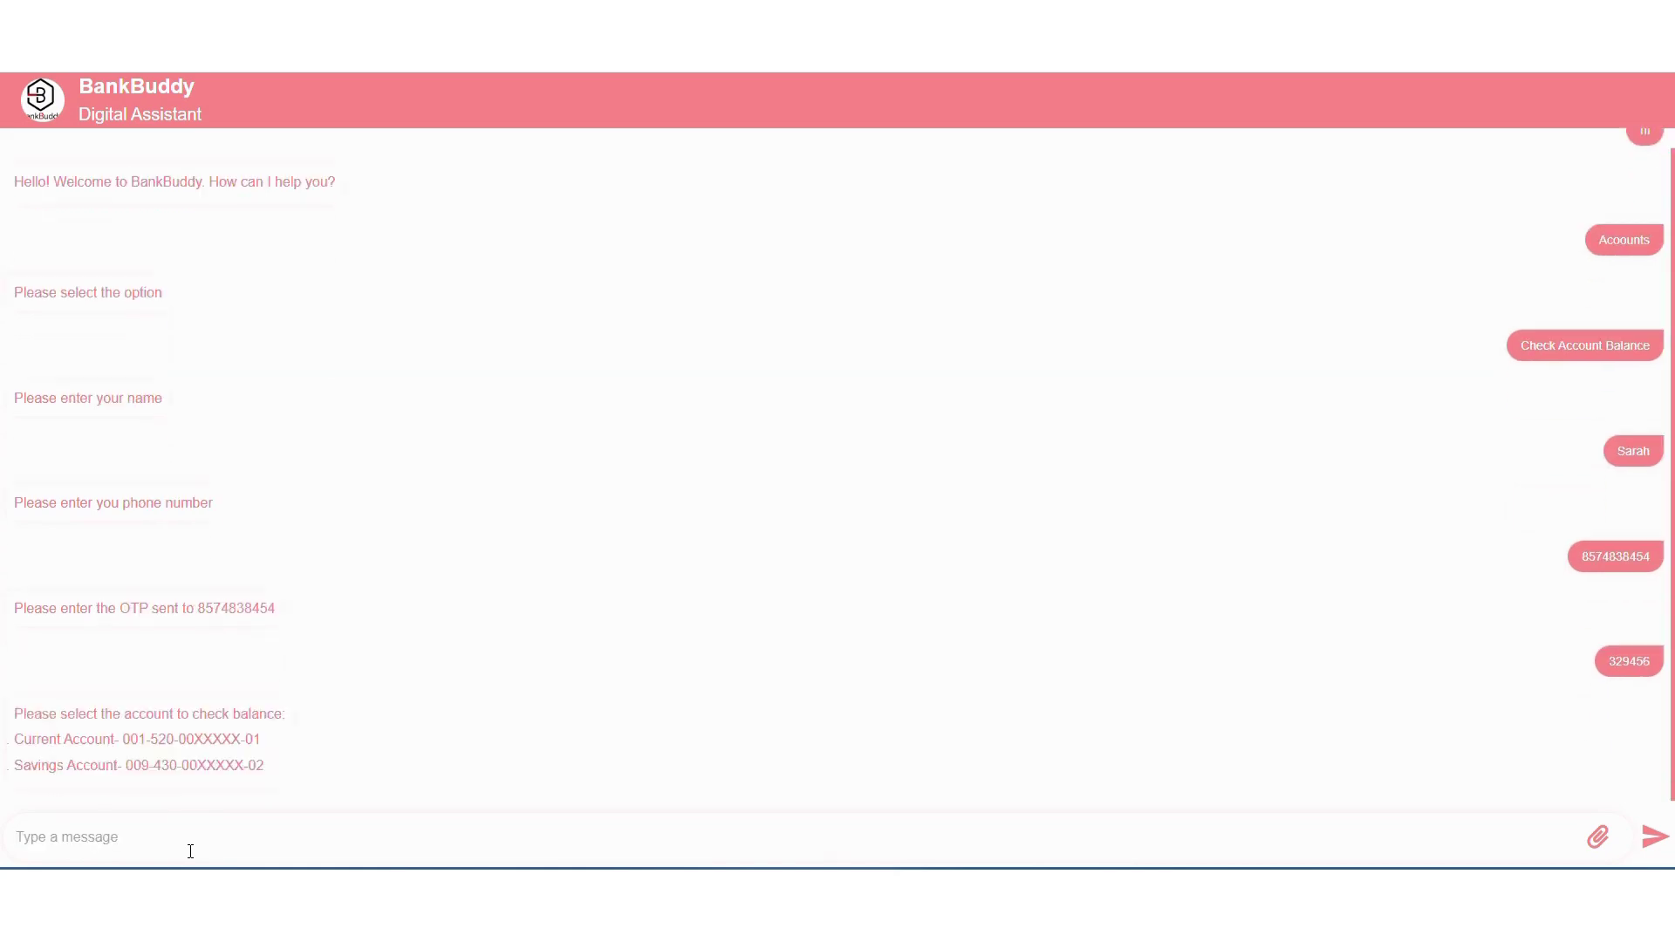